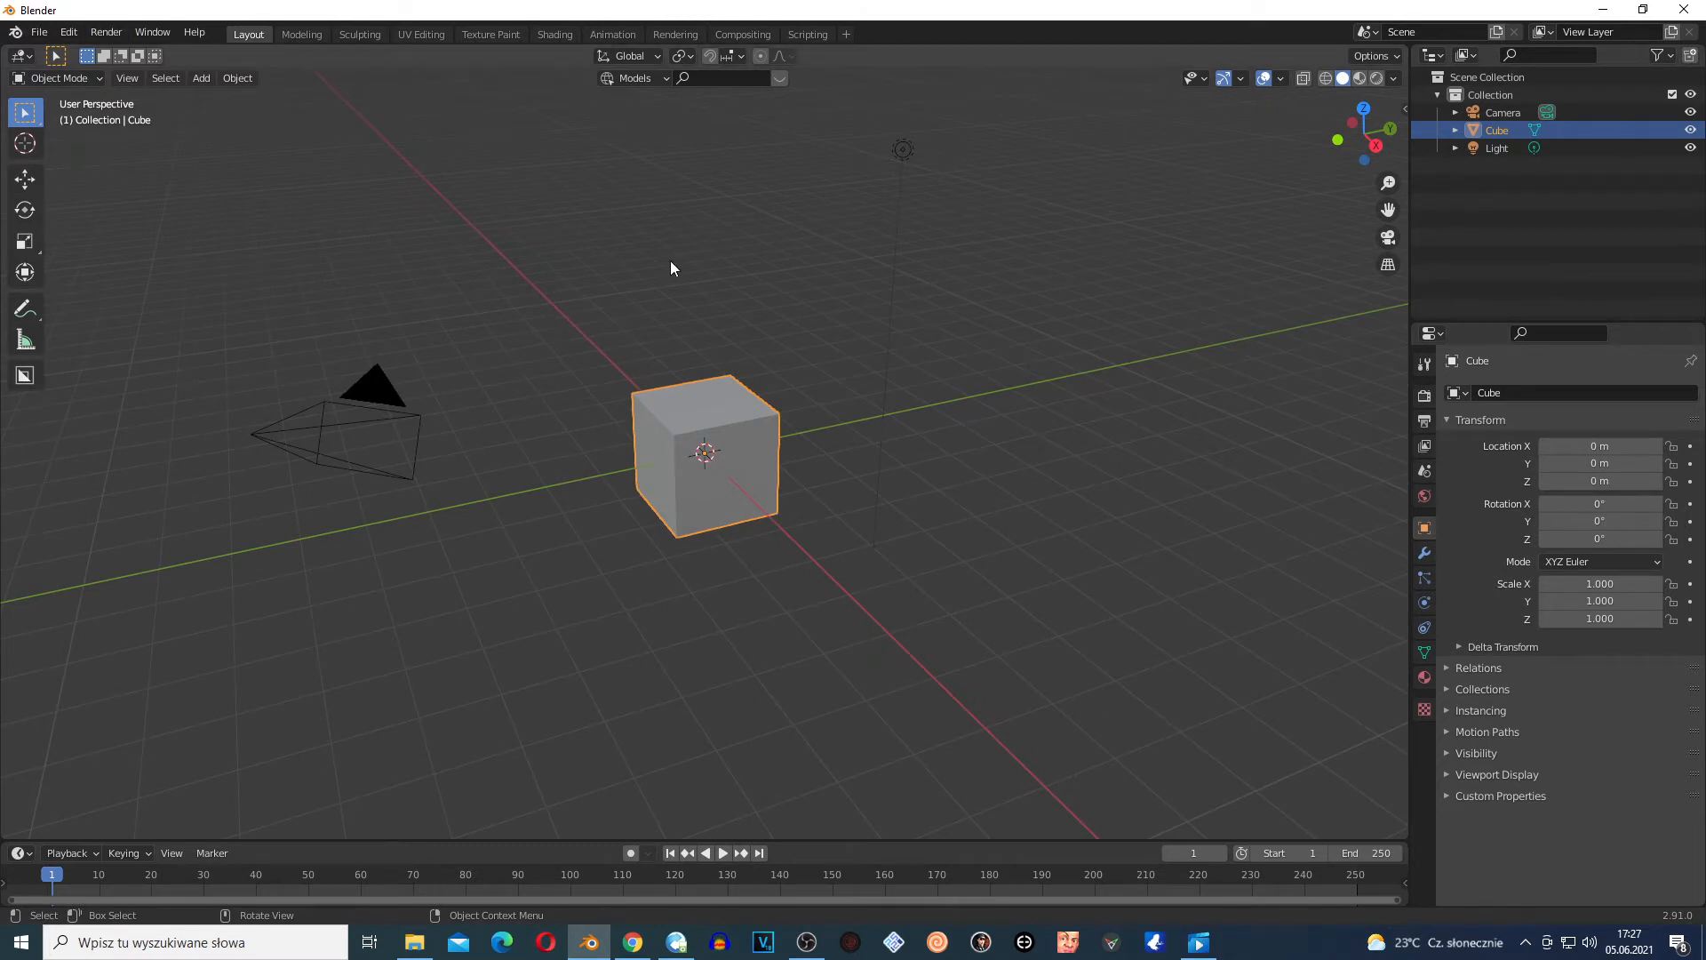
pyautogui.scroll(3, 690, 311)
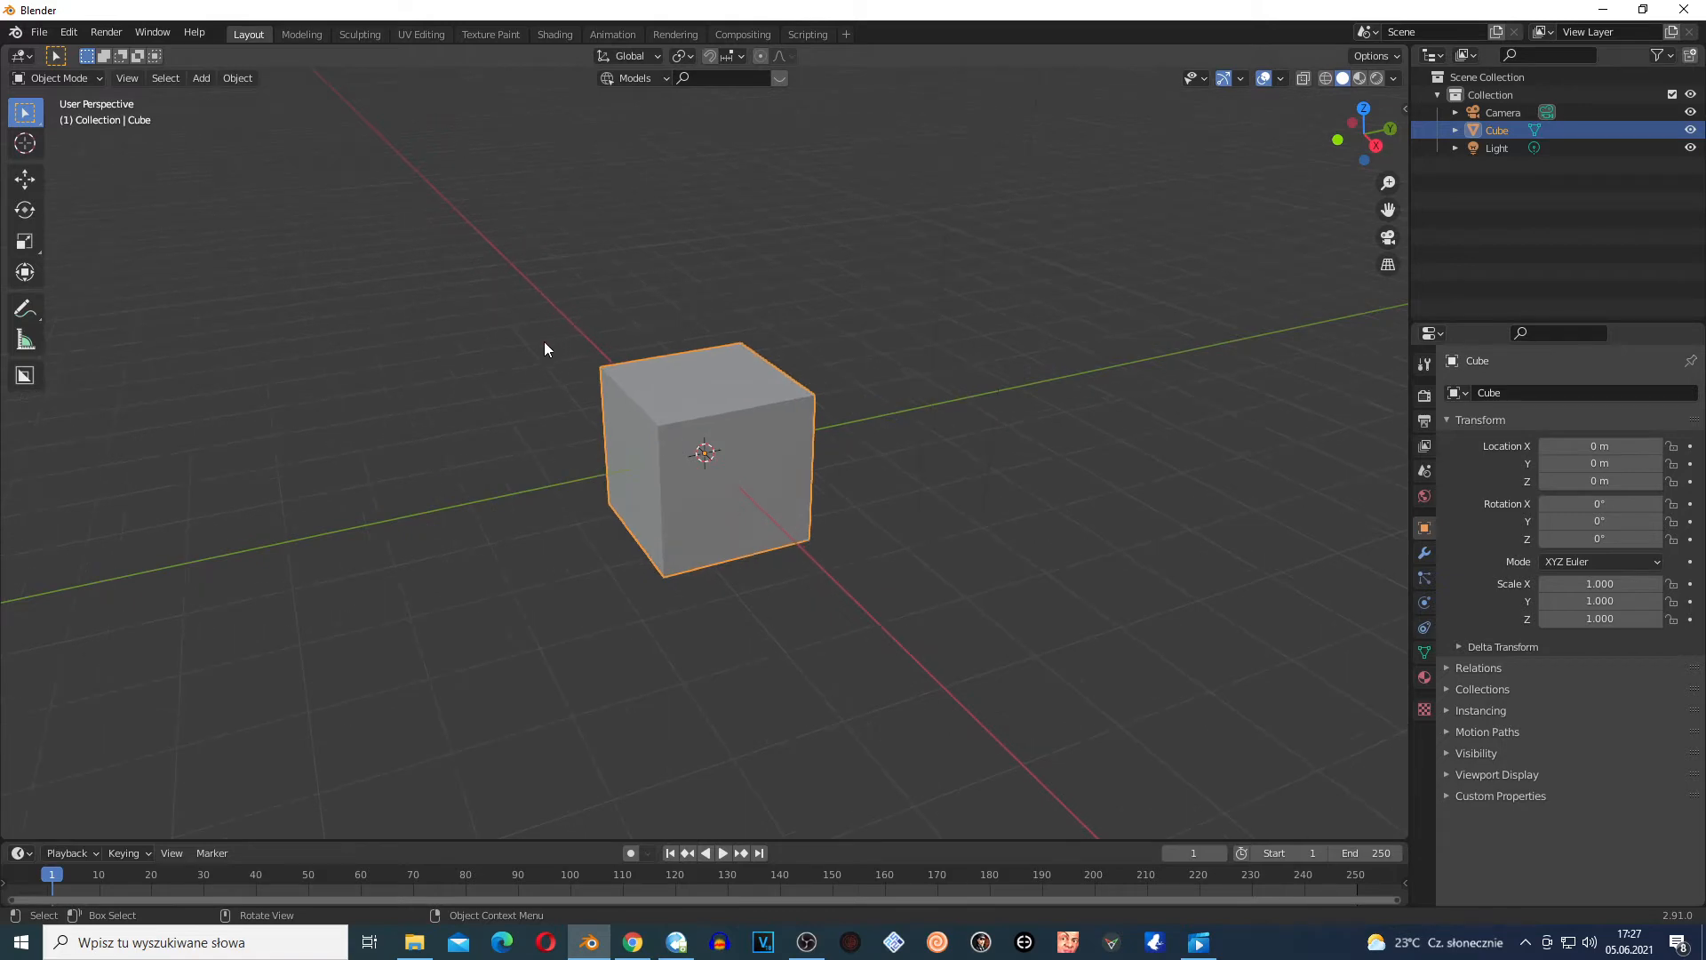
pyautogui.scroll(-3, 545, 348)
pyautogui.scroll(2, 729, 439)
pyautogui.scroll(-1, 711, 439)
pyautogui.scroll(-2, 284, 382)
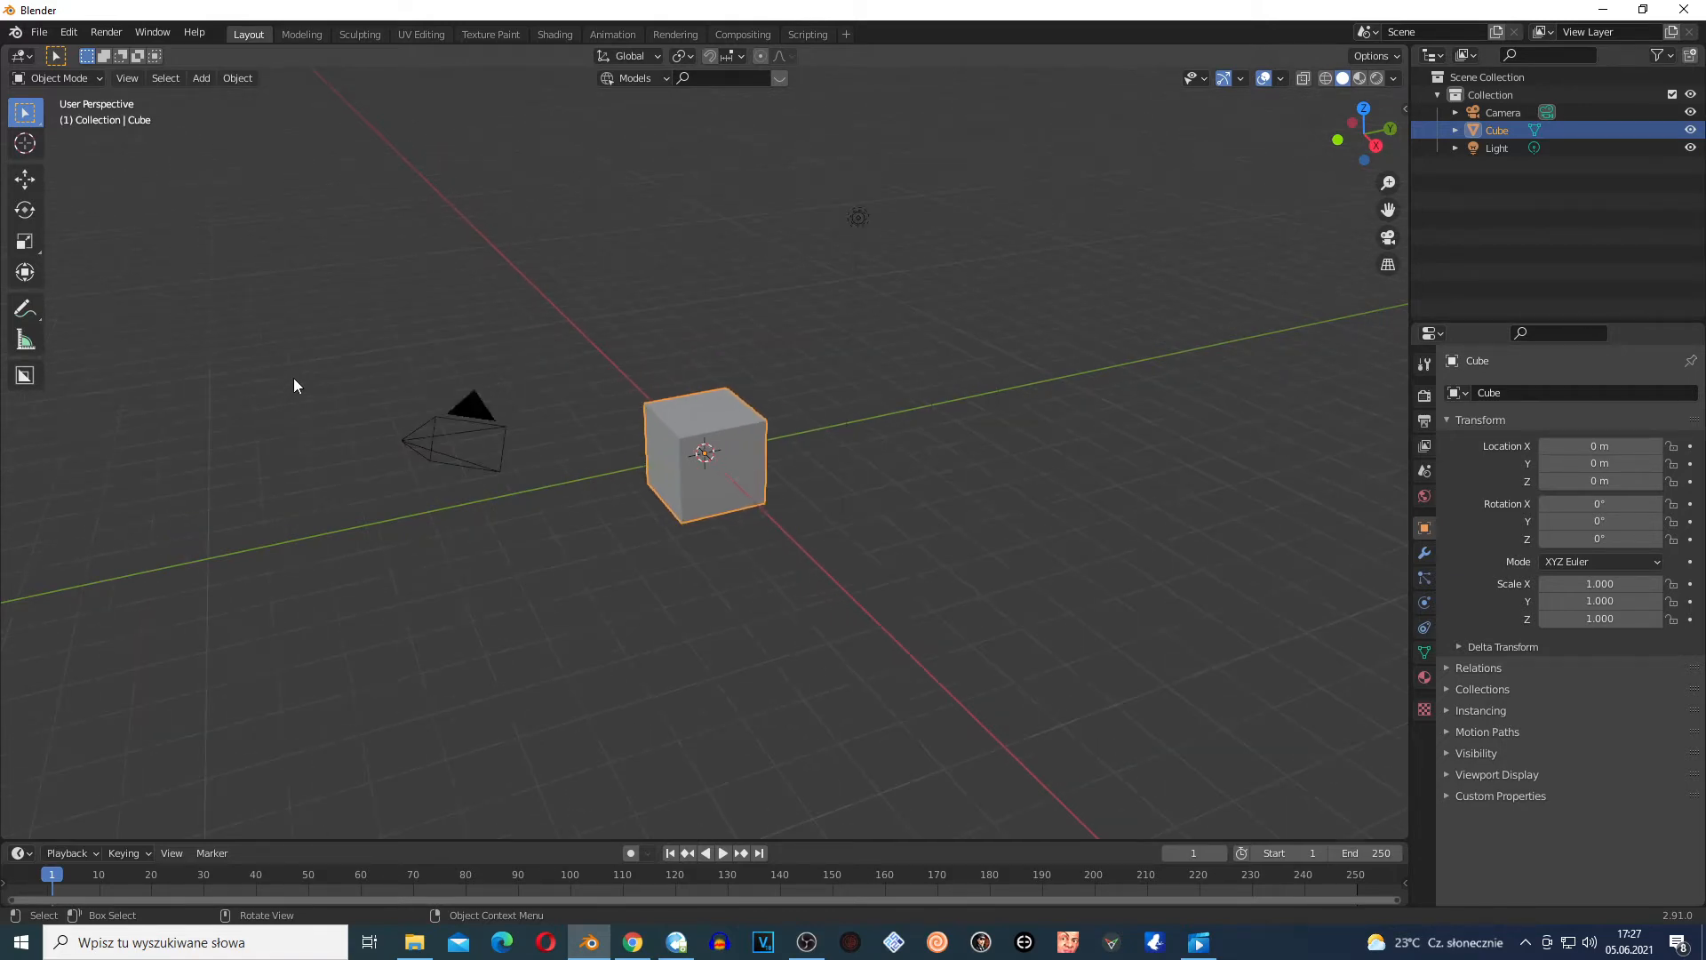
pyautogui.click(567, 242)
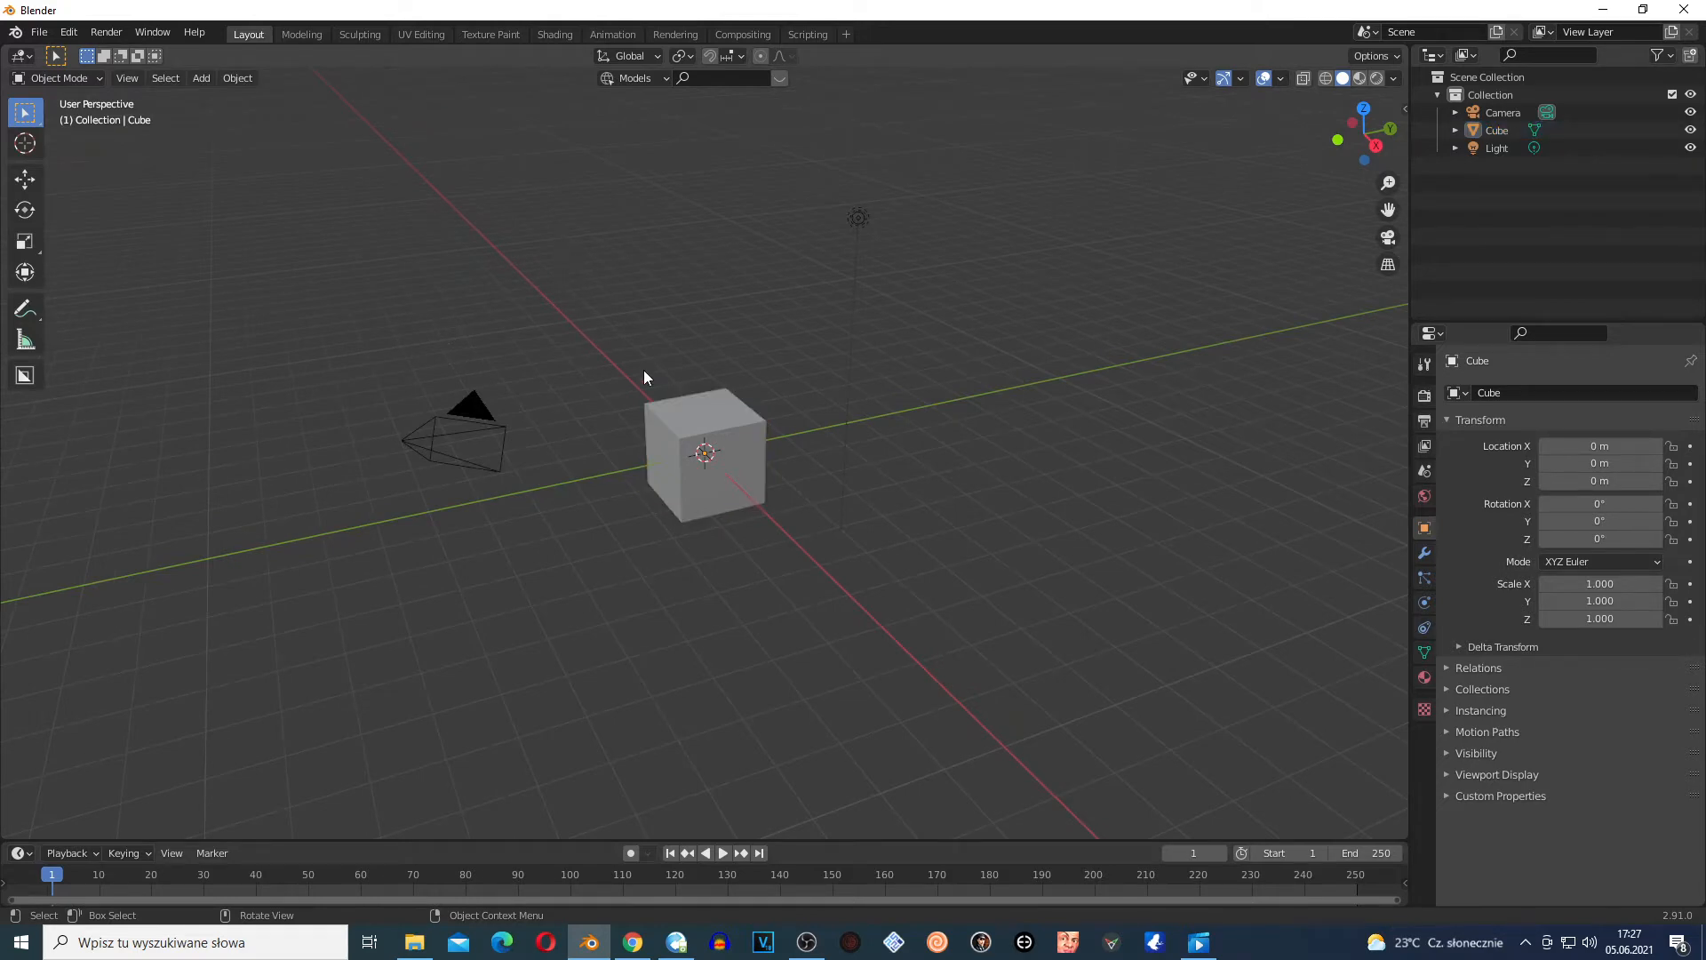
pyautogui.scroll(2, 631, 355)
pyautogui.scroll(-2, 622, 453)
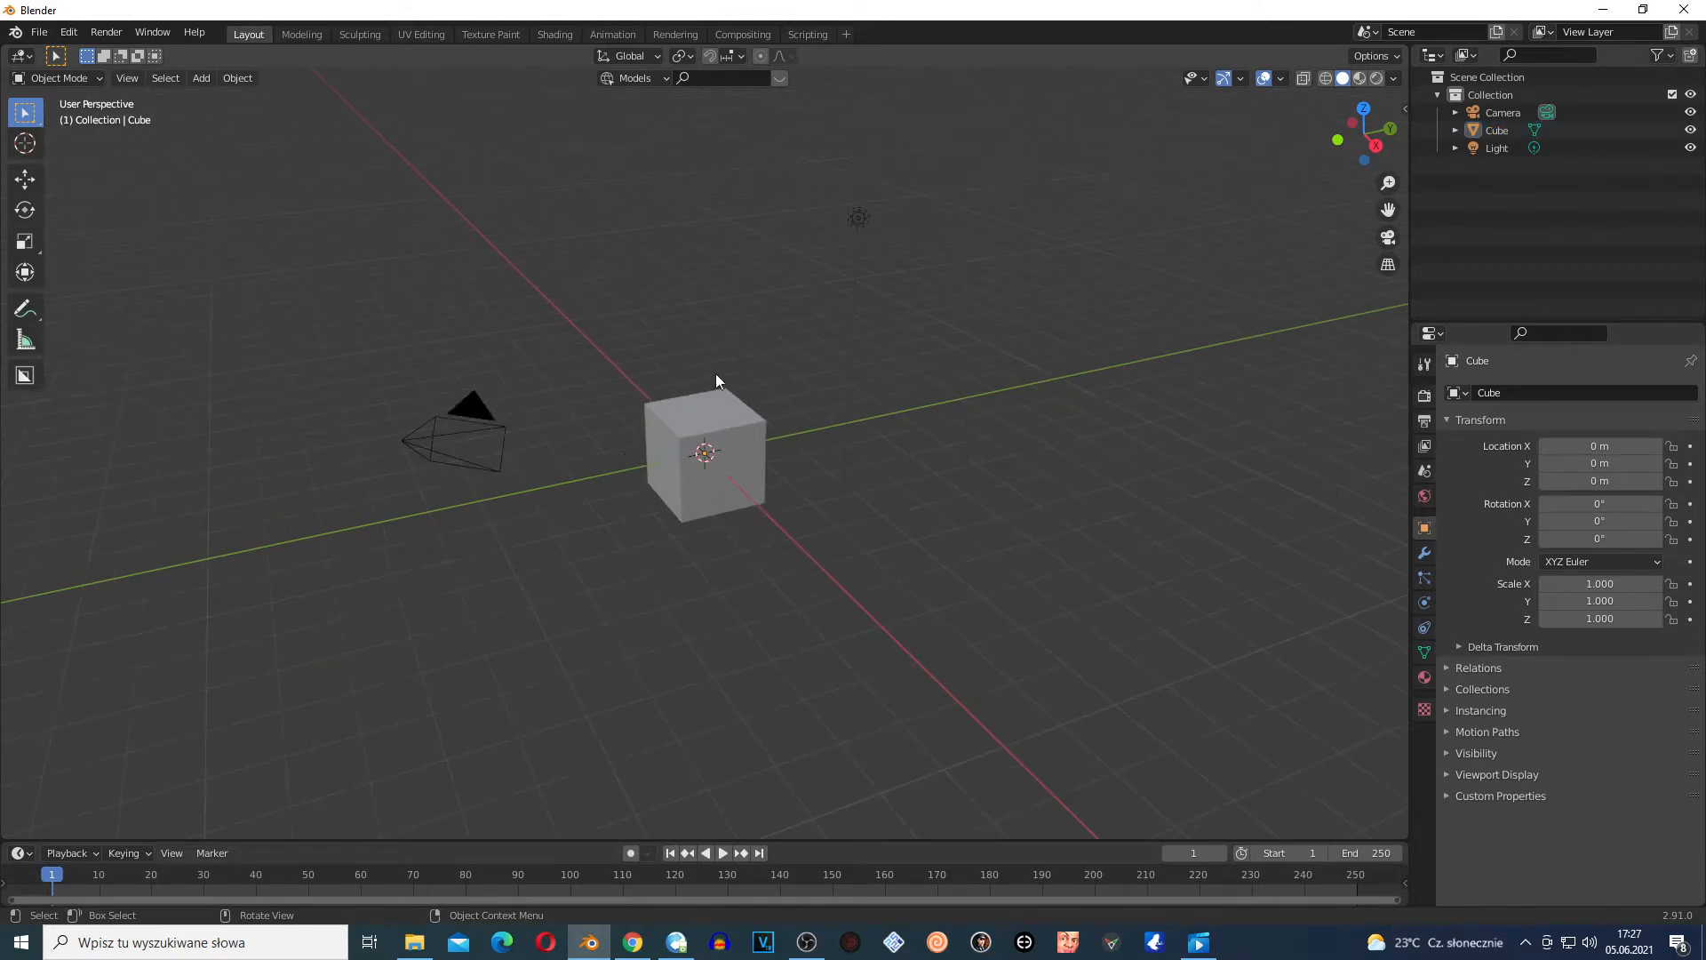
# Select the default cube and open it in the Sculpting workspace
pyautogui.click(708, 450)
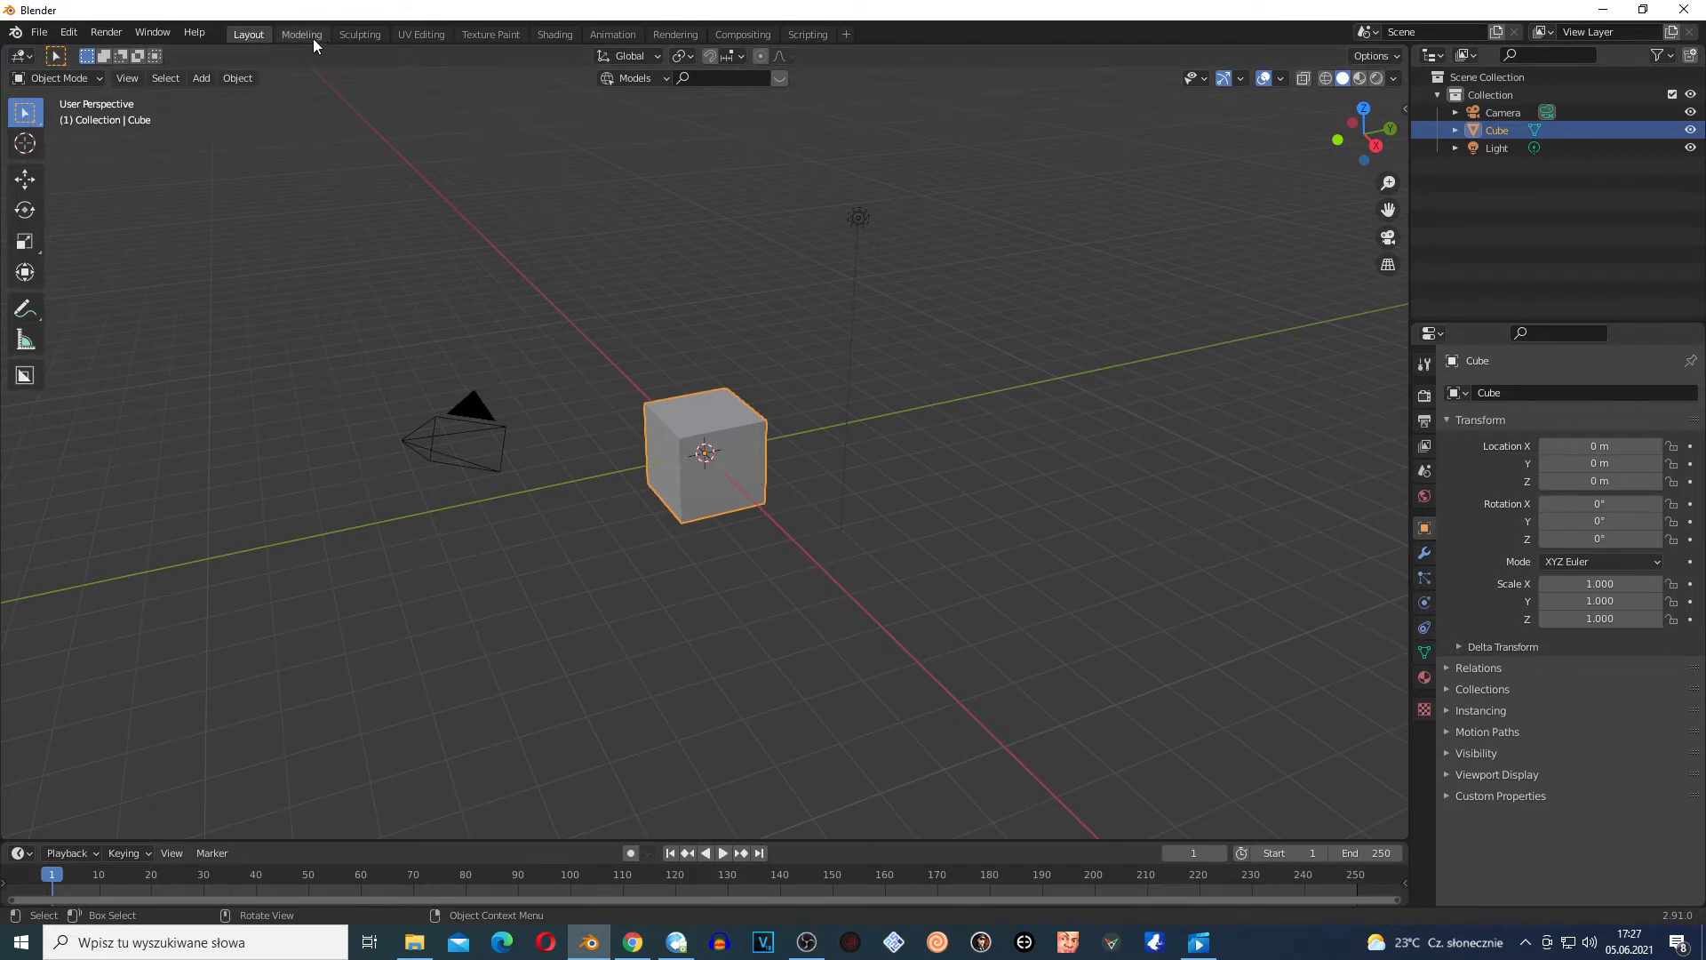
pyautogui.click(361, 35)
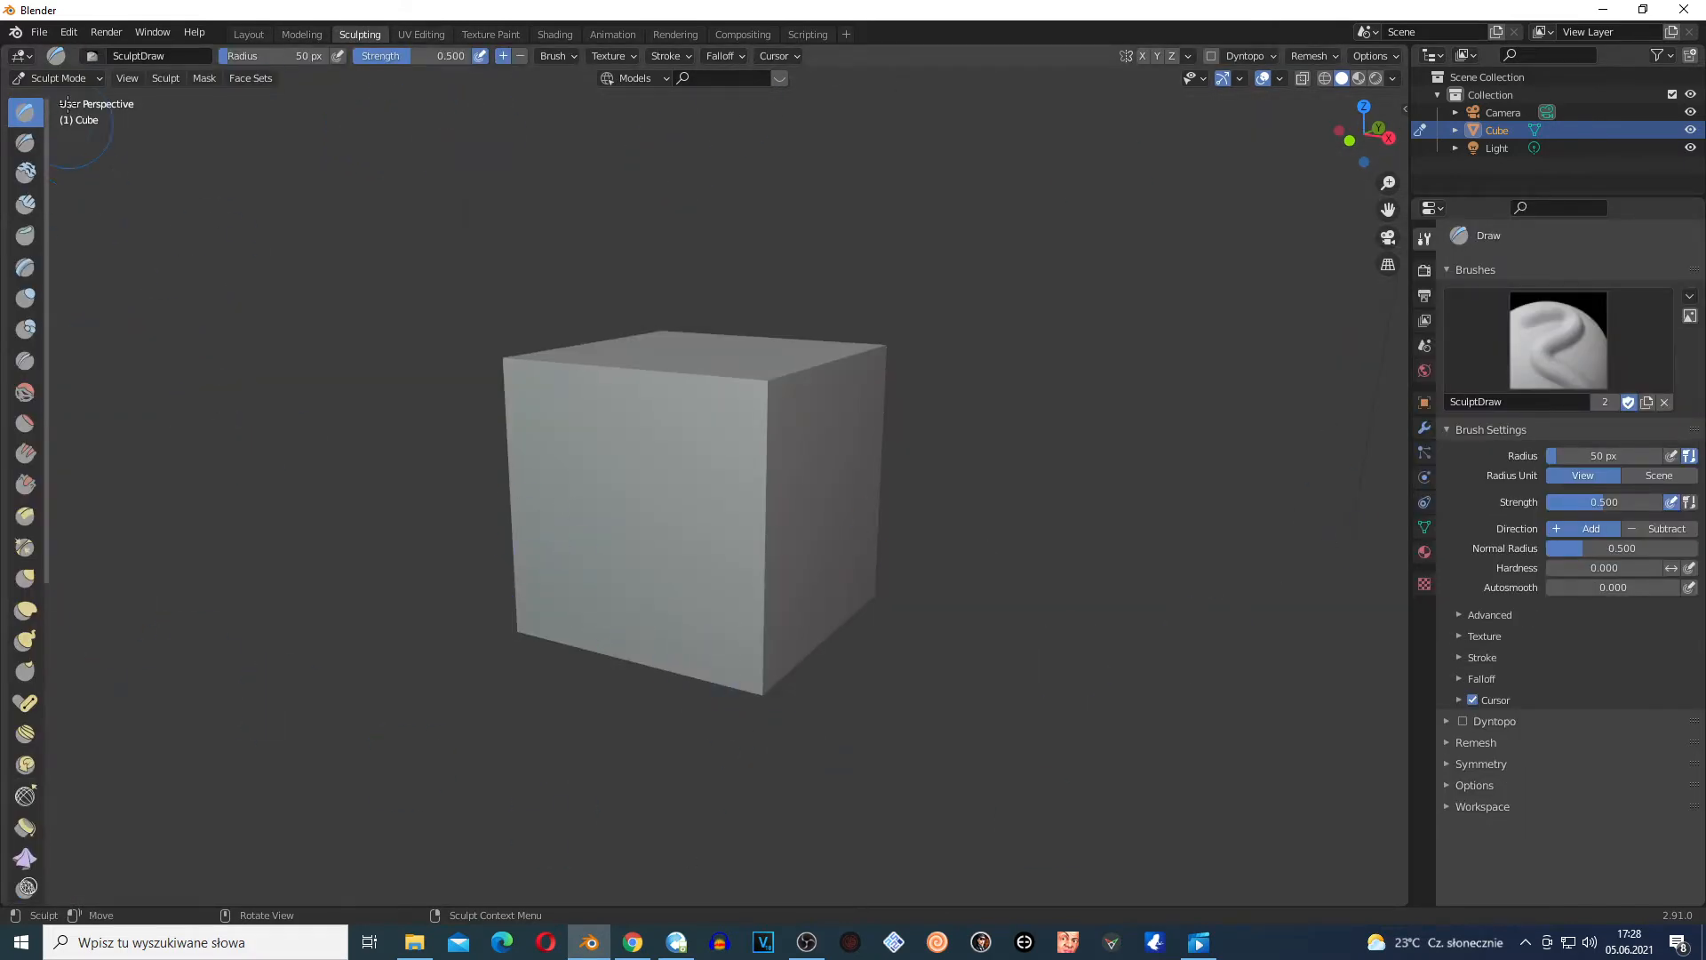
# Cycle the cube through Object Mode and Edit Mode and return it to Sculpt Mode
pyautogui.click(59, 78)
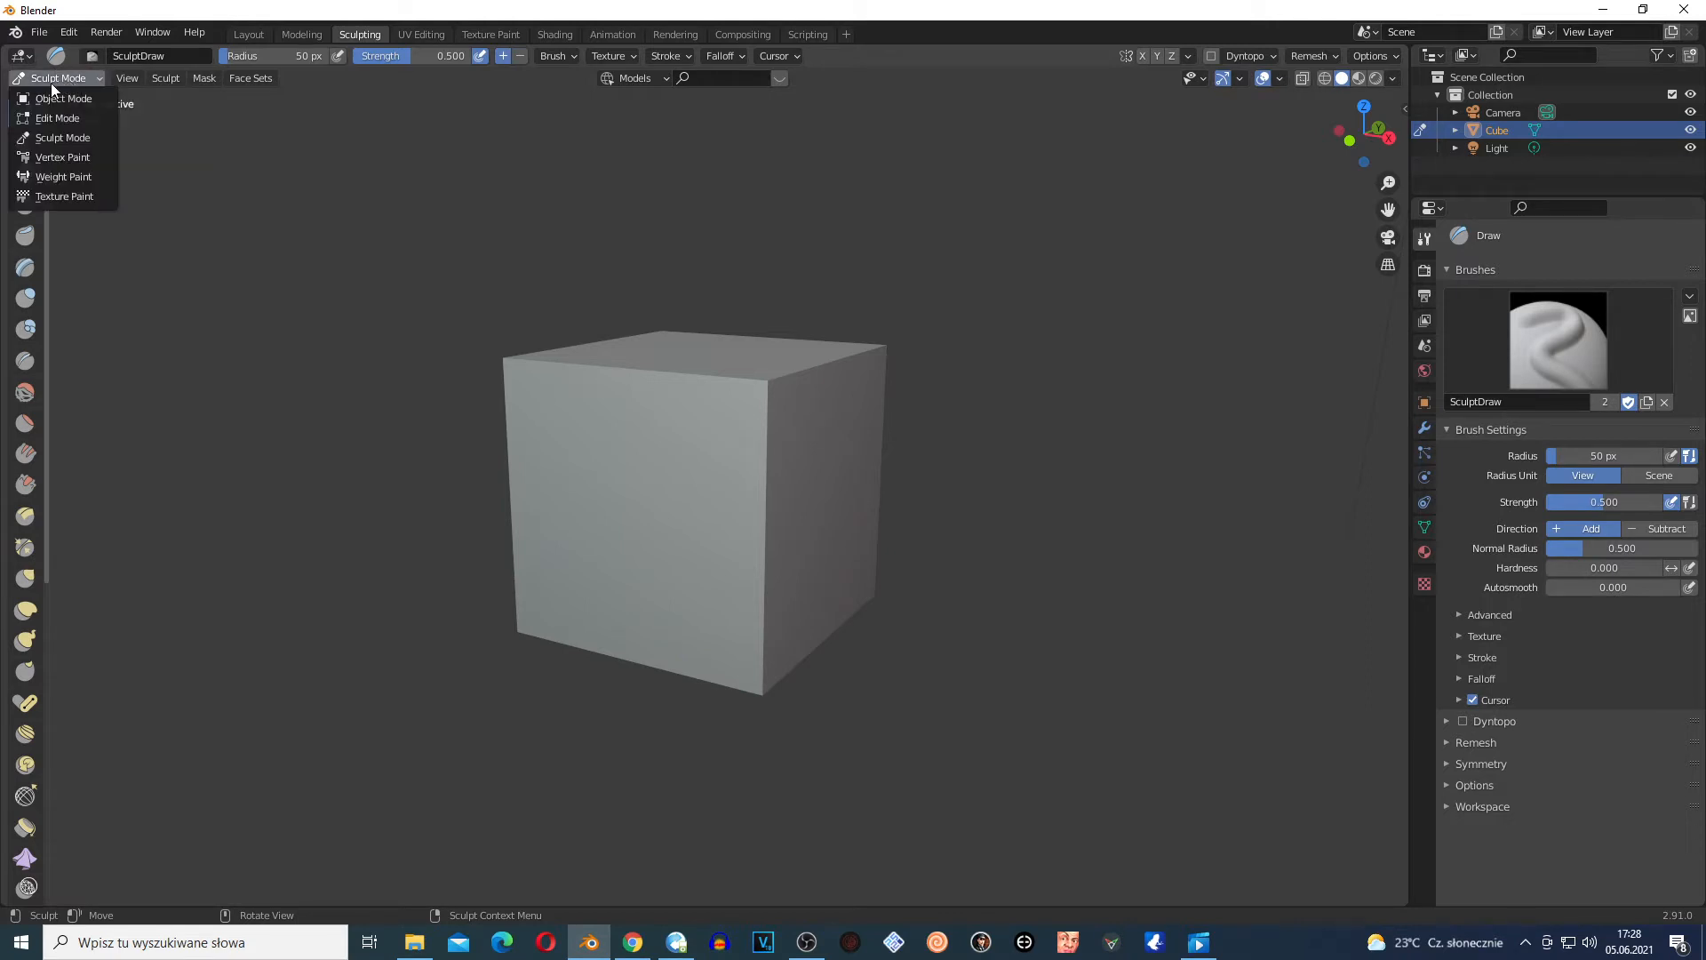
pyautogui.click(64, 102)
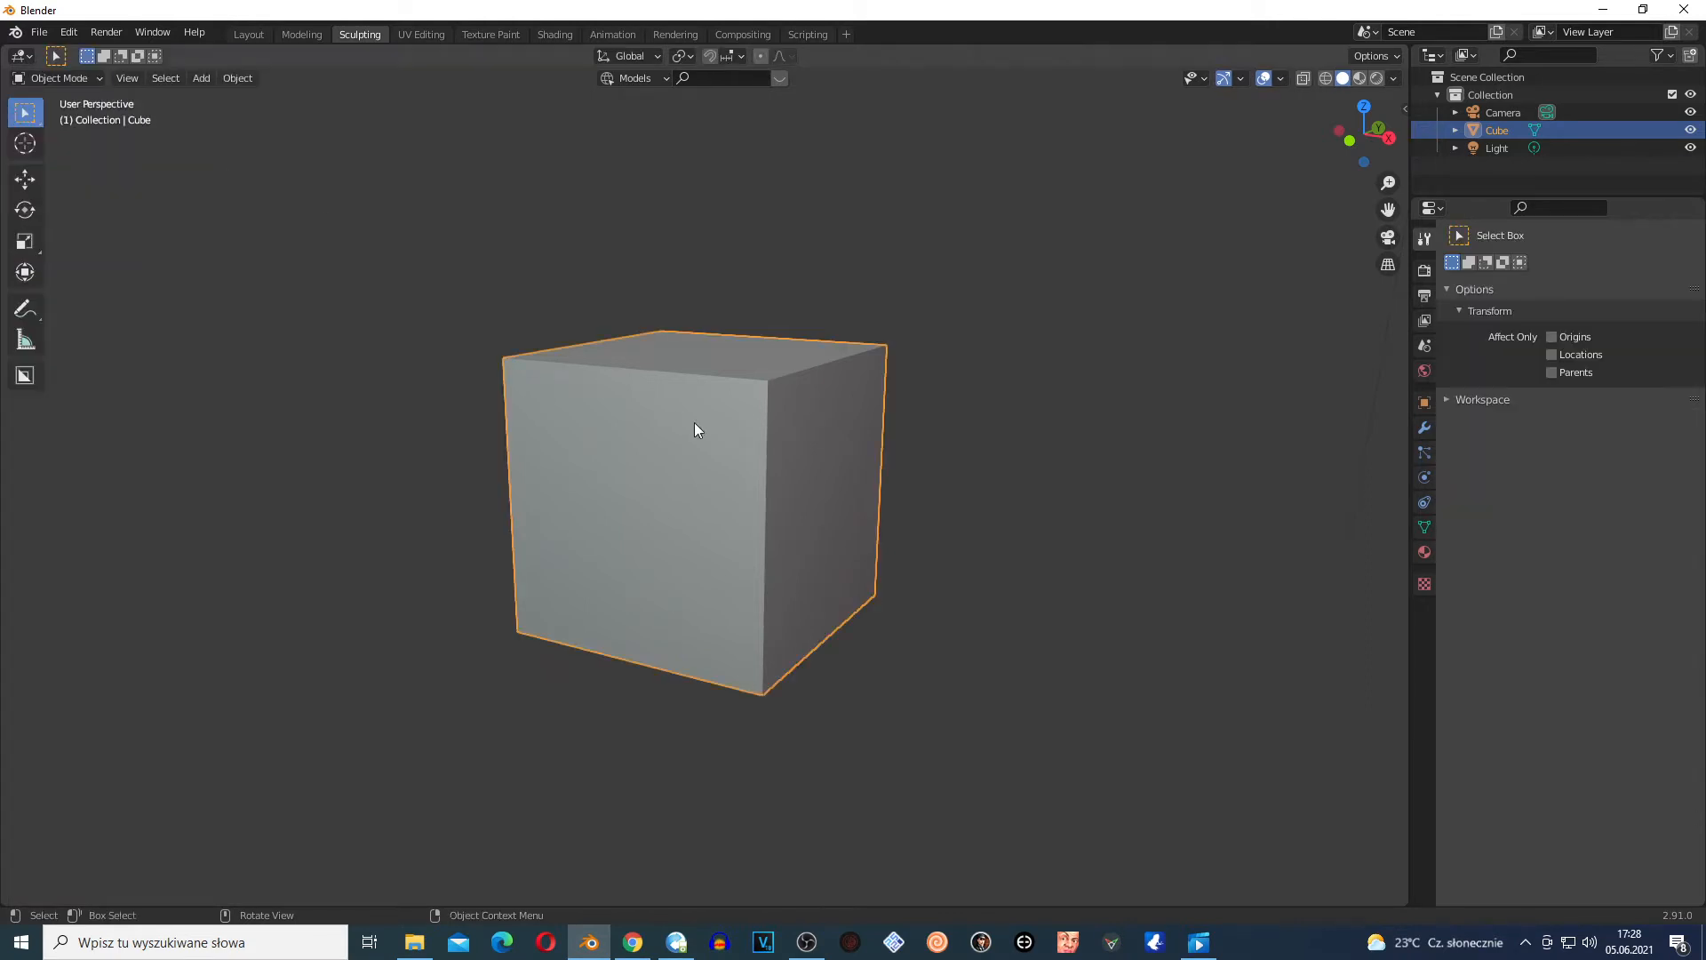
pyautogui.click(77, 77)
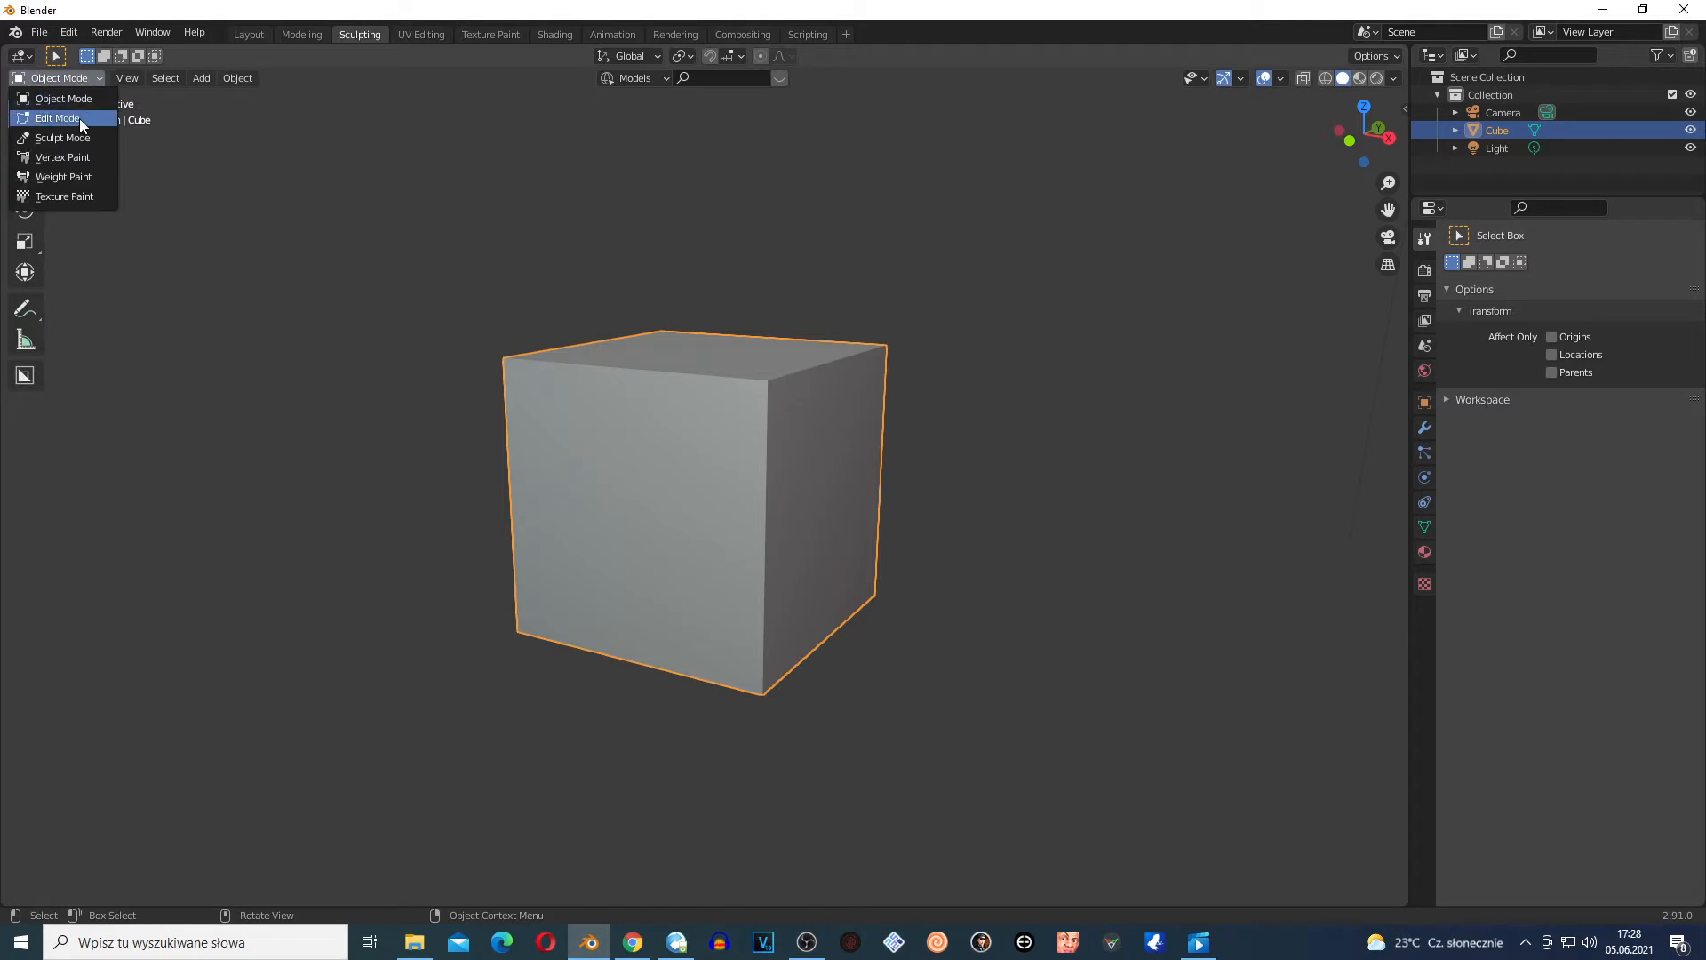
pyautogui.click(78, 120)
pyautogui.click(77, 78)
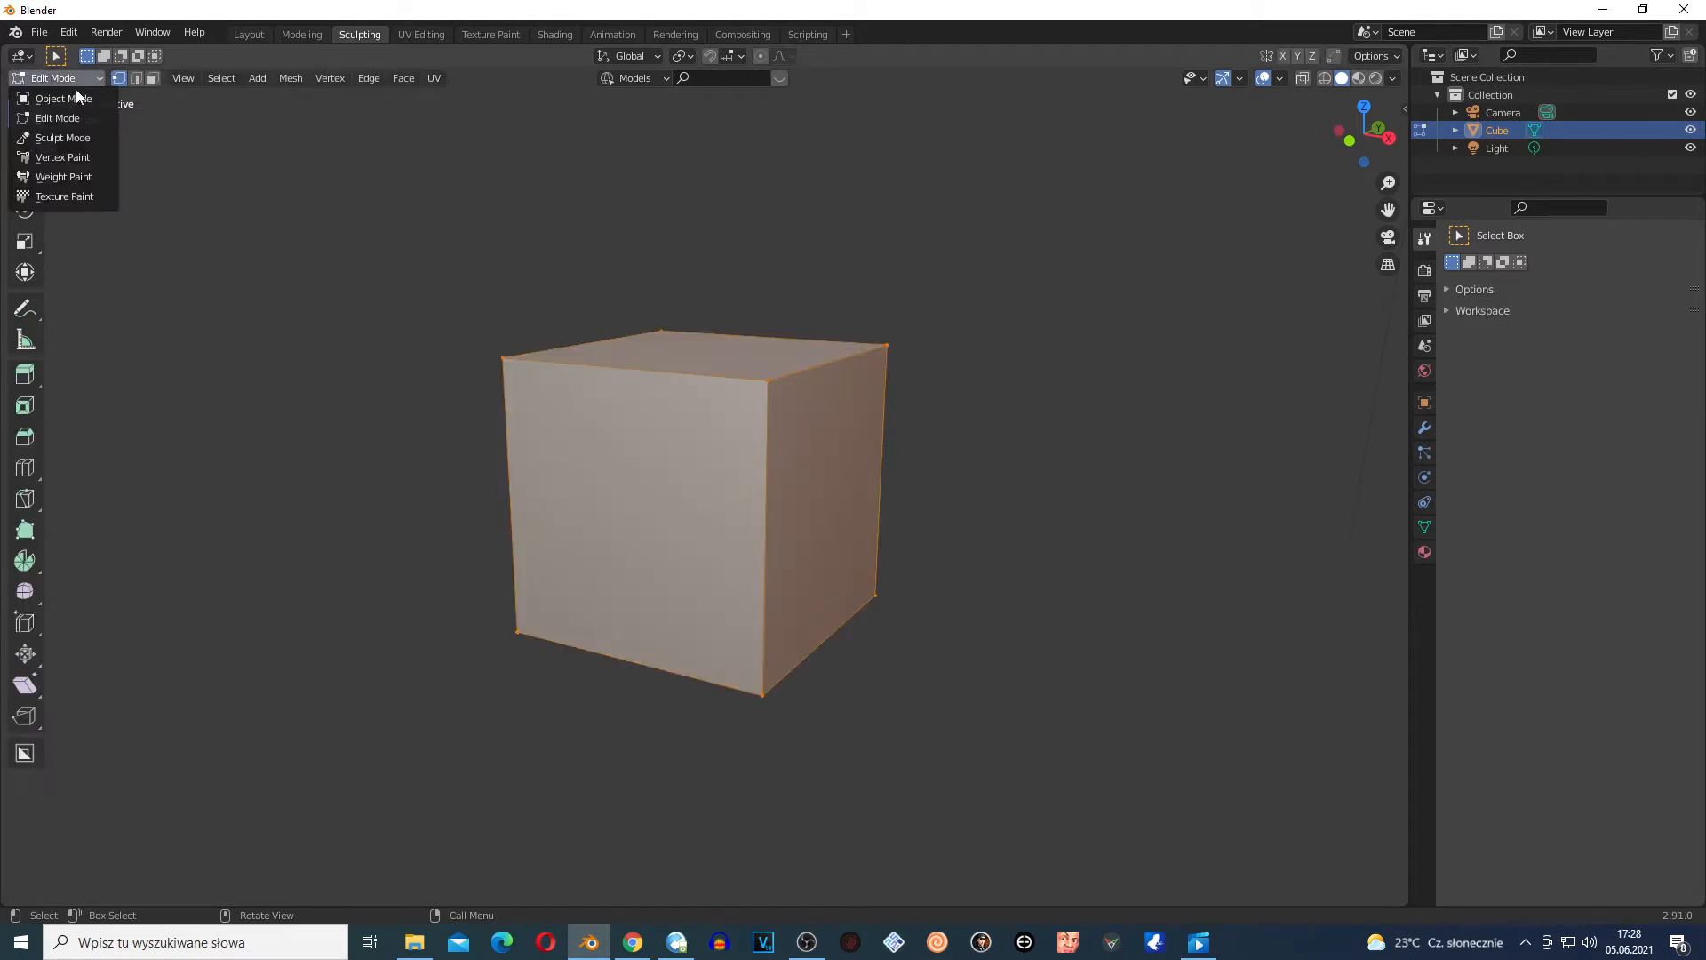
pyautogui.click(64, 139)
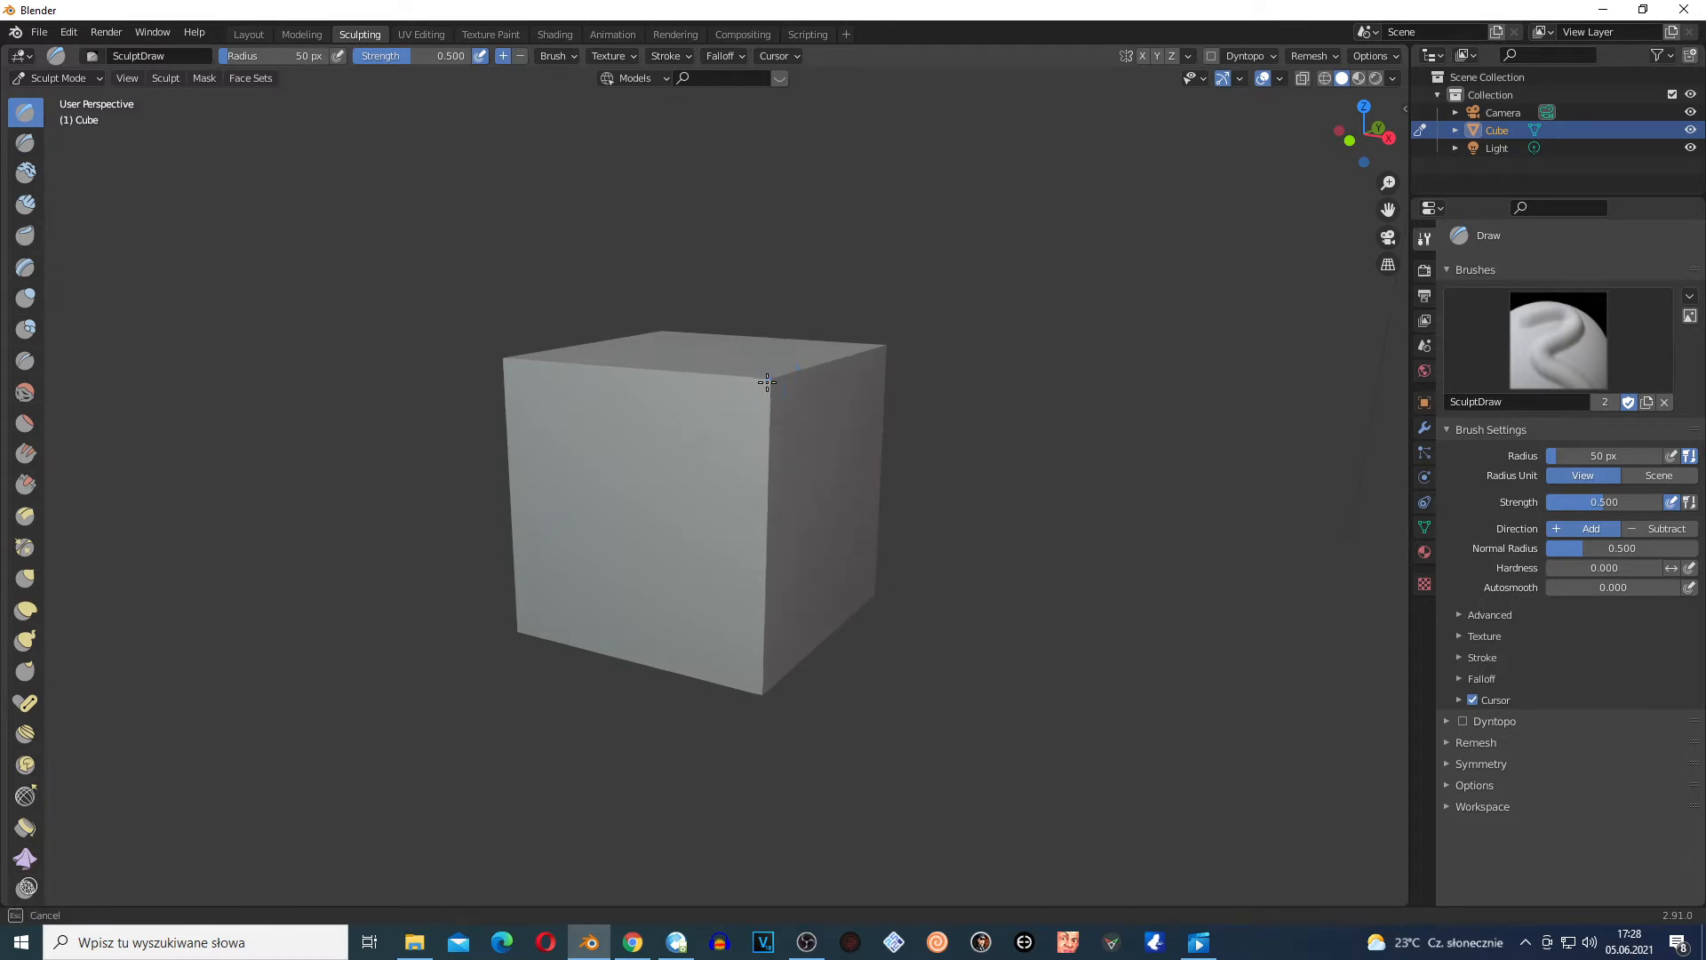
# Set the Draw brush strength to 1.000 and sculpt the cube's upper front corner outward
pyautogui.moveTo(393, 60); pyautogui.dragTo(471, 60)
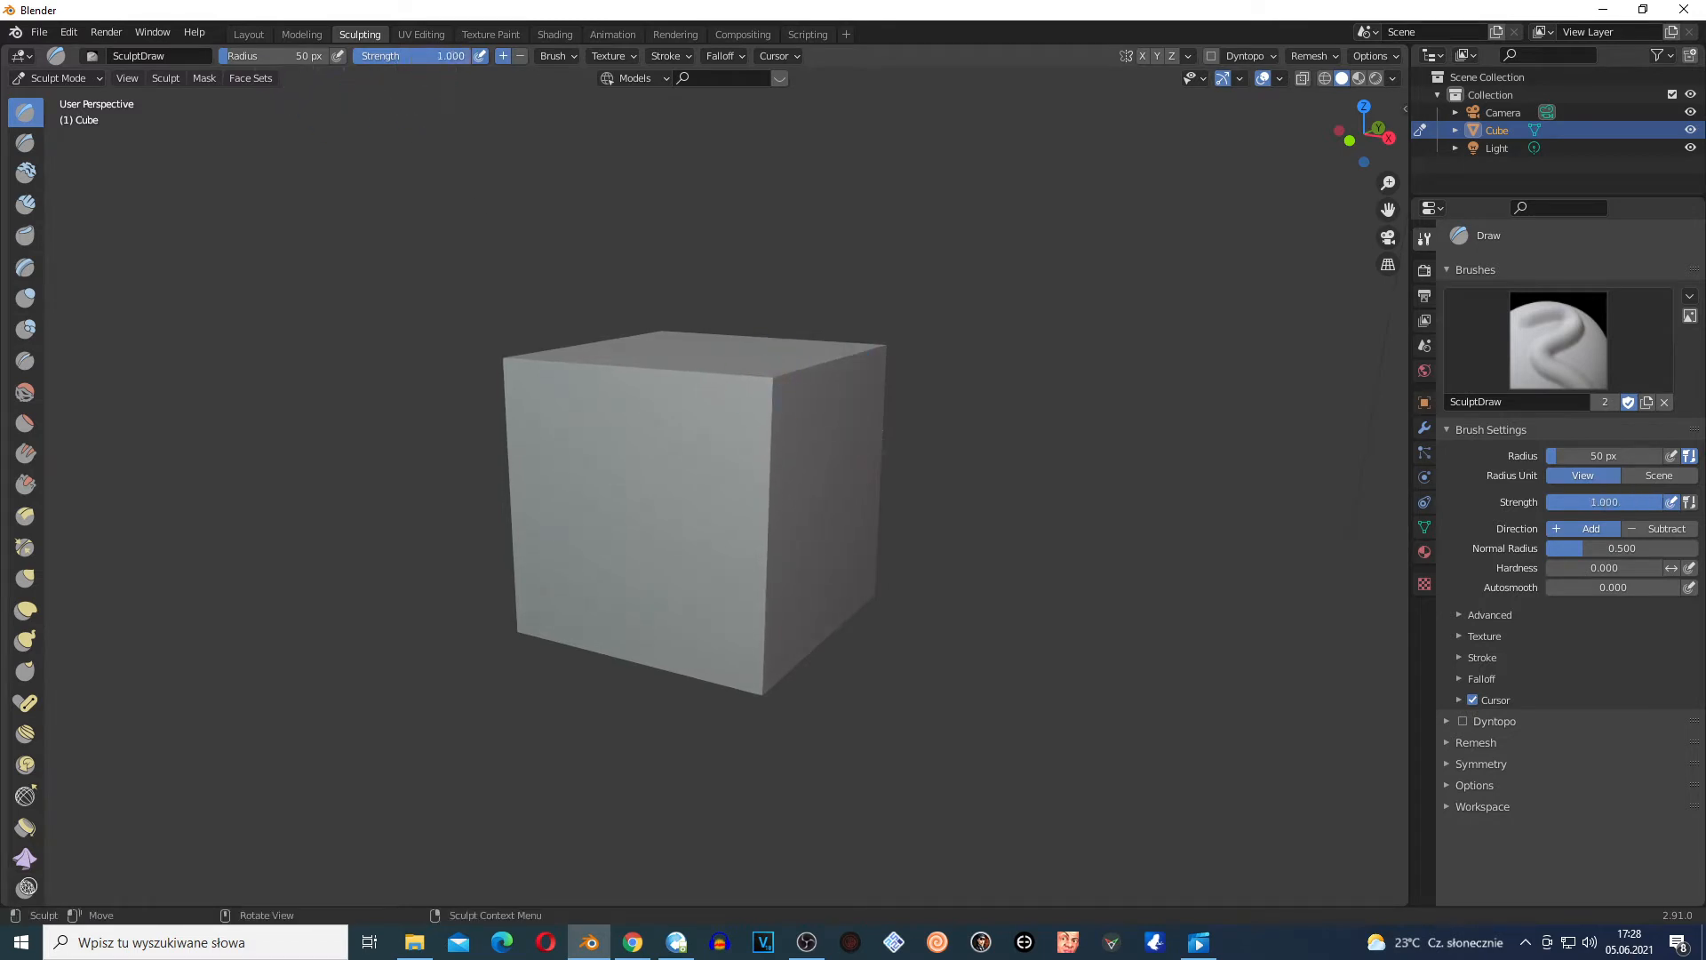
pyautogui.moveTo(775, 400)
pyautogui.mouseDown()
pyautogui.moveTo(771, 377)
pyautogui.moveTo(893, 333)
pyautogui.mouseUp()
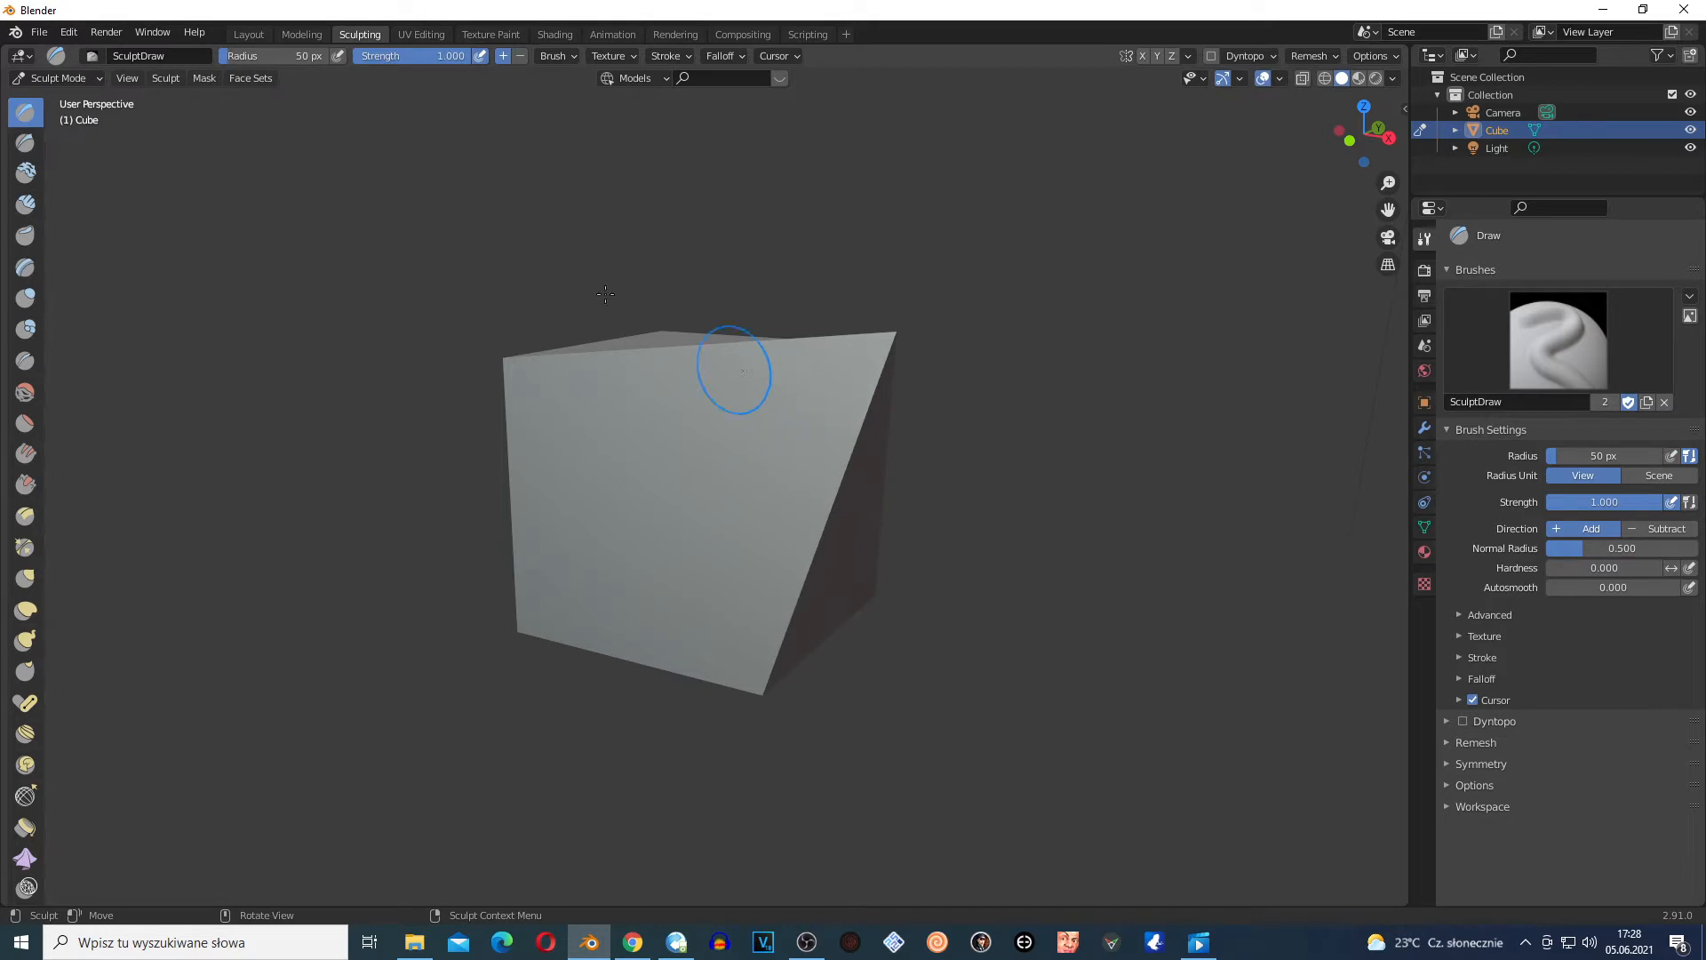
# Return to the Layout workspace and replace the existing cube with a new mesh cube
pyautogui.click(249, 34)
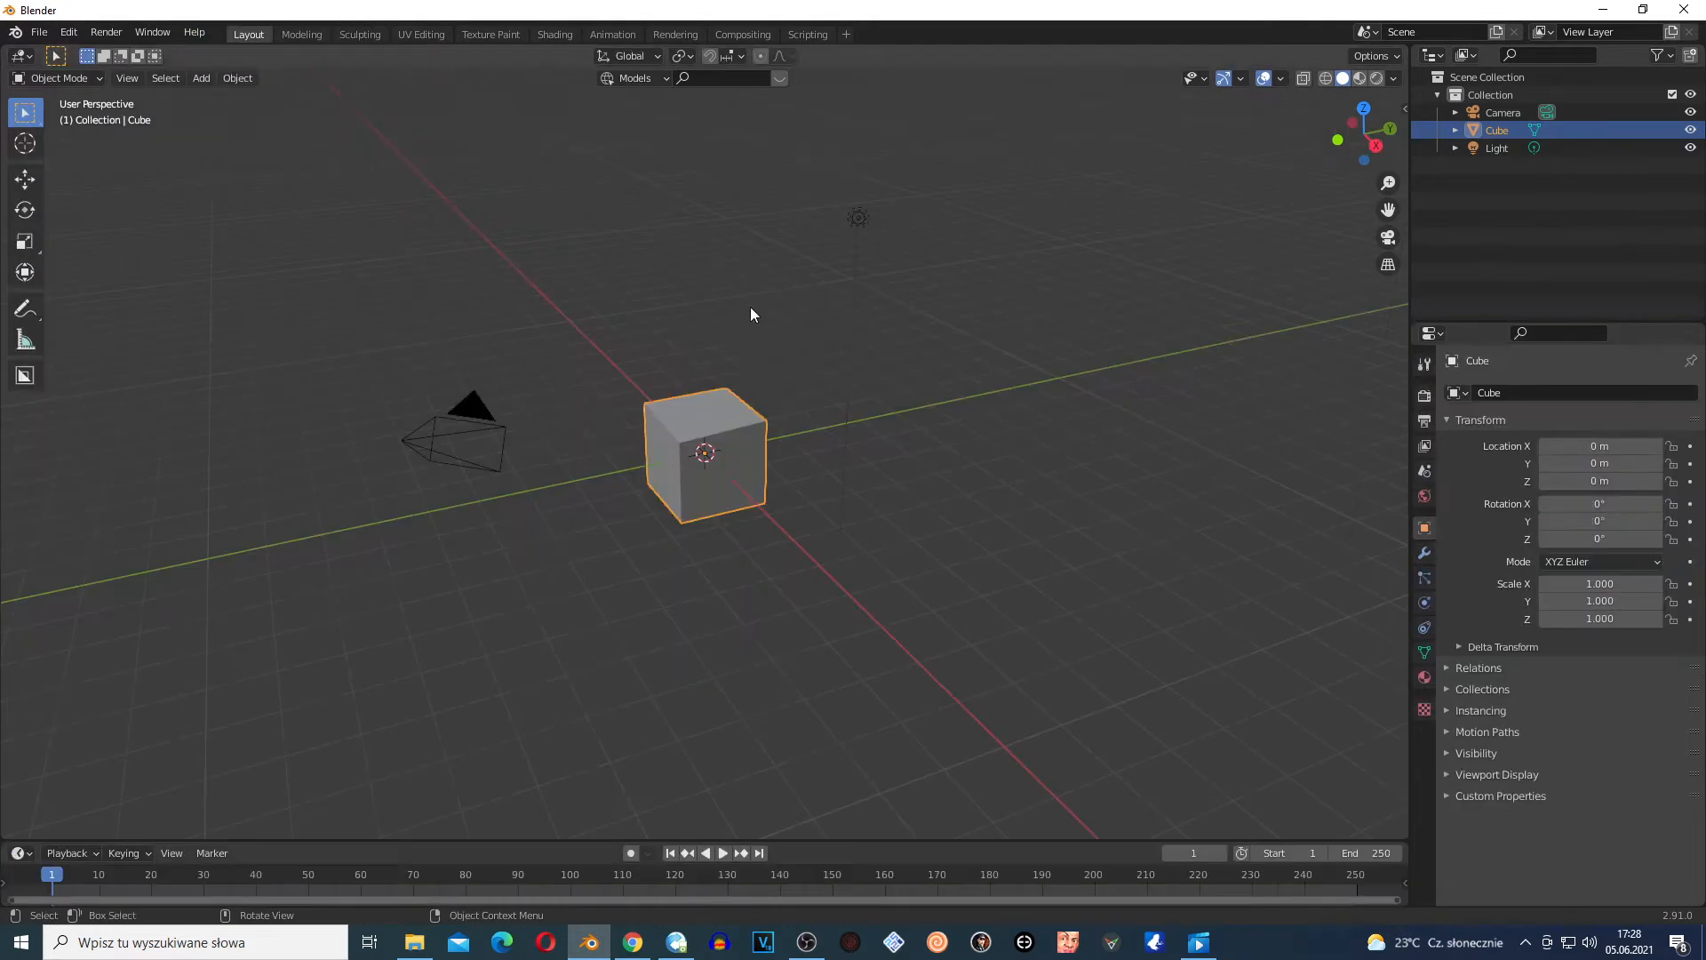
pyautogui.press('x')
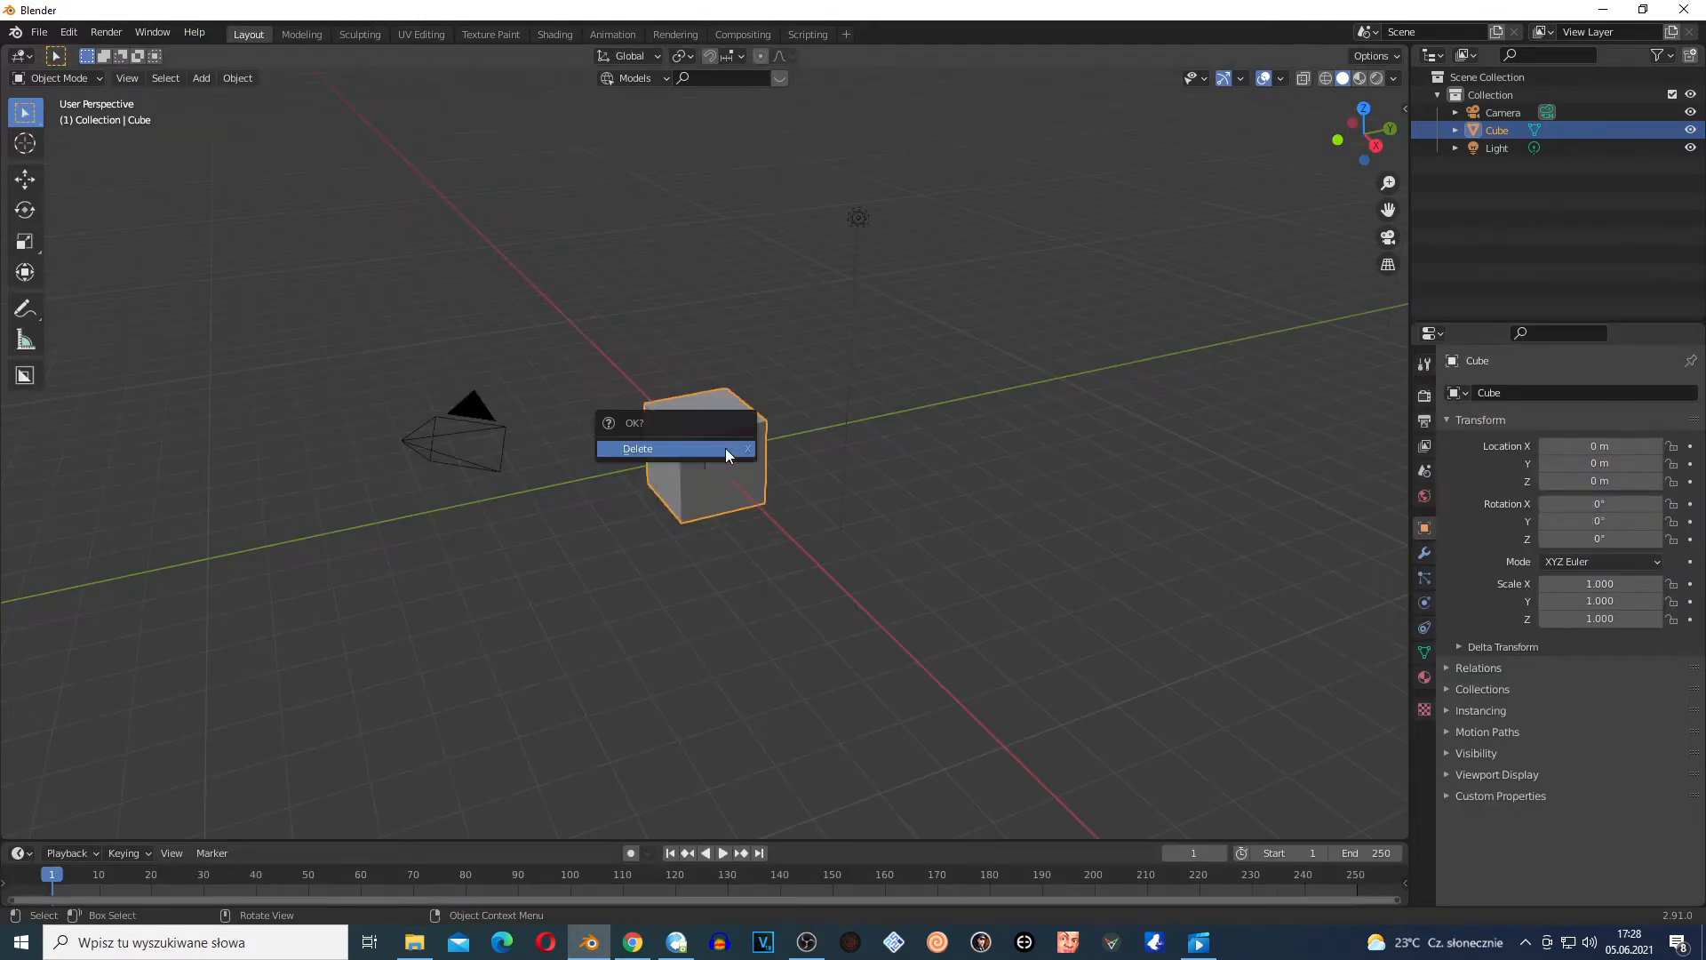
pyautogui.click(725, 448)
pyautogui.hotkey('shift', 'a')
pyautogui.moveTo(654, 447)
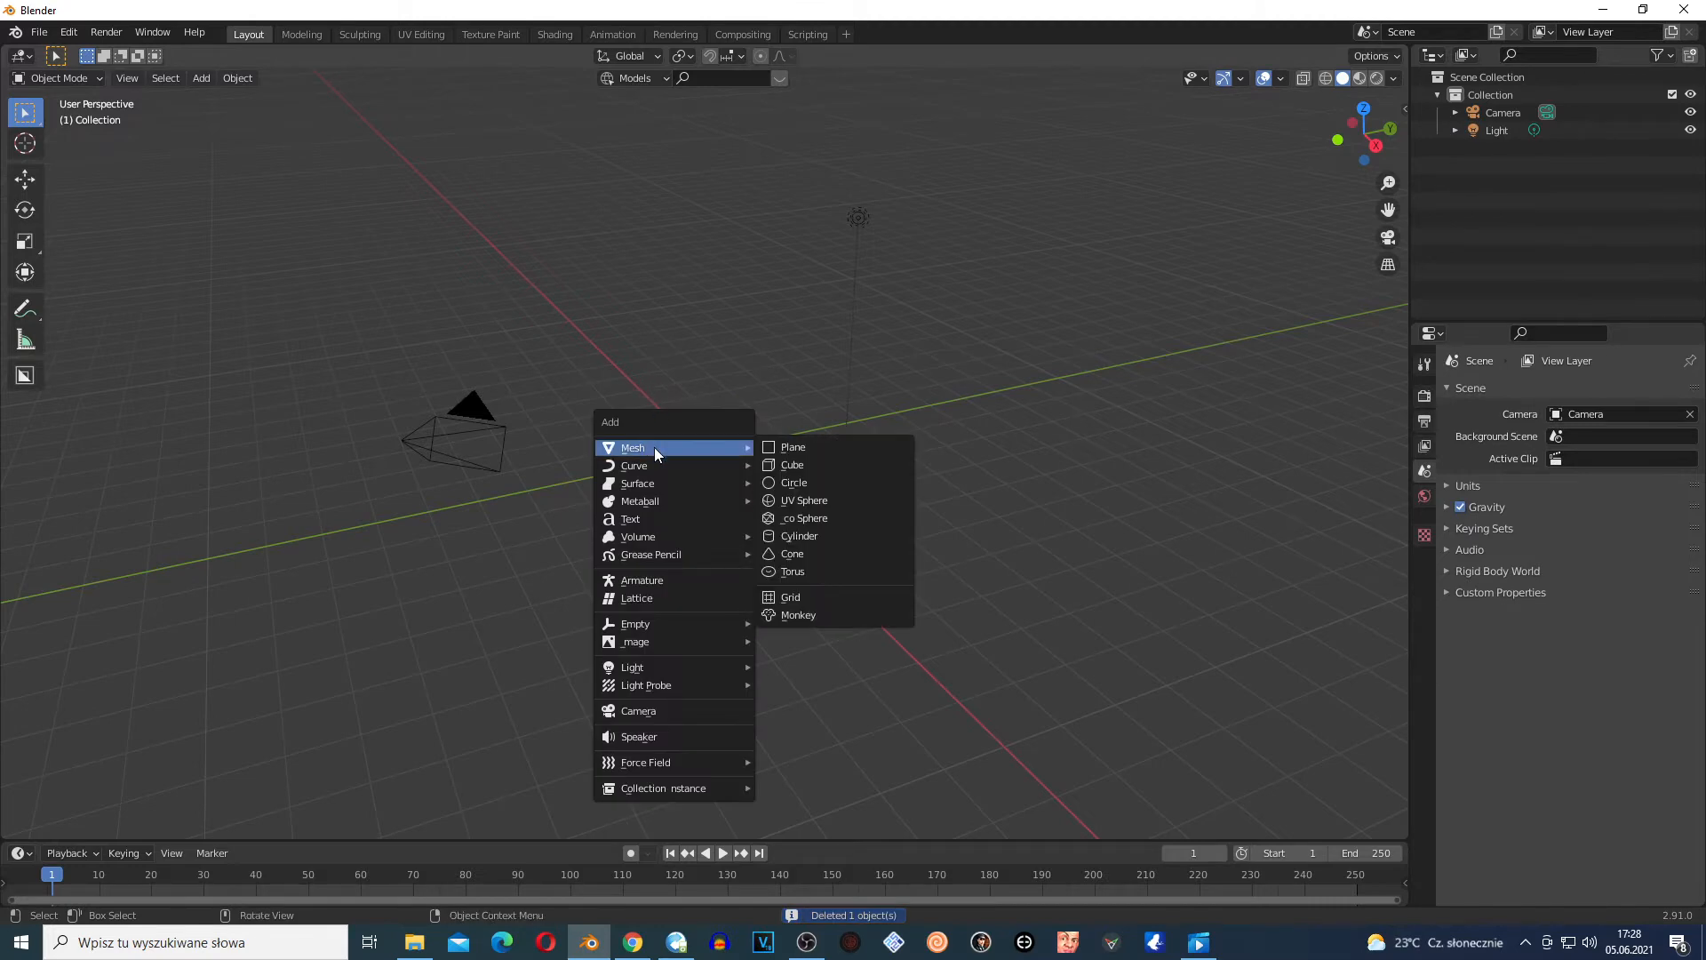
pyautogui.click(809, 465)
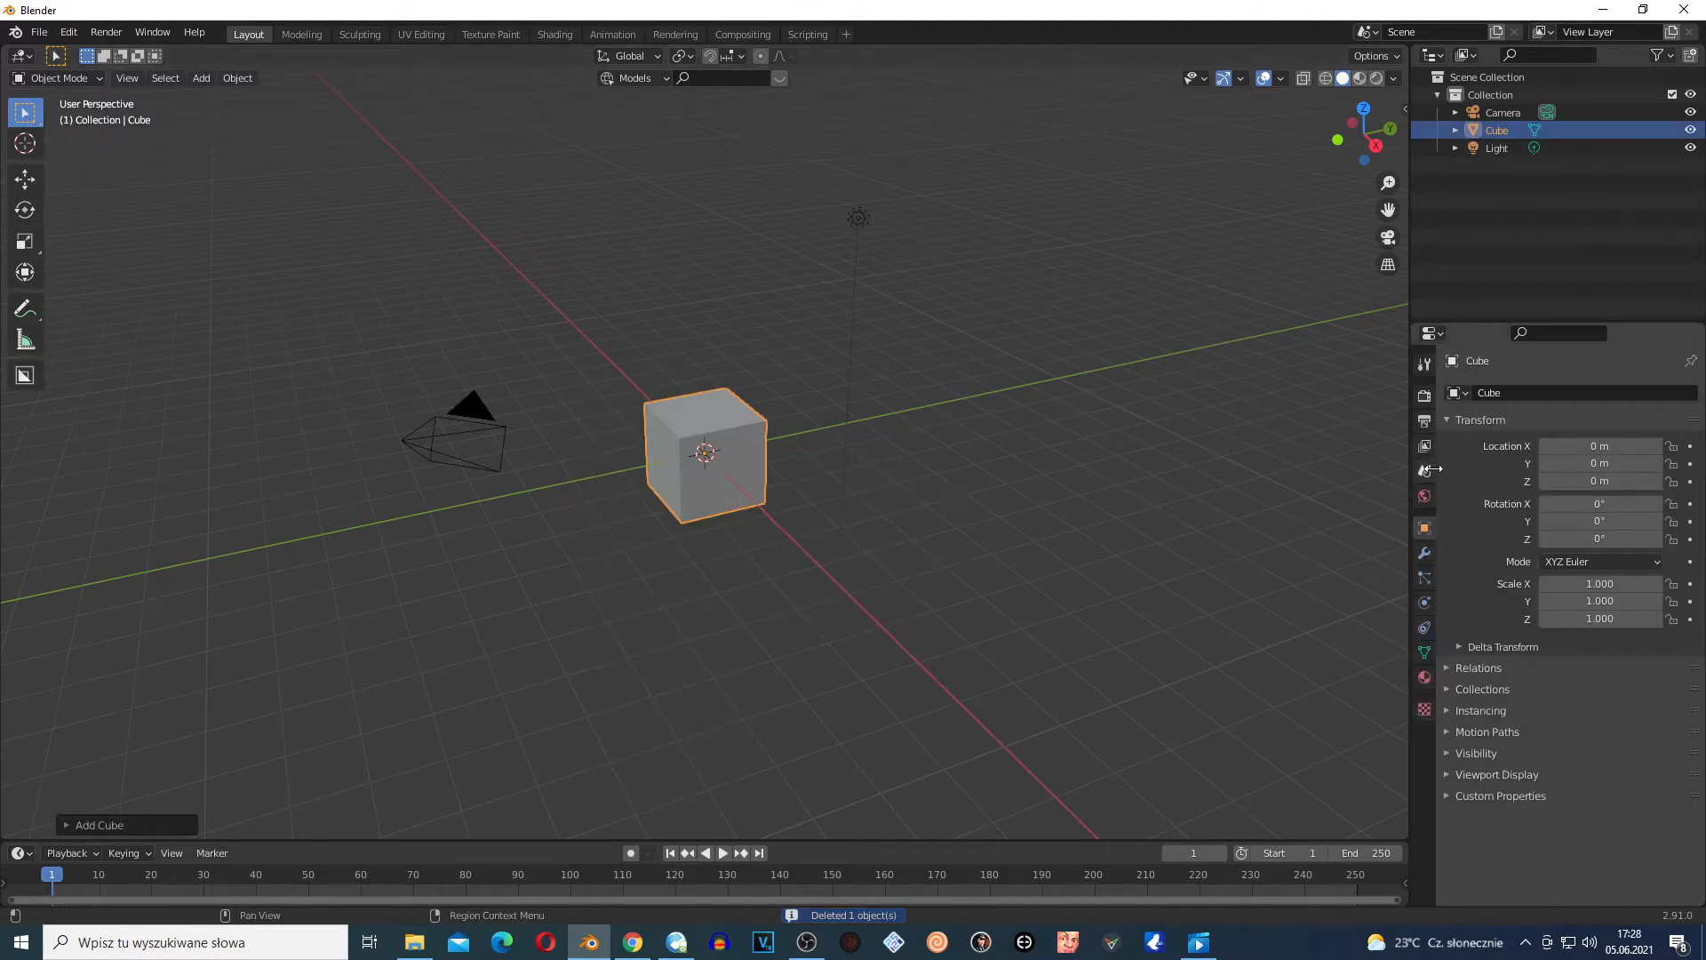
# Add a Subdivision Surface modifier with viewport level 4 to the cube and apply it
pyautogui.click(1425, 552)
pyautogui.click(1544, 391)
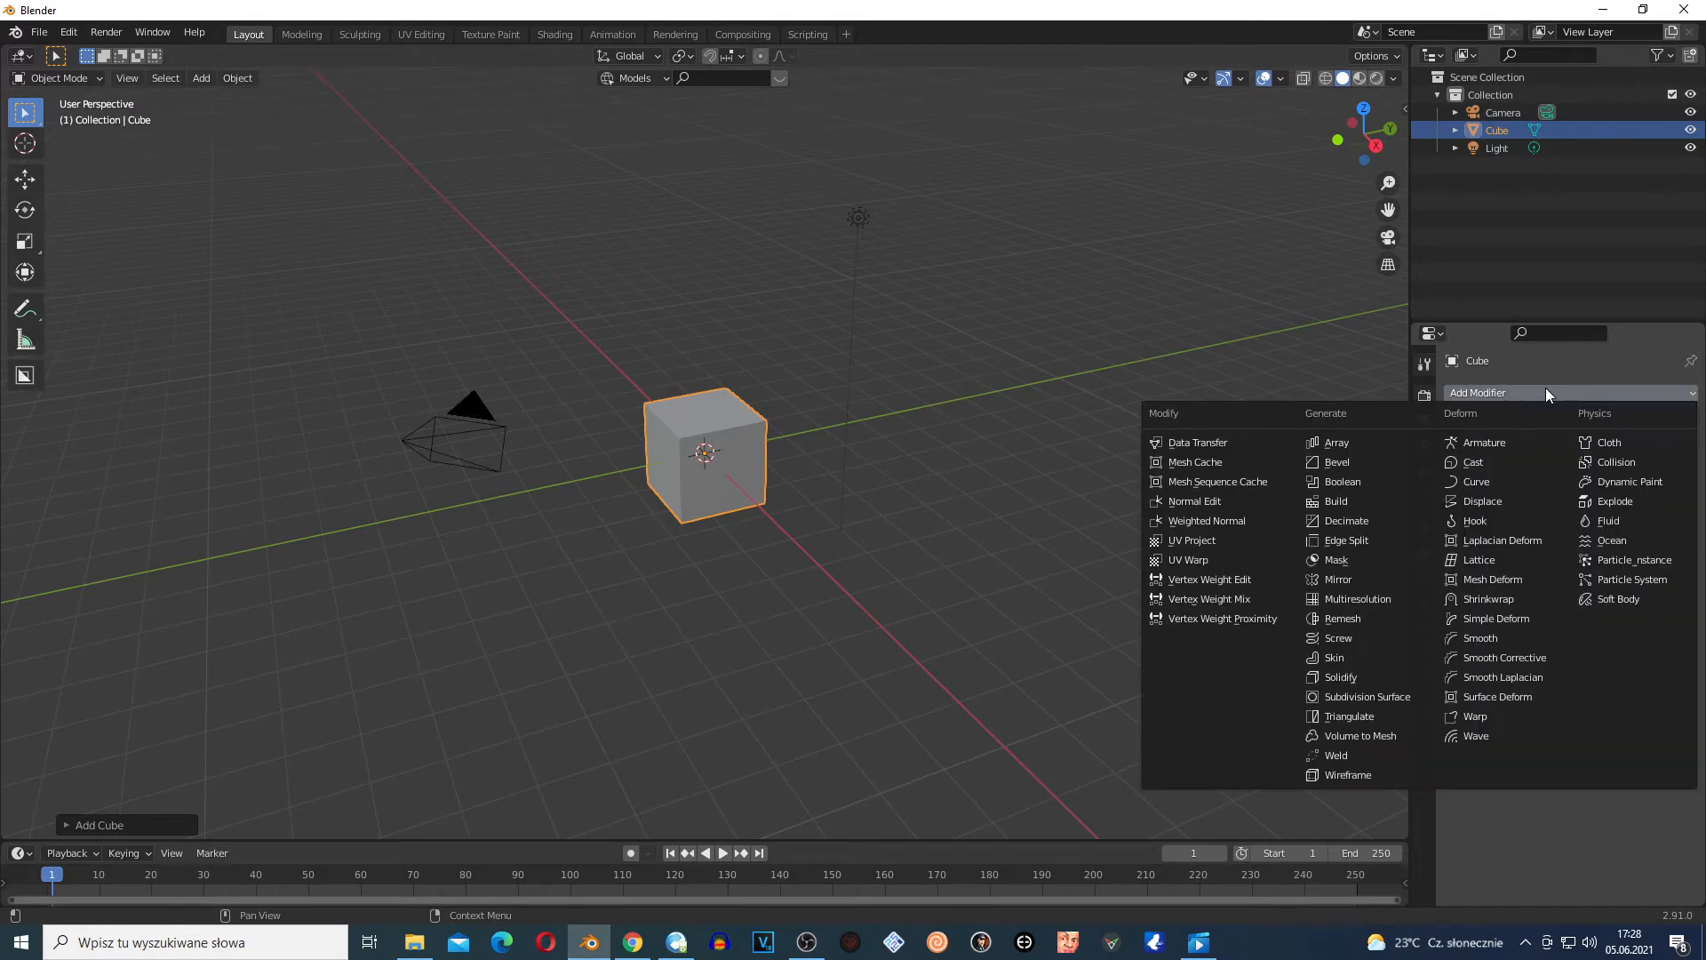
pyautogui.click(1377, 694)
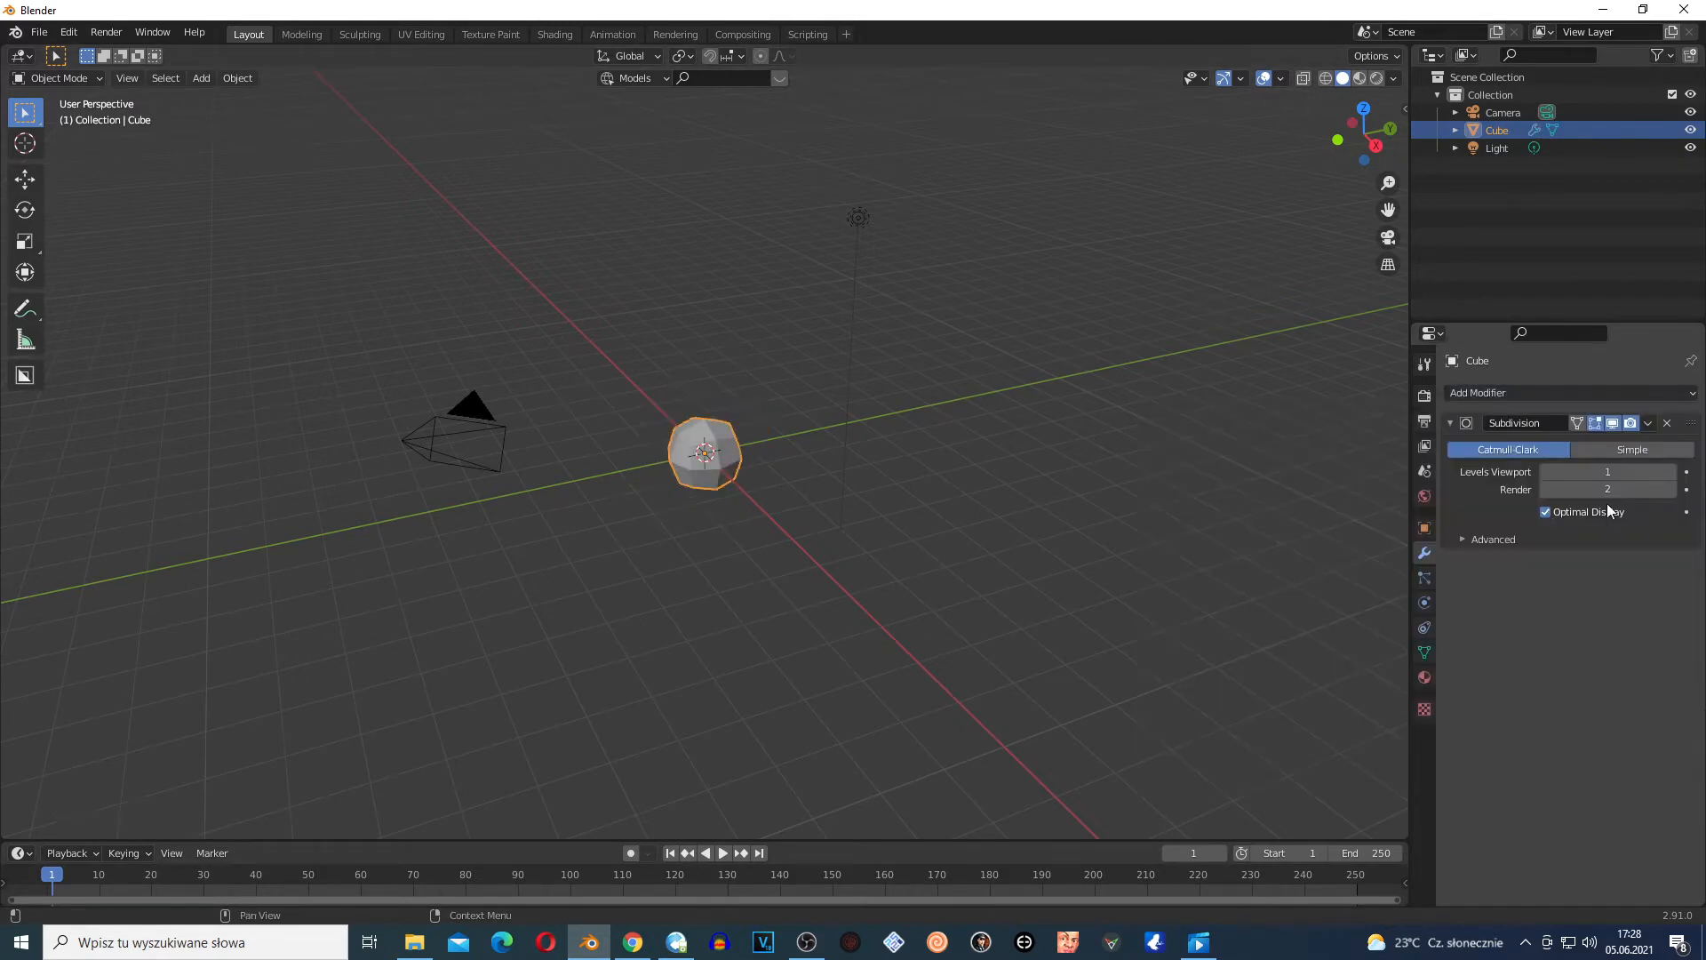
pyautogui.click(1672, 476)
pyautogui.click(1672, 476)
pyautogui.click(1673, 476)
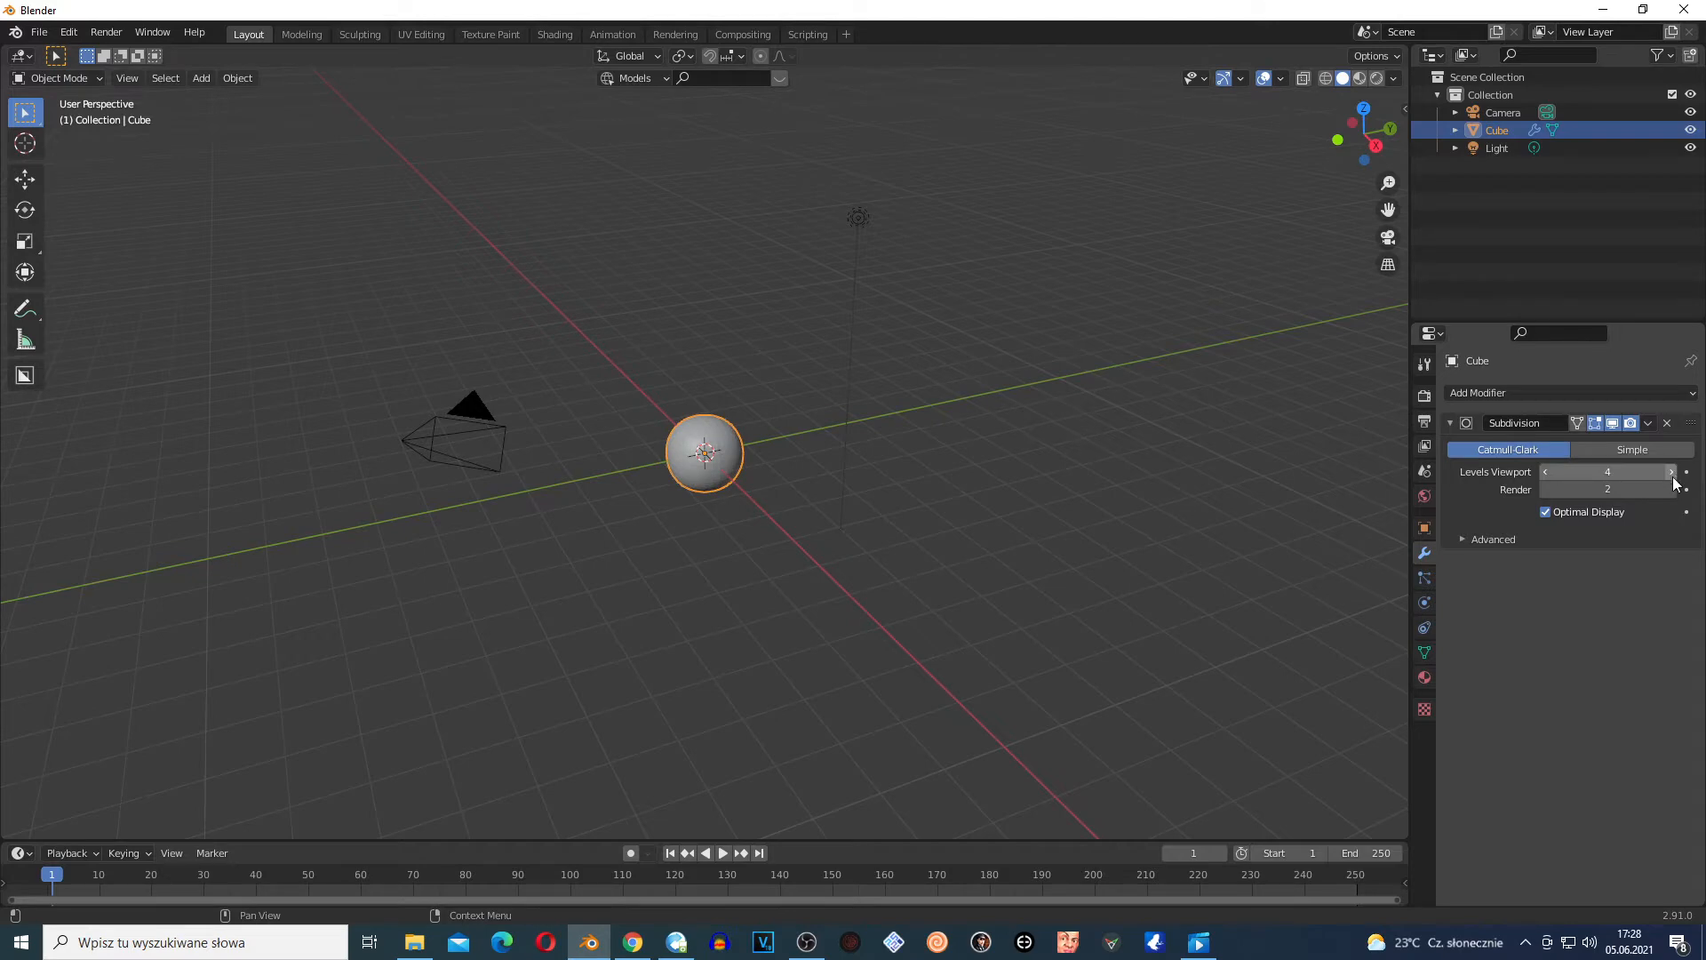
pyautogui.click(1649, 425)
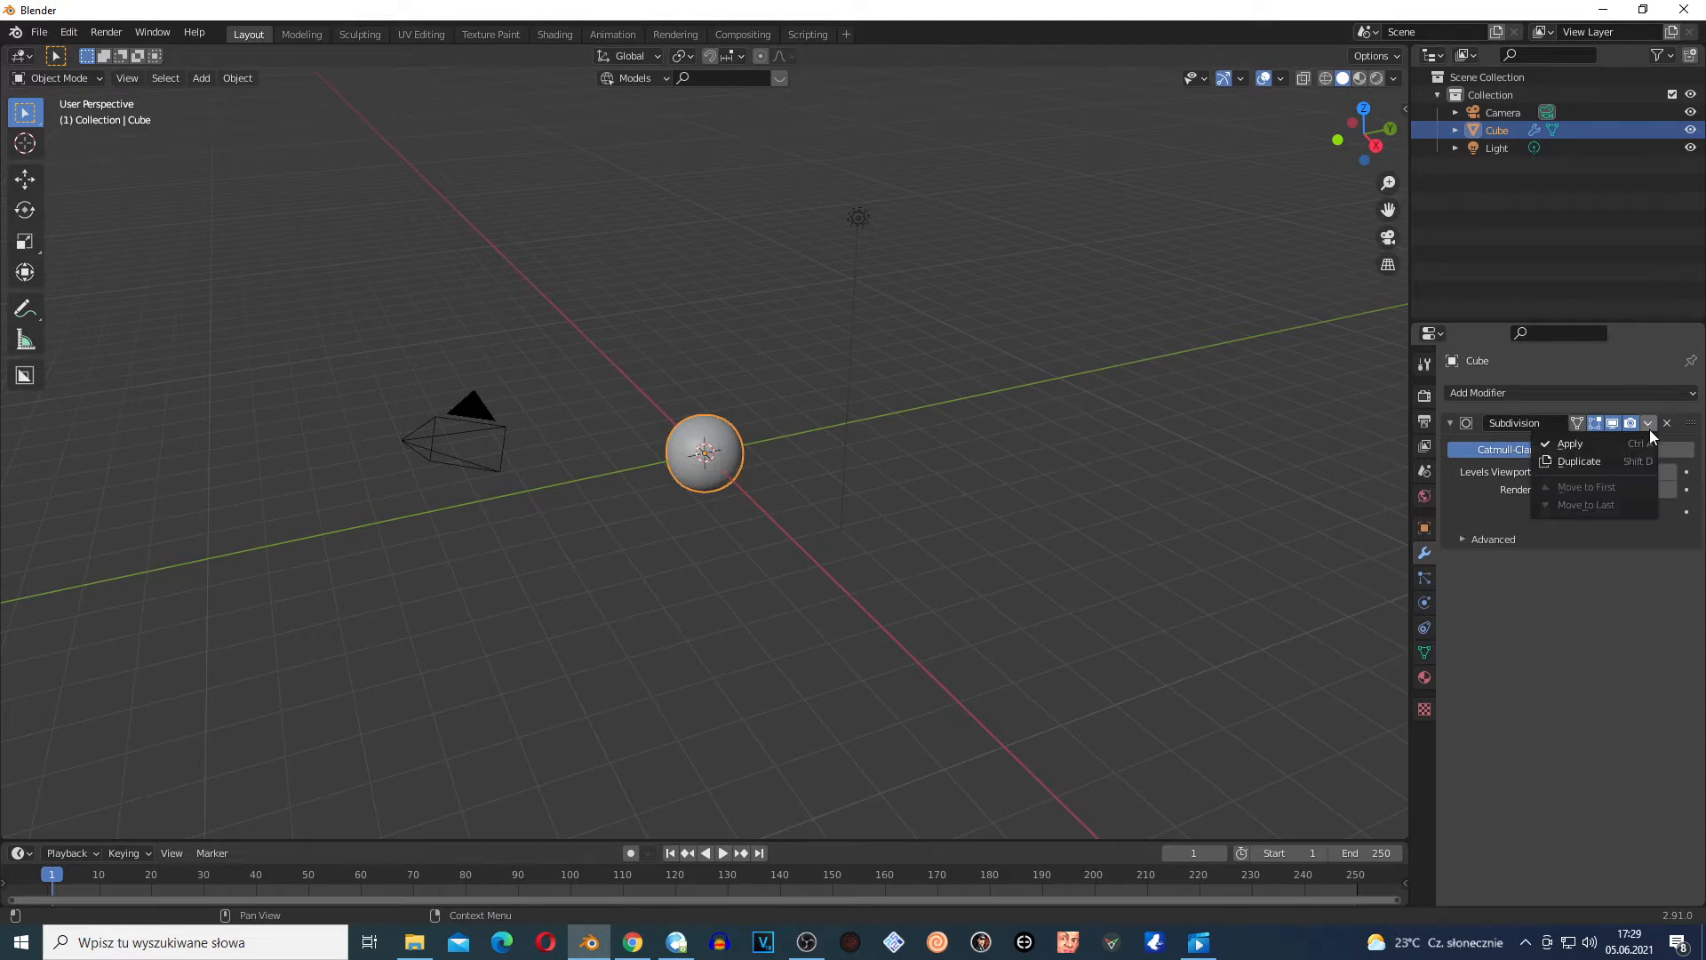
pyautogui.click(1562, 443)
# Apply Shade Smooth to the subdivided cube and deselect it
pyautogui.scroll(4, 626, 413)
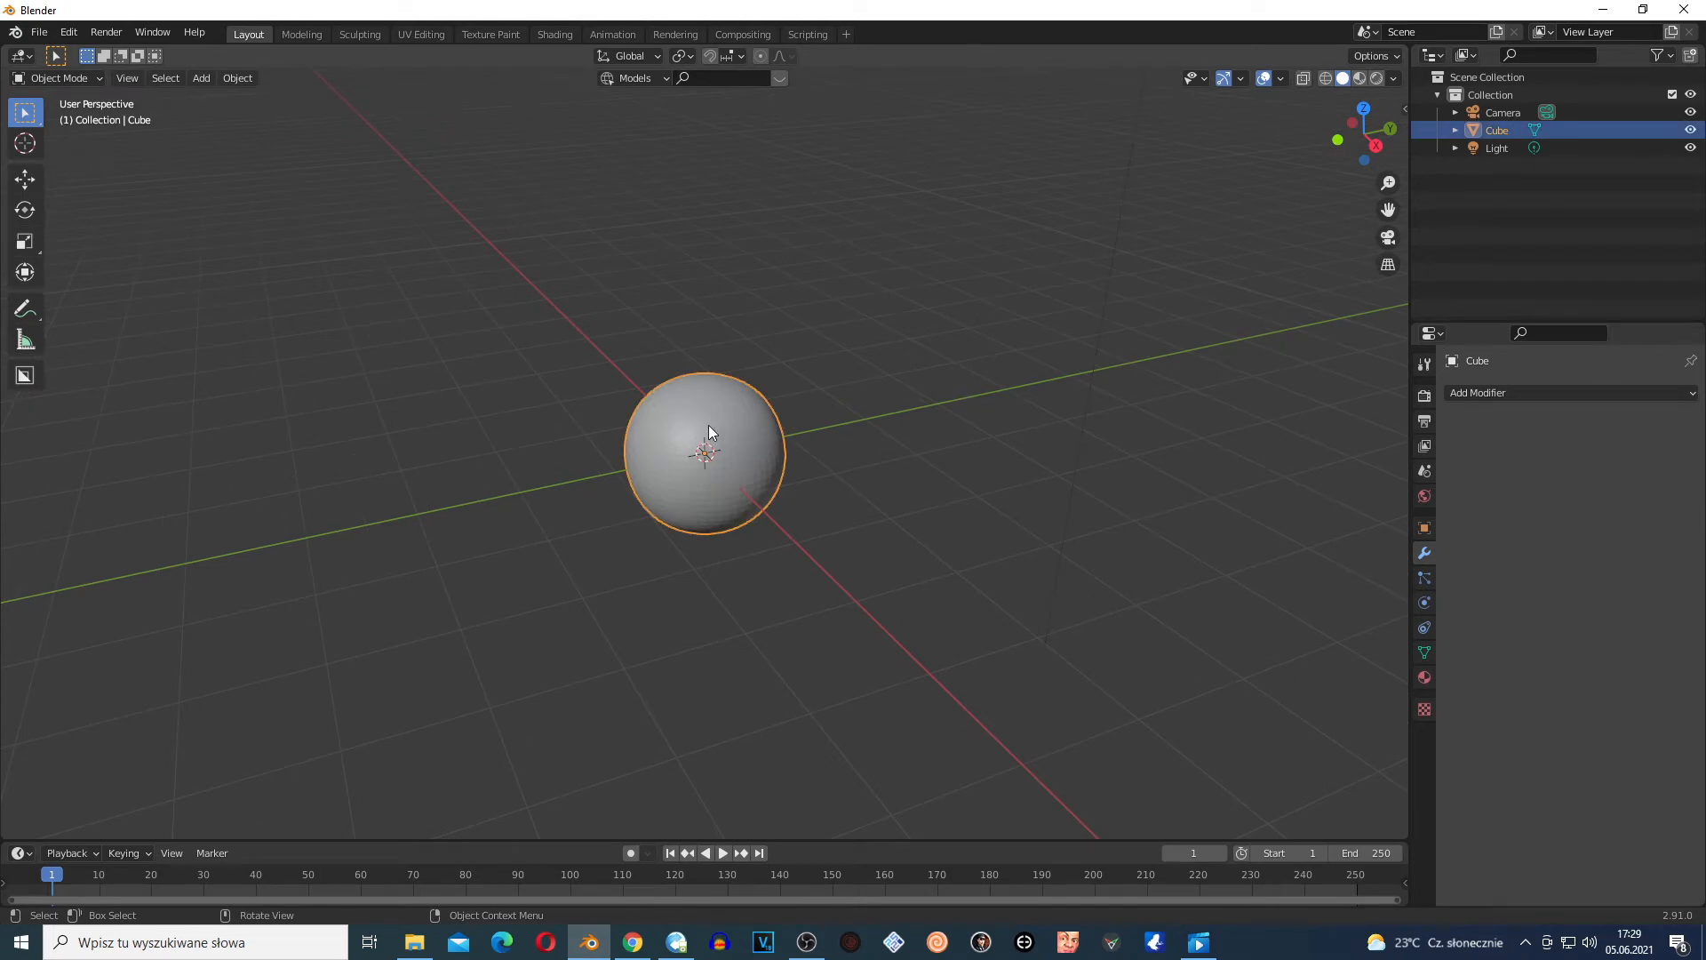
pyautogui.rightClick(707, 428)
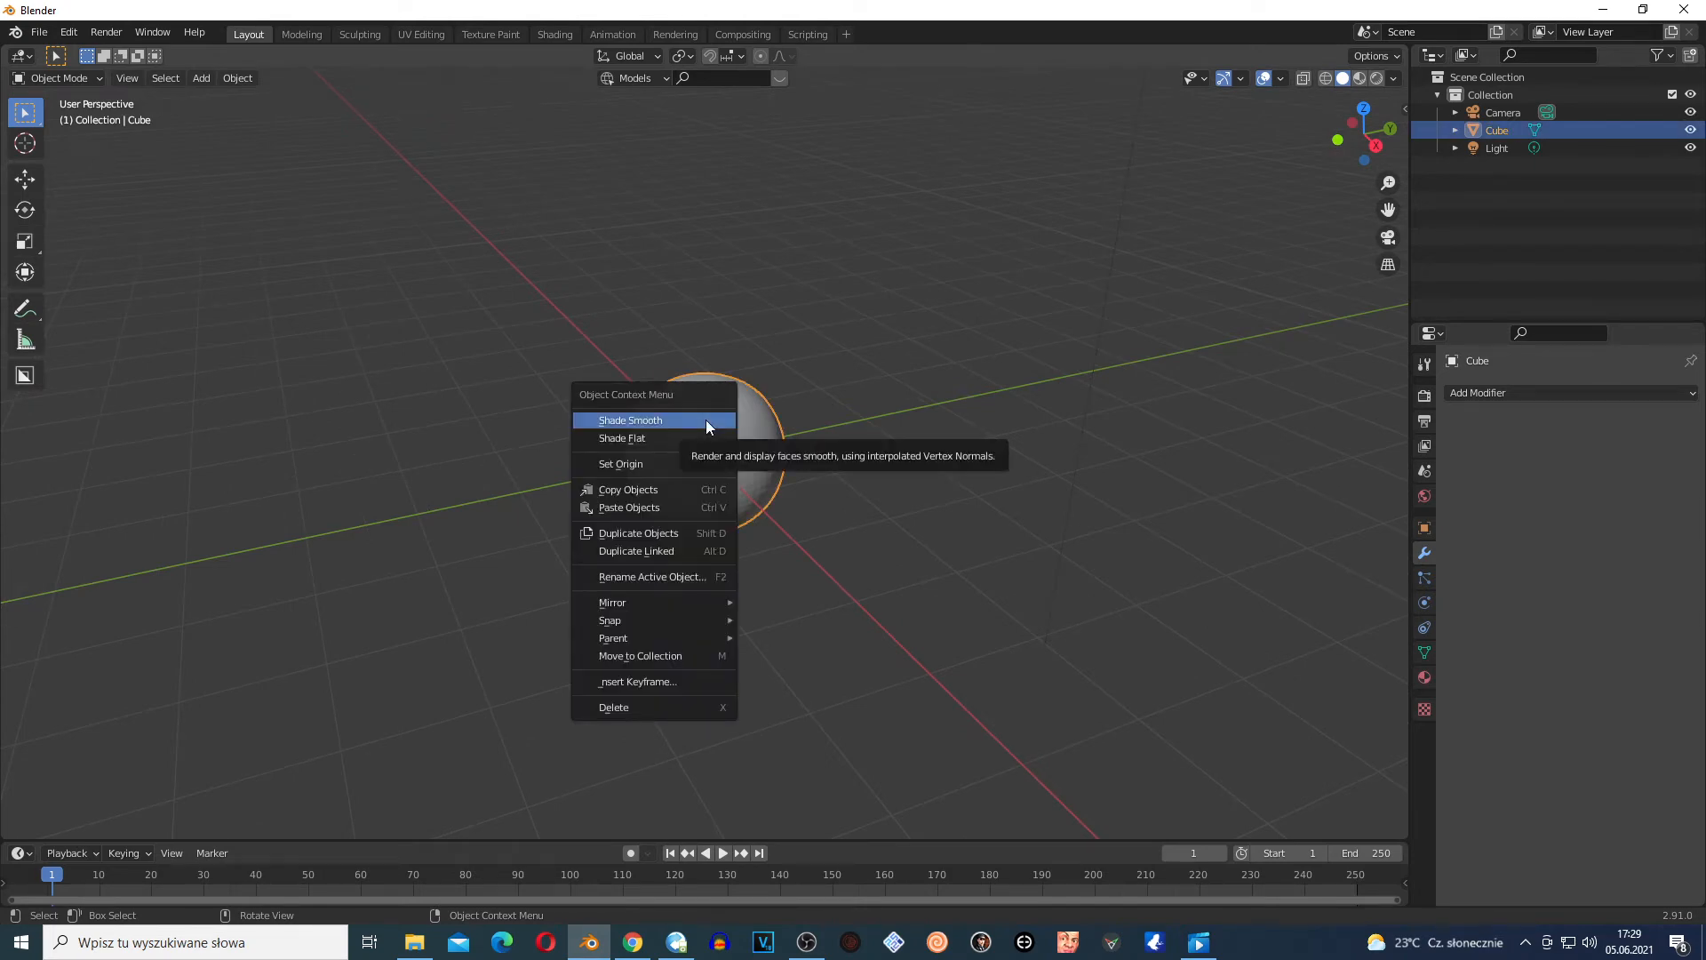
pyautogui.click(625, 421)
pyautogui.click(809, 549)
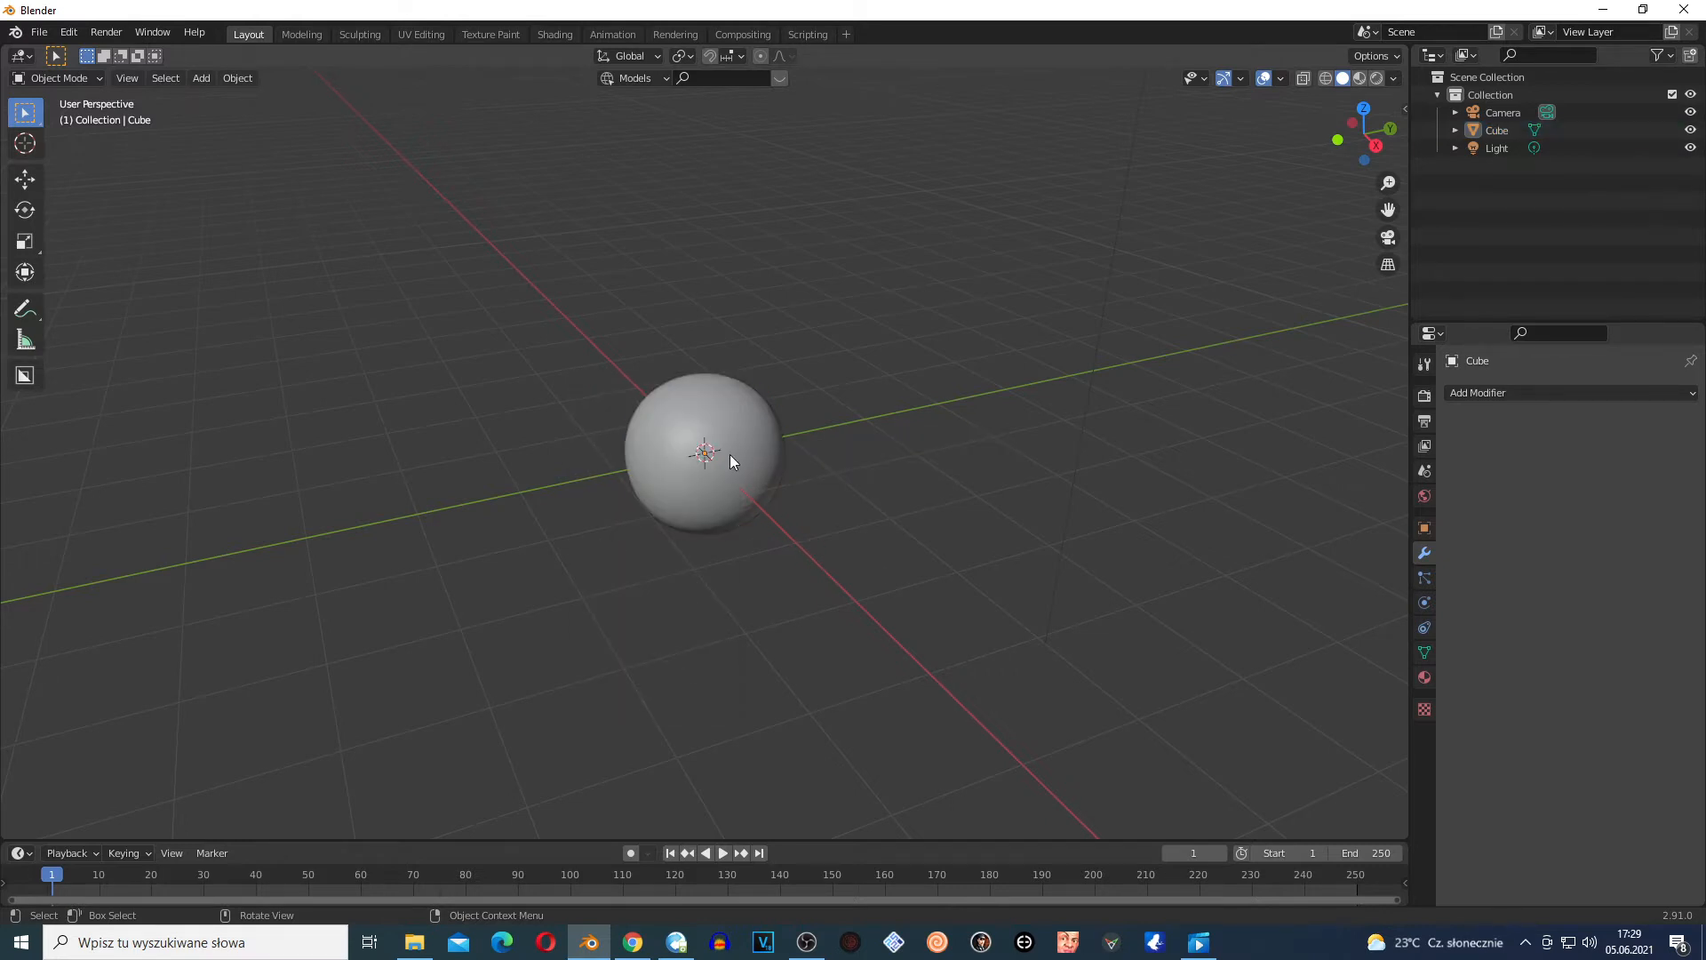
# Add a UV sphere and move it along the negative X axis, clear of the smoothed cube
pyautogui.hotkey('shift', 'a')
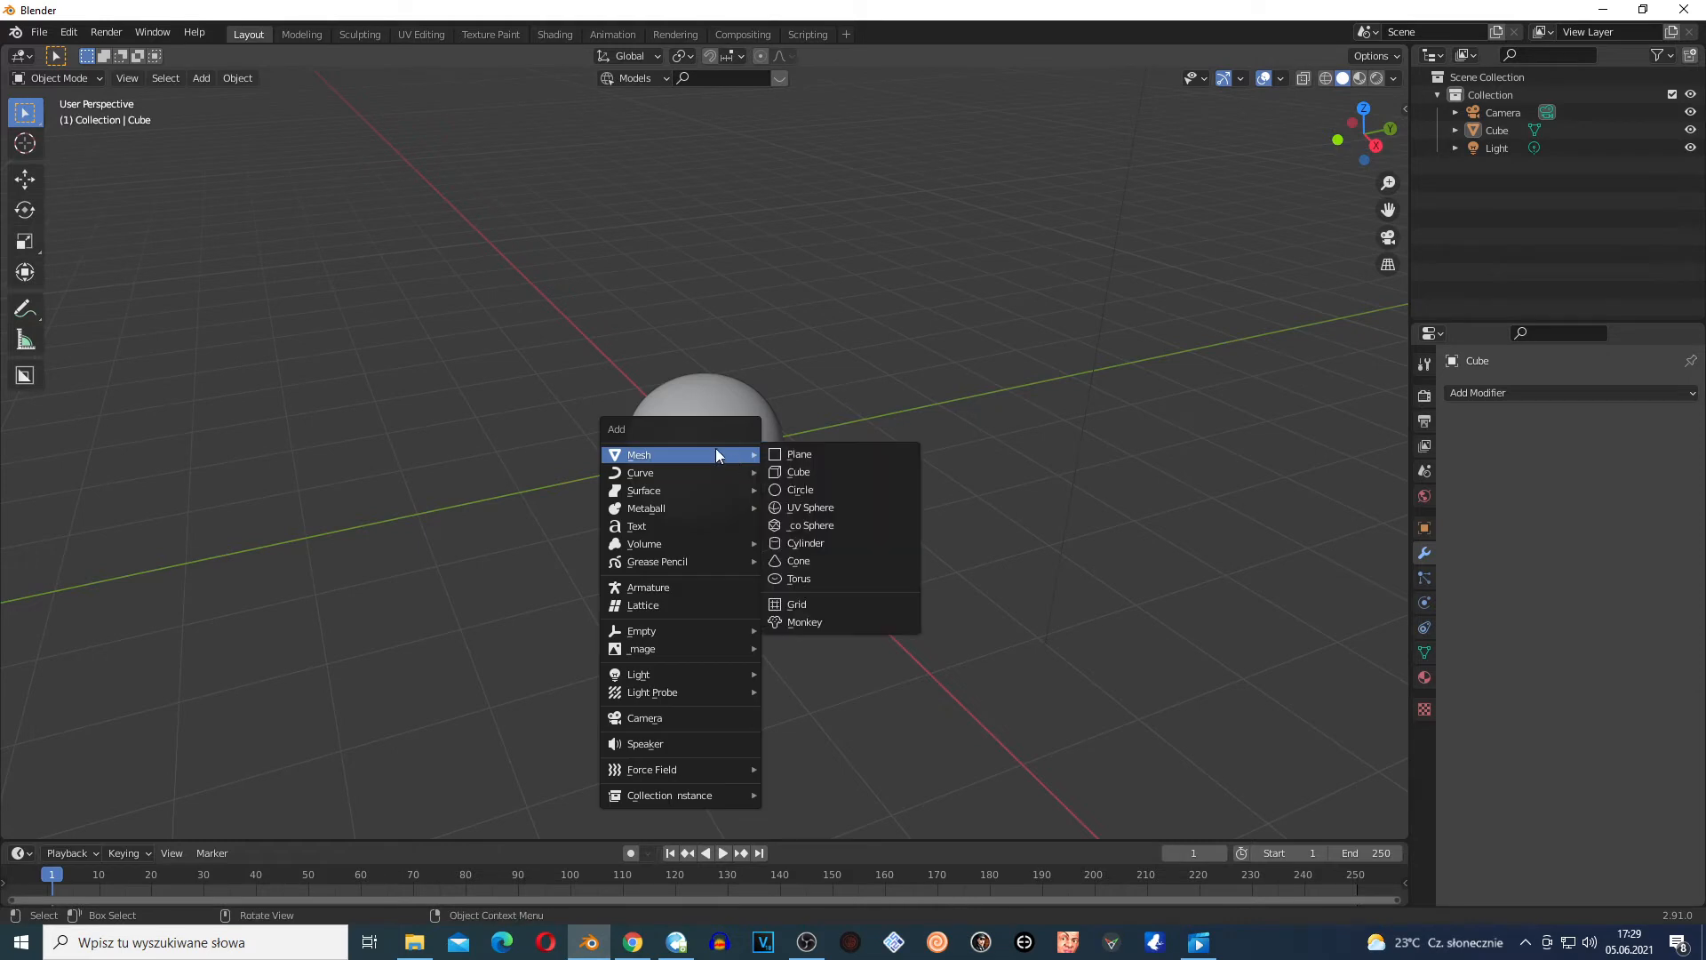
pyautogui.moveTo(697, 455)
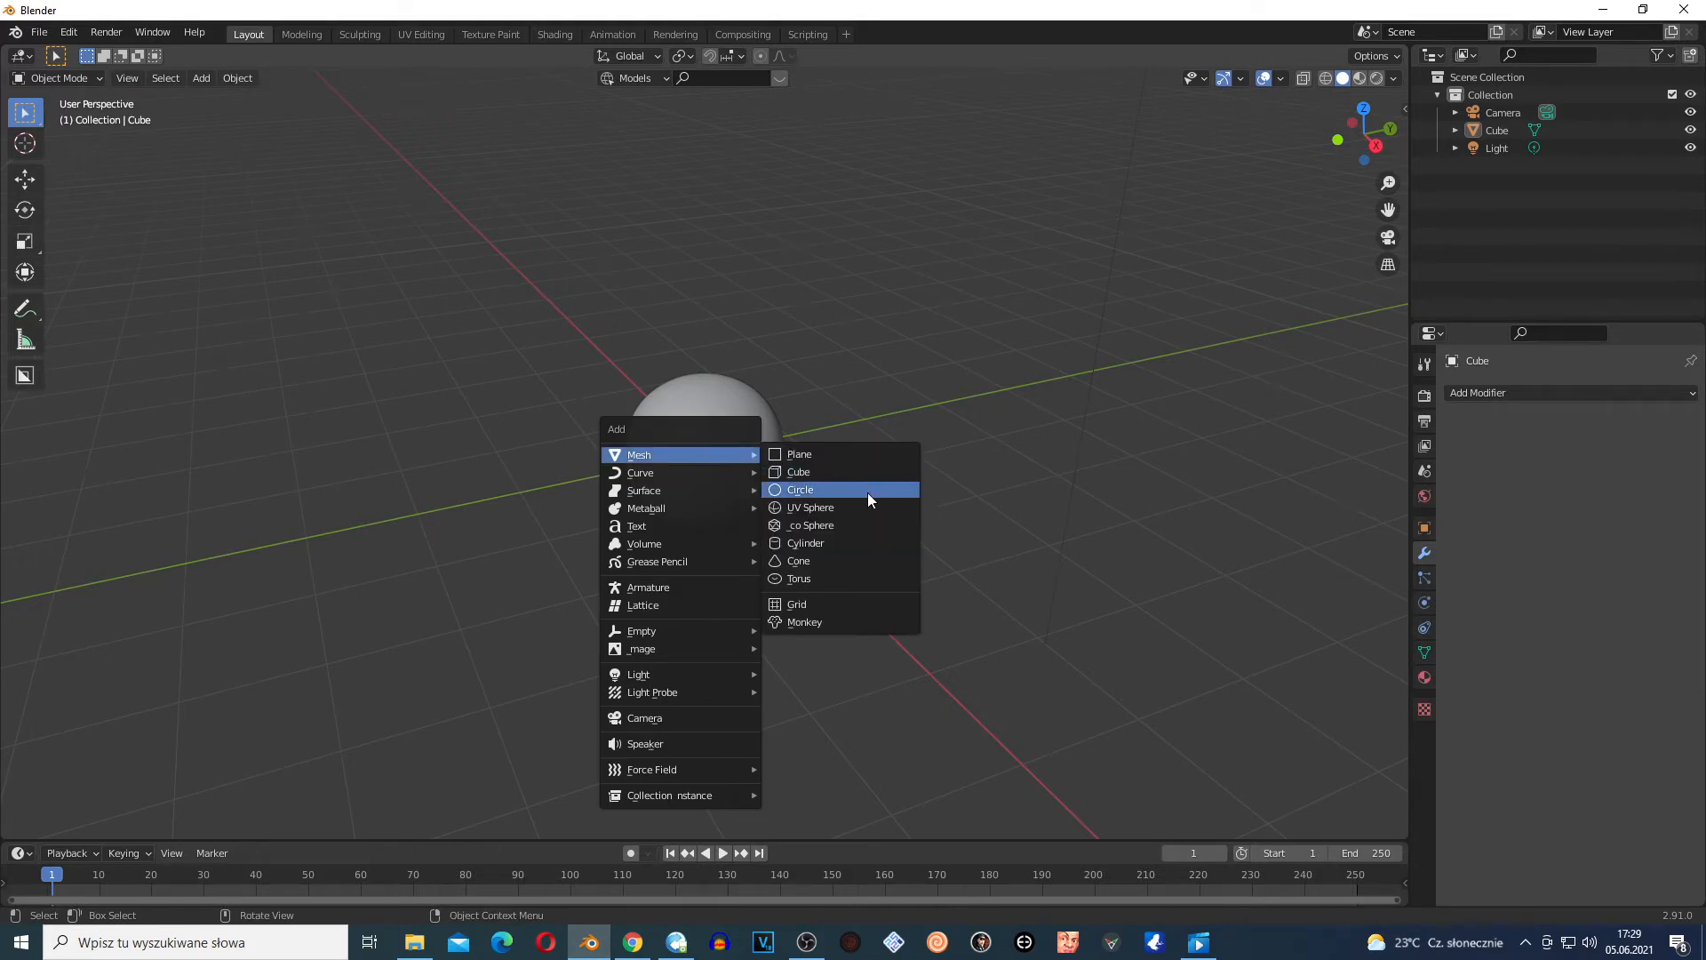
pyautogui.click(845, 506)
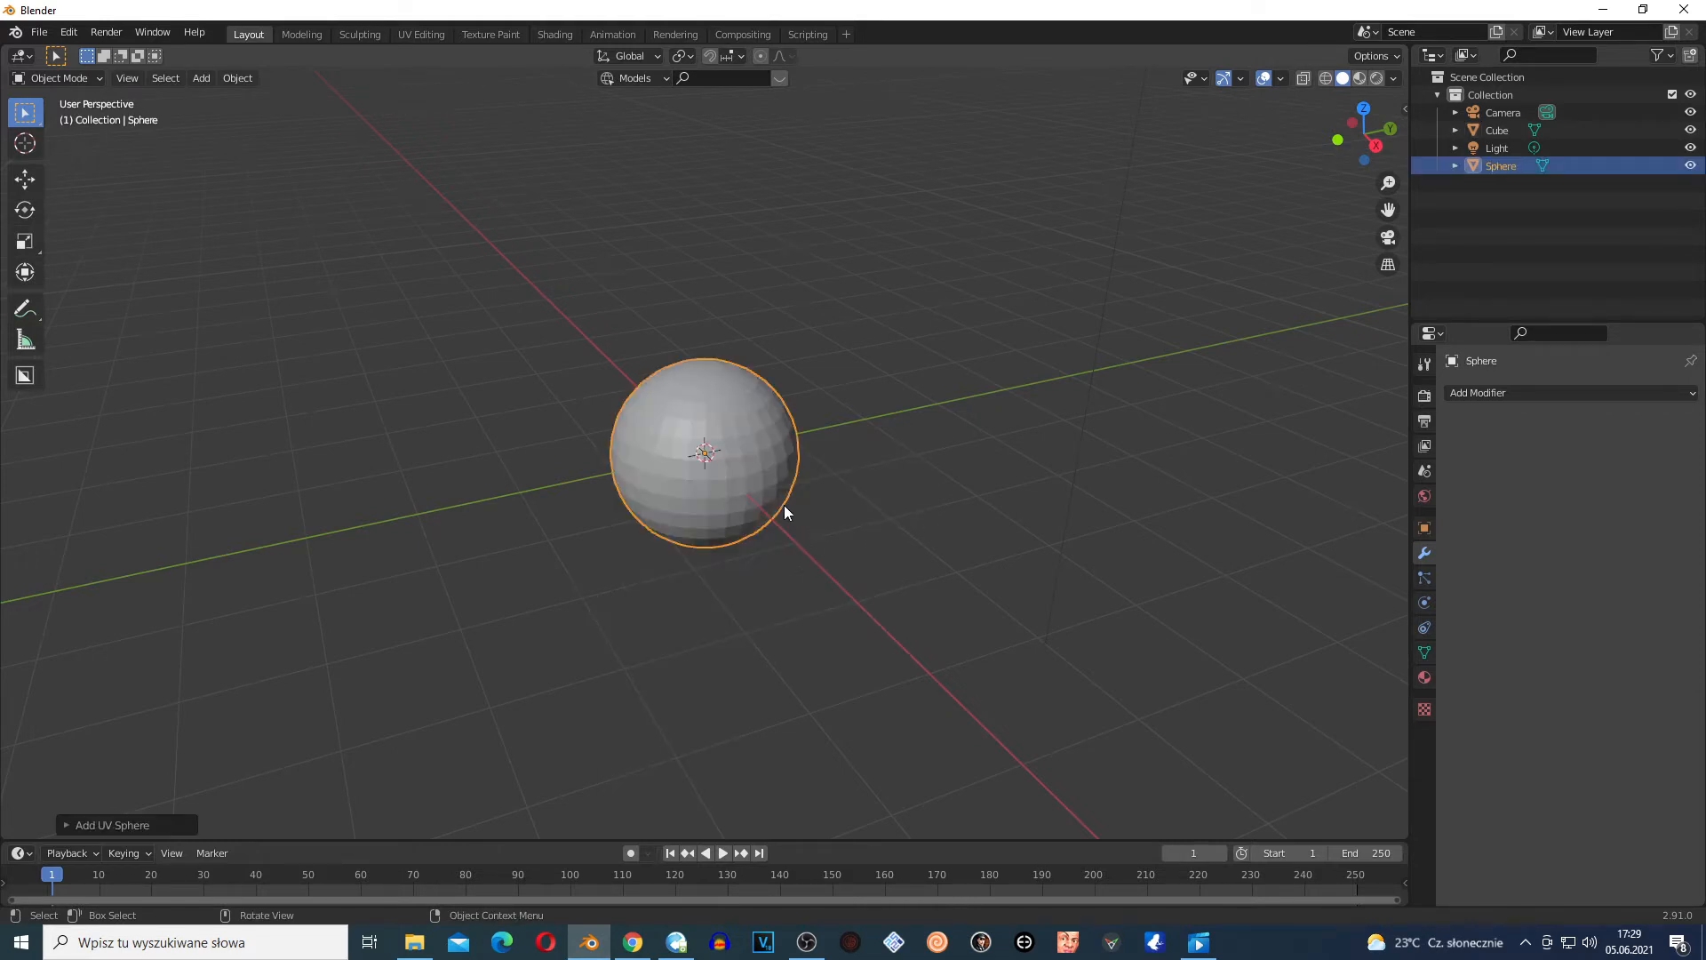
pyautogui.press('g')
pyautogui.press('x')
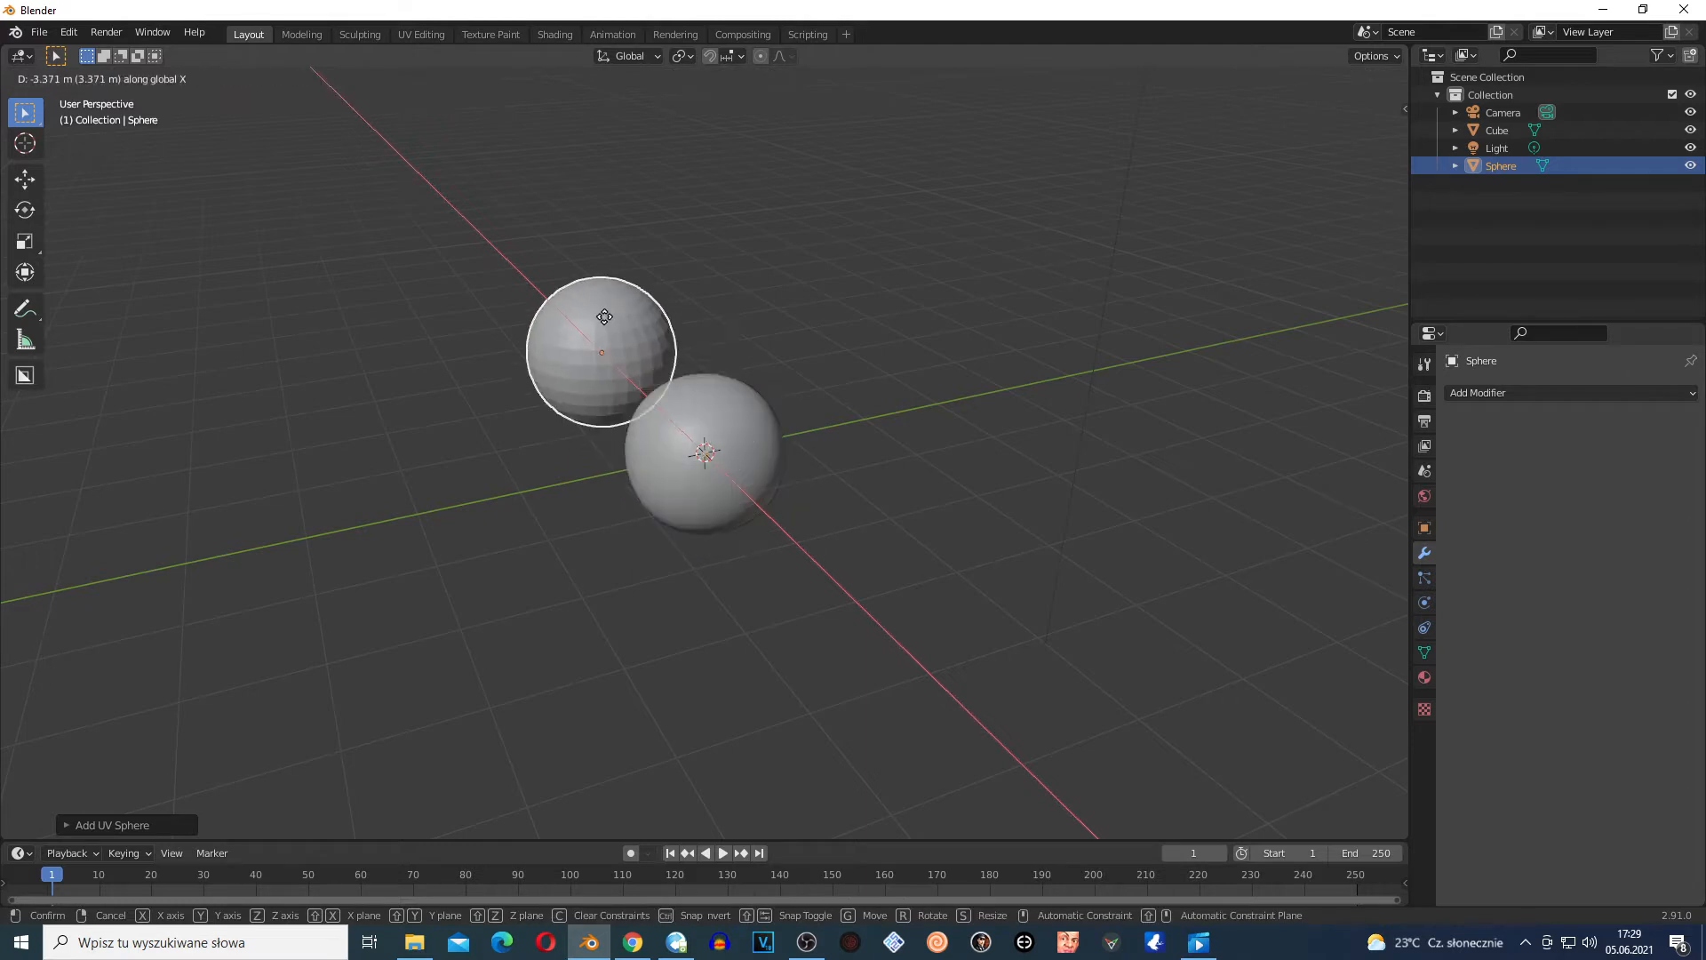
pyautogui.click(599, 310)
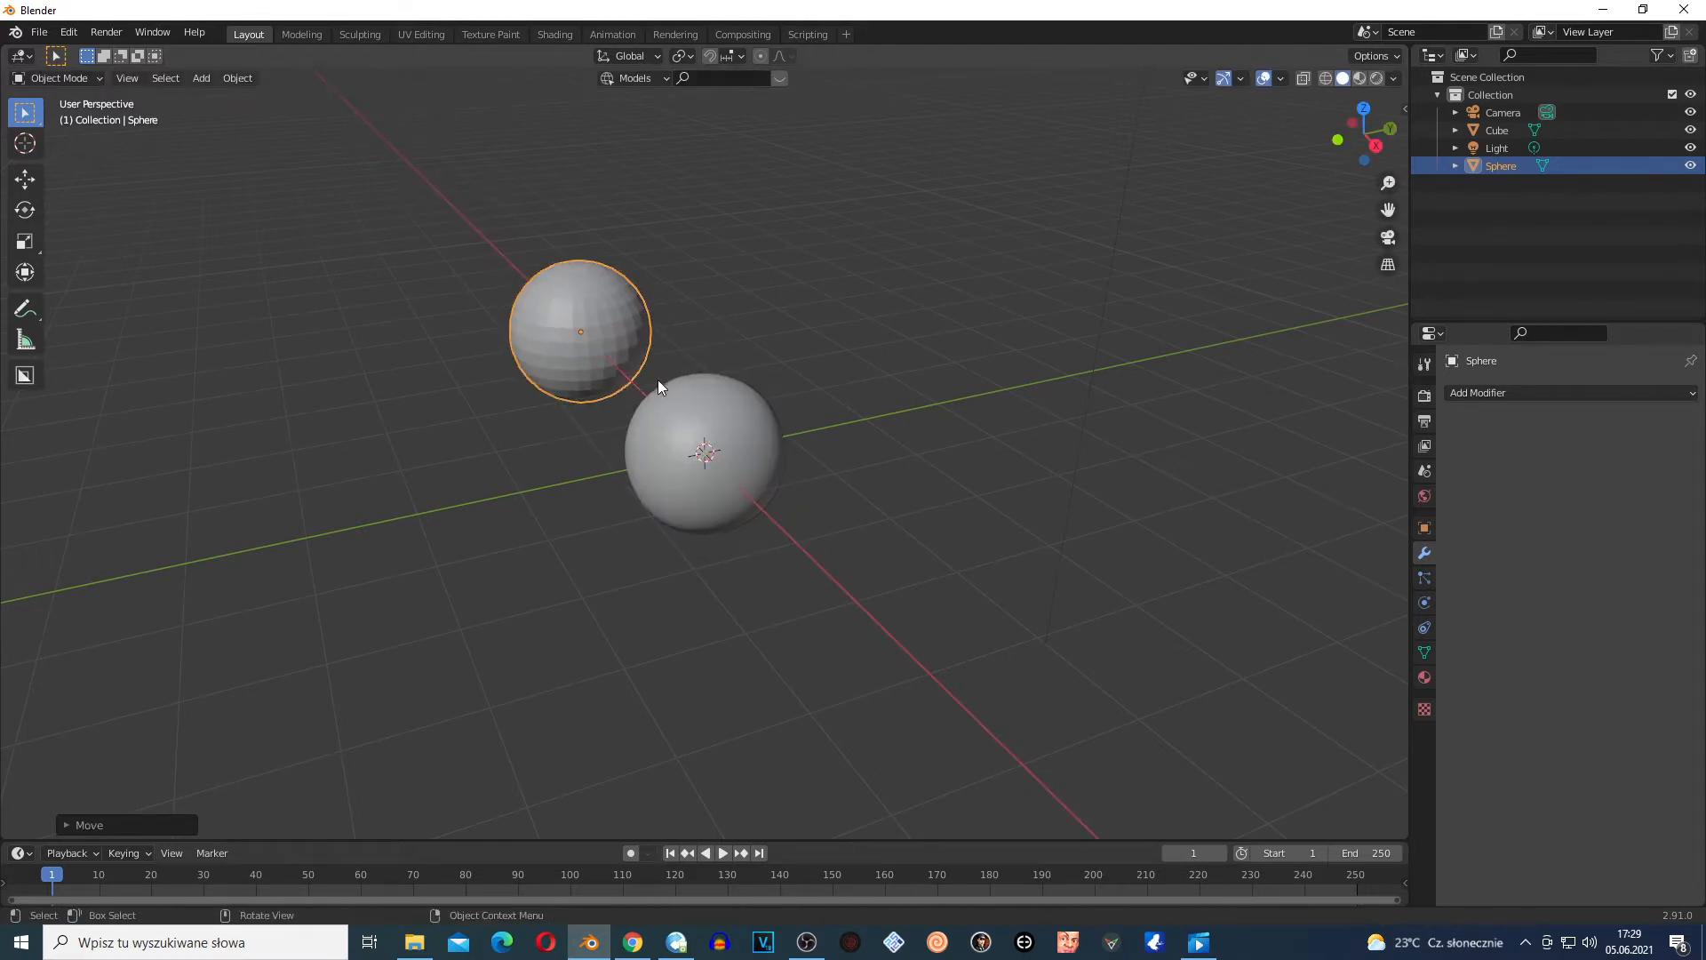
pyautogui.click(496, 587)
pyautogui.scroll(1, 558, 366)
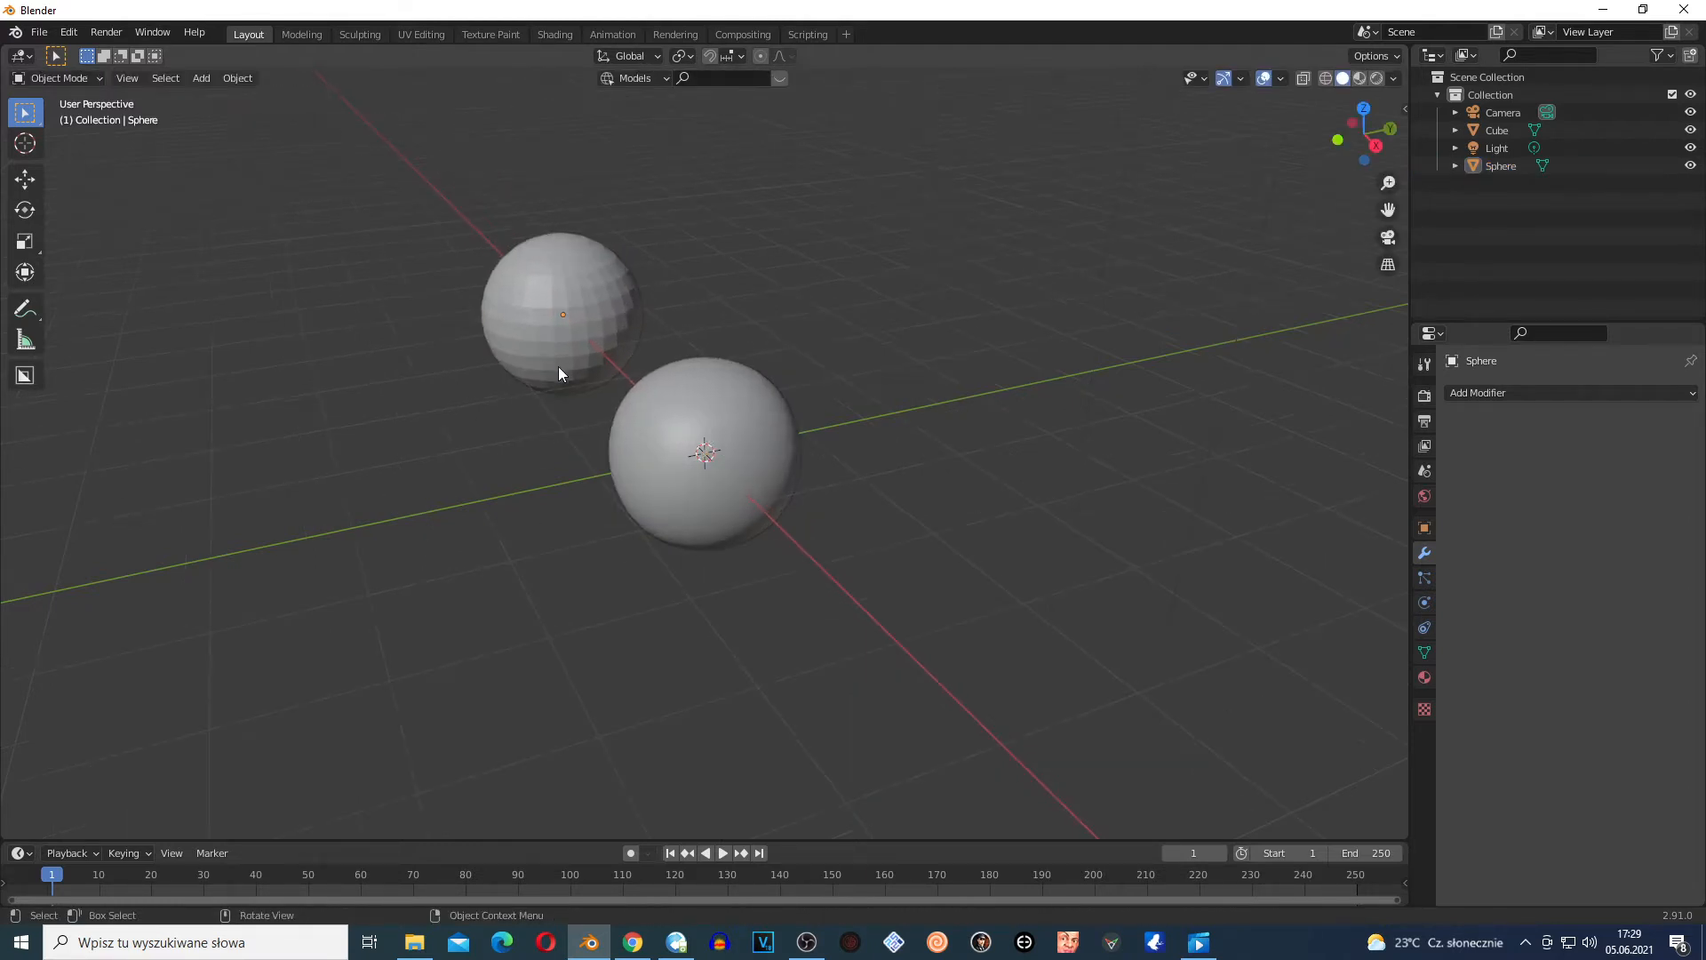
# Open the UV sphere in the Sculpting workspace and set the Draw brush radius to 339 px
pyautogui.click(565, 293)
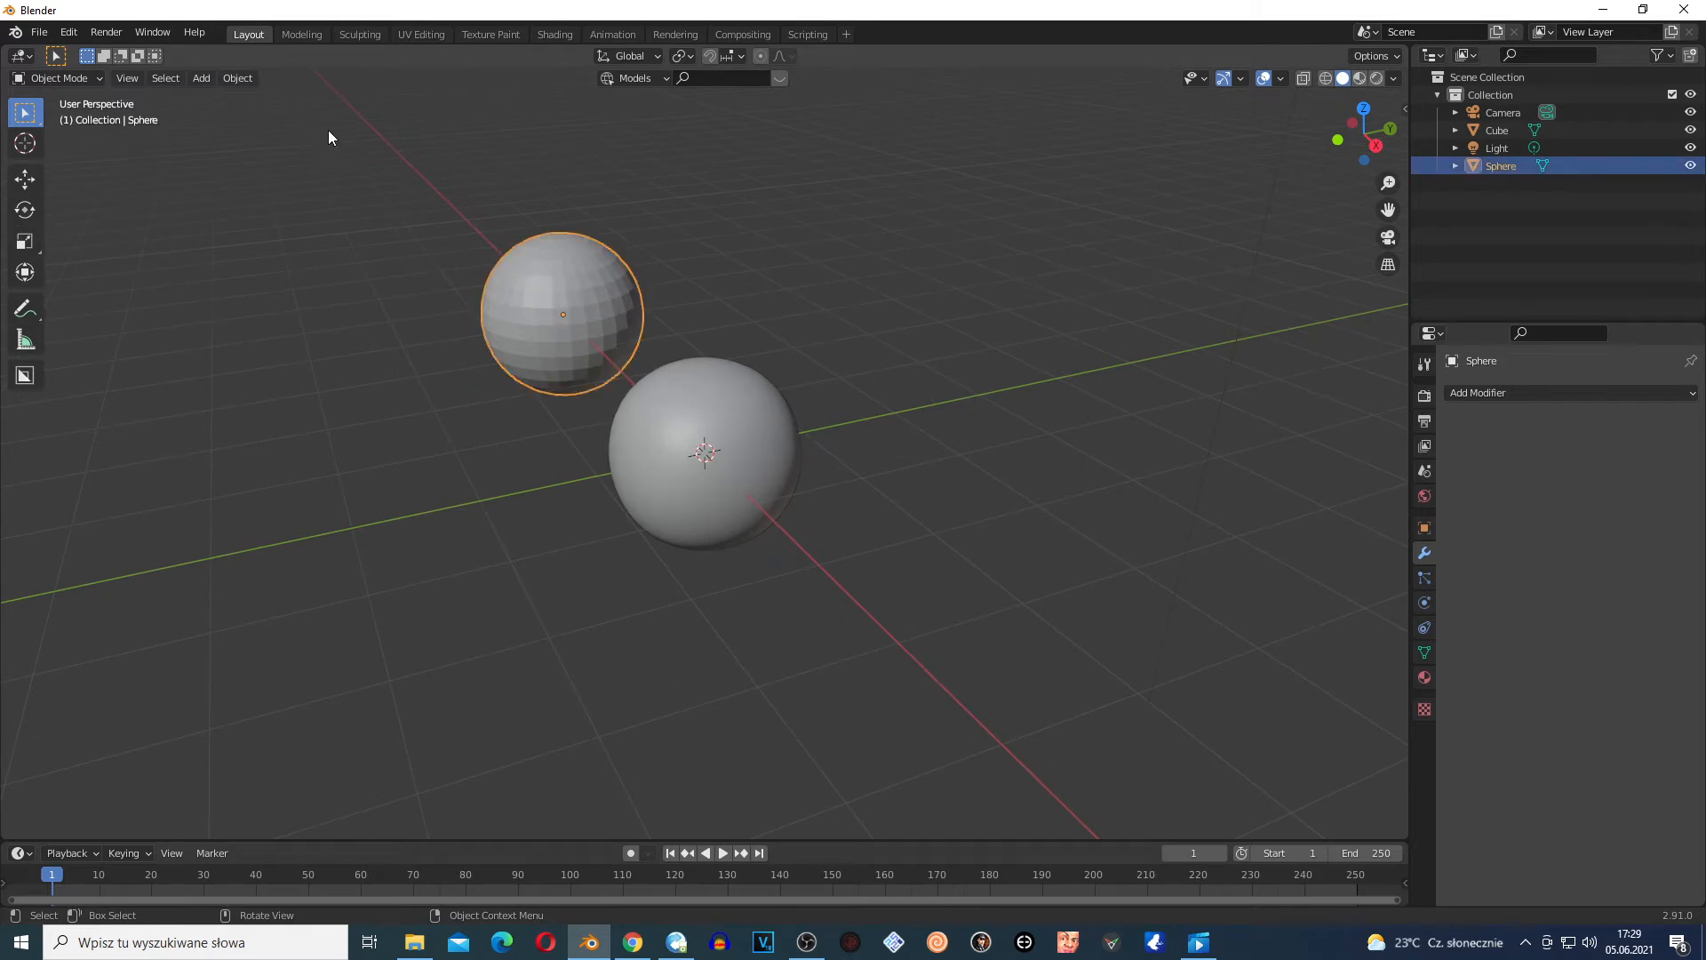
pyautogui.click(360, 35)
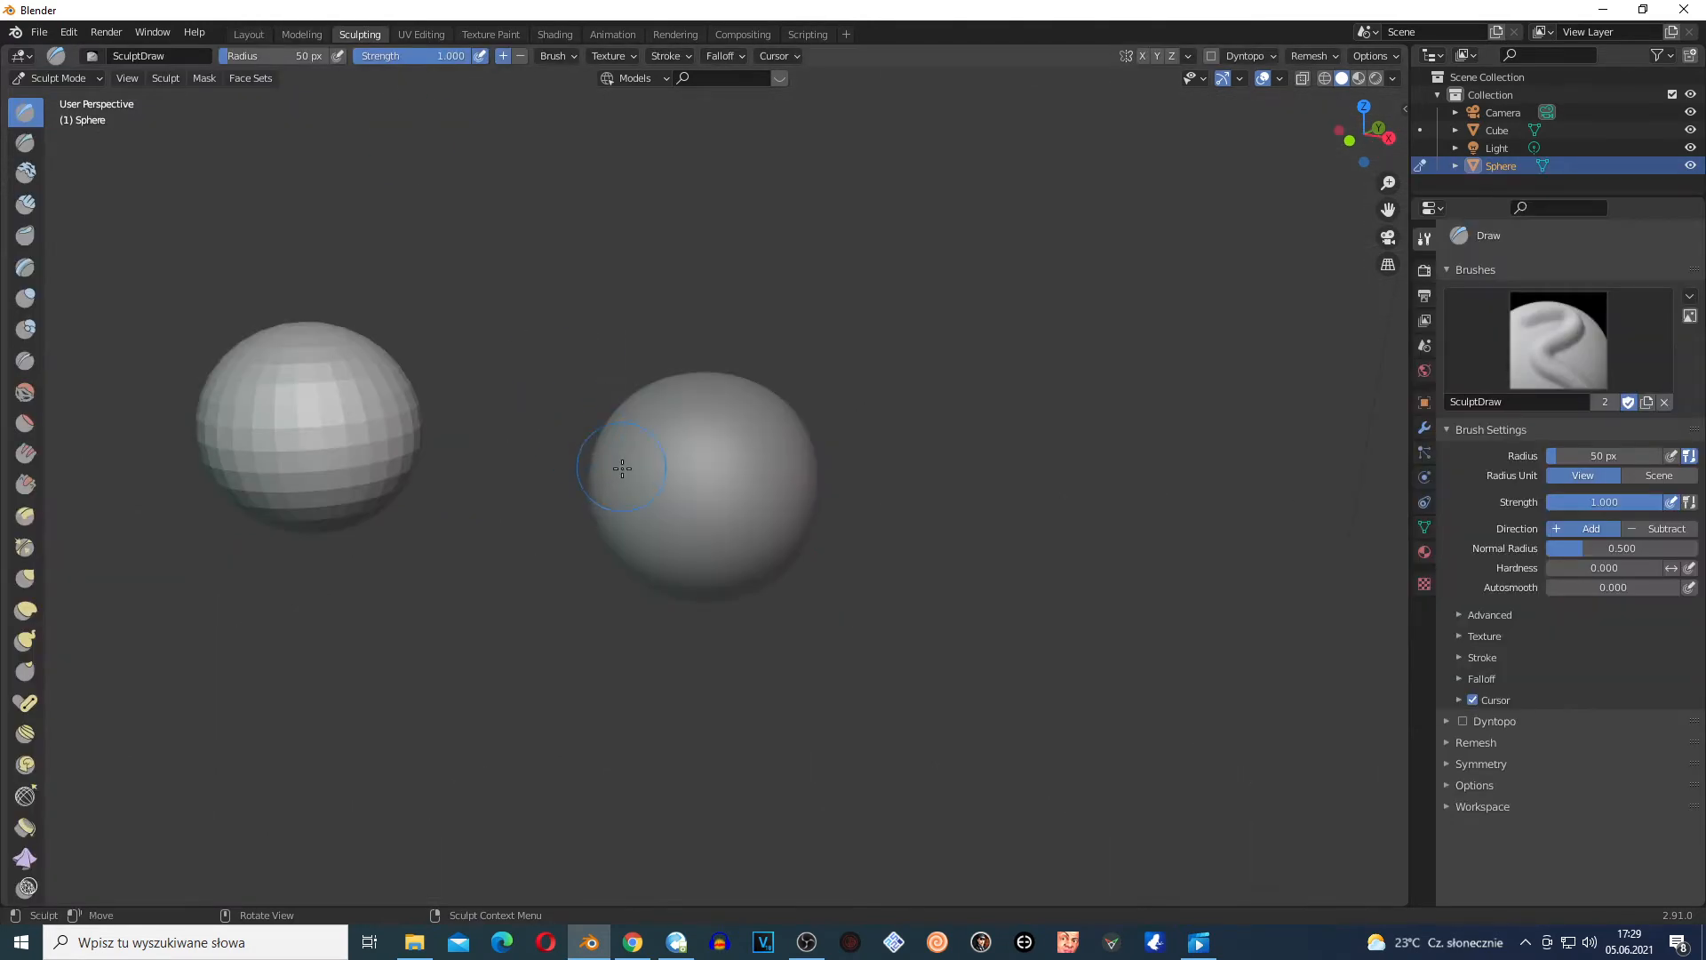
pyautogui.moveTo(708, 452); pyautogui.dragTo(724, 418)
pyautogui.click(253, 34)
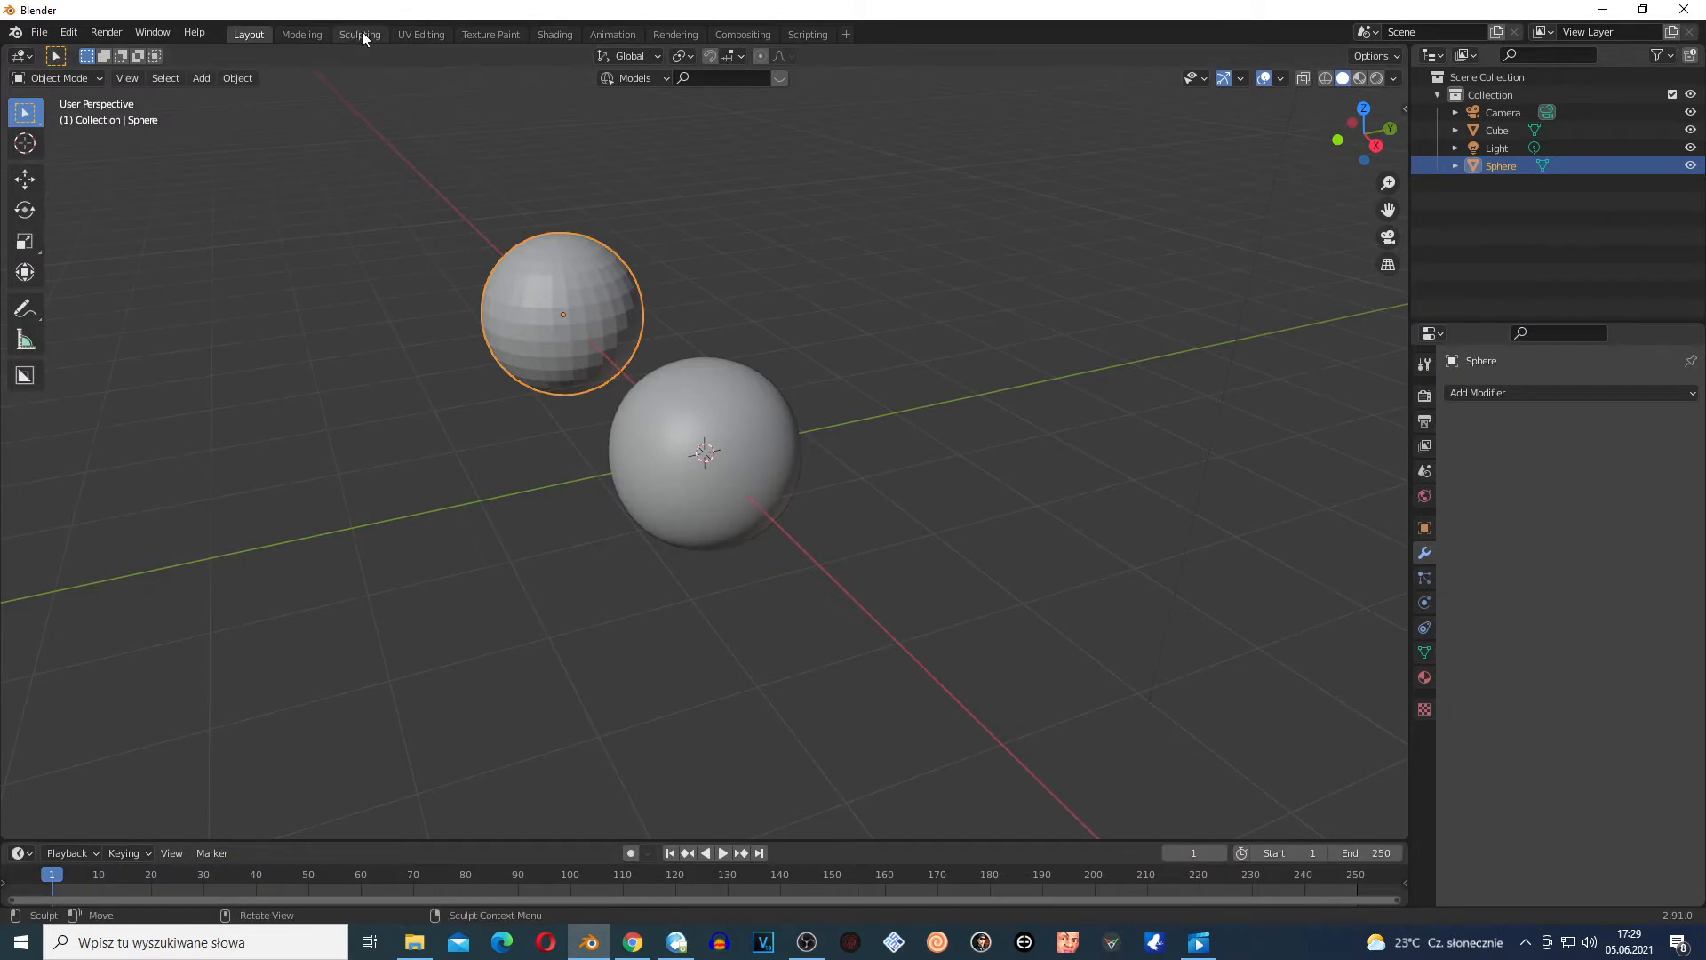
pyautogui.click(360, 33)
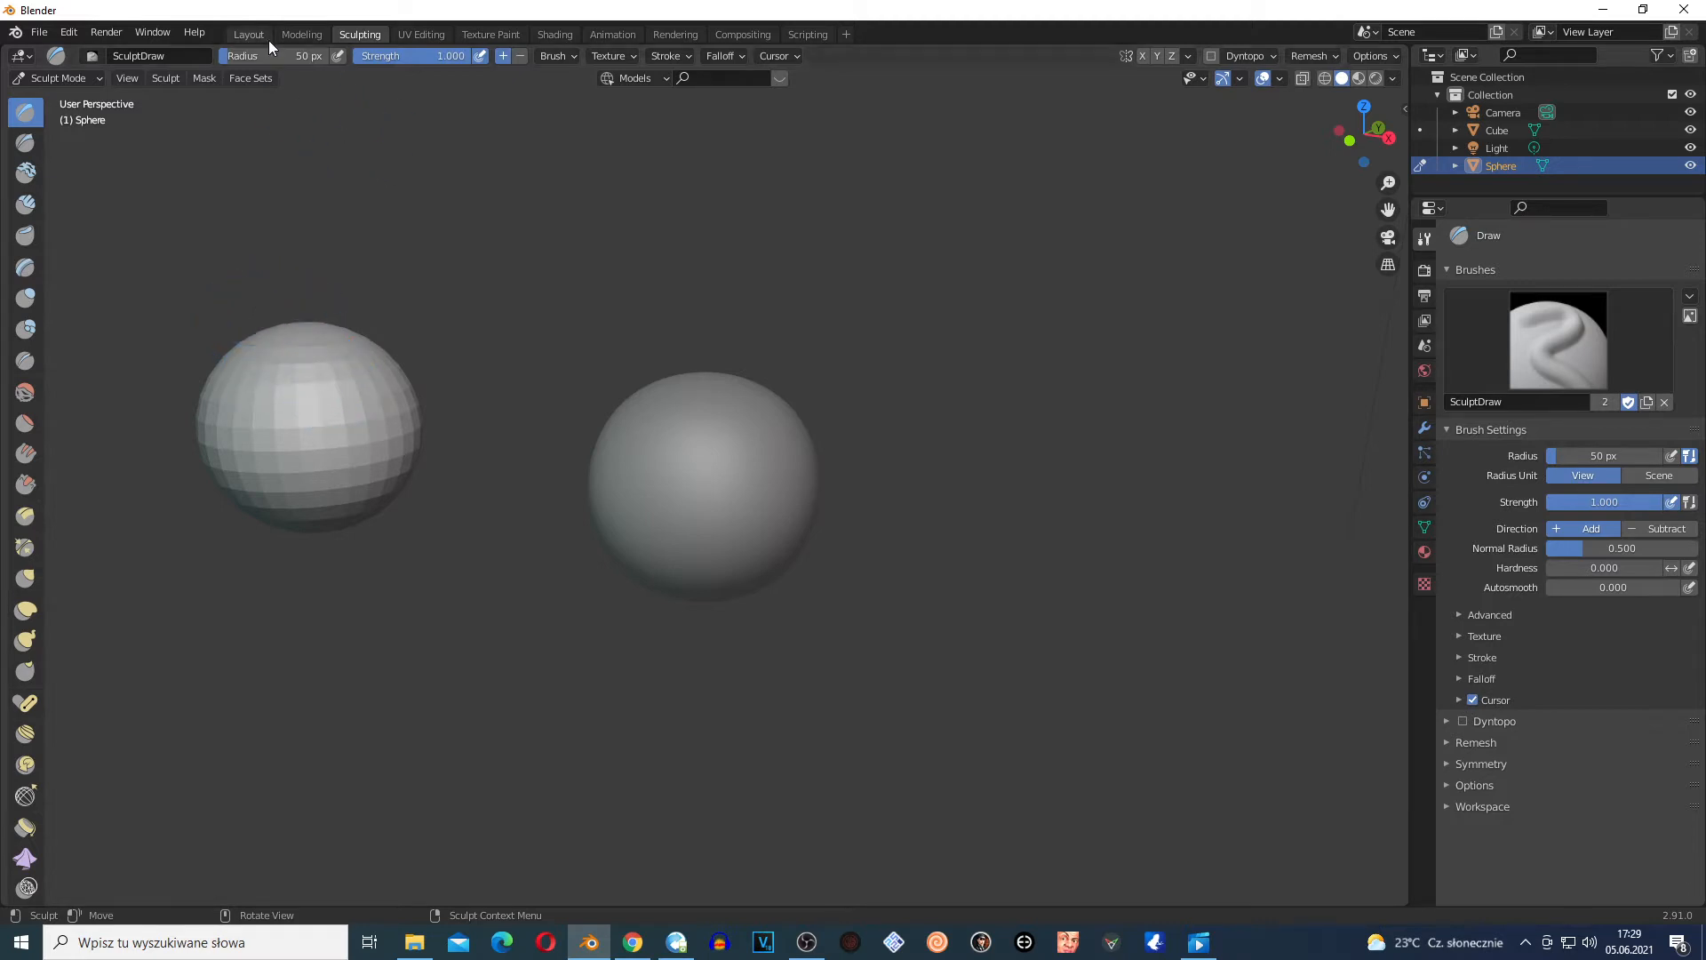
pyautogui.moveTo(259, 58); pyautogui.dragTo(295, 57)
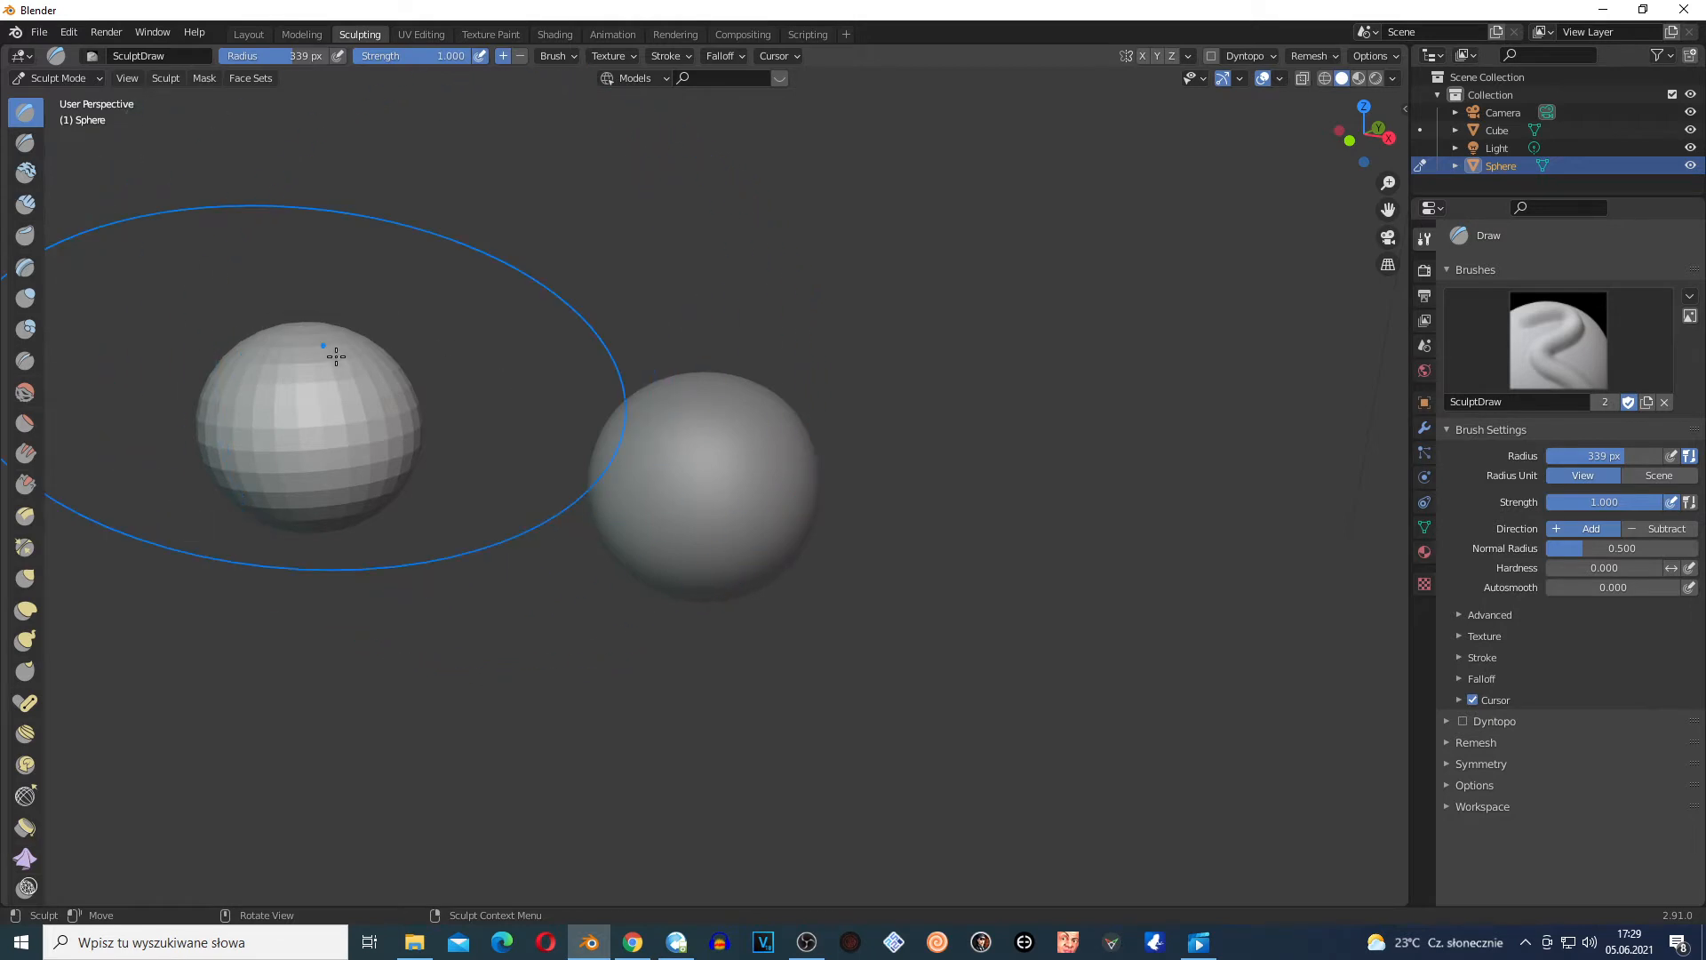
# Raise a bump on the UV sphere's upper front with the Draw brush at radius 62 px, using strengths 0.341 and 0.978
pyautogui.moveTo(274, 55); pyautogui.dragTo(218, 55)
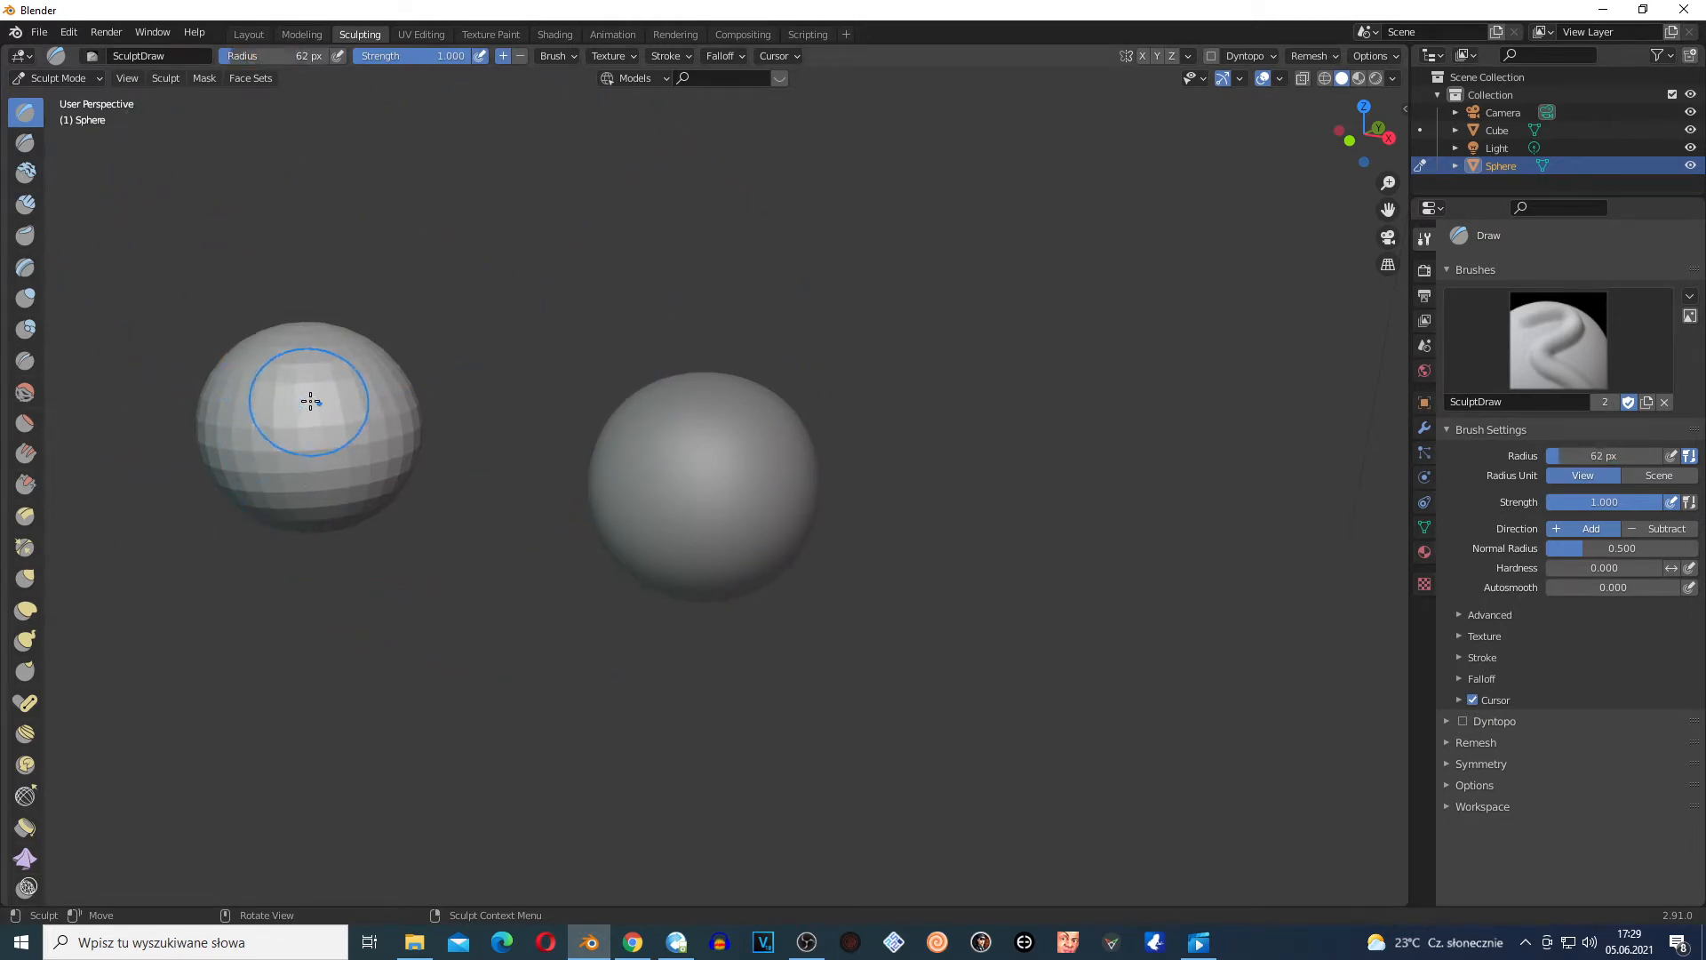
pyautogui.moveTo(444, 55); pyautogui.dragTo(377, 55)
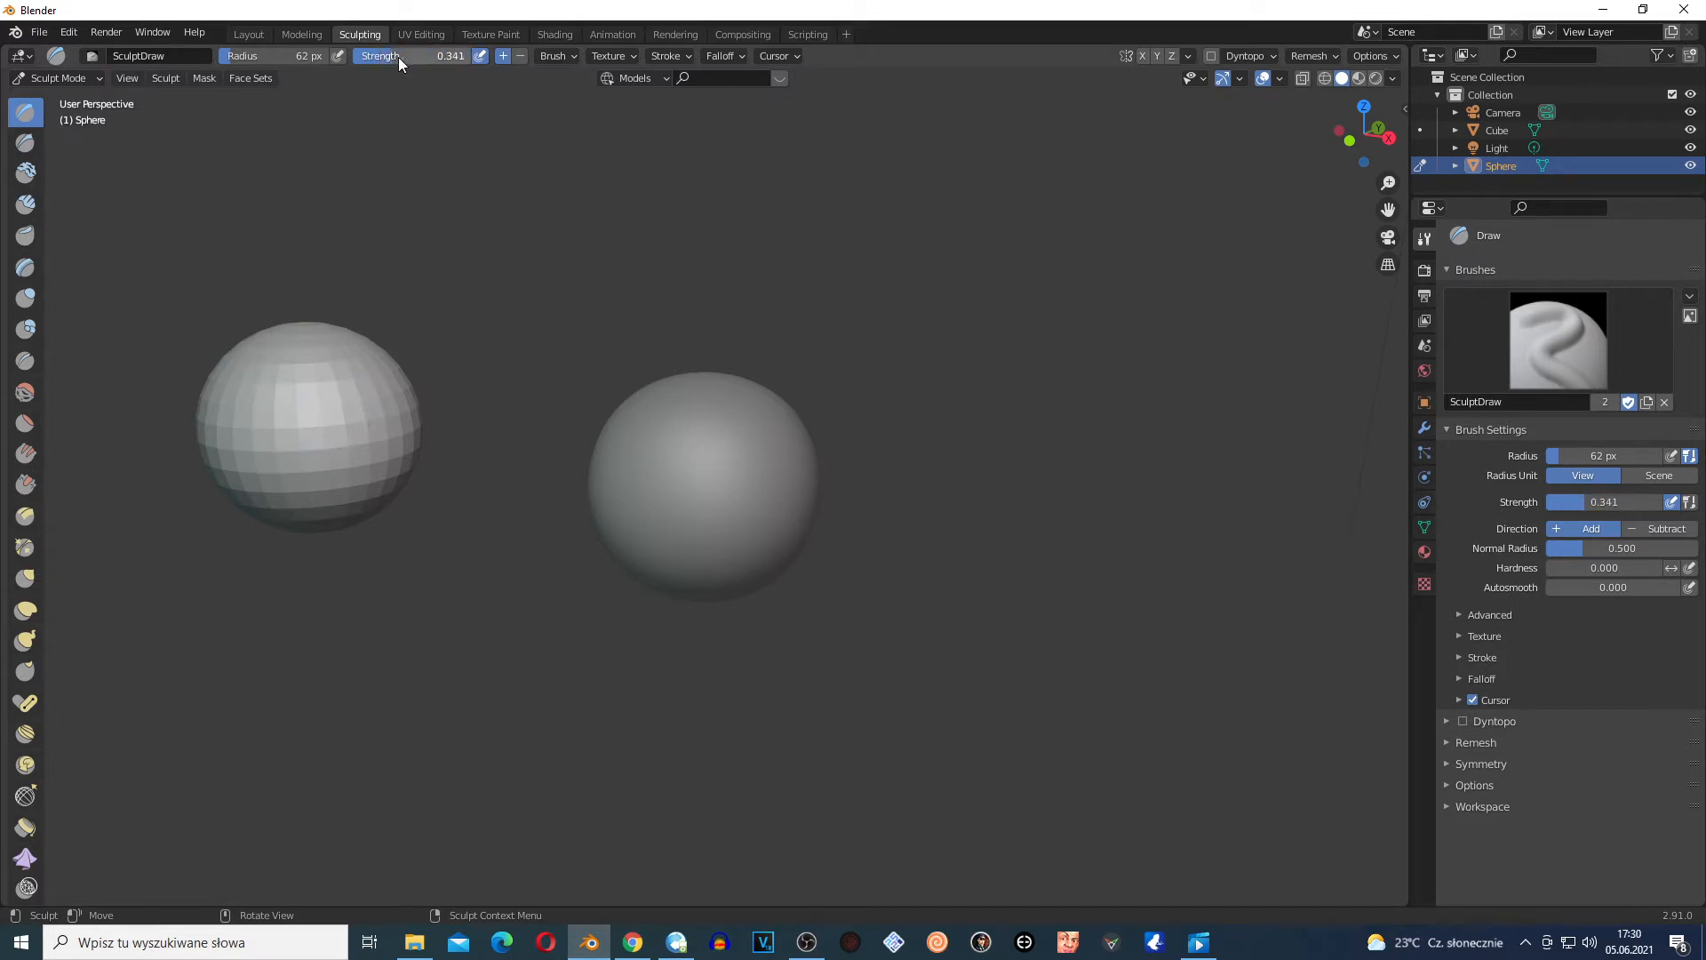
pyautogui.moveTo(338, 396)
pyautogui.mouseDown()
pyautogui.moveTo(320, 330)
pyautogui.moveTo(300, 380)
pyautogui.moveTo(315, 324)
pyautogui.moveTo(324, 343)
pyautogui.moveTo(297, 350)
pyautogui.moveTo(306, 328)
pyautogui.mouseUp()
pyautogui.moveTo(409, 55); pyautogui.dragTo(469, 56)
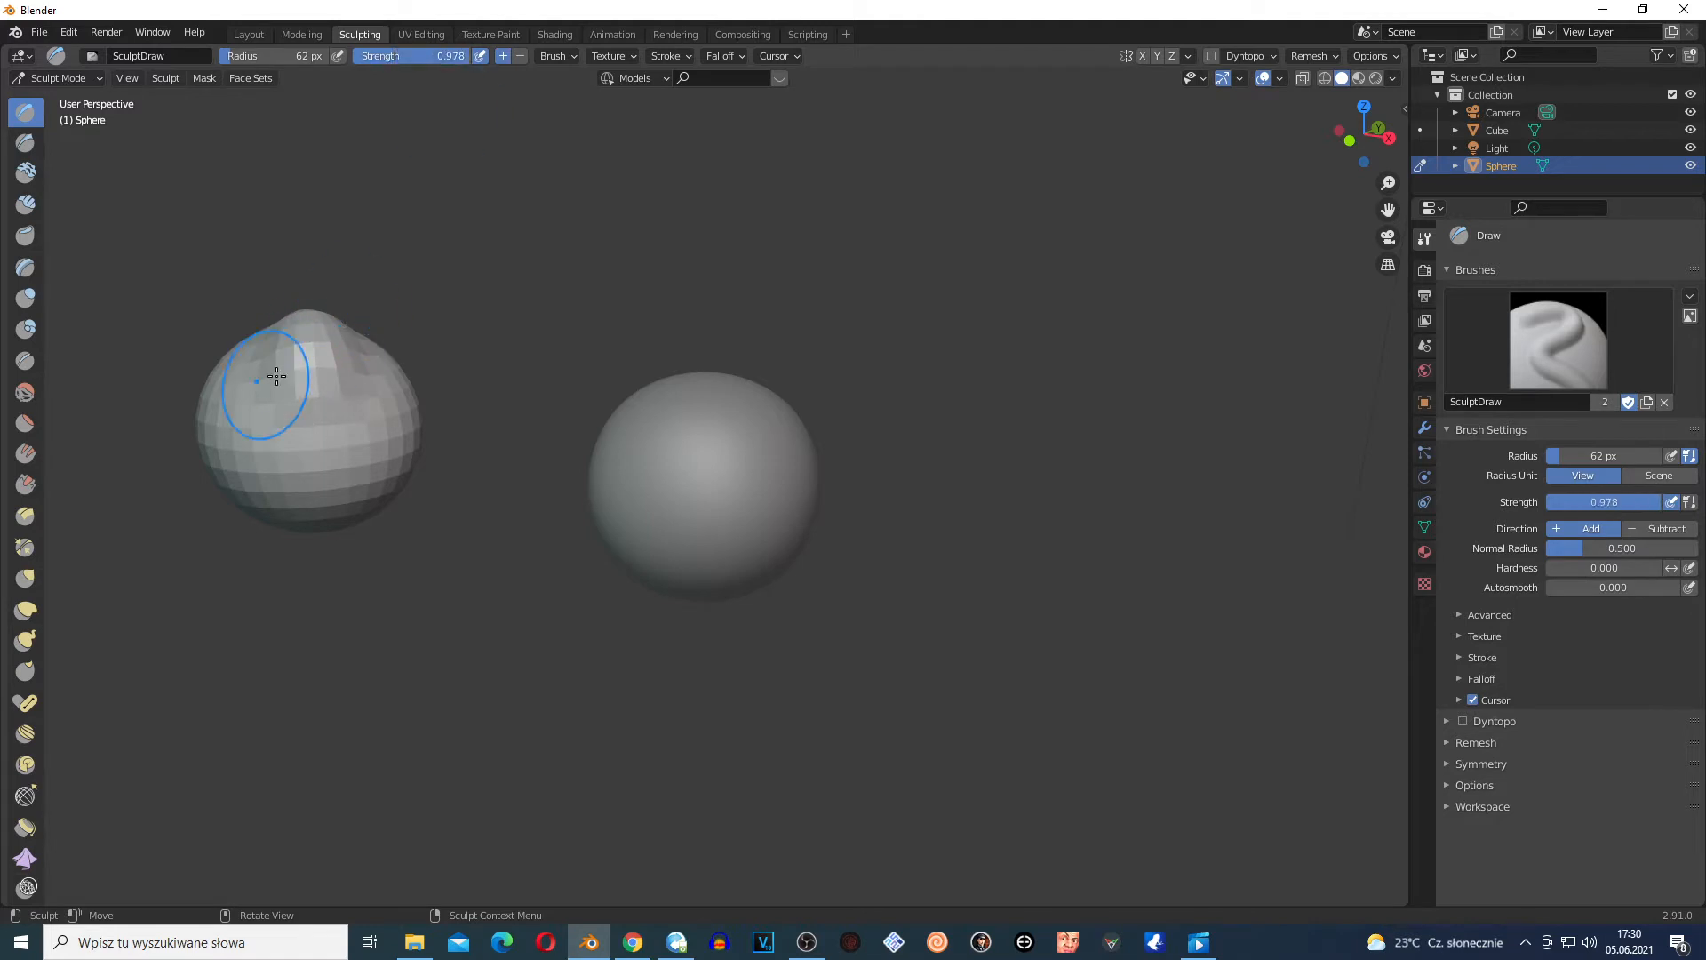
pyautogui.moveTo(266, 380)
pyautogui.mouseDown()
pyautogui.moveTo(323, 306)
pyautogui.moveTo(314, 342)
pyautogui.moveTo(325, 332)
pyautogui.moveTo(309, 292)
pyautogui.moveTo(315, 418)
pyautogui.moveTo(302, 391)
pyautogui.moveTo(324, 364)
pyautogui.mouseUp()
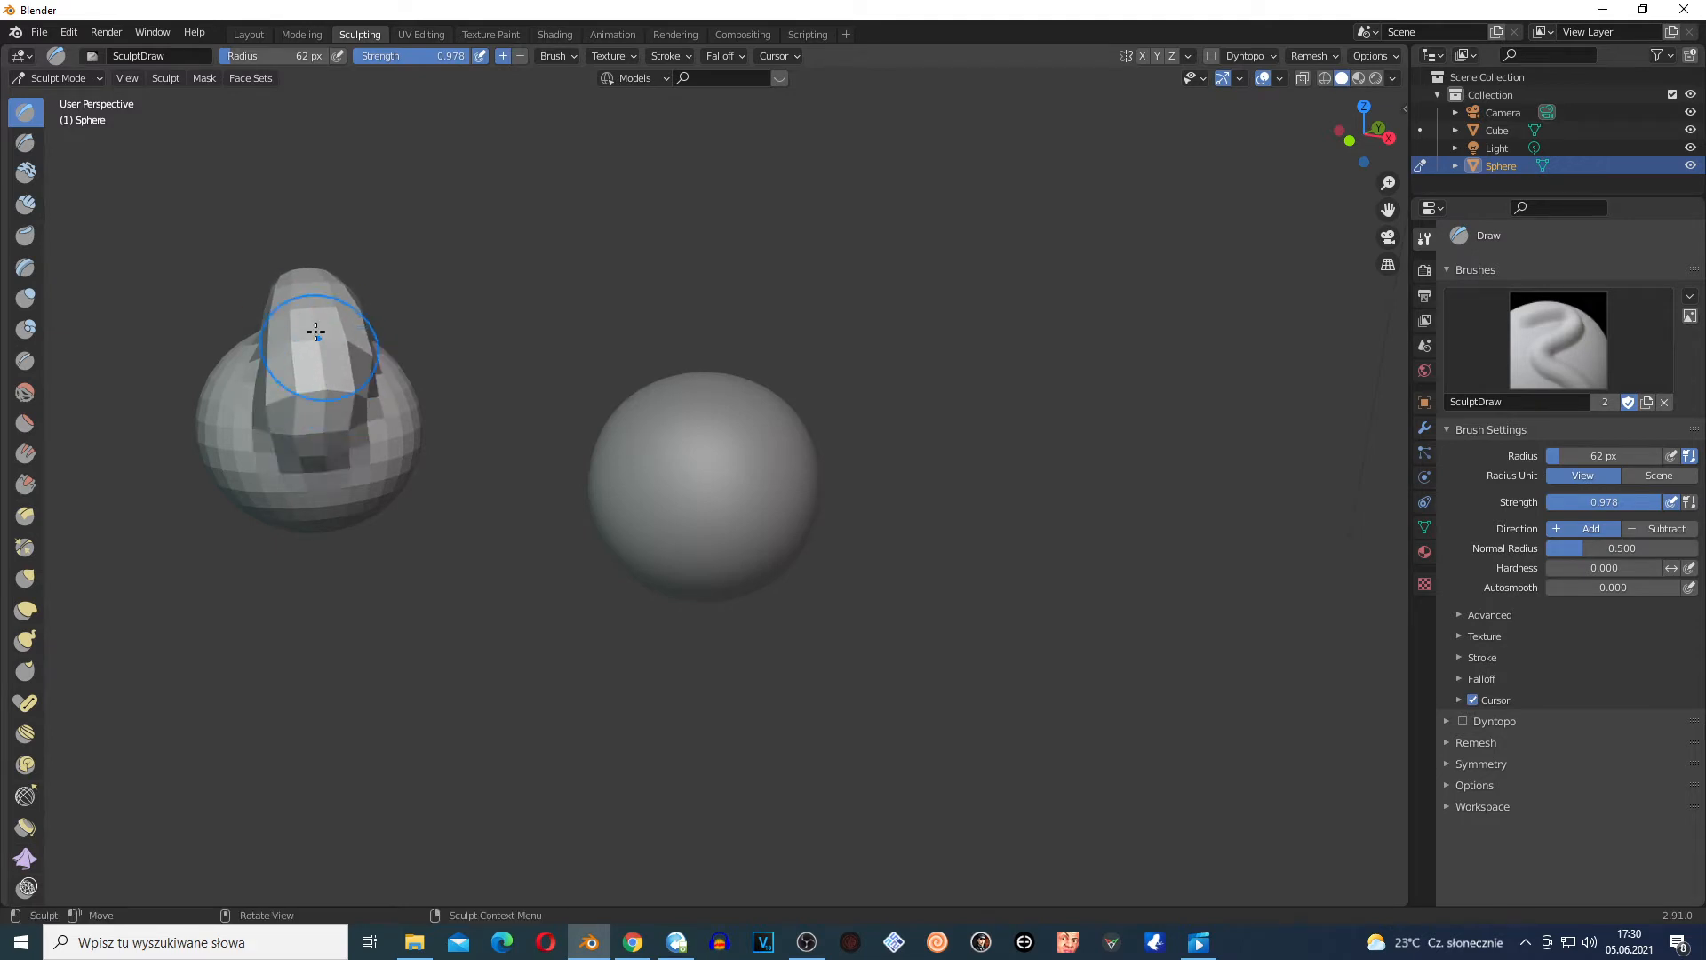
# Enlarge the Draw brush radius to 296 px and pull a large bulge out of the UV sphere's upper front
pyautogui.moveTo(265, 56); pyautogui.dragTo(320, 56)
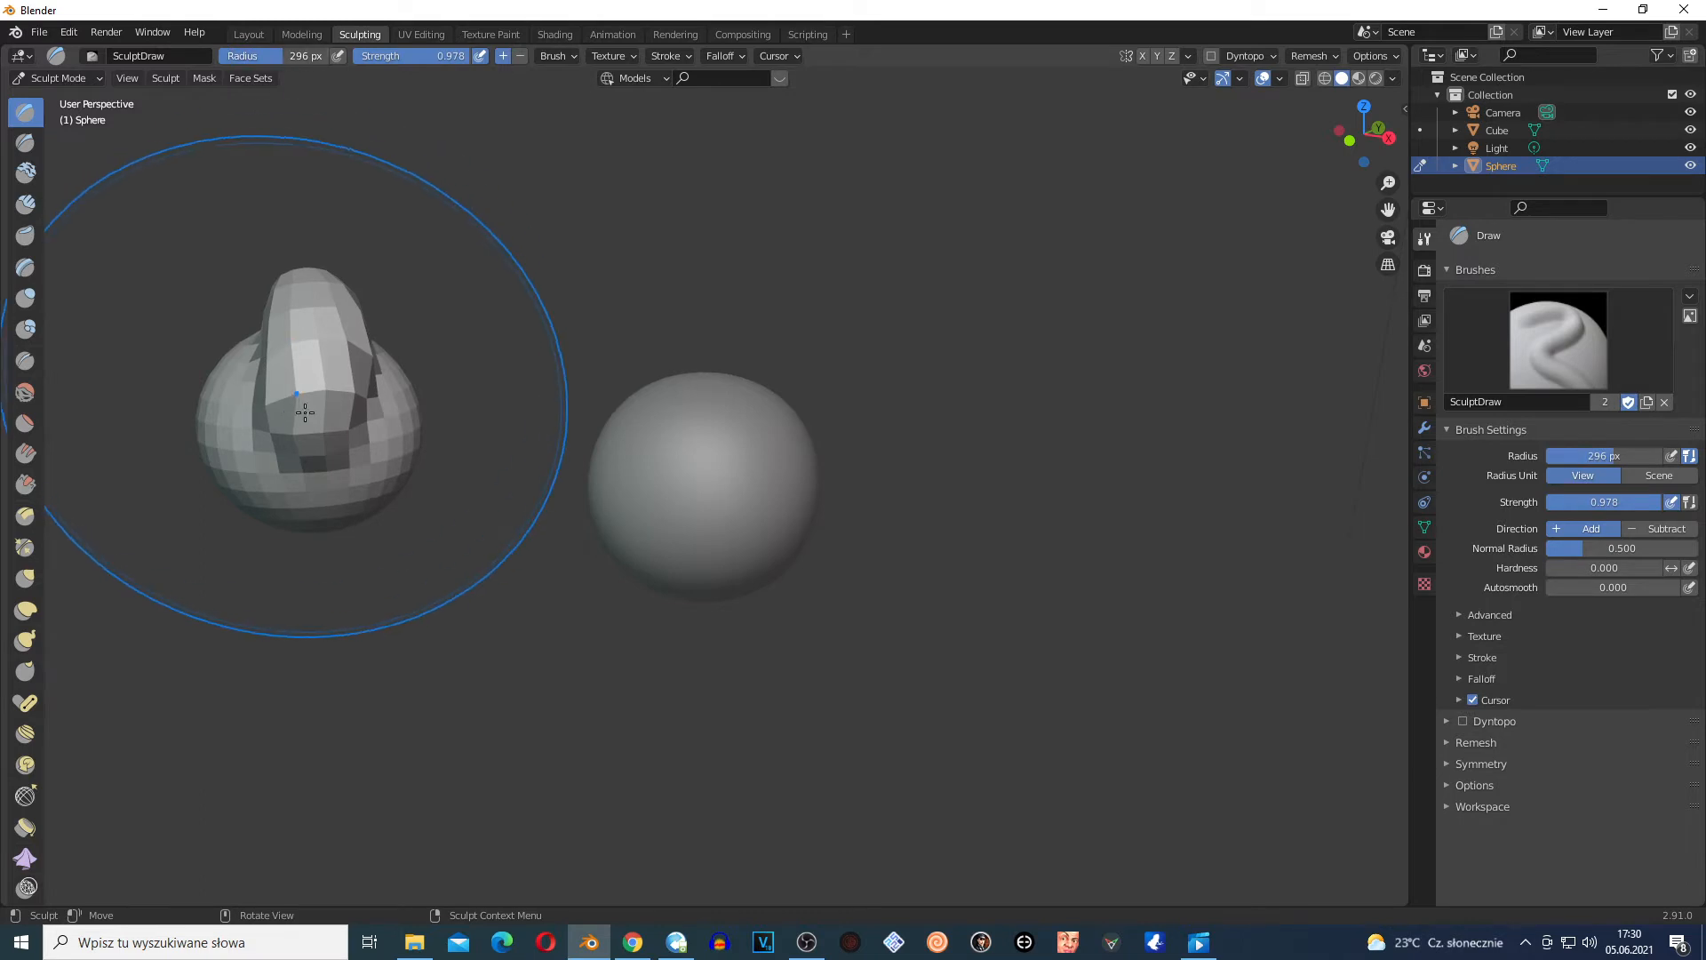
pyautogui.moveTo(300, 384)
pyautogui.mouseDown()
pyautogui.moveTo(293, 431)
pyautogui.moveTo(412, 374)
pyautogui.moveTo(278, 280)
pyautogui.moveTo(306, 319)
pyautogui.moveTo(256, 260)
pyautogui.moveTo(316, 312)
pyautogui.moveTo(347, 297)
pyautogui.moveTo(278, 275)
pyautogui.moveTo(361, 321)
pyautogui.mouseUp()
pyautogui.click(361, 321)
# Set the Draw brush to radius 157 px and strength 0.363, and switch sculpting from the UV sphere to the smoothed cube
pyautogui.moveTo(315, 56)
pyautogui.mouseDown()
pyautogui.moveTo(251, 56)
pyautogui.moveTo(284, 56)
pyautogui.mouseUp()
pyautogui.moveTo(444, 56); pyautogui.dragTo(359, 59)
pyautogui.click(66, 76)
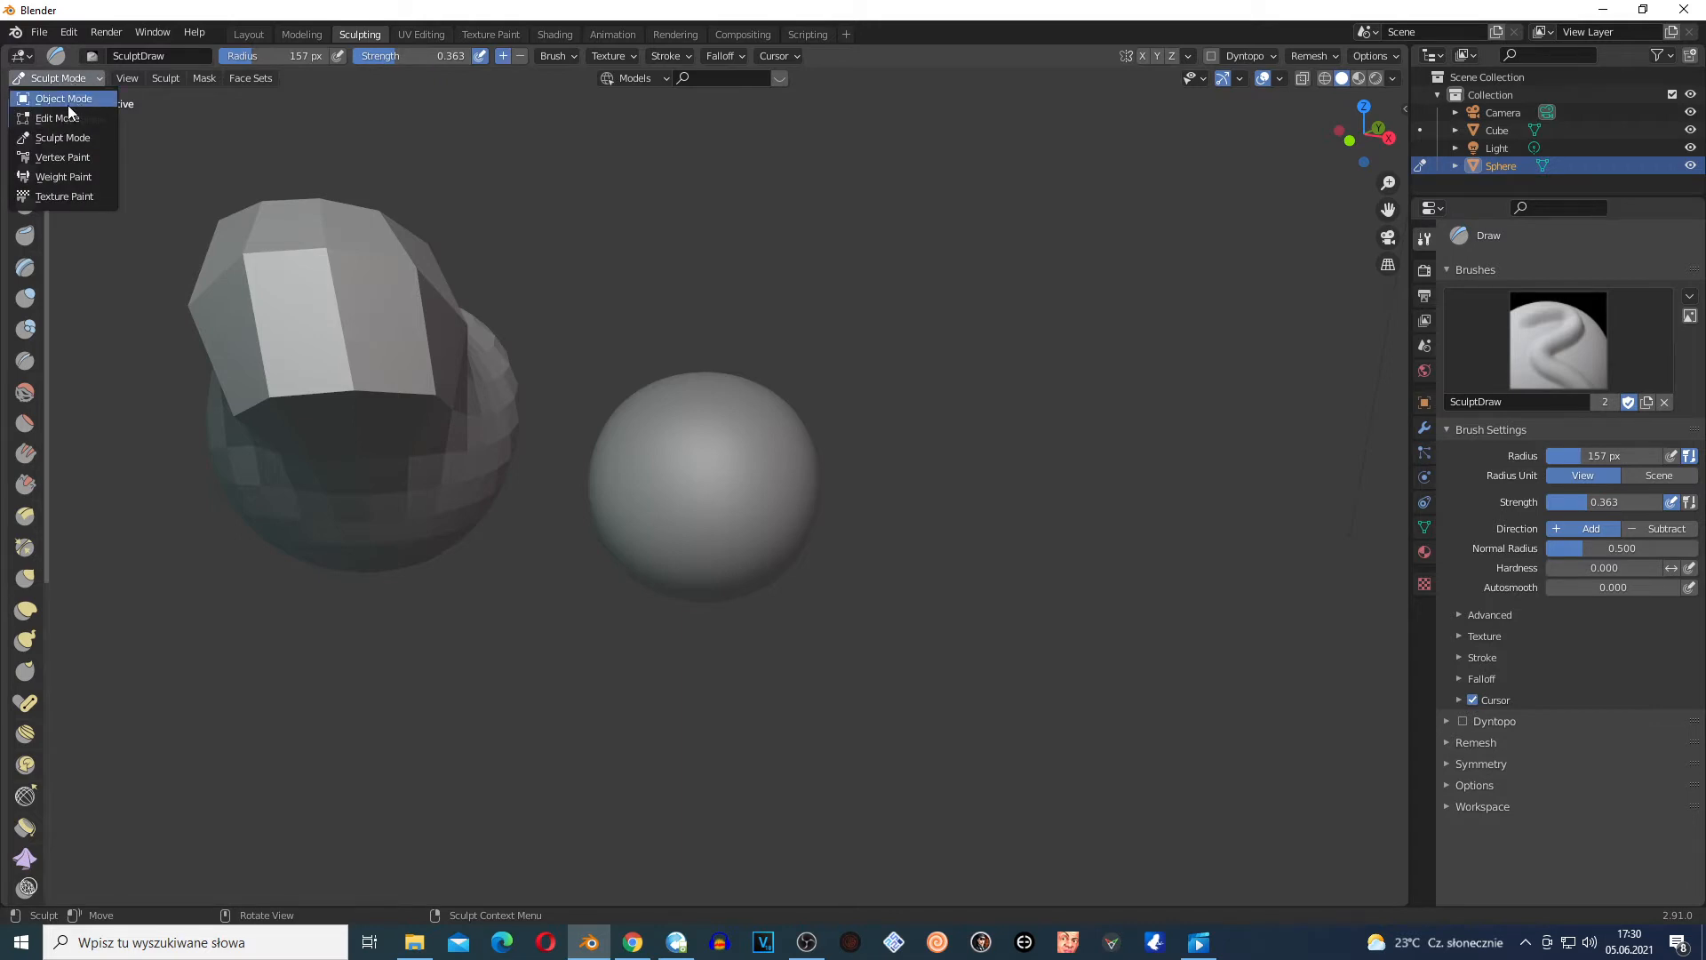
pyautogui.click(64, 99)
pyautogui.click(703, 468)
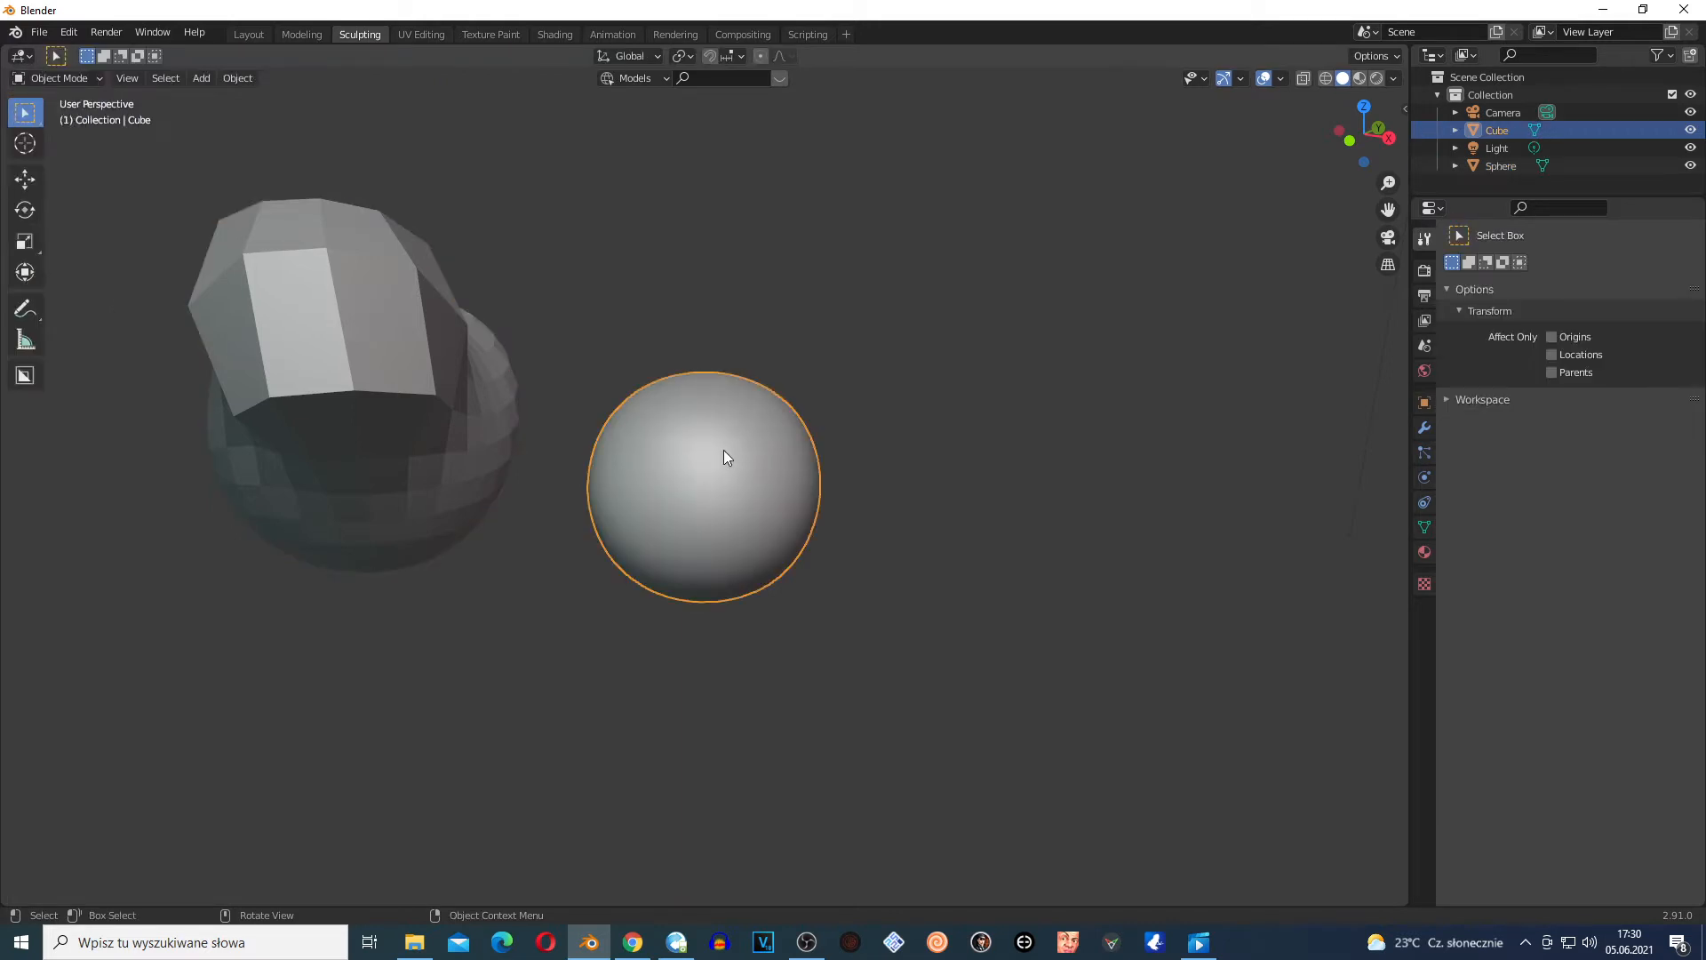
pyautogui.click(71, 76)
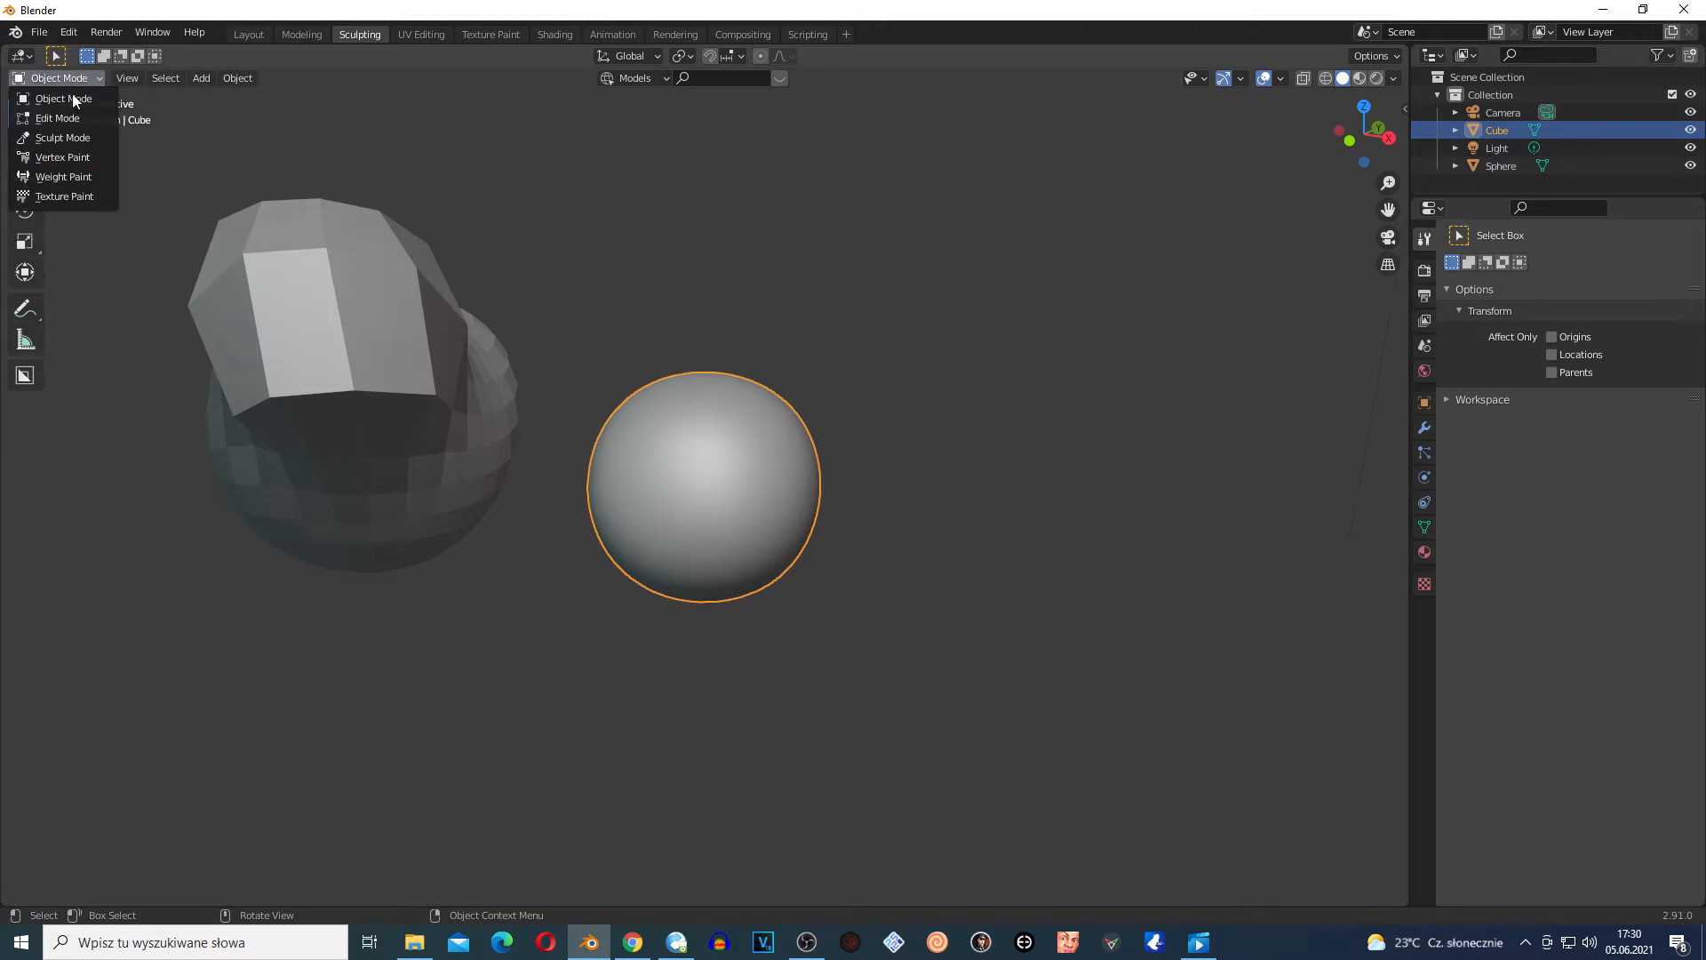
pyautogui.click(77, 138)
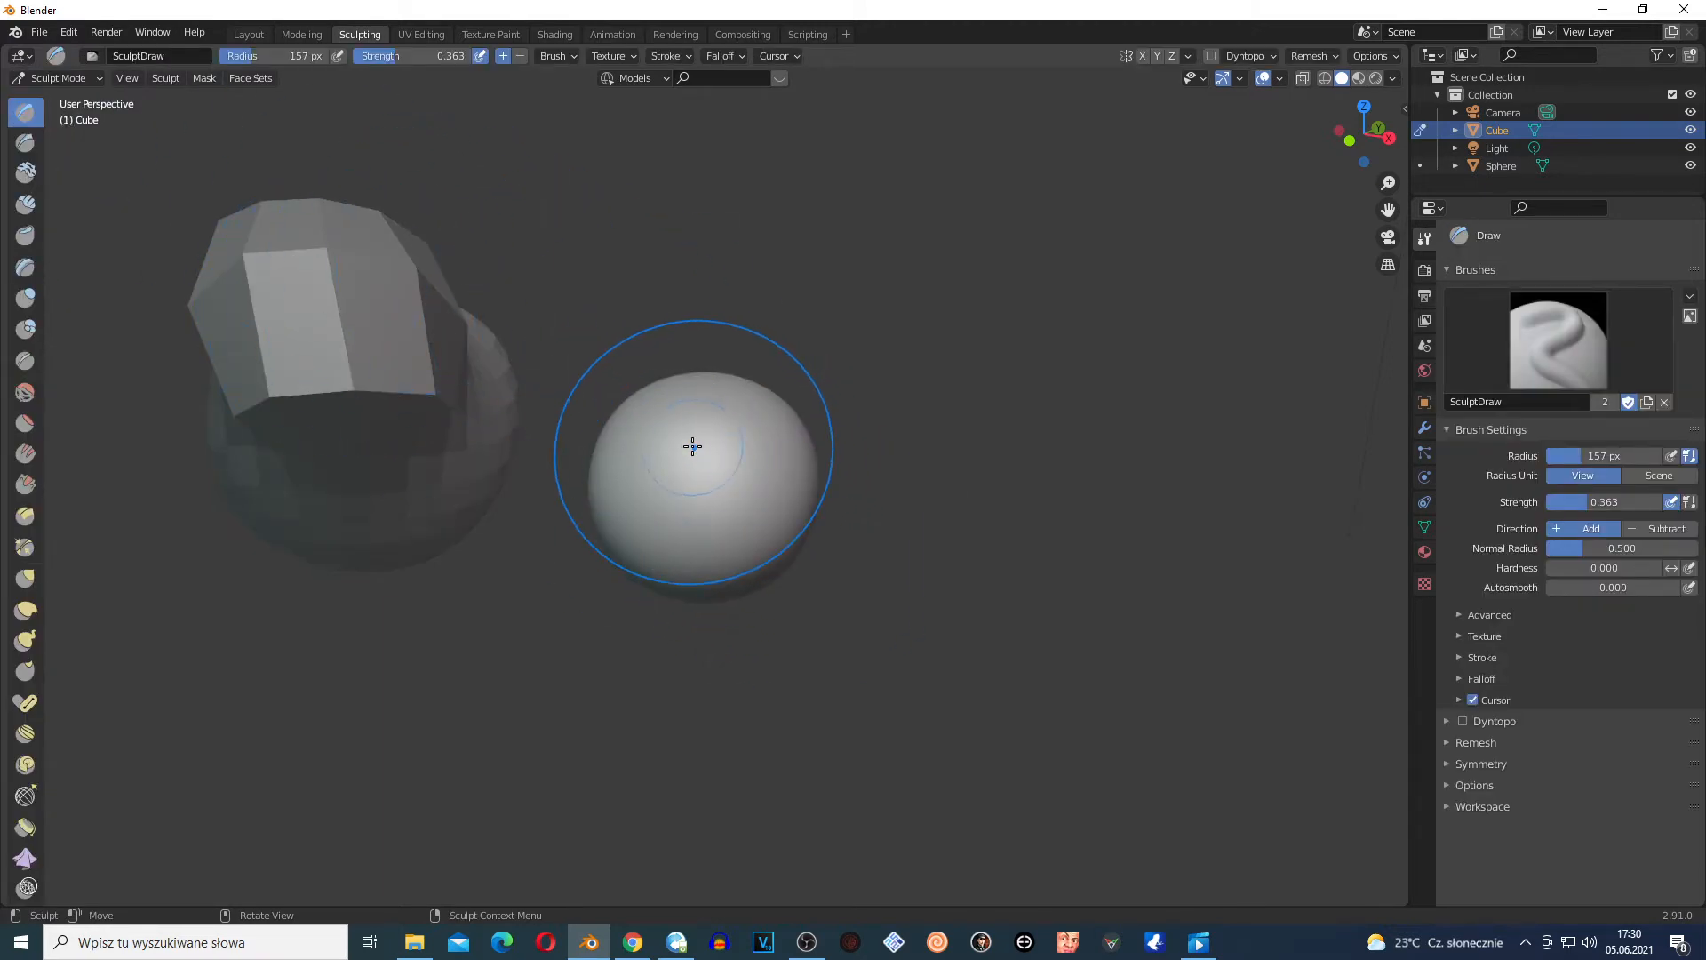
# Raise a rounded bump on the smoothed cube's upper front with the Draw brush at radius 98 px, using strengths 0.230 and 0.593
pyautogui.moveTo(387, 56); pyautogui.dragTo(293, 56)
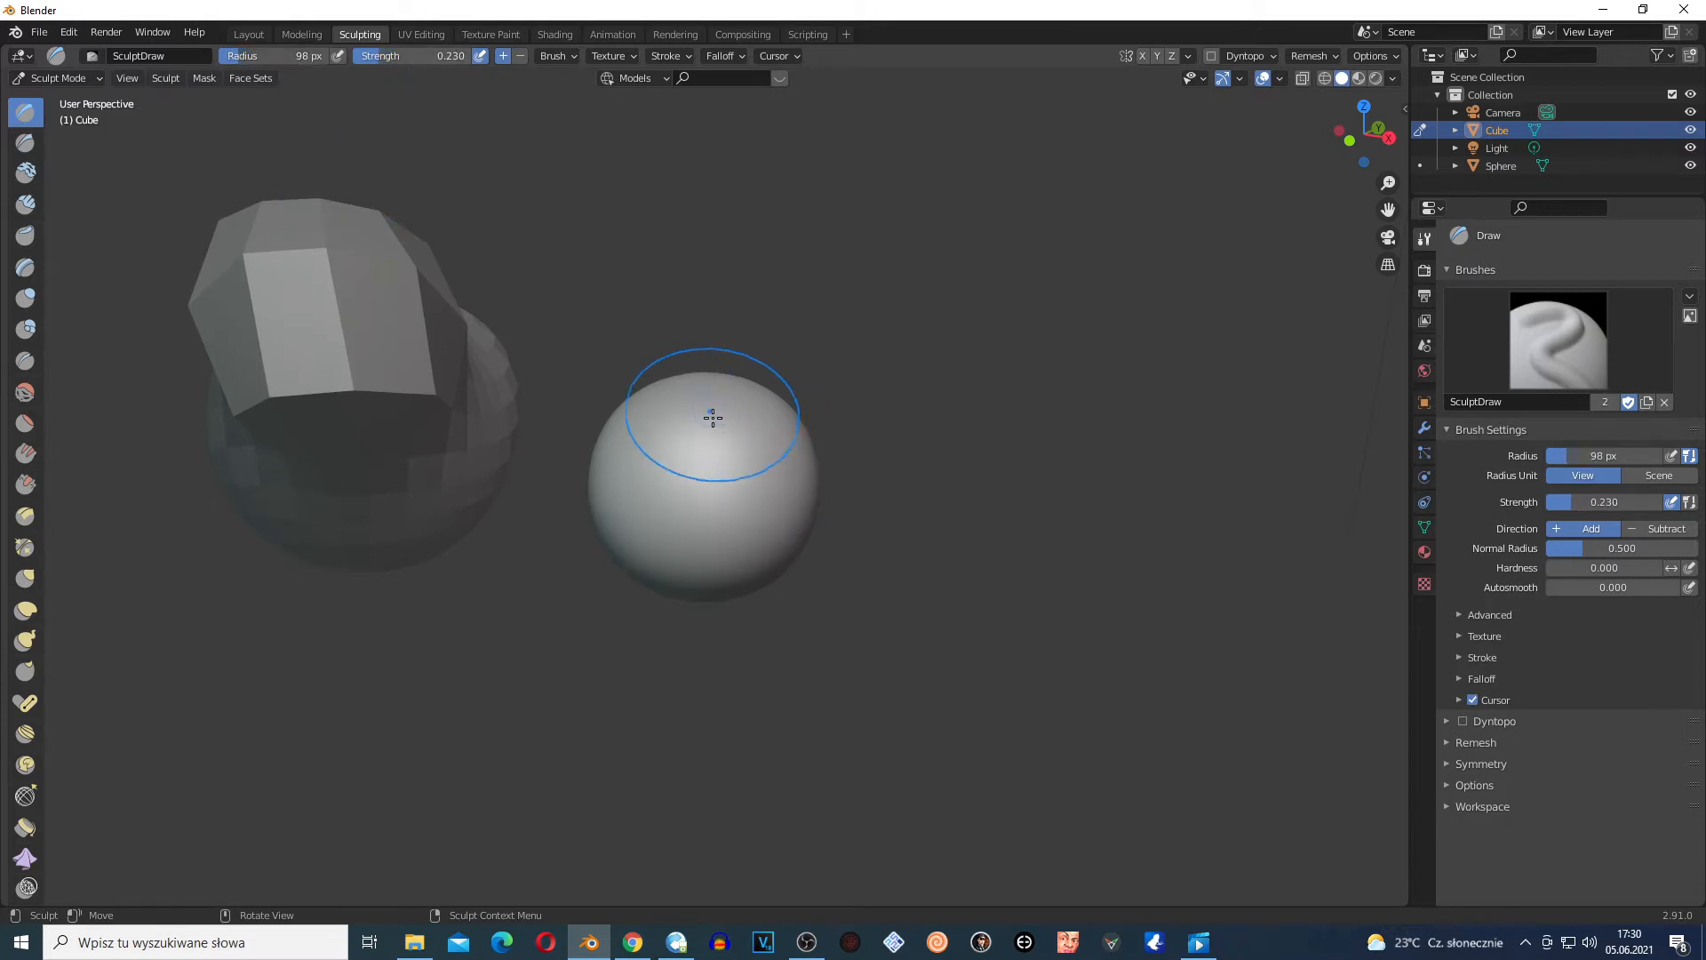
pyautogui.moveTo(712, 418)
pyautogui.mouseDown()
pyautogui.moveTo(738, 401)
pyautogui.moveTo(717, 464)
pyautogui.moveTo(722, 424)
pyautogui.mouseUp()
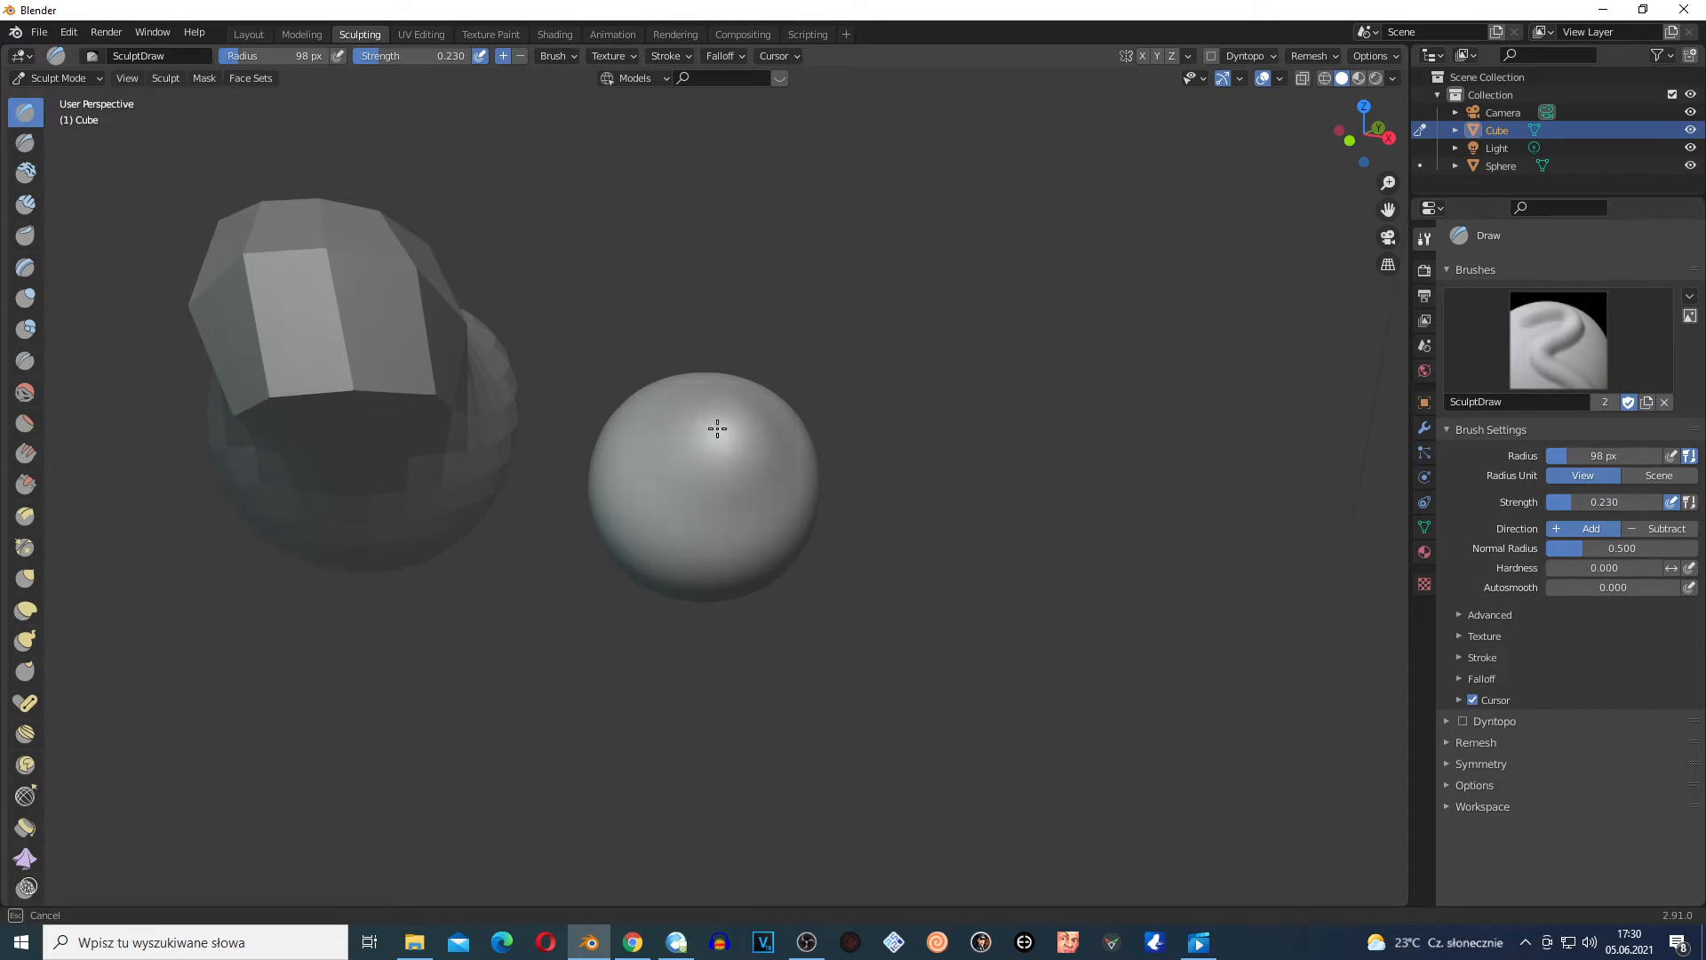
pyautogui.moveTo(369, 60); pyautogui.dragTo(411, 60)
pyautogui.moveTo(725, 454); pyautogui.dragTo(747, 426)
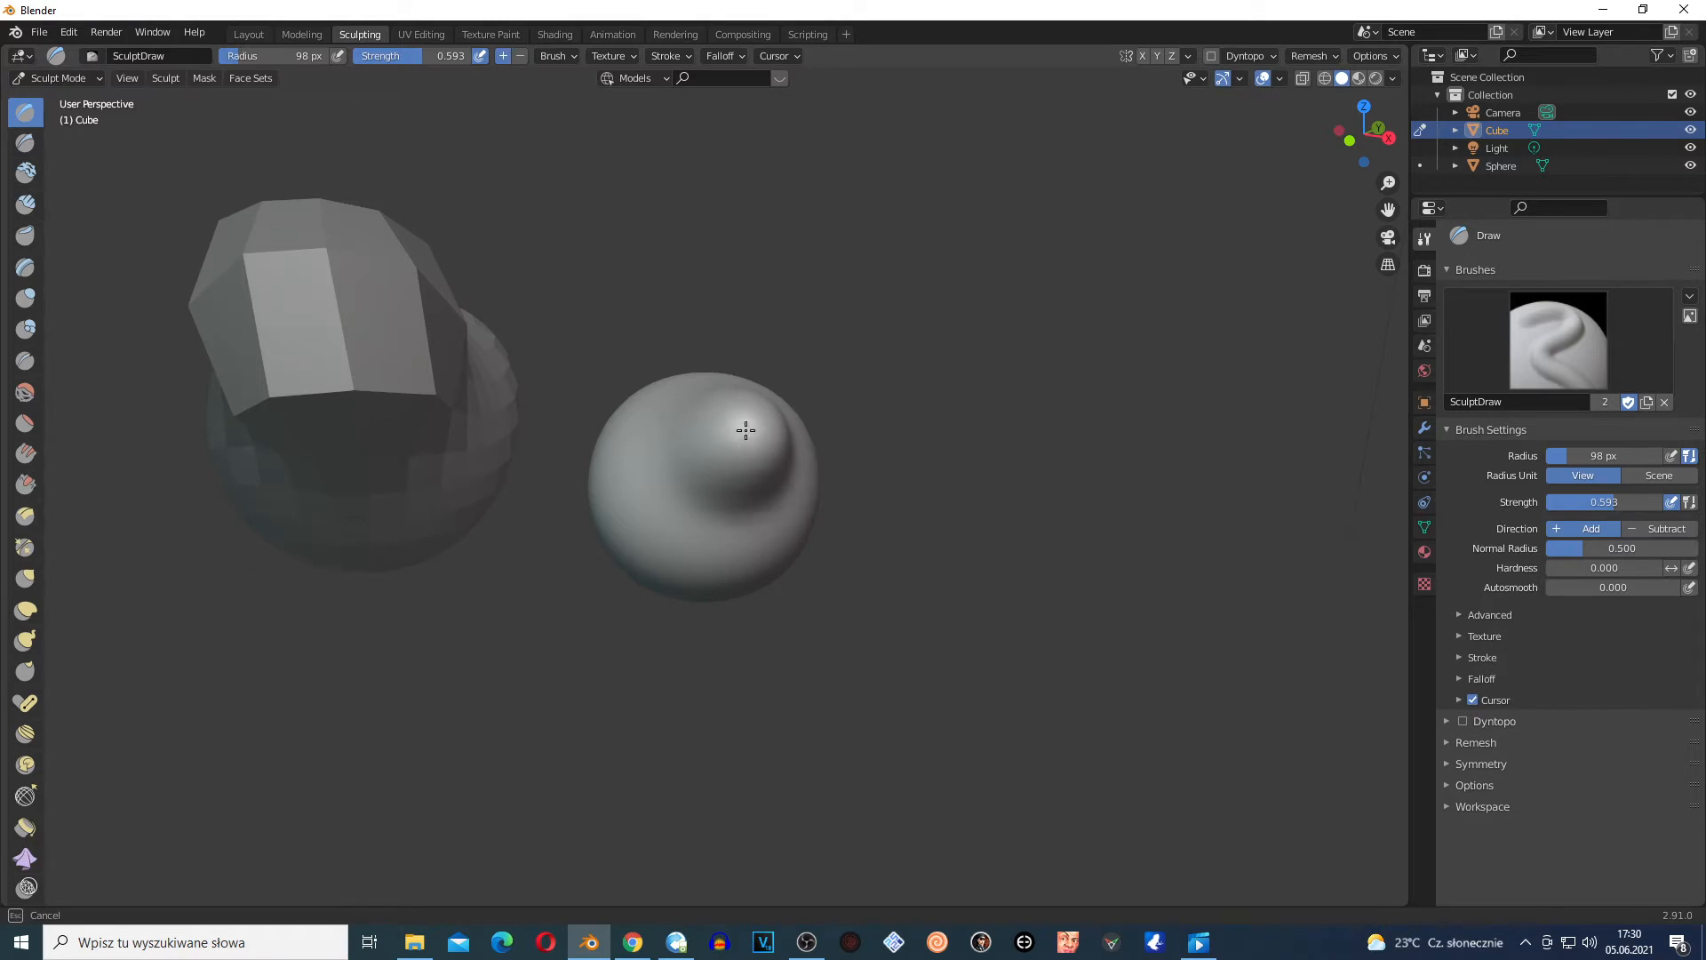
# Examine the surface of the bump on the smoothed cube up close and compare it with the faceted UV sphere
pyautogui.scroll(3, 782, 516)
pyautogui.scroll(3, 729, 499)
pyautogui.scroll(-3, 622, 490)
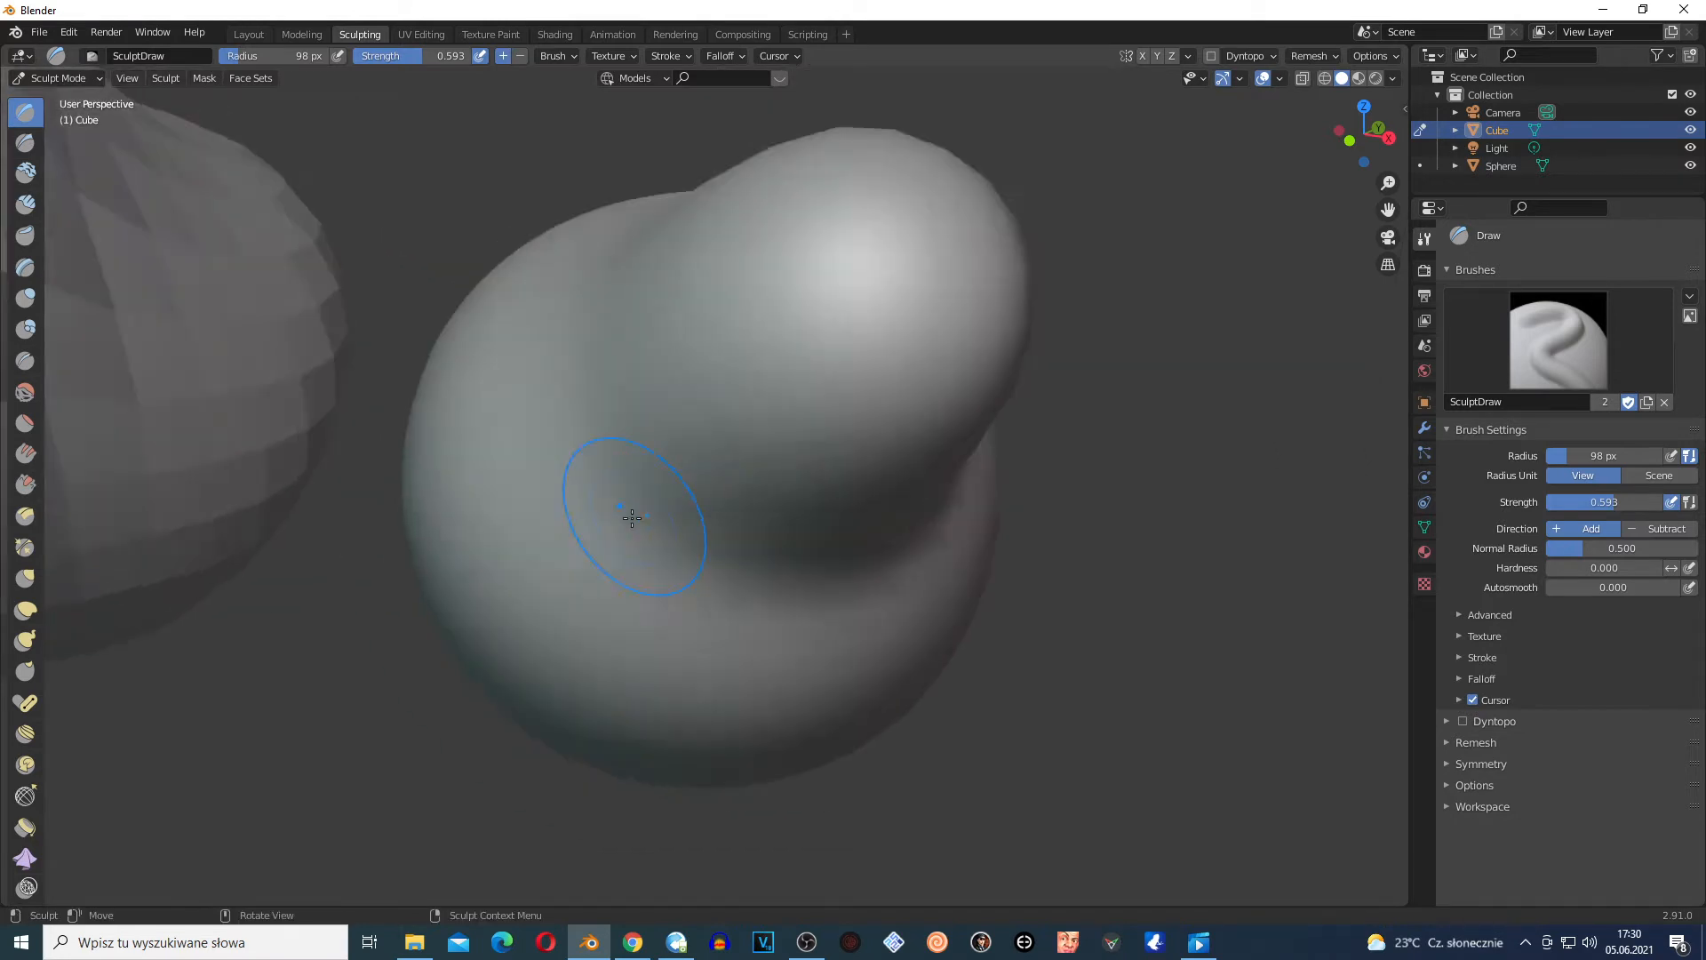
pyautogui.scroll(3, 622, 546)
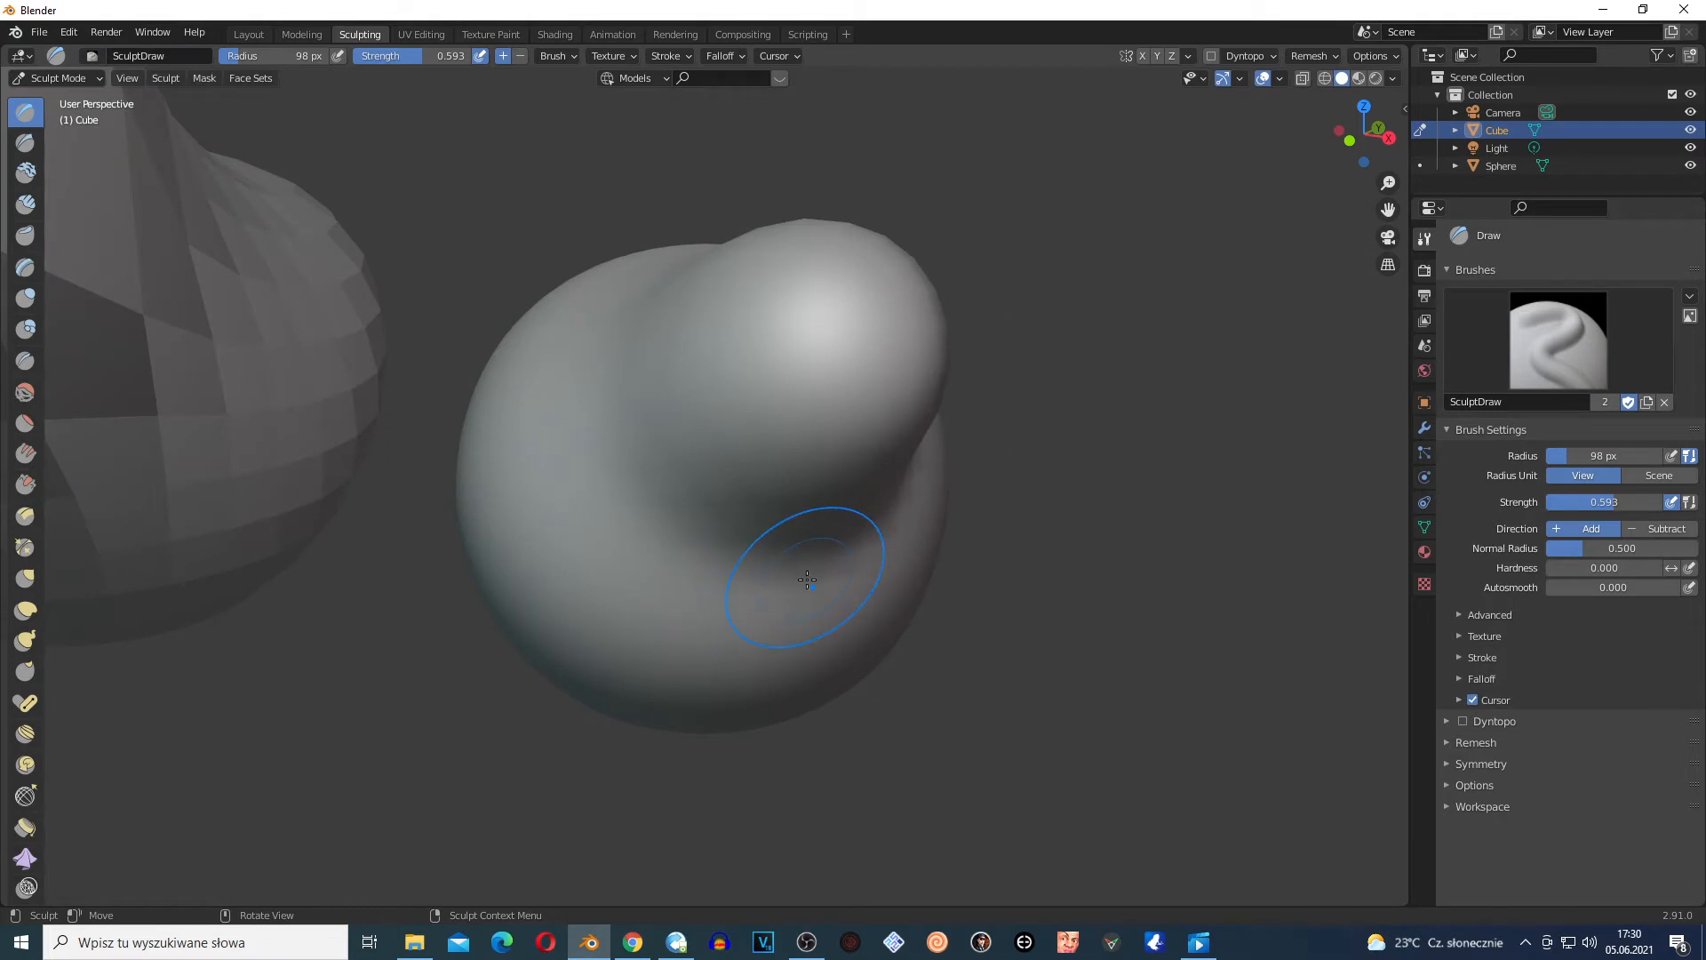
pyautogui.scroll(-2, 738, 556)
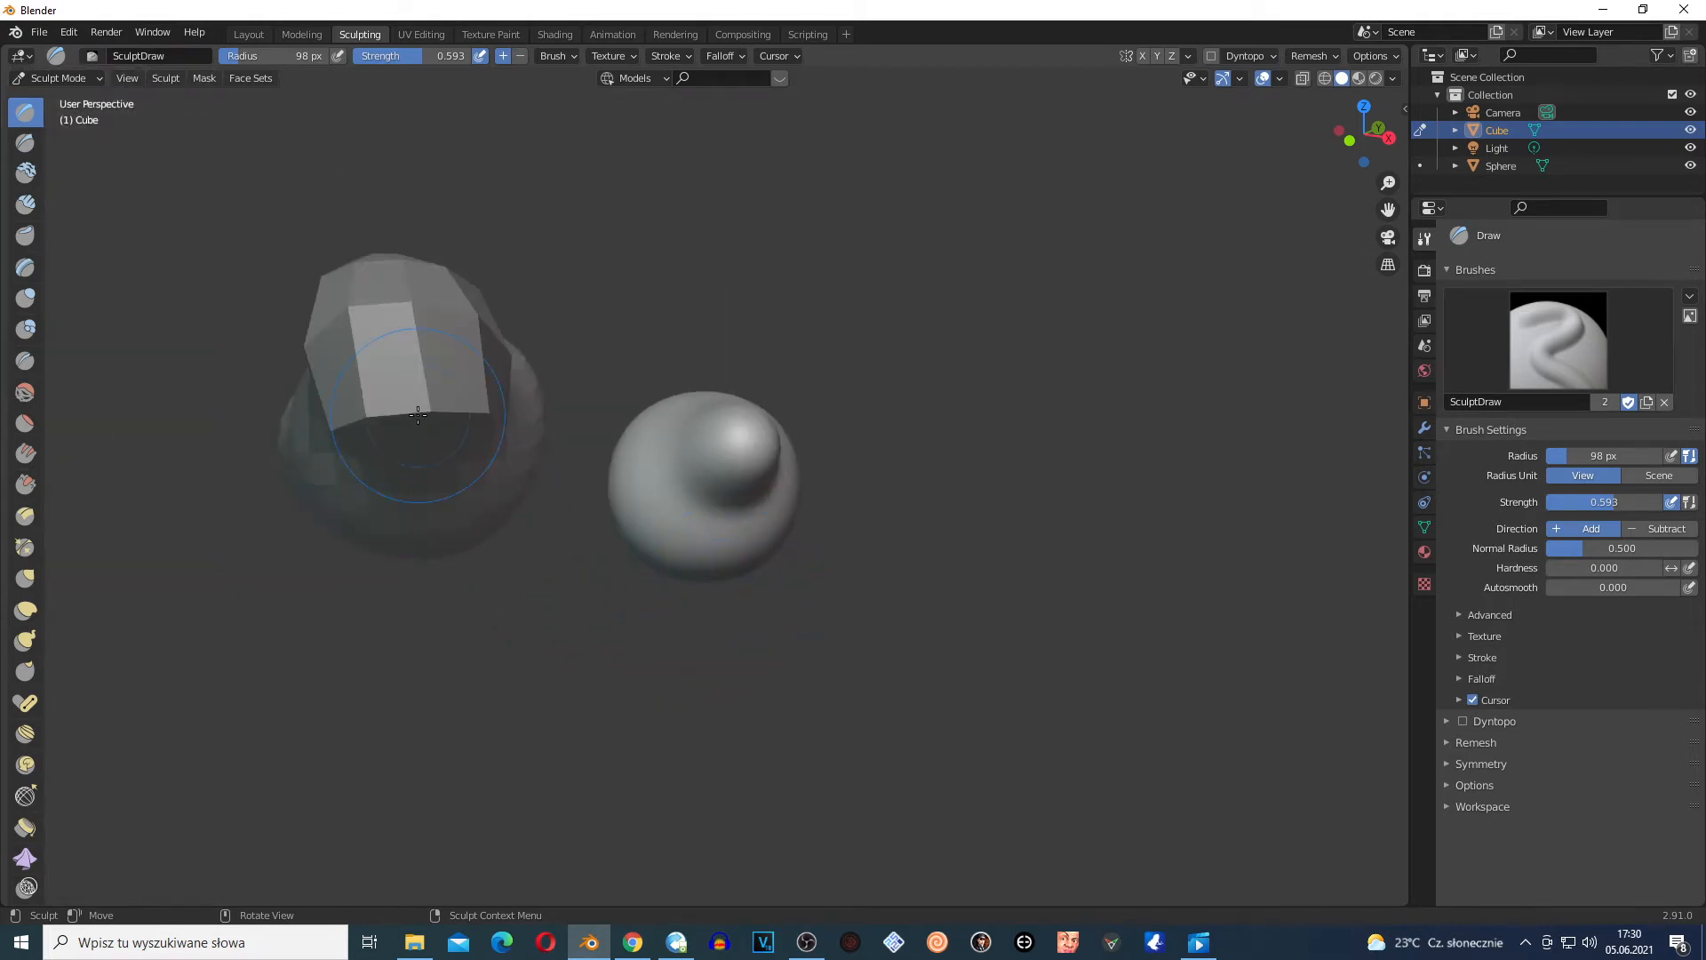
pyautogui.scroll(3, 417, 415)
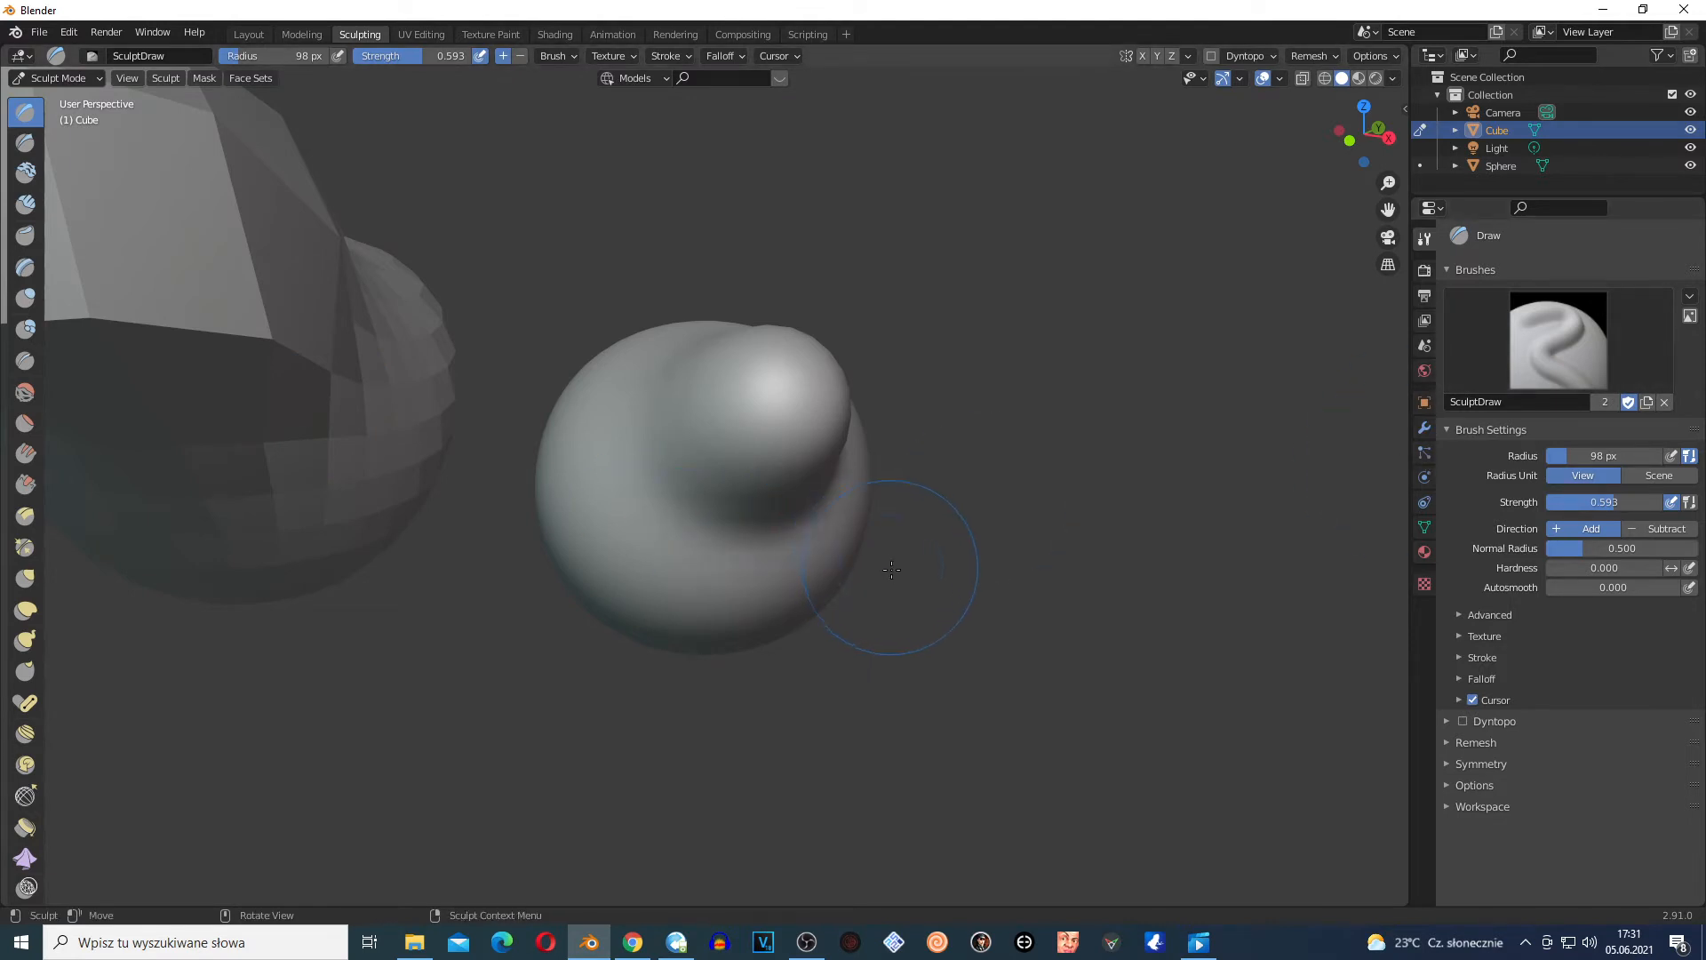
pyautogui.scroll(4, 678, 552)
pyautogui.scroll(2, 598, 538)
pyautogui.scroll(-3, 649, 522)
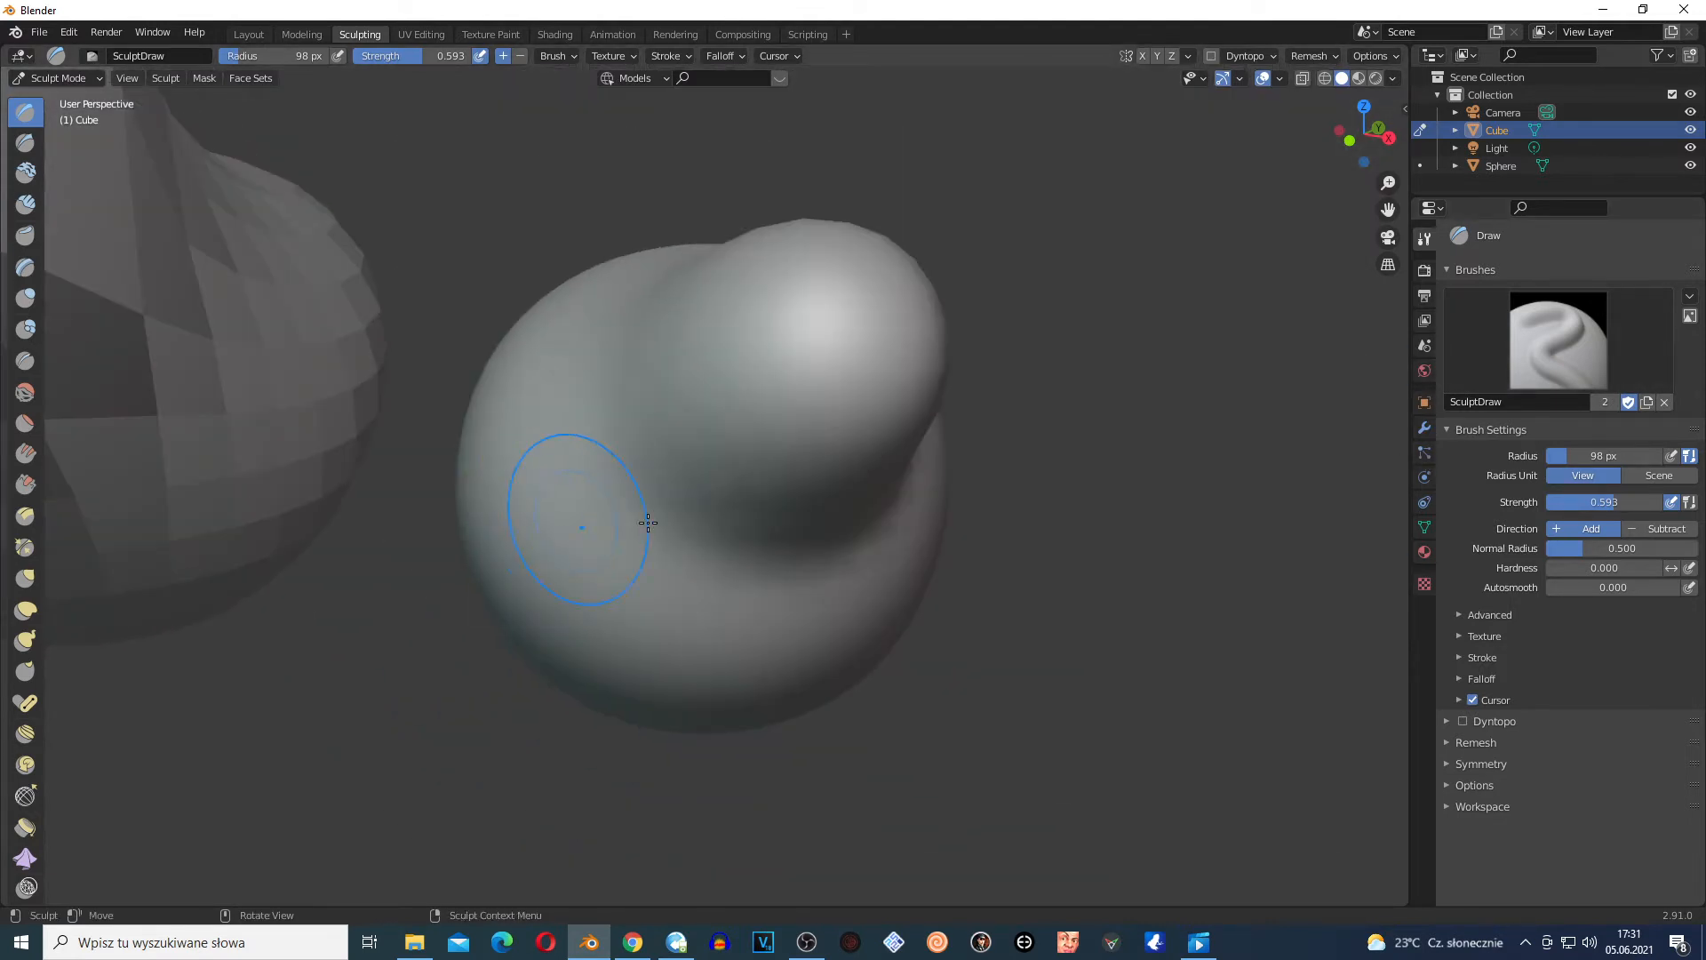
pyautogui.scroll(-4, 426, 374)
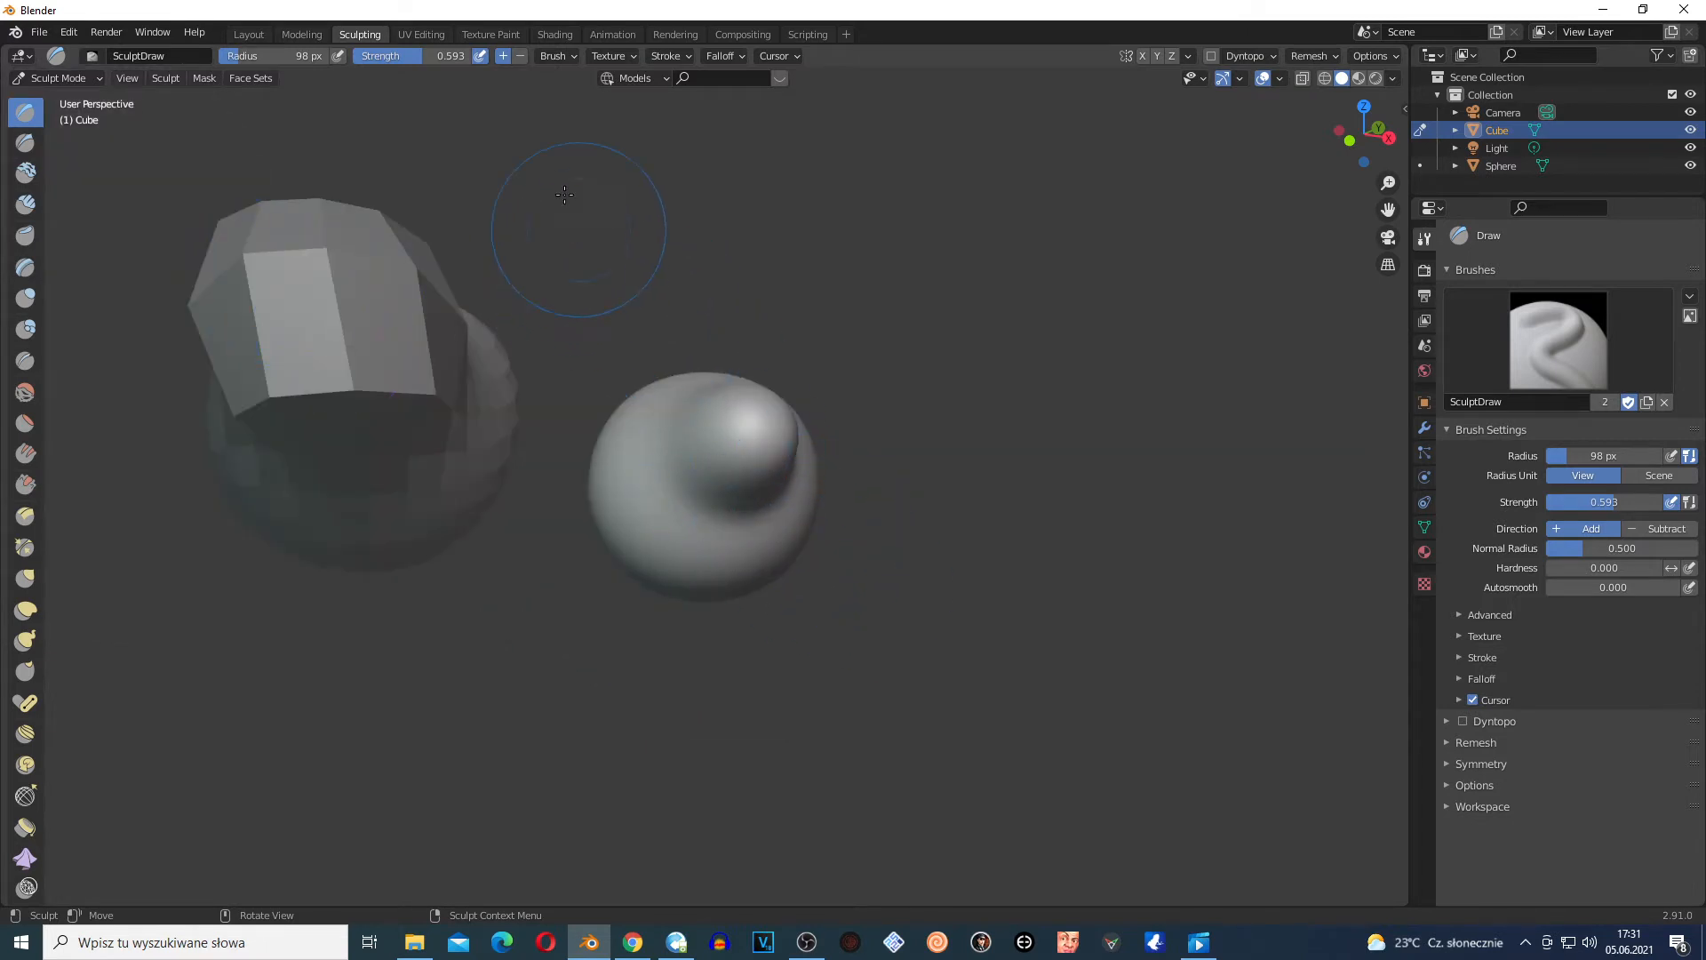
pyautogui.click(337, 56)
pyautogui.click(339, 57)
# Build up the cube's front with an Add stroke and carve a hollow across it with the brush direction set to Subtract
pyautogui.scroll(3, 845, 546)
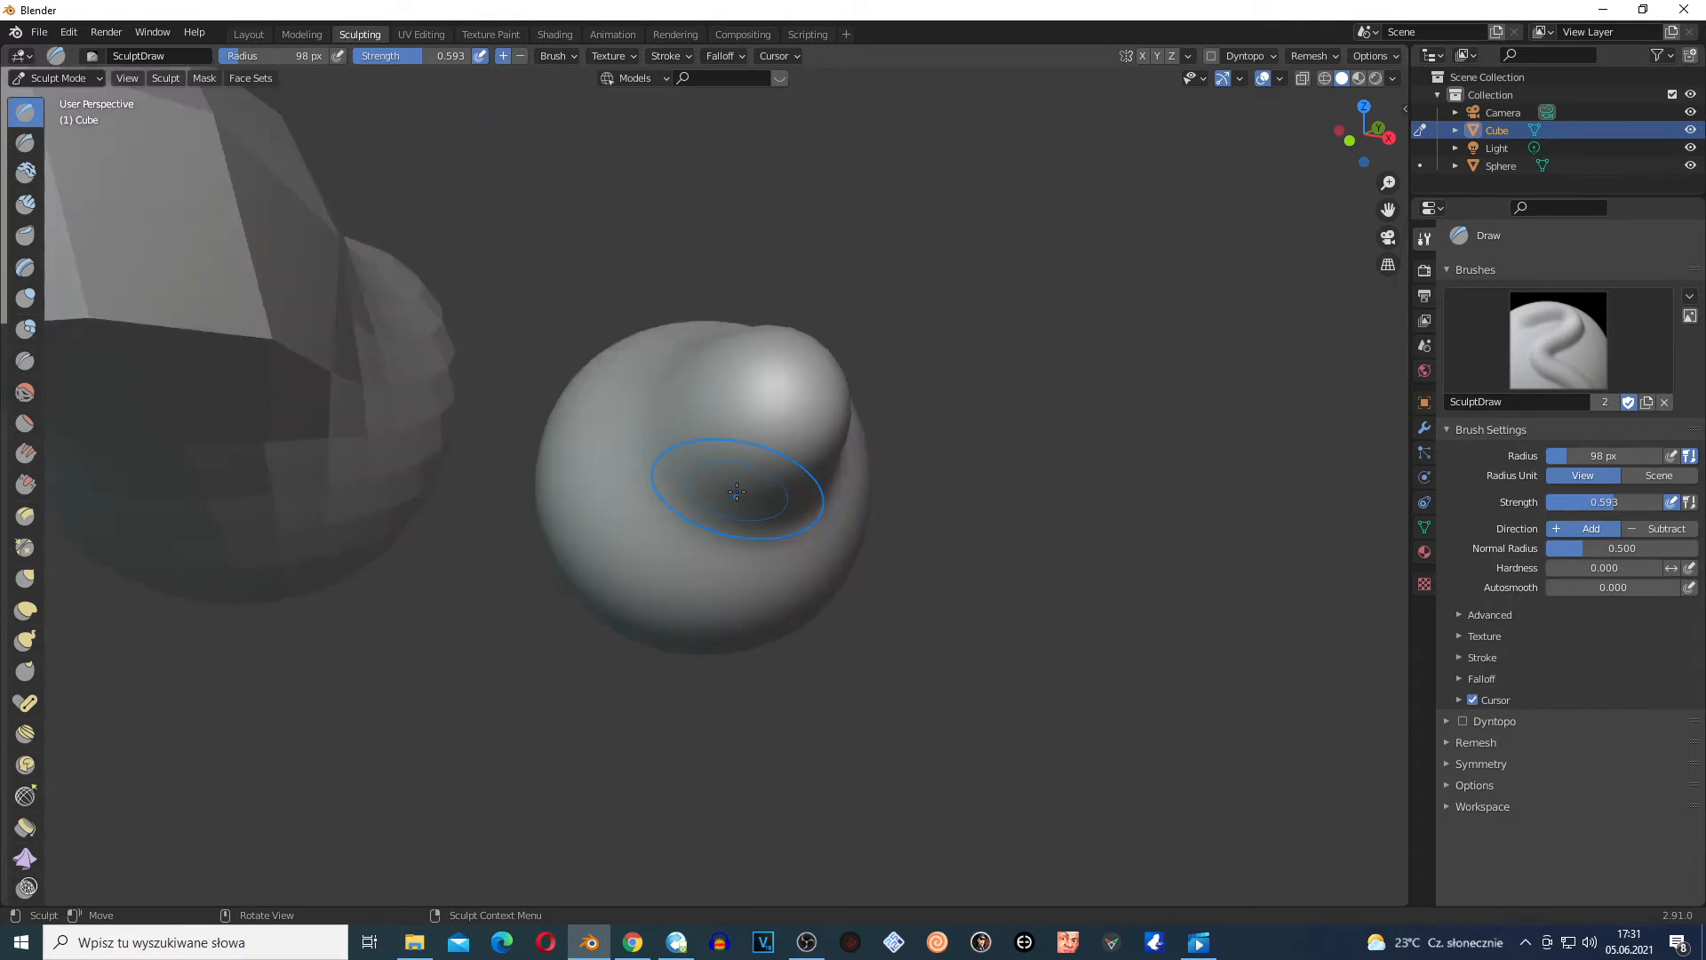
pyautogui.moveTo(595, 462)
pyautogui.mouseDown()
pyautogui.moveTo(666, 465)
pyautogui.moveTo(672, 443)
pyautogui.moveTo(609, 426)
pyautogui.moveTo(551, 497)
pyautogui.moveTo(526, 395)
pyautogui.moveTo(598, 391)
pyautogui.moveTo(659, 425)
pyautogui.mouseUp()
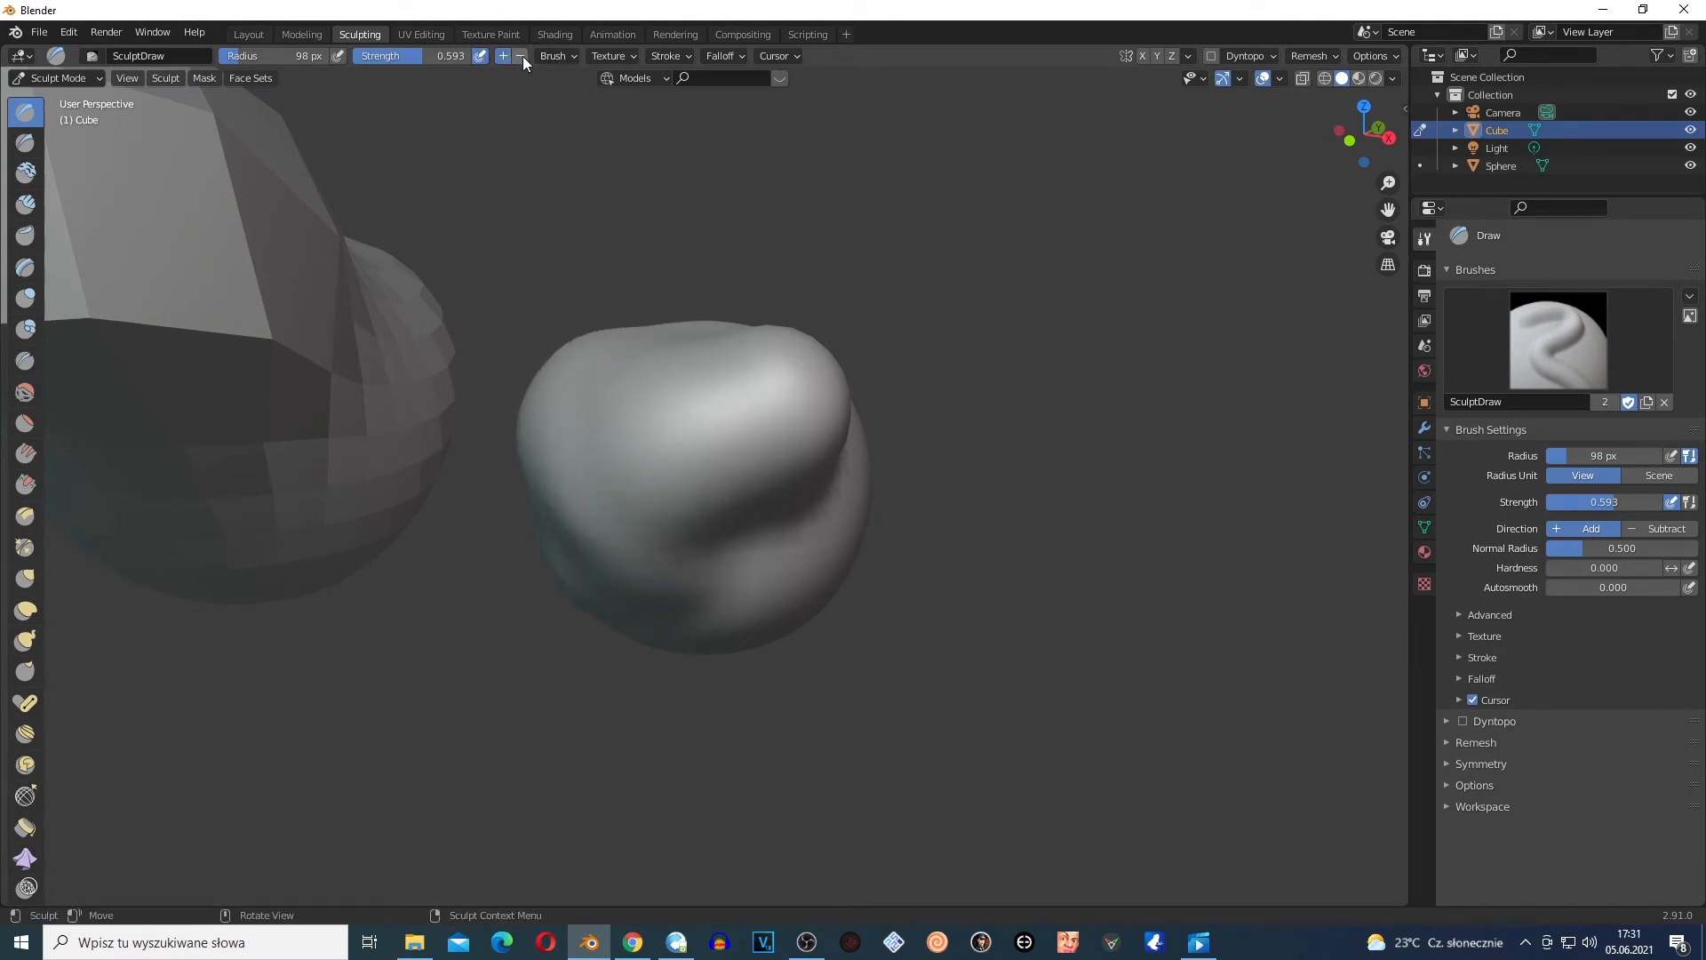
pyautogui.click(521, 56)
pyautogui.moveTo(654, 342)
pyautogui.mouseDown()
pyautogui.moveTo(655, 426)
pyautogui.moveTo(781, 449)
pyautogui.moveTo(777, 382)
pyautogui.moveTo(626, 413)
pyautogui.moveTo(669, 514)
pyautogui.moveTo(679, 490)
pyautogui.moveTo(613, 488)
pyautogui.moveTo(676, 551)
pyautogui.moveTo(739, 502)
pyautogui.moveTo(636, 396)
pyautogui.moveTo(579, 392)
pyautogui.moveTo(615, 468)
pyautogui.moveTo(781, 392)
pyautogui.moveTo(764, 418)
pyautogui.moveTo(678, 430)
pyautogui.moveTo(705, 435)
pyautogui.moveTo(725, 519)
pyautogui.moveTo(644, 520)
pyautogui.mouseUp()
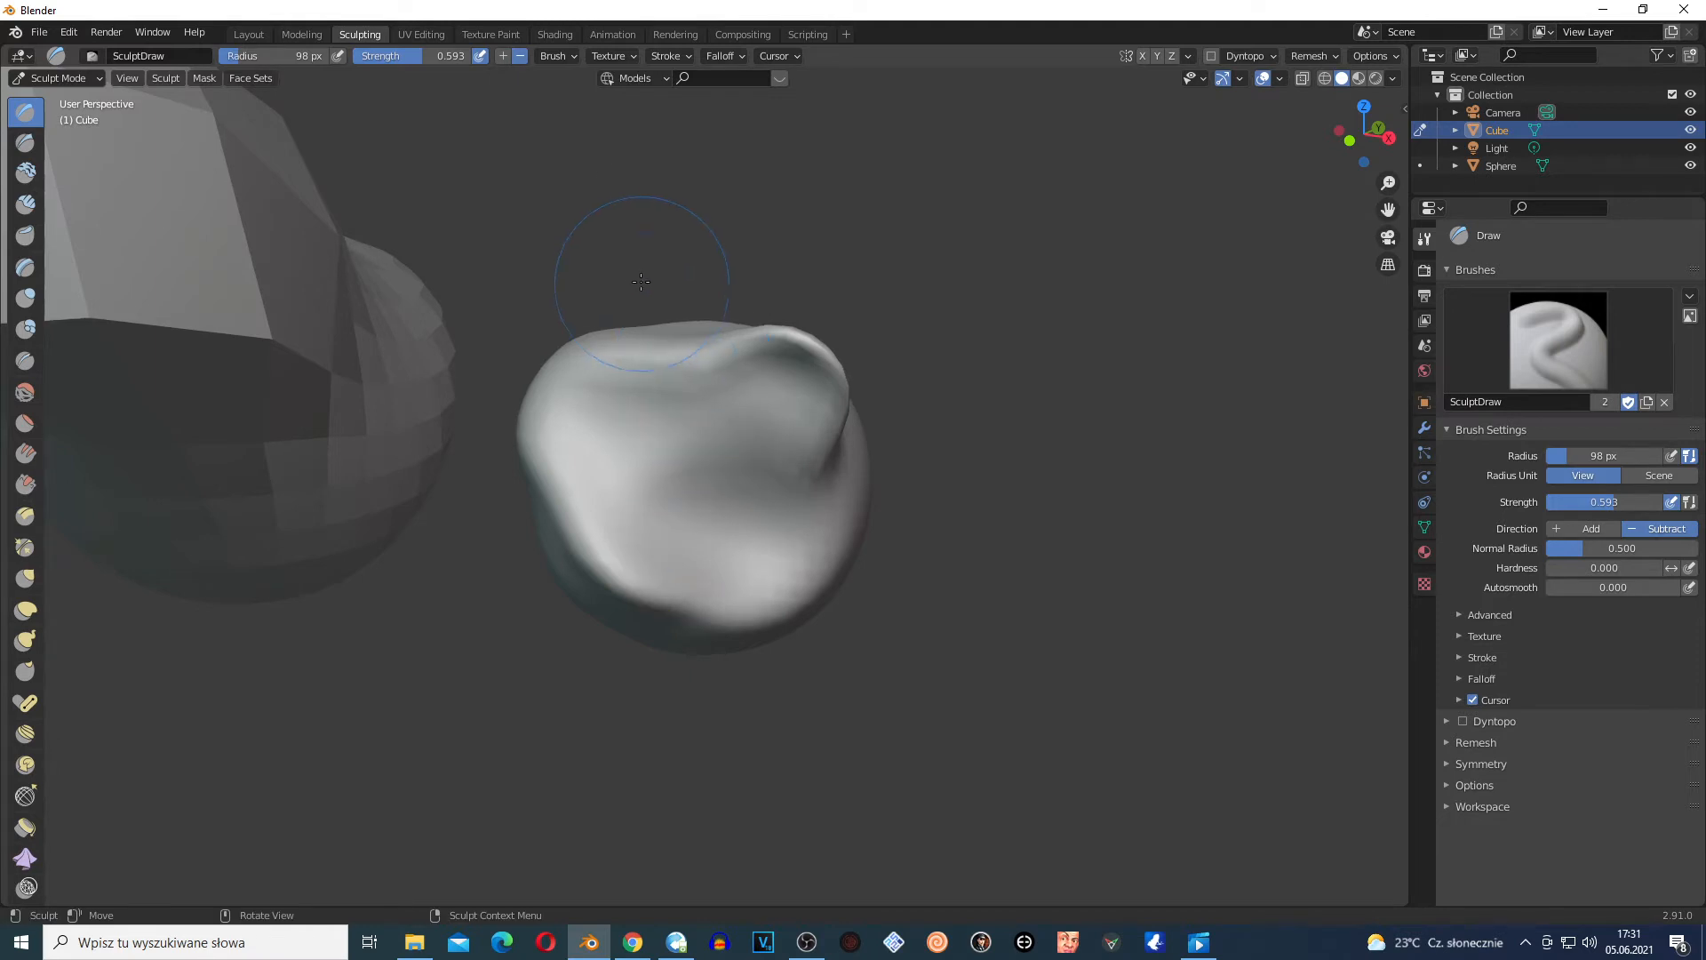
# Set the brush direction back to Add and rework the cube's hollowed front with several raising and inverted carving strokes
pyautogui.click(503, 56)
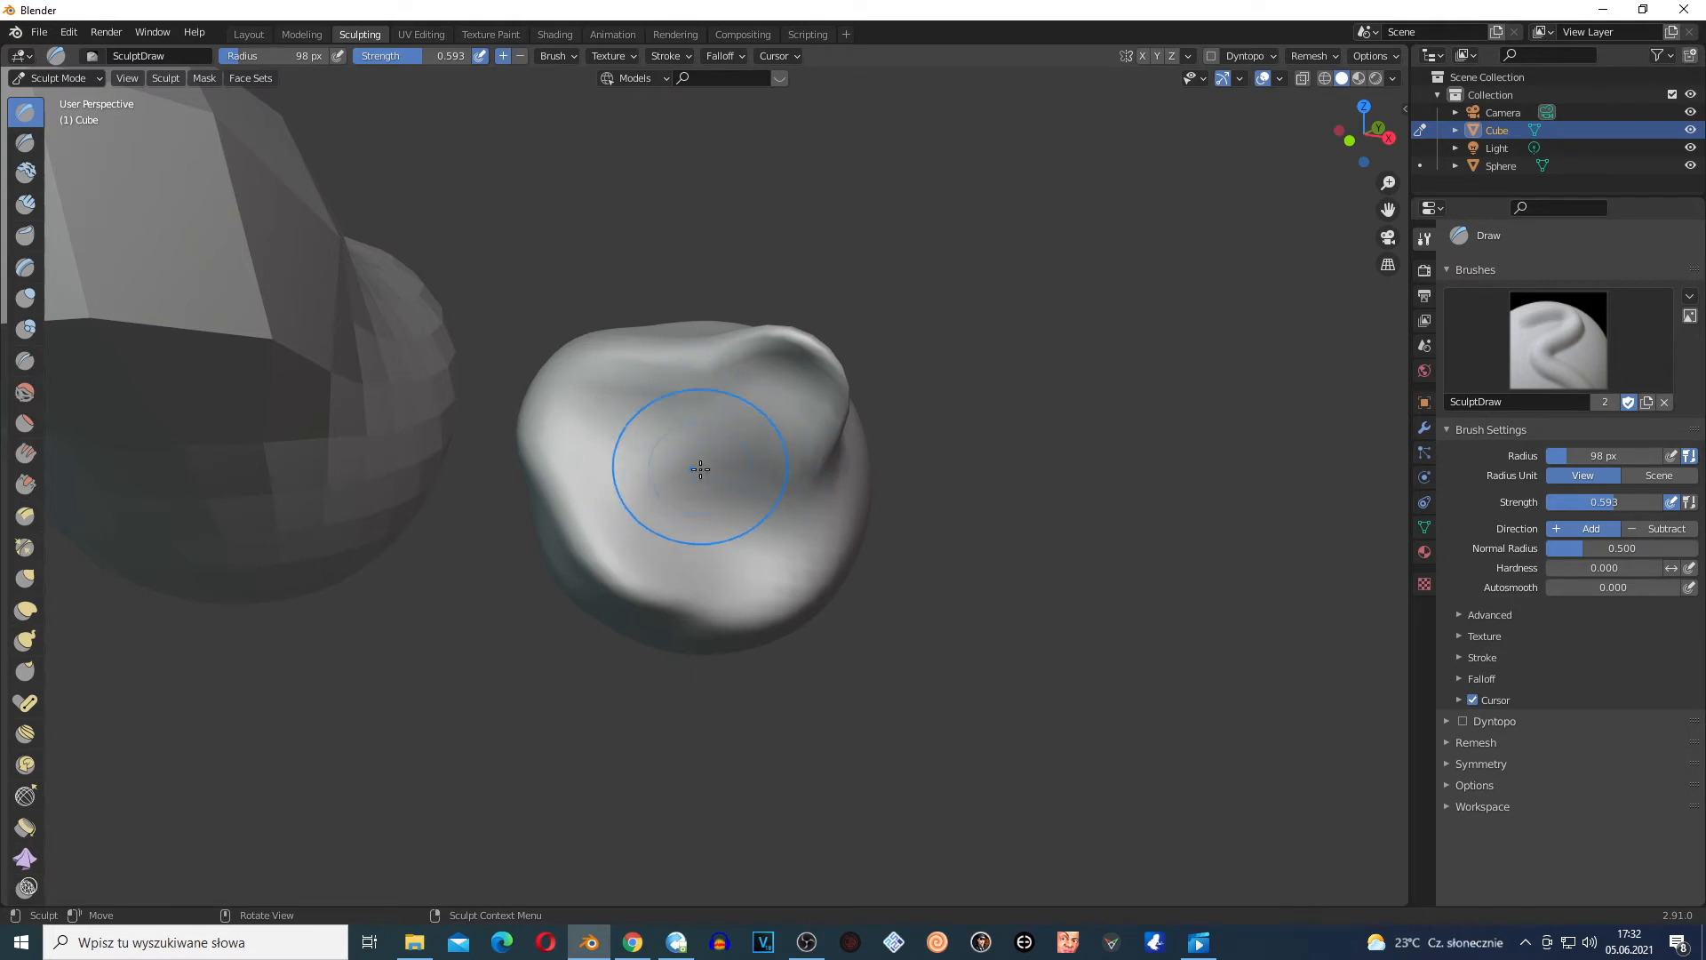
pyautogui.moveTo(663, 450)
pyautogui.mouseDown()
pyautogui.moveTo(750, 419)
pyautogui.moveTo(713, 455)
pyautogui.moveTo(685, 450)
pyautogui.mouseUp()
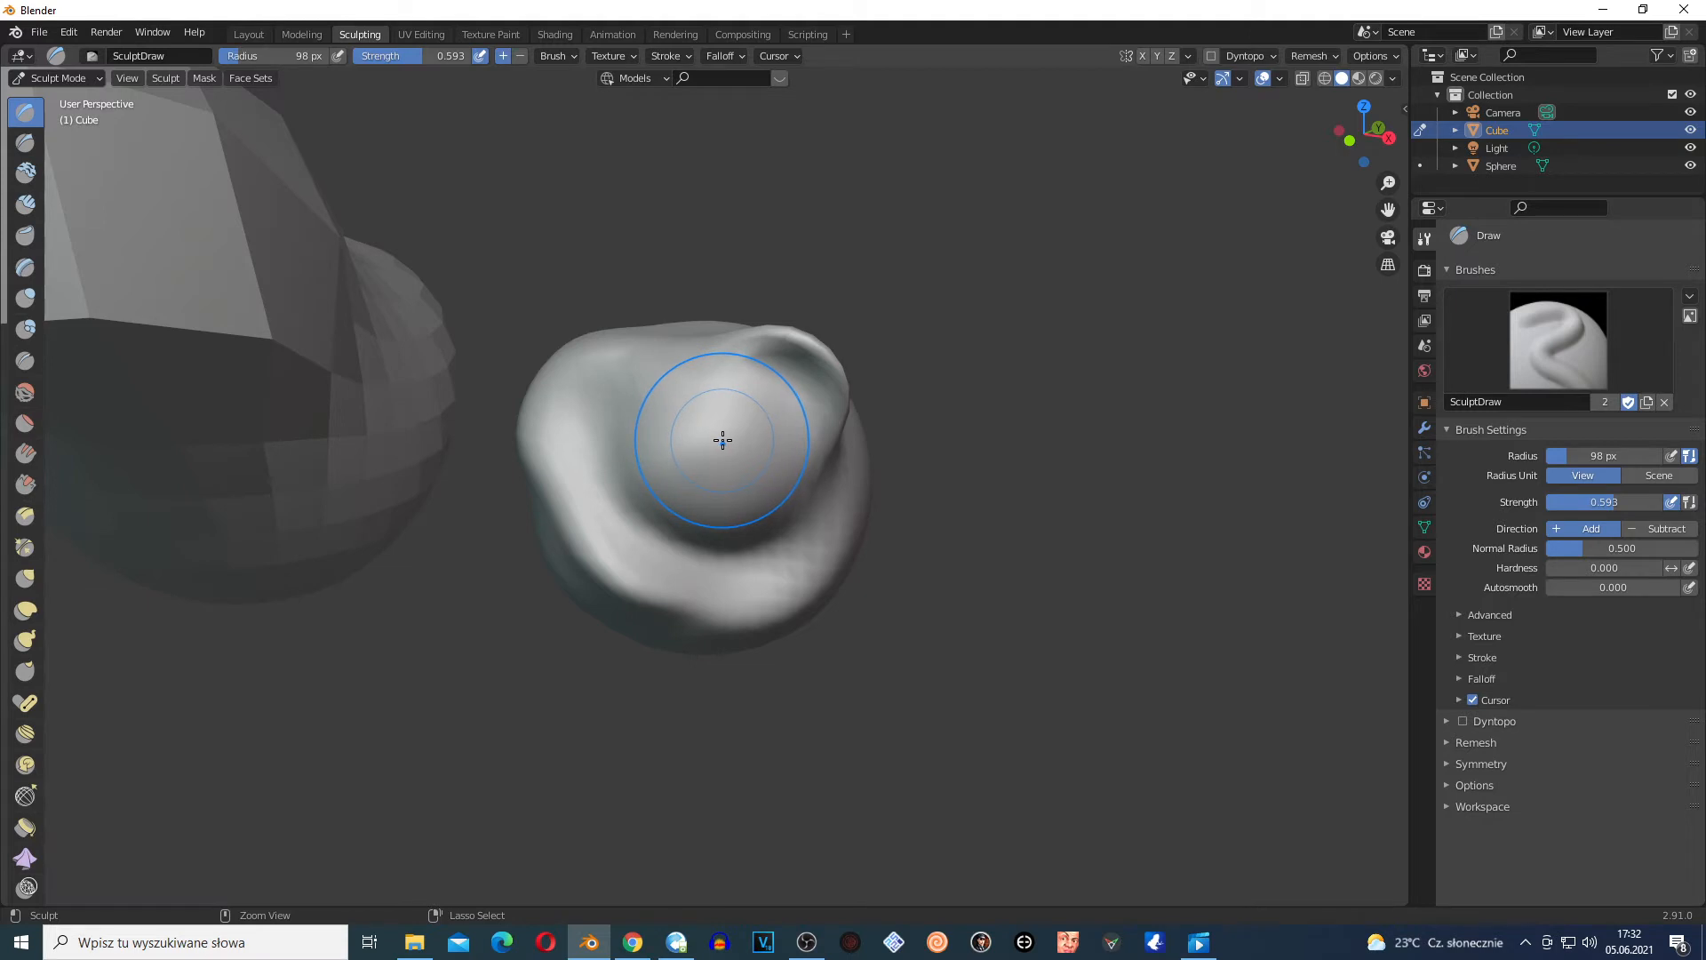
pyautogui.moveTo(722, 440); pyautogui.dragTo(750, 439)
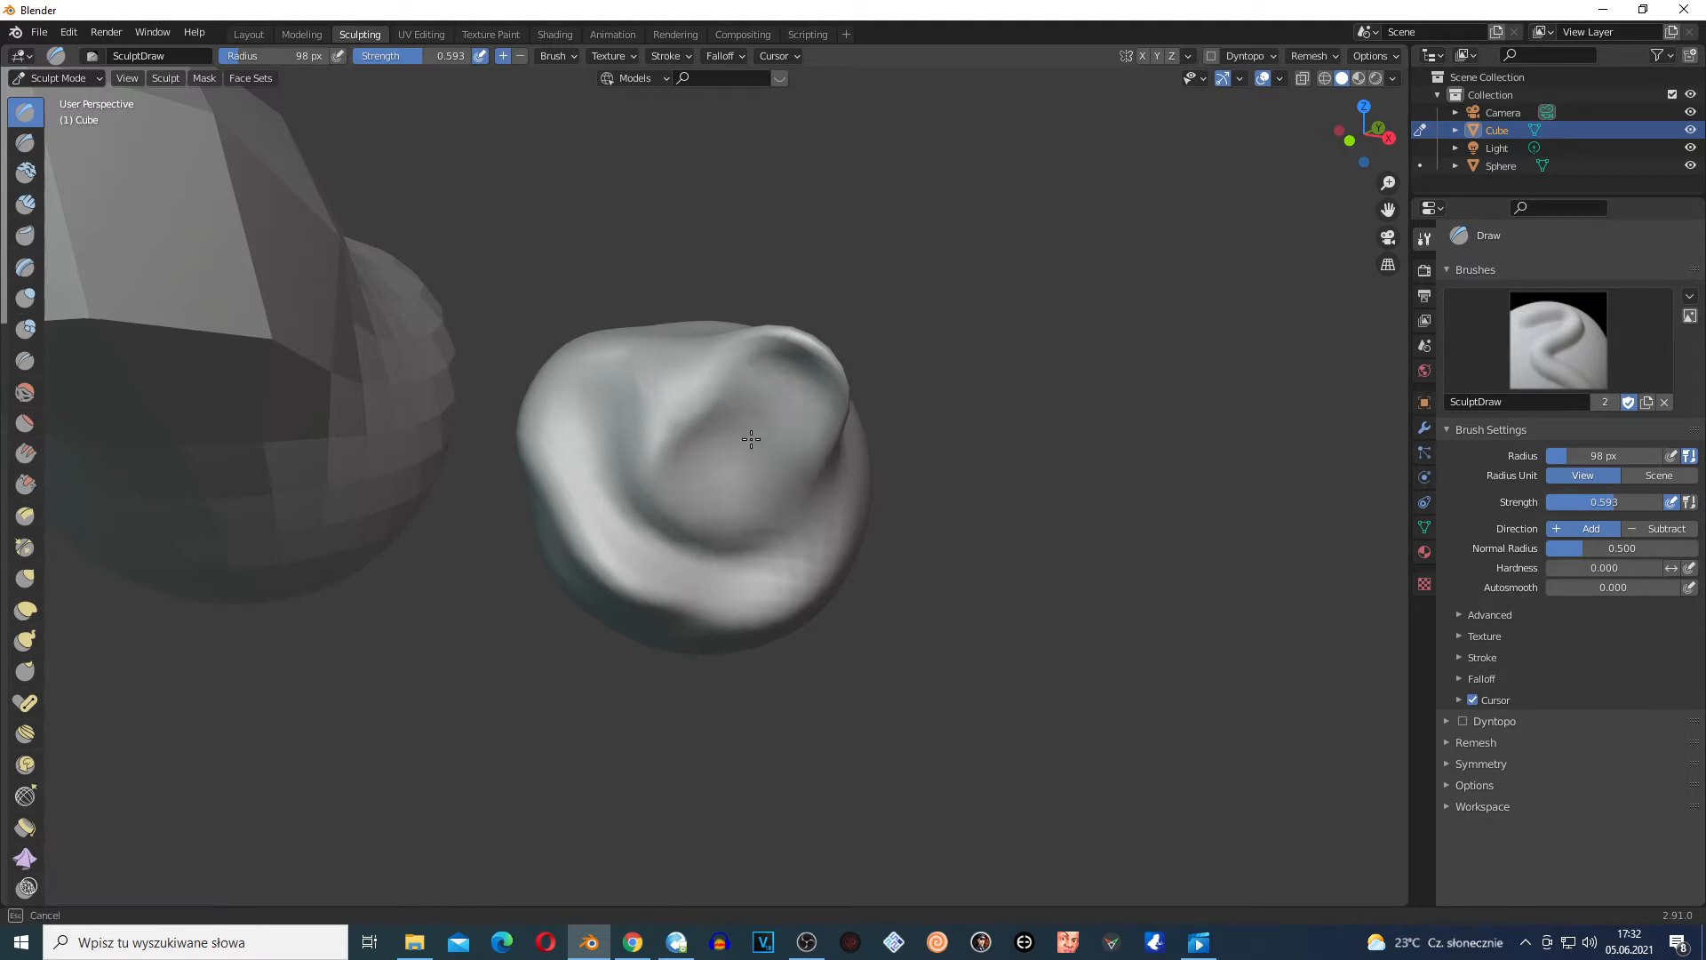
pyautogui.moveTo(672, 388)
pyautogui.mouseDown()
pyautogui.moveTo(746, 480)
pyautogui.moveTo(604, 569)
pyautogui.moveTo(800, 568)
pyautogui.moveTo(768, 443)
pyautogui.mouseUp()
pyautogui.moveTo(660, 463)
pyautogui.mouseDown()
pyautogui.moveTo(626, 440)
pyautogui.moveTo(738, 551)
pyautogui.moveTo(693, 533)
pyautogui.moveTo(640, 471)
pyautogui.moveTo(684, 524)
pyautogui.moveTo(720, 480)
pyautogui.moveTo(782, 533)
pyautogui.moveTo(710, 569)
pyautogui.mouseUp()
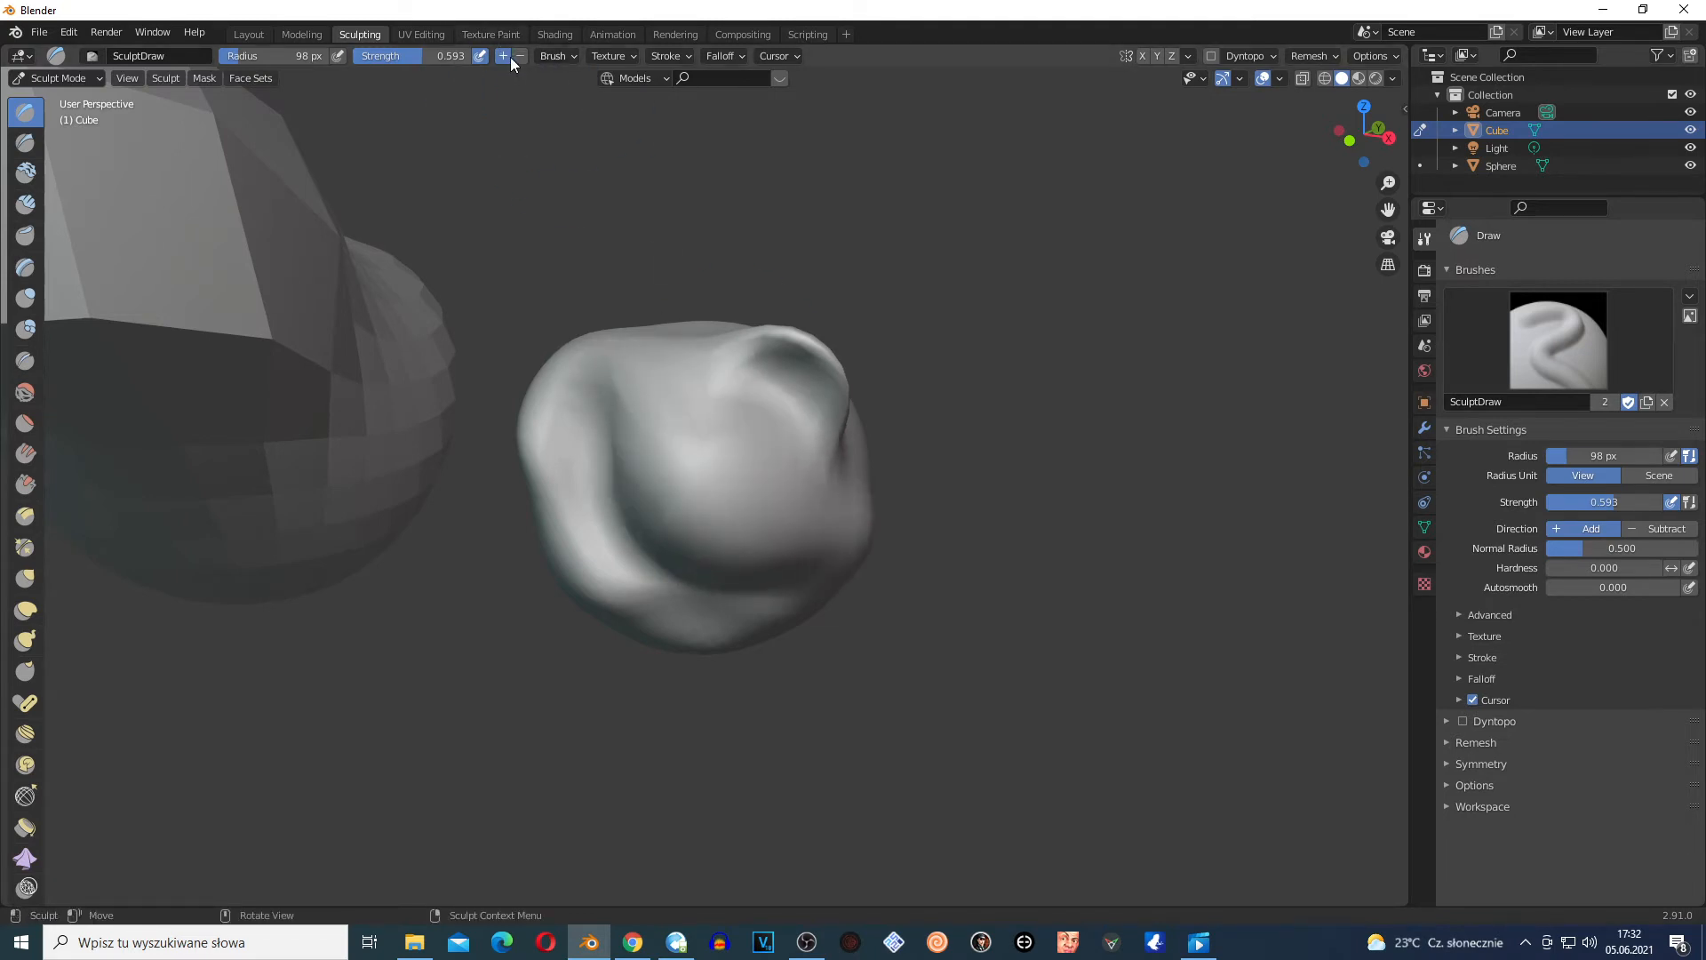
pyautogui.moveTo(751, 427)
pyautogui.mouseDown()
pyautogui.moveTo(776, 449)
pyautogui.moveTo(808, 430)
pyautogui.moveTo(765, 445)
pyautogui.moveTo(746, 498)
pyautogui.moveTo(795, 521)
pyautogui.moveTo(648, 408)
pyautogui.moveTo(615, 429)
pyautogui.mouseUp()
pyautogui.moveTo(723, 561); pyautogui.dragTo(711, 480)
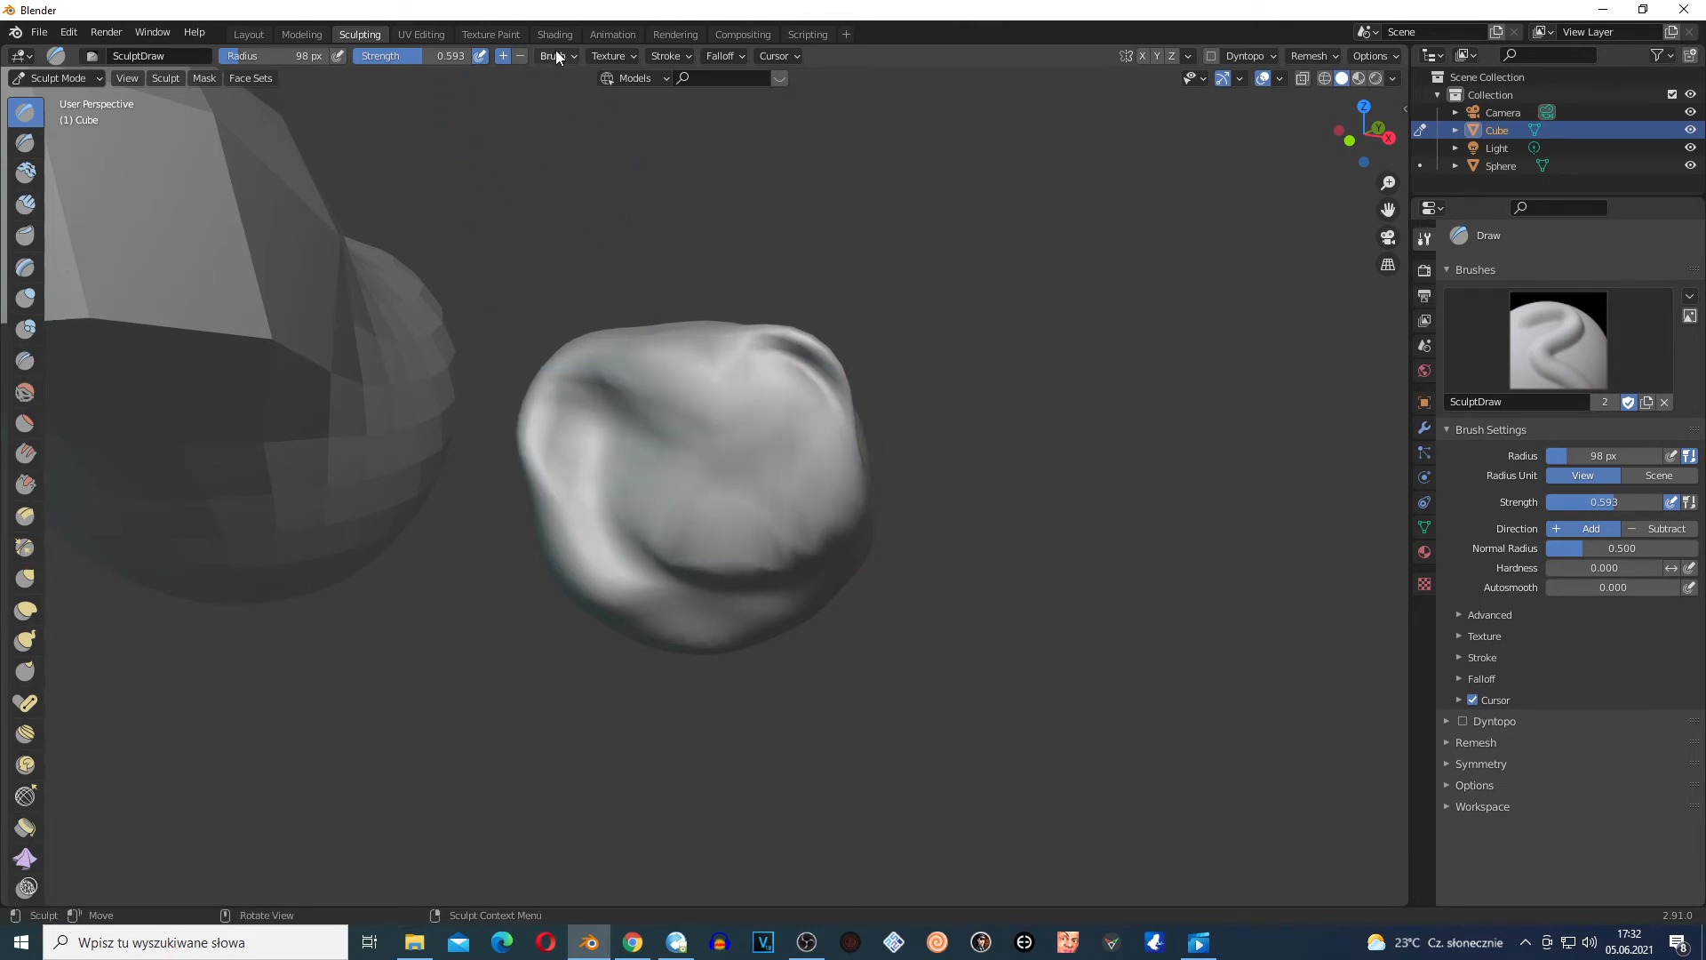
pyautogui.moveTo(803, 531)
pyautogui.mouseDown()
pyautogui.moveTo(702, 484)
pyautogui.moveTo(712, 461)
pyautogui.moveTo(661, 509)
pyautogui.moveTo(781, 533)
pyautogui.moveTo(710, 568)
pyautogui.moveTo(723, 551)
pyautogui.mouseUp()
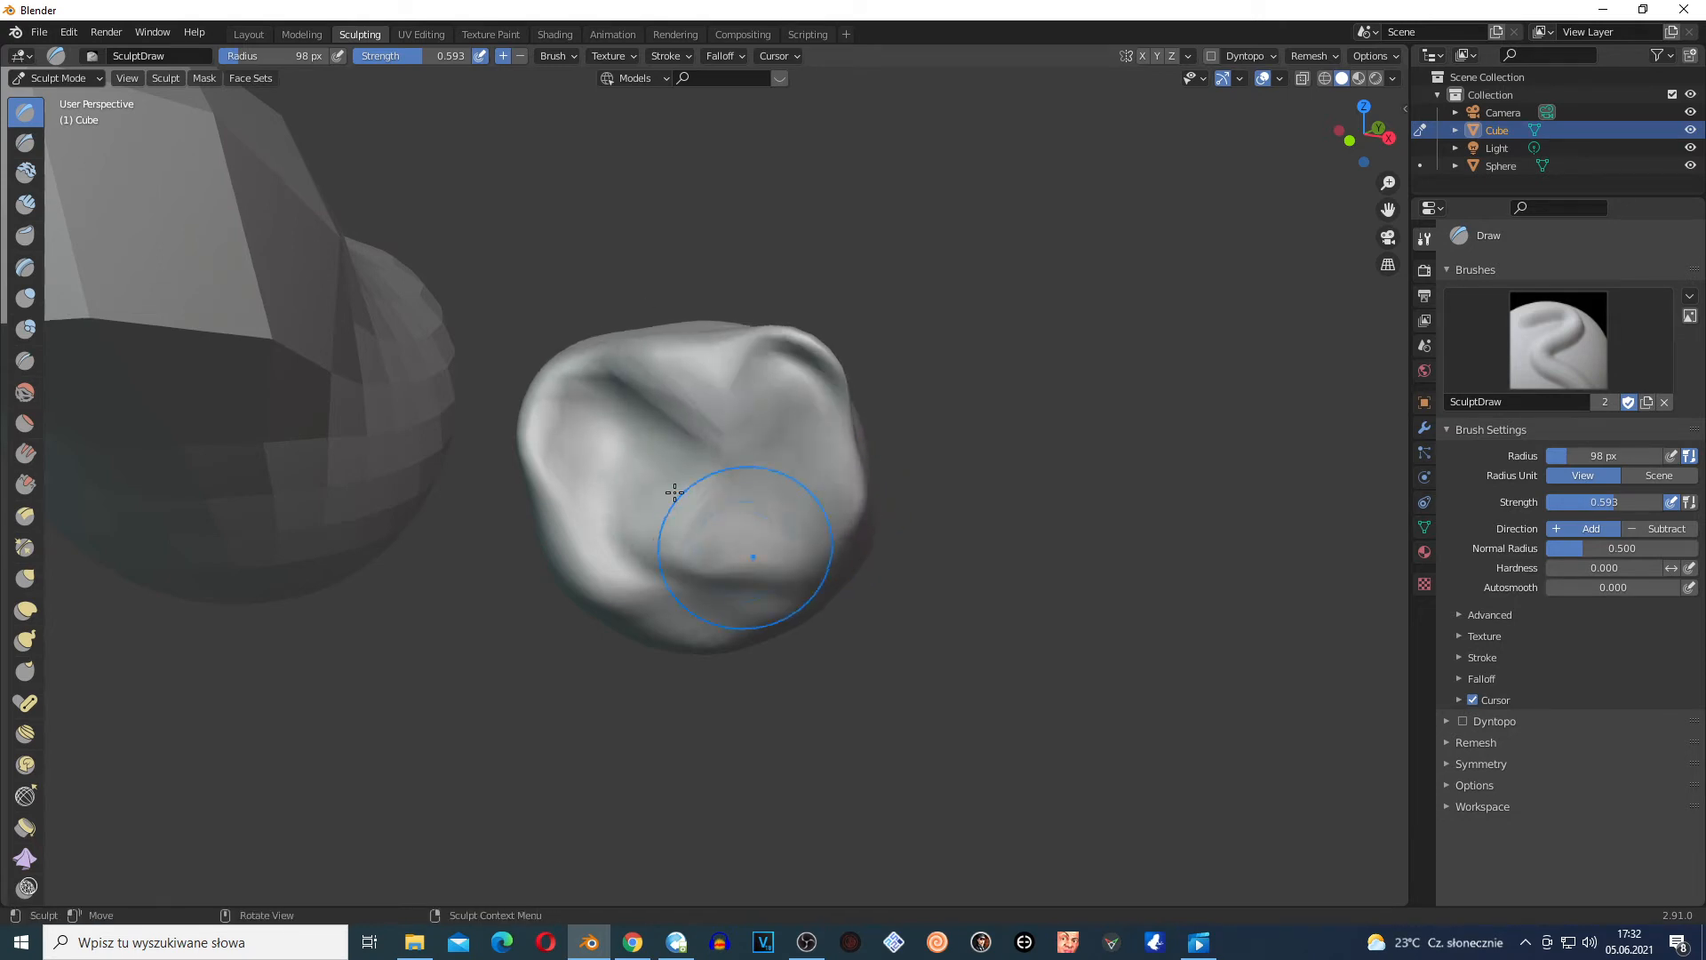
# Switch the Draw brush's radius unit to Scene and restore it to View
pyautogui.click(554, 56)
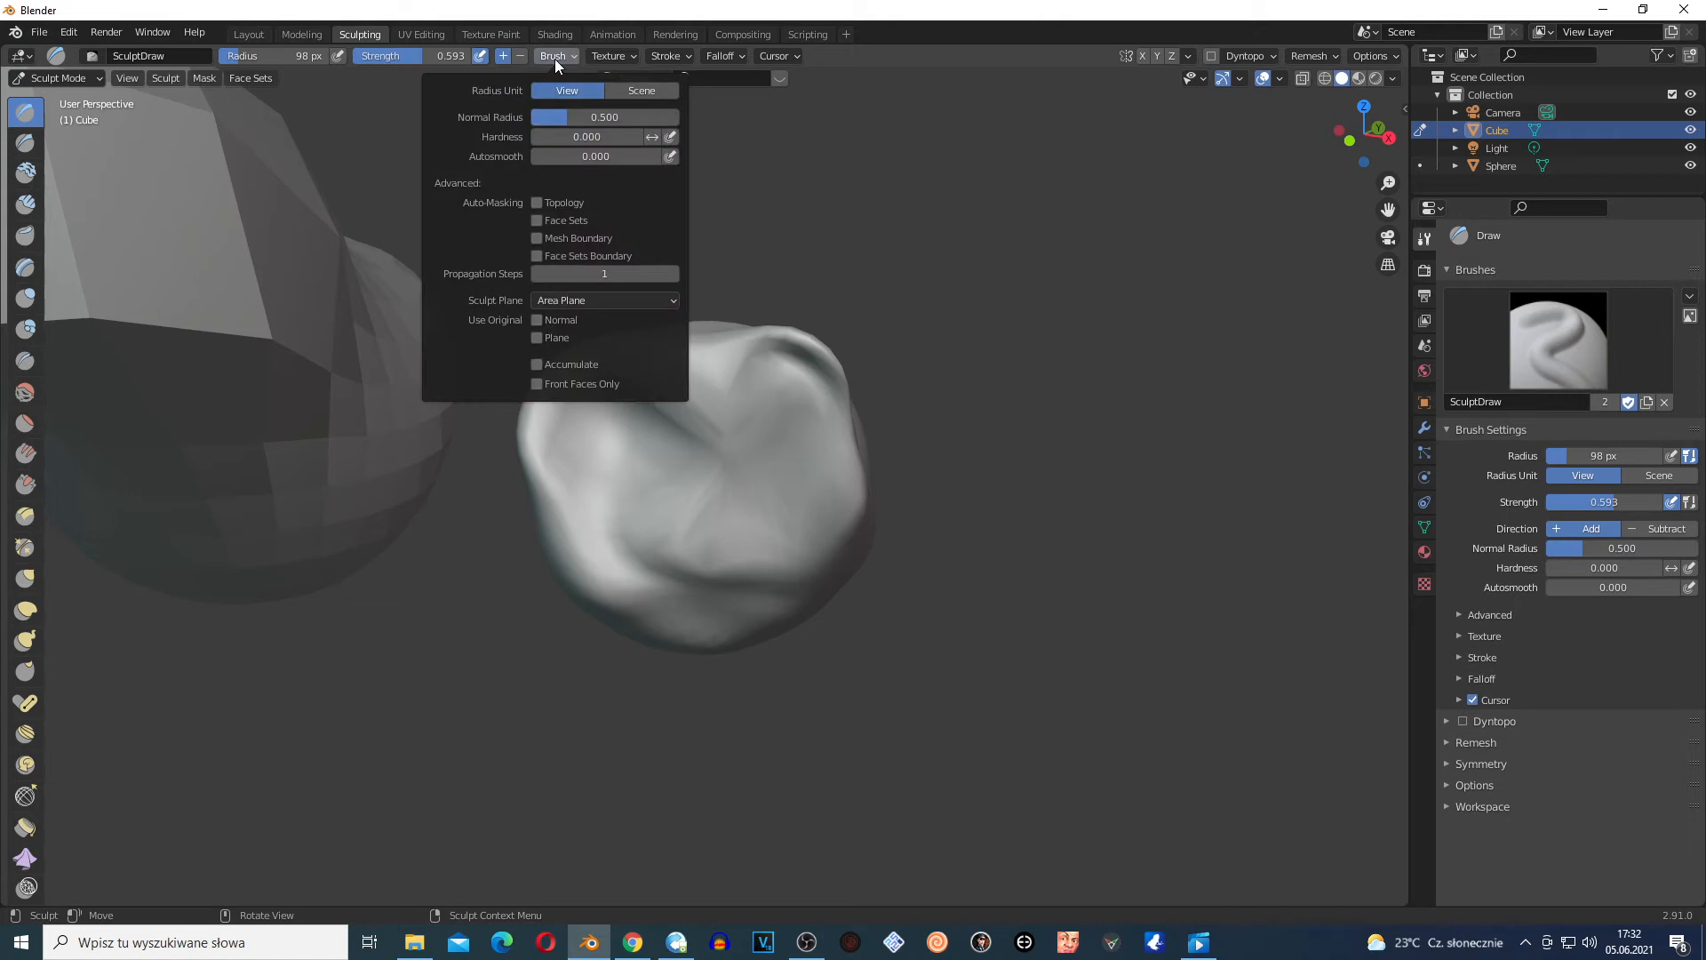
pyautogui.click(652, 93)
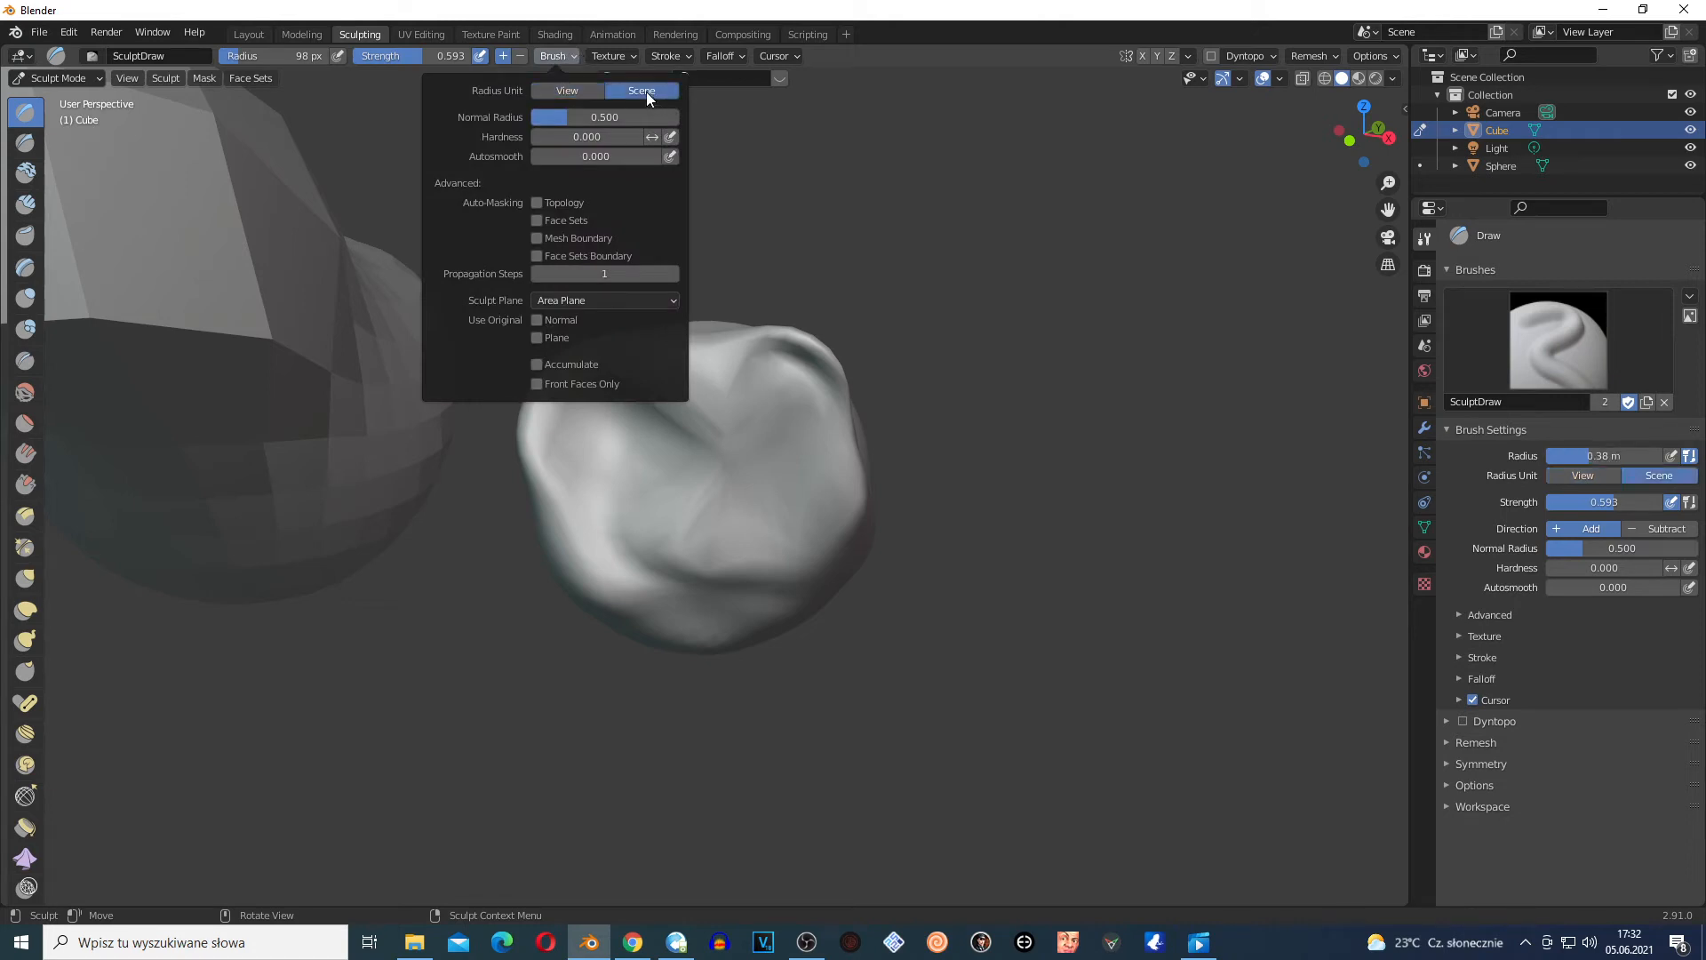
pyautogui.click(573, 91)
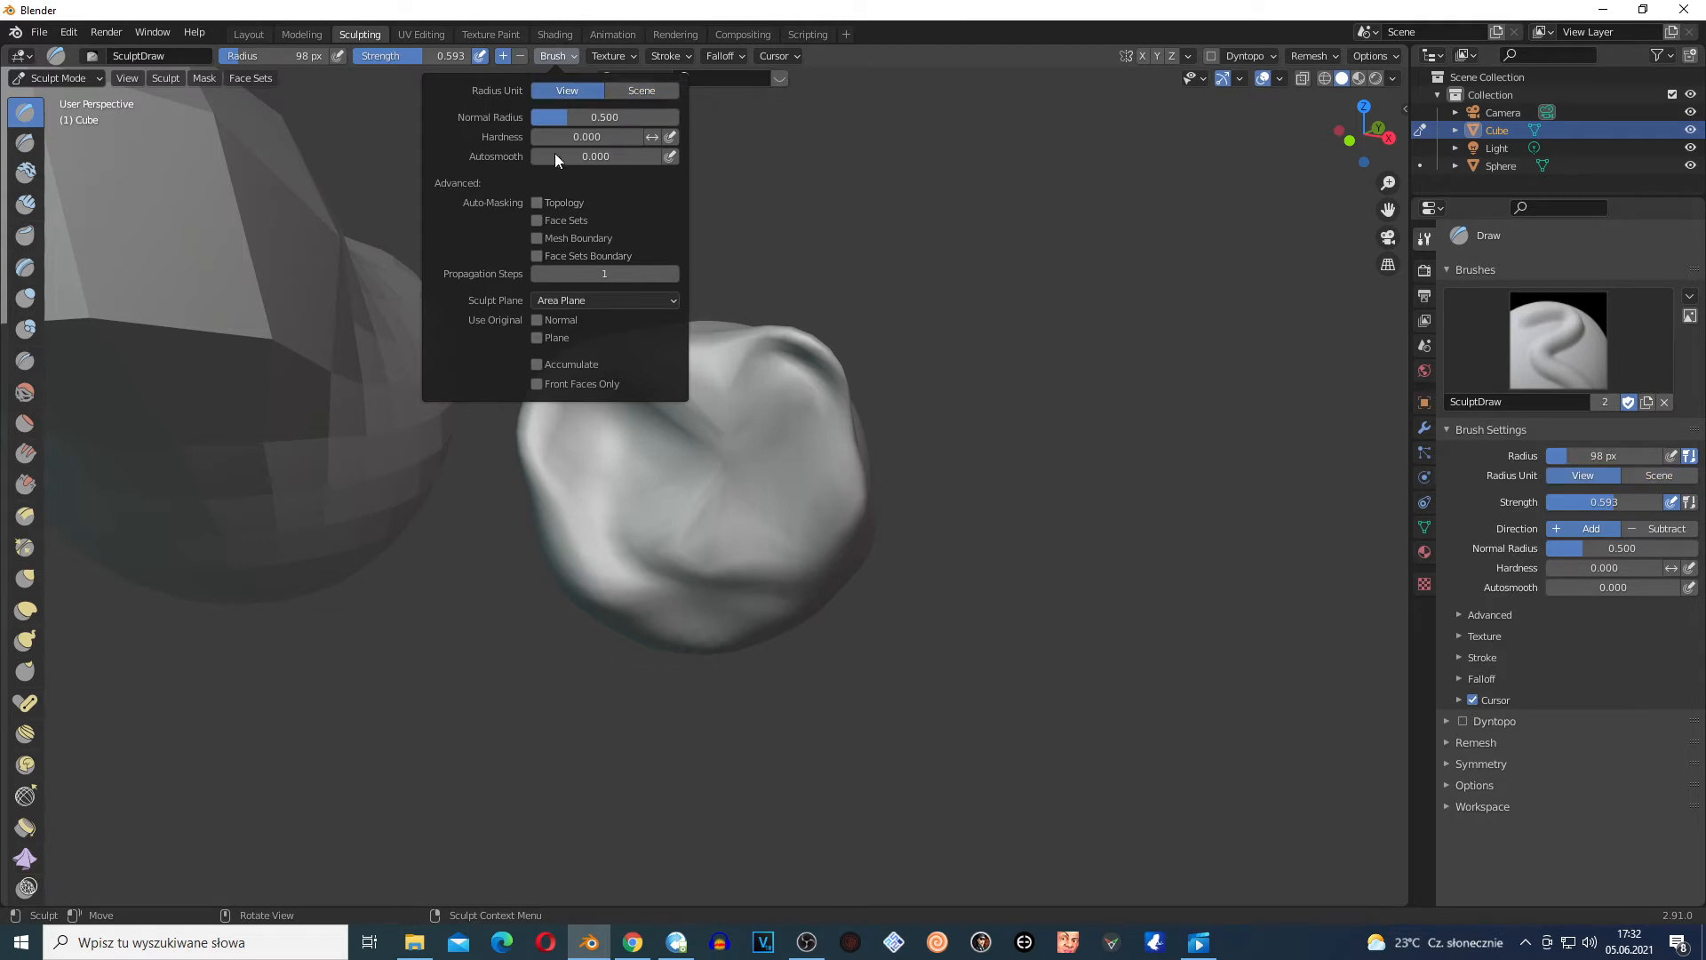
pyautogui.click(572, 57)
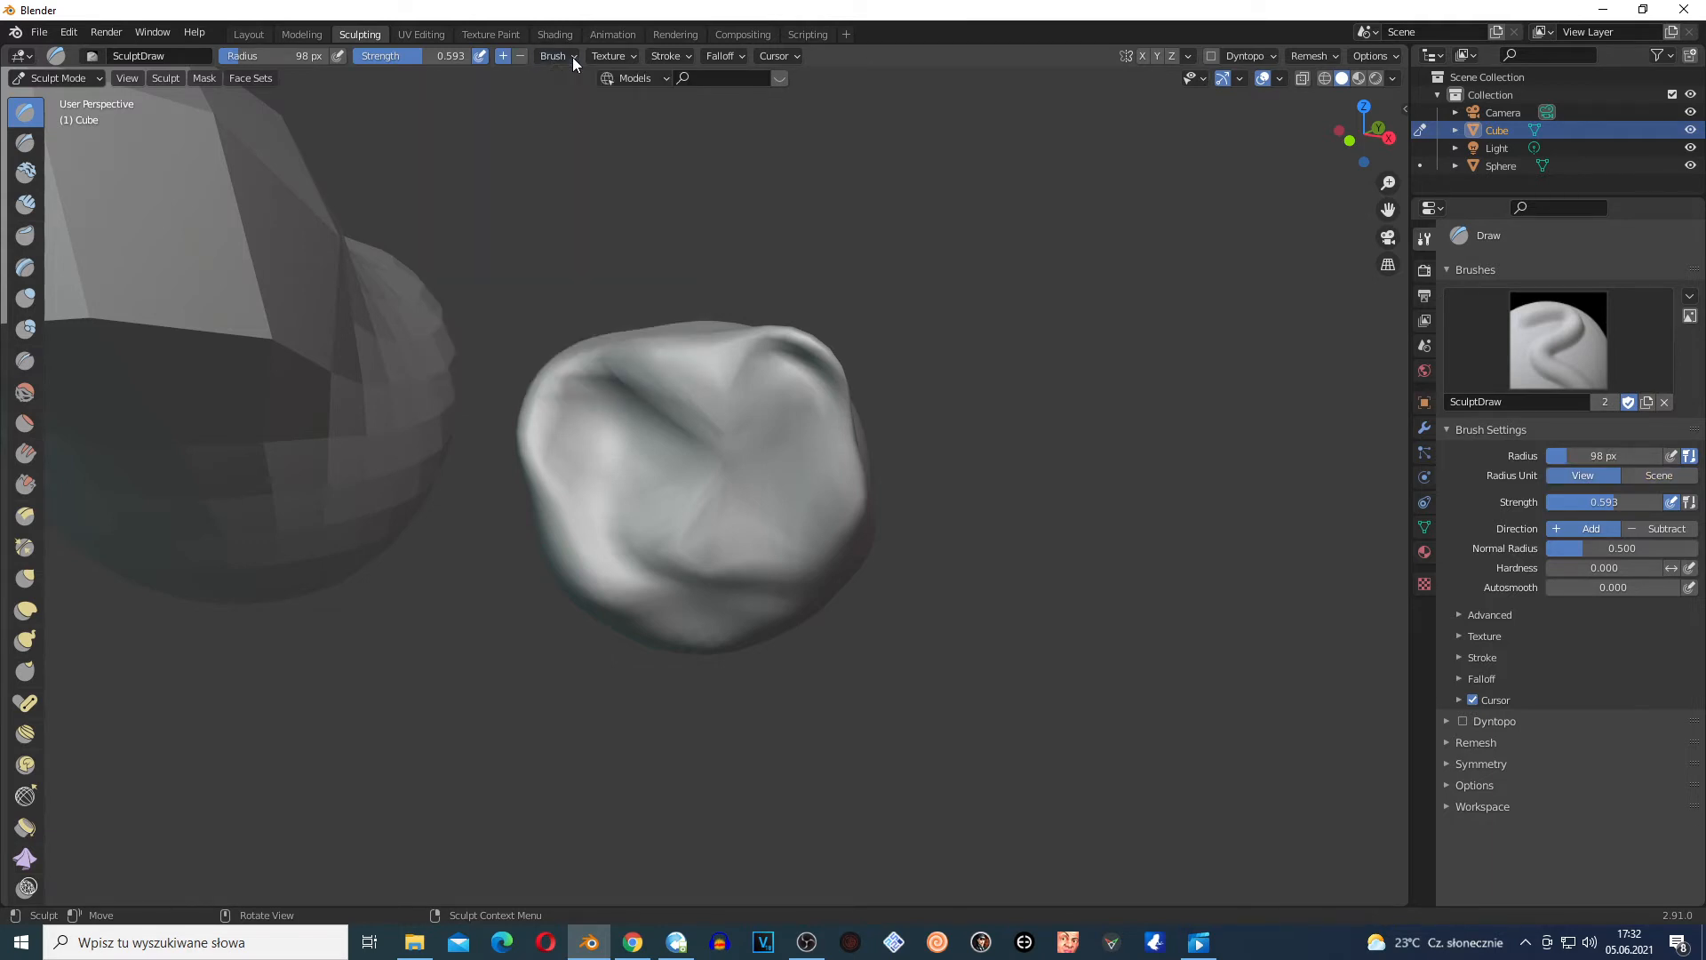
# Look through the stroke methods available for the Draw brush, keeping Space
pyautogui.click(677, 52)
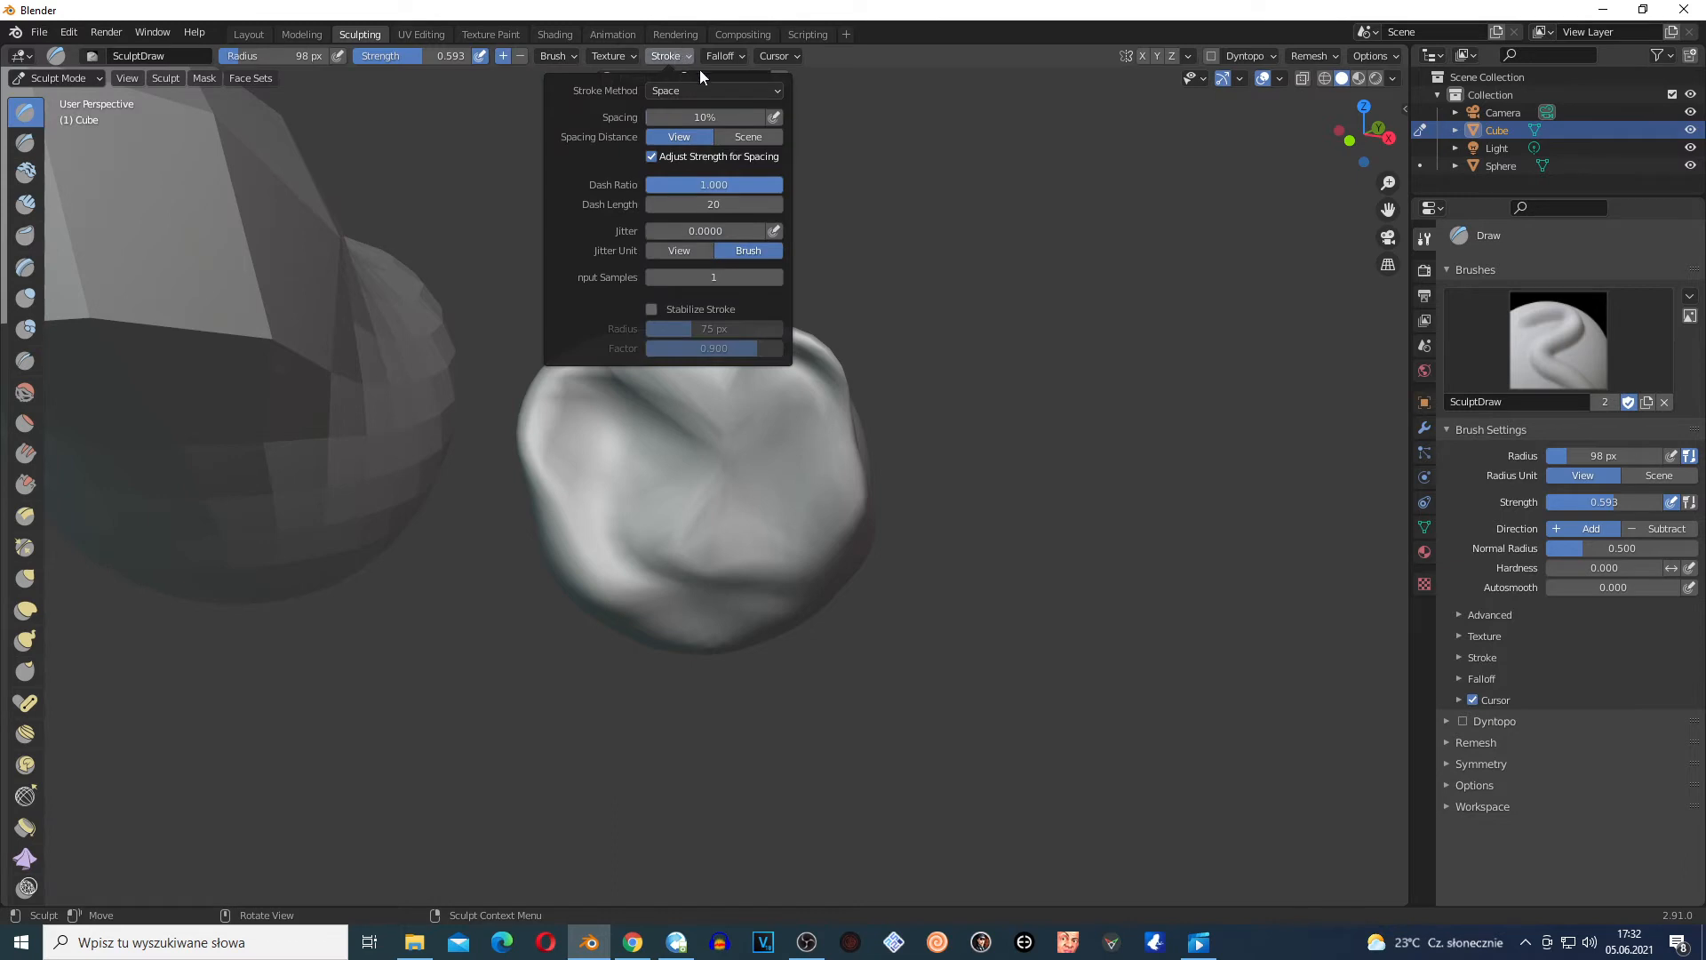
pyautogui.click(700, 92)
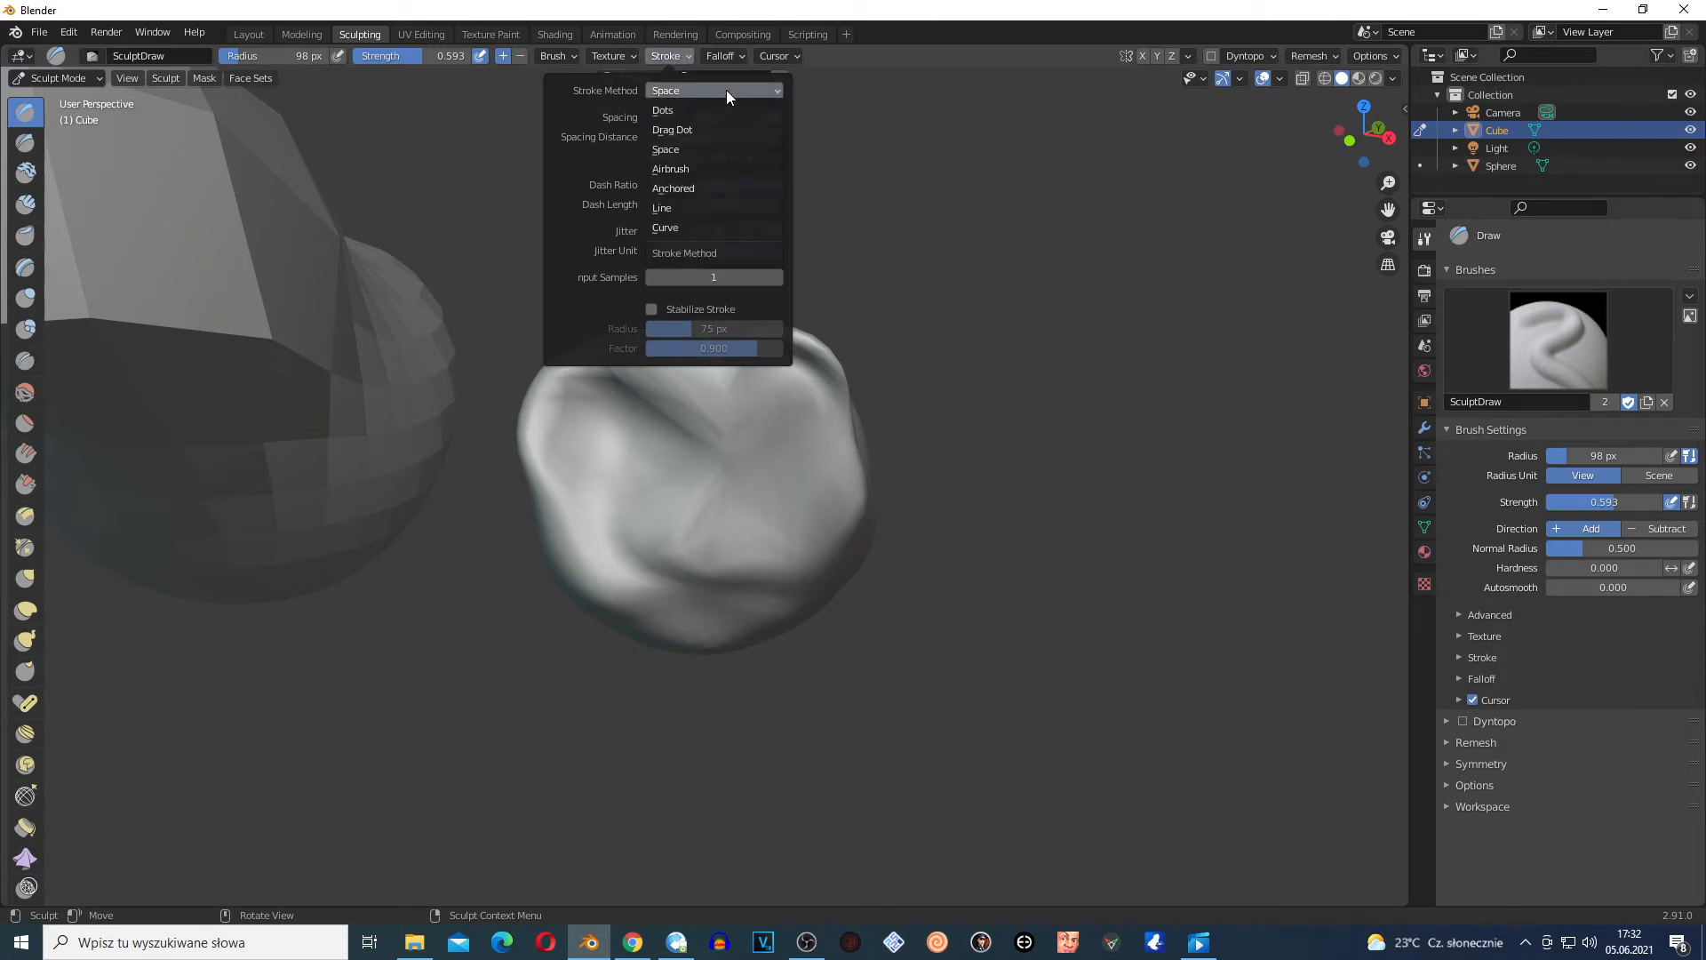
pyautogui.click(714, 89)
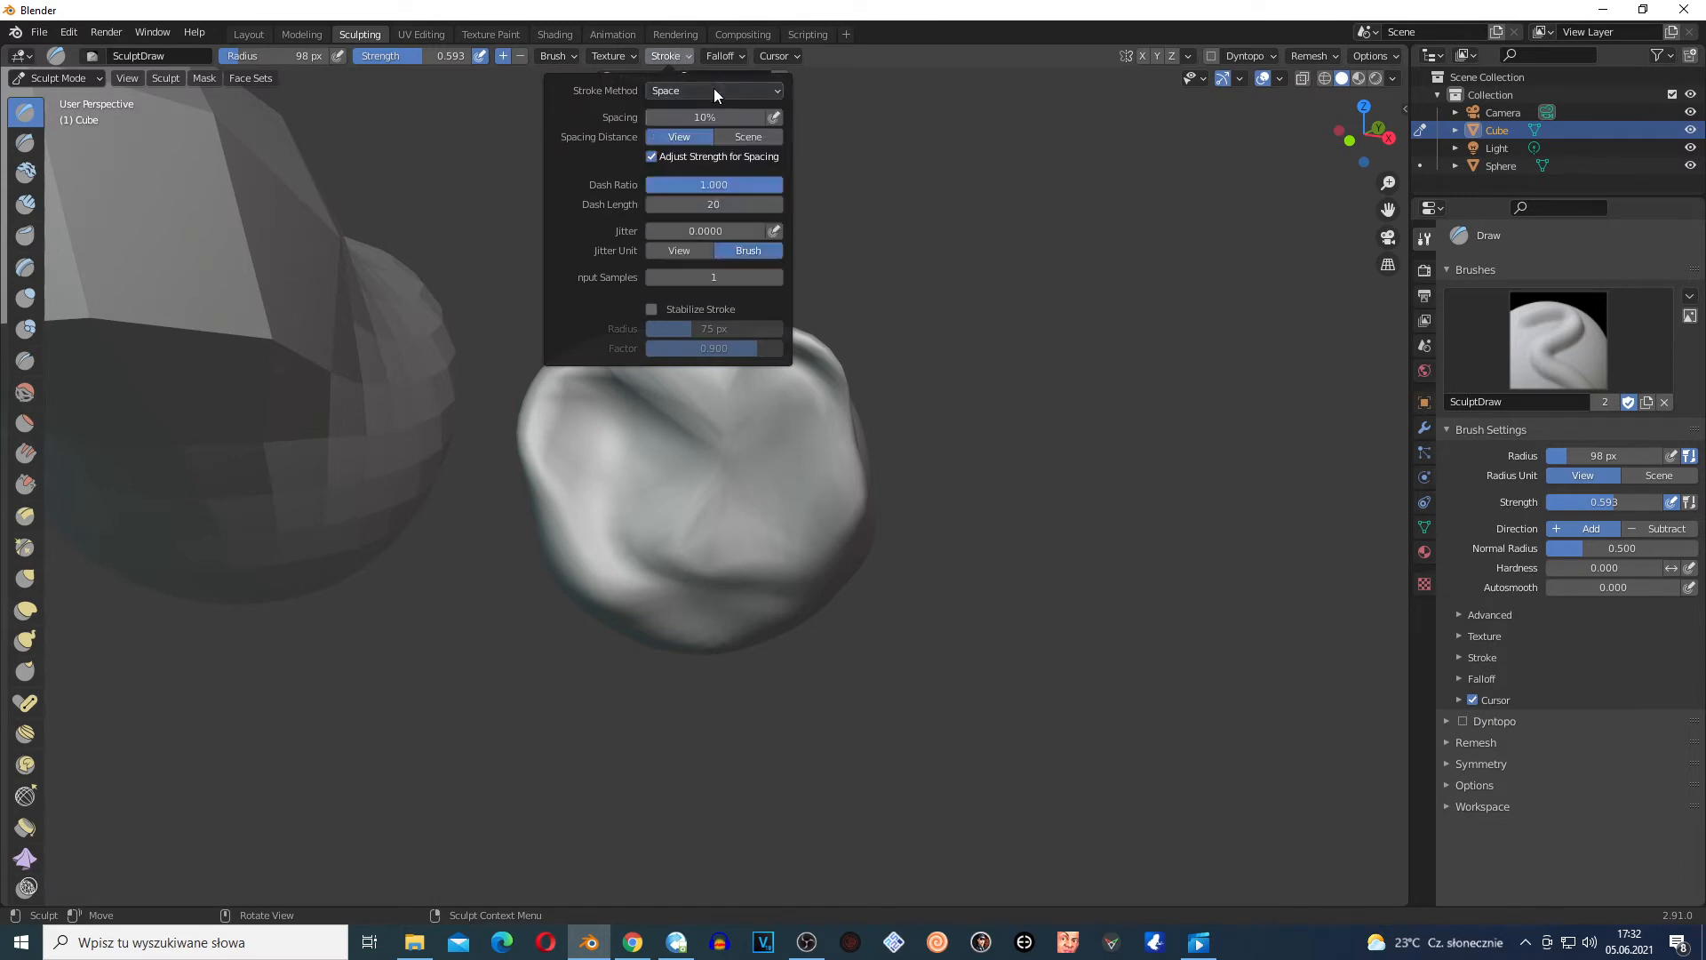
# Return to the Layout workspace and delete both sculpted objects, the cube and the sphere
pyautogui.click(248, 34)
pyautogui.moveTo(921, 591); pyautogui.dragTo(310, 209)
pyautogui.press('x')
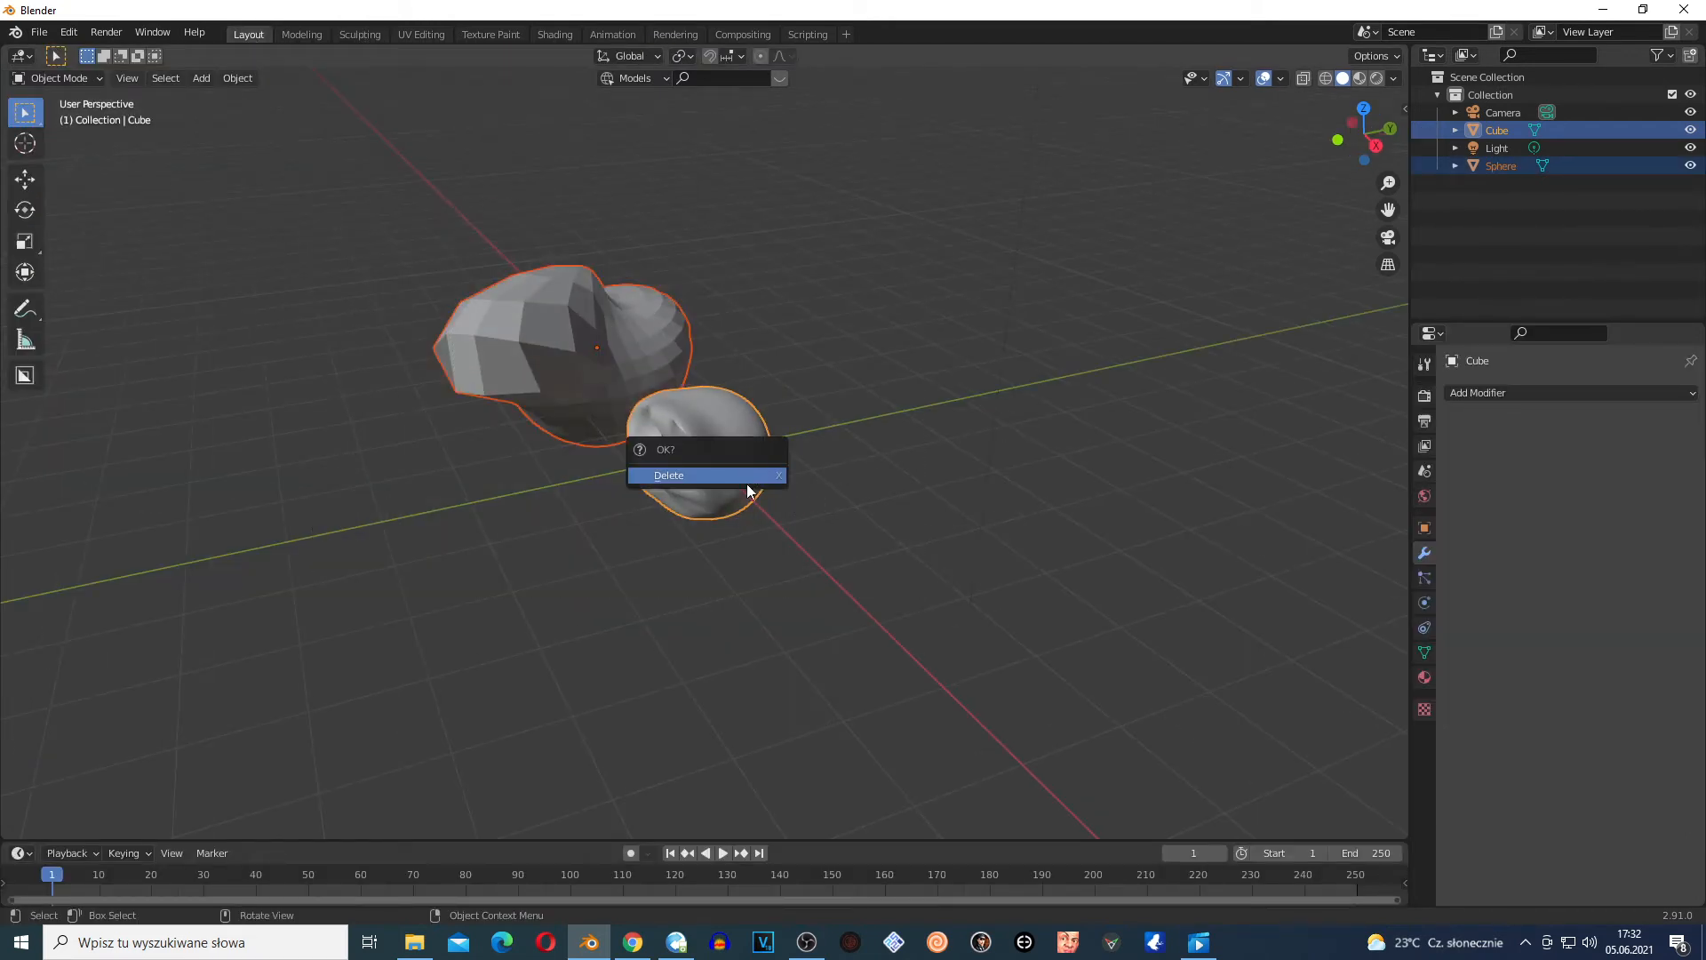
pyautogui.click(753, 471)
# Add a plane mesh at the scene's centre and scale it up several times its size
pyautogui.hotkey('shift', 'a')
pyautogui.moveTo(734, 489)
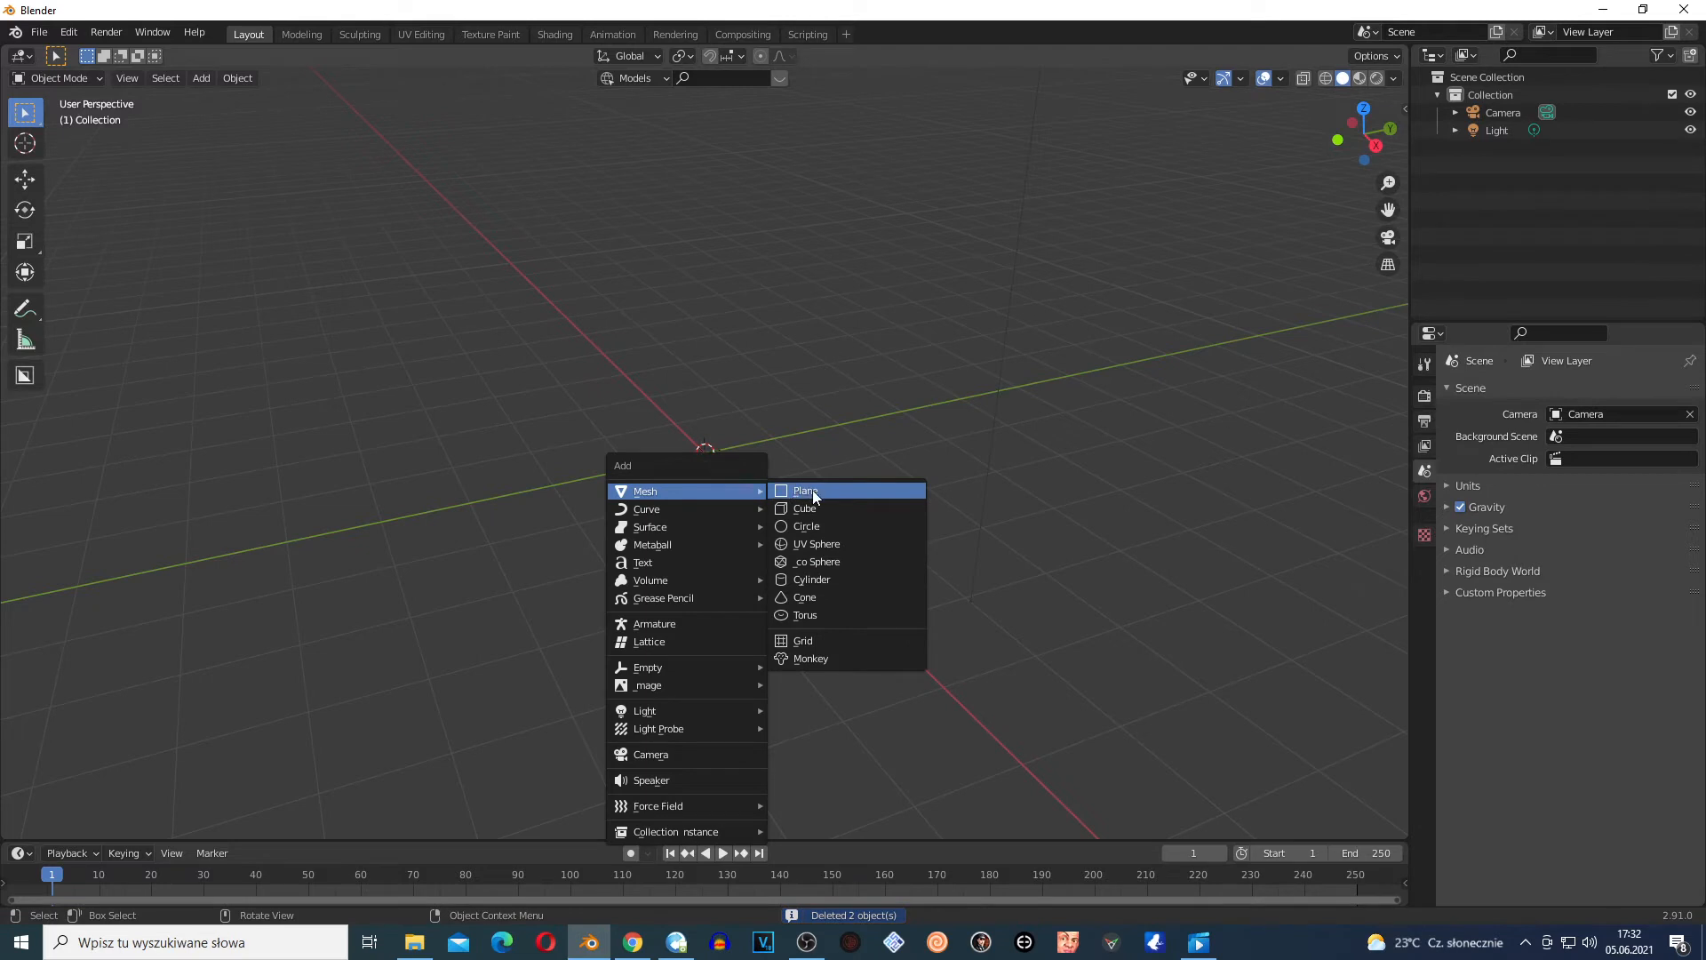
pyautogui.click(798, 492)
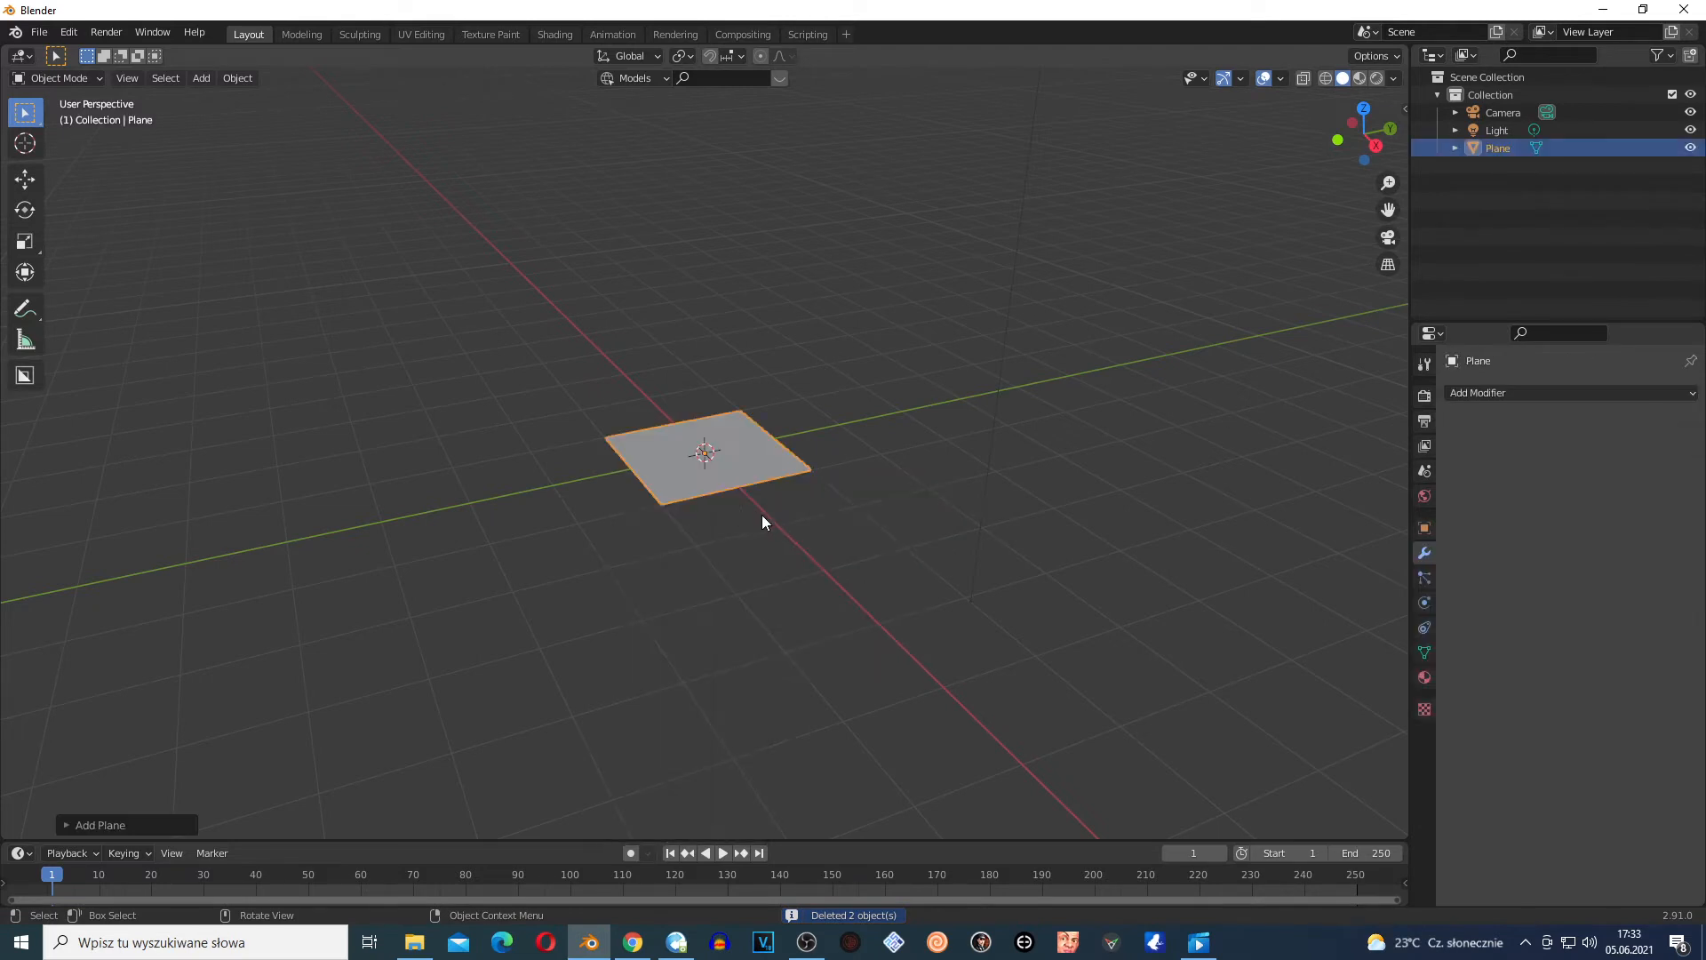
pyautogui.press('s')
pyautogui.click(1027, 824)
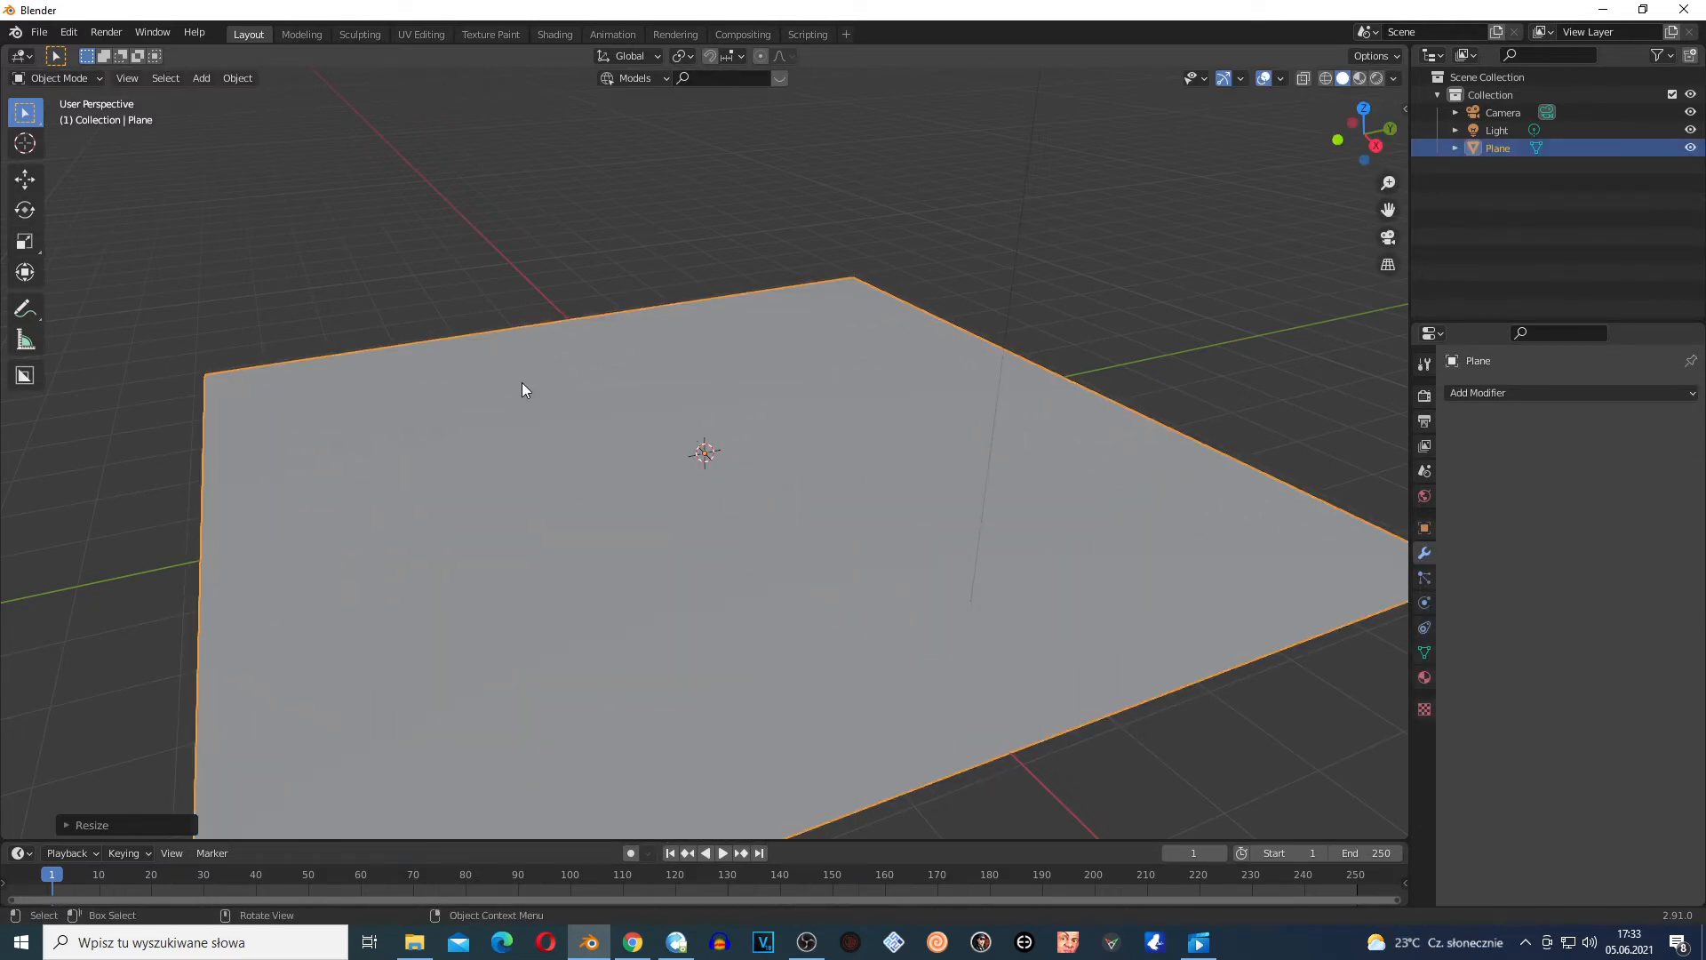
# Subdivide the plane in Edit Mode with 40 cuts and return to Object Mode
pyautogui.press('Tab')
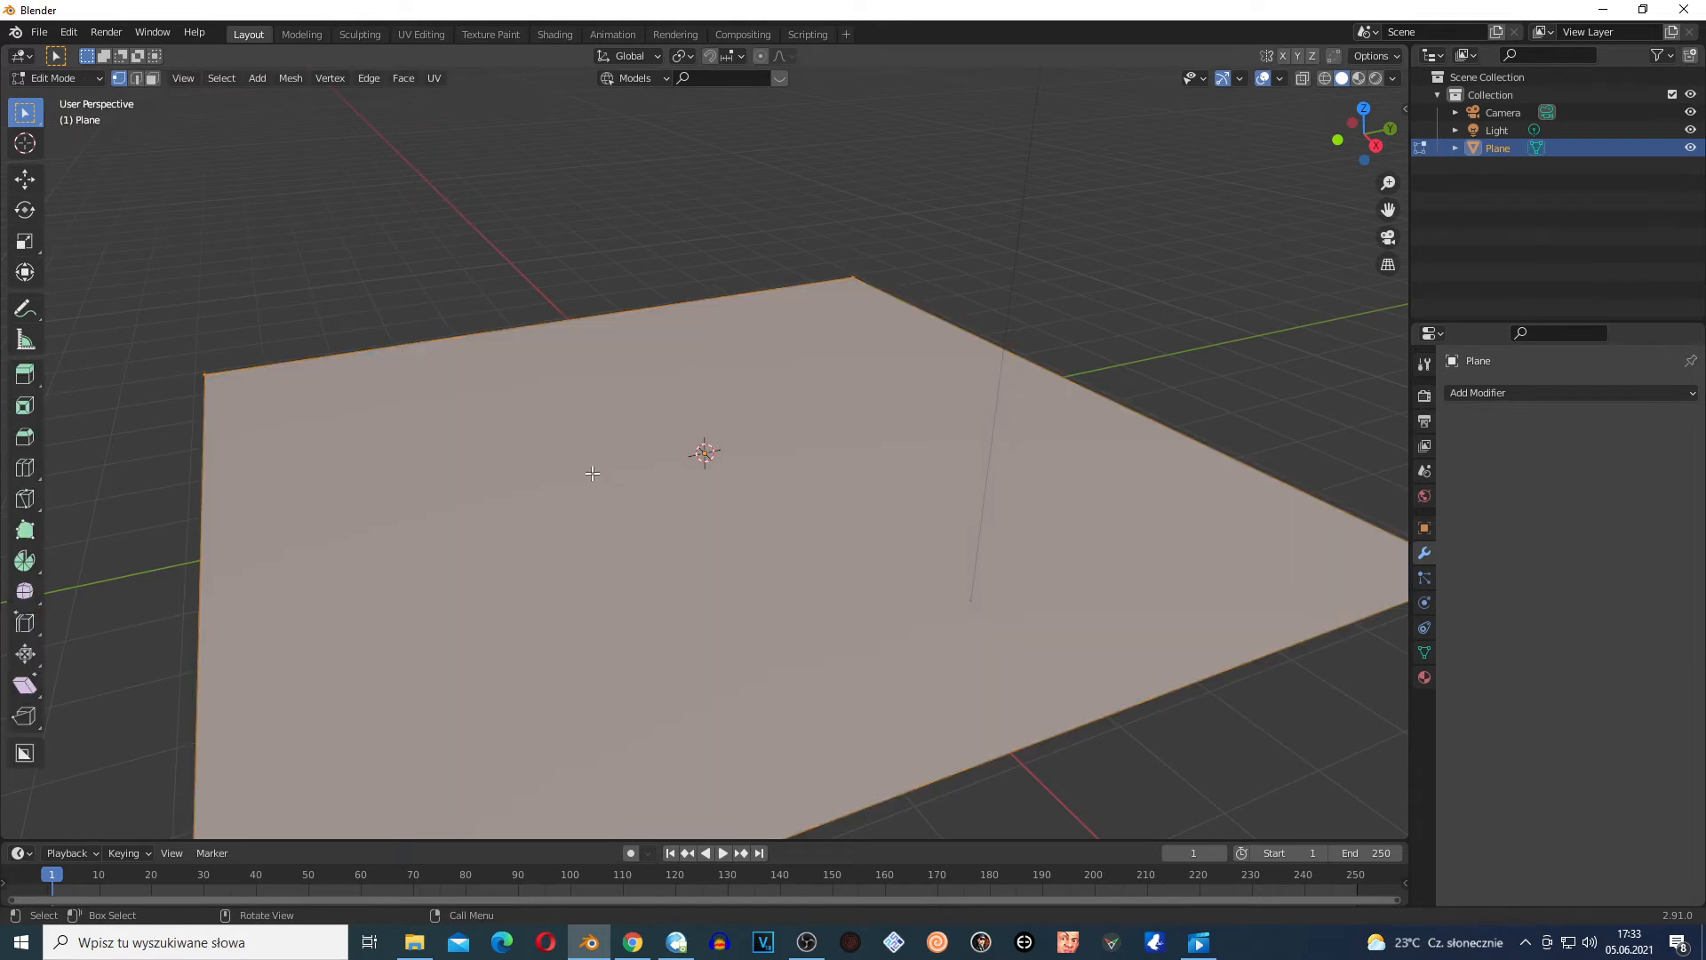
pyautogui.rightClick(560, 454)
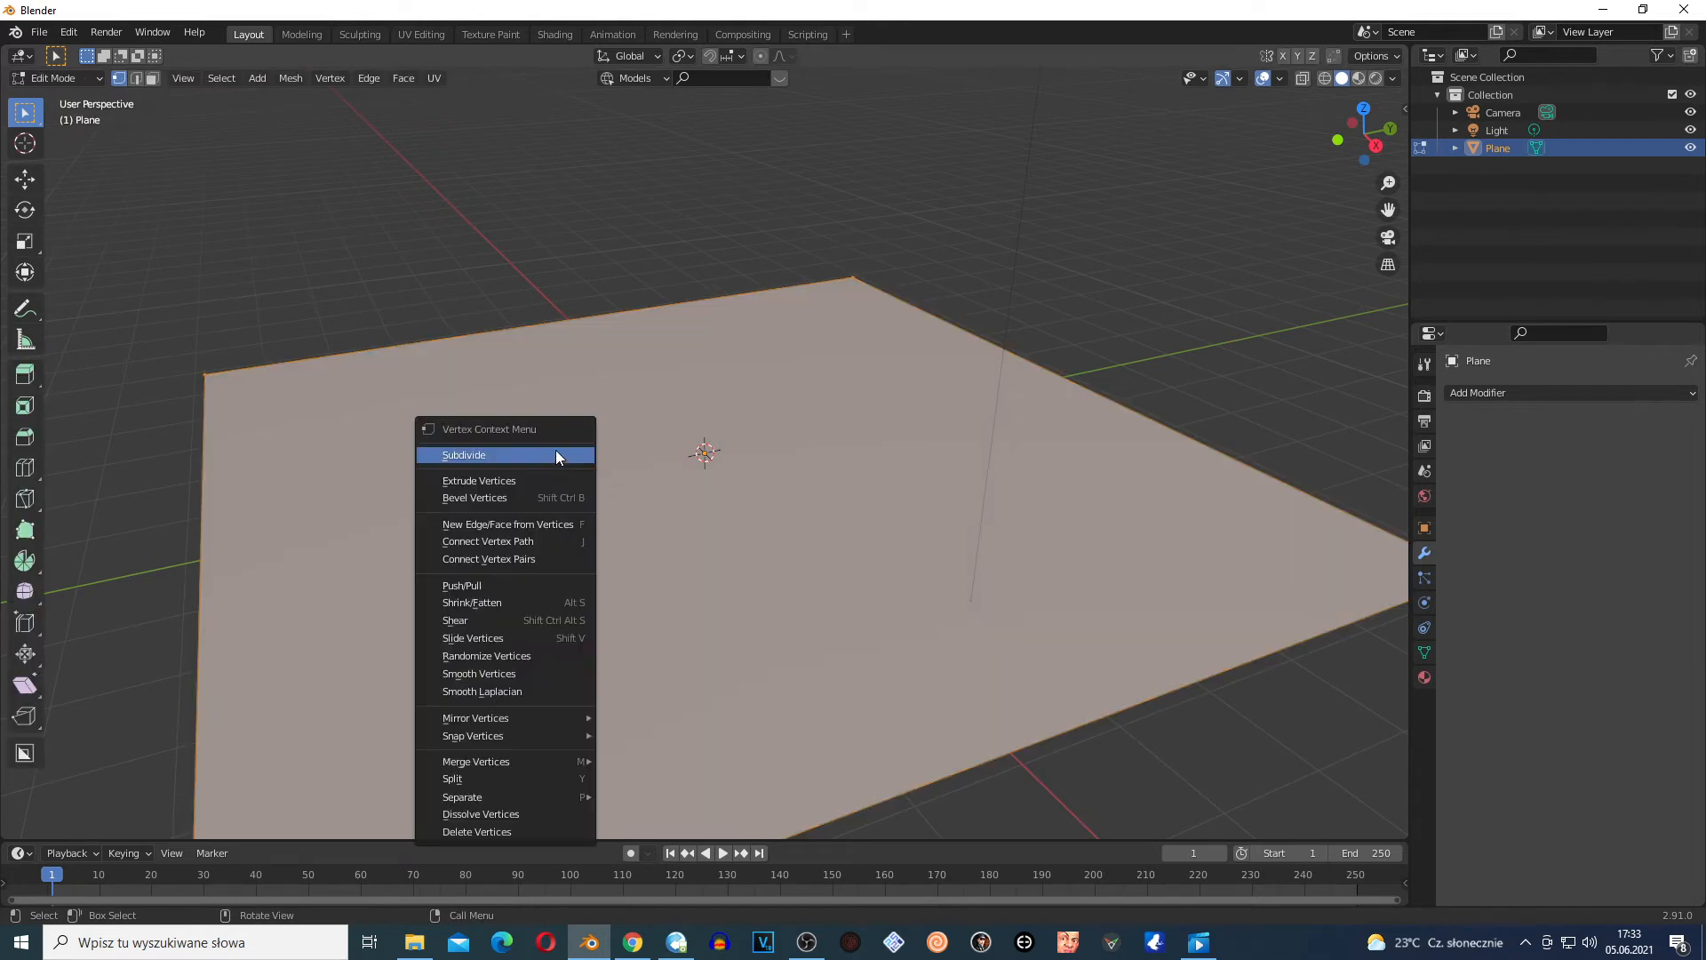
pyautogui.click(462, 456)
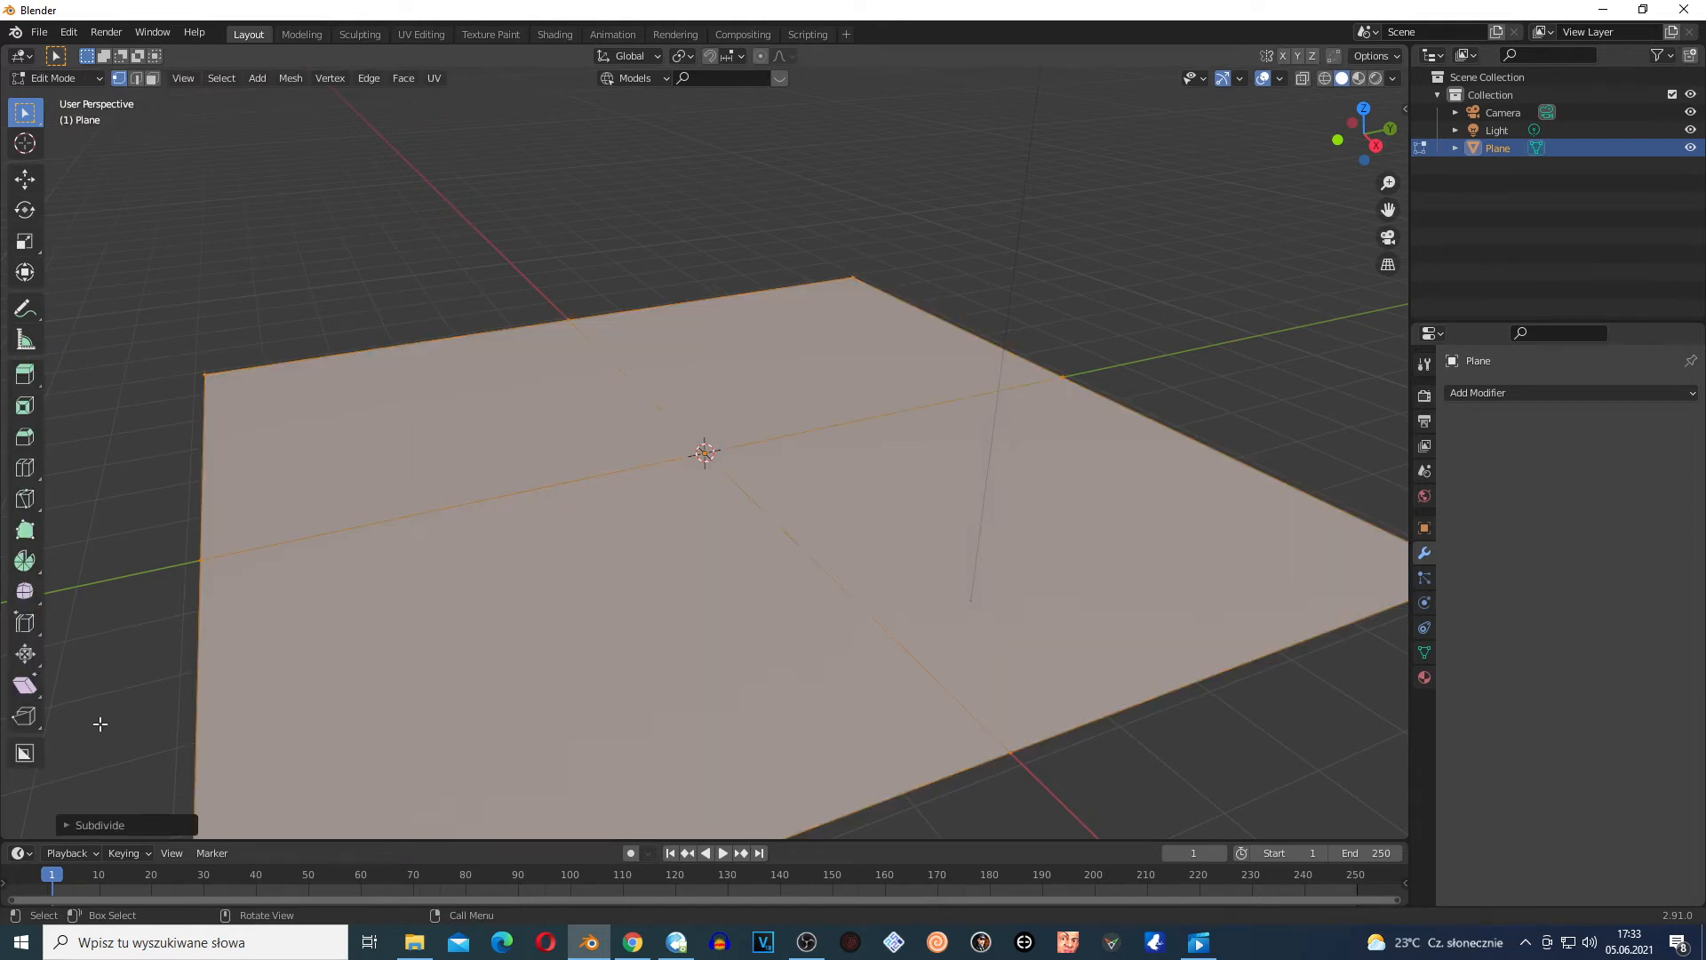
pyautogui.click(67, 824)
pyautogui.click(213, 701)
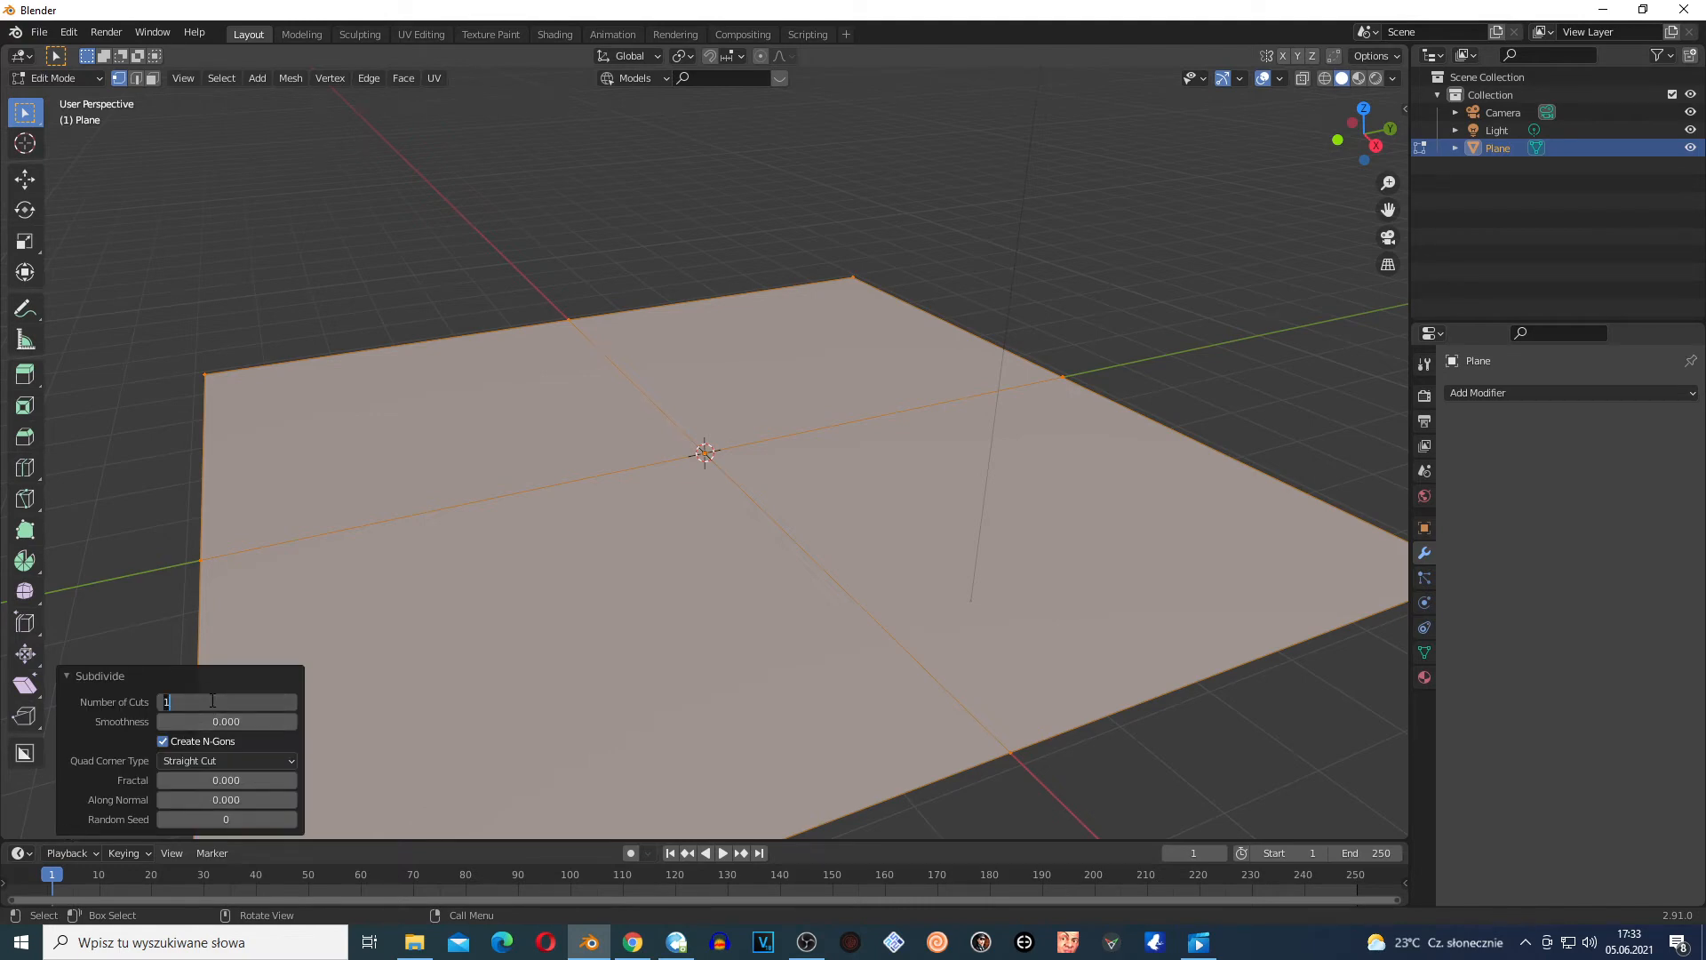
pyautogui.write('40')
pyautogui.press('Return')
pyautogui.click(573, 249)
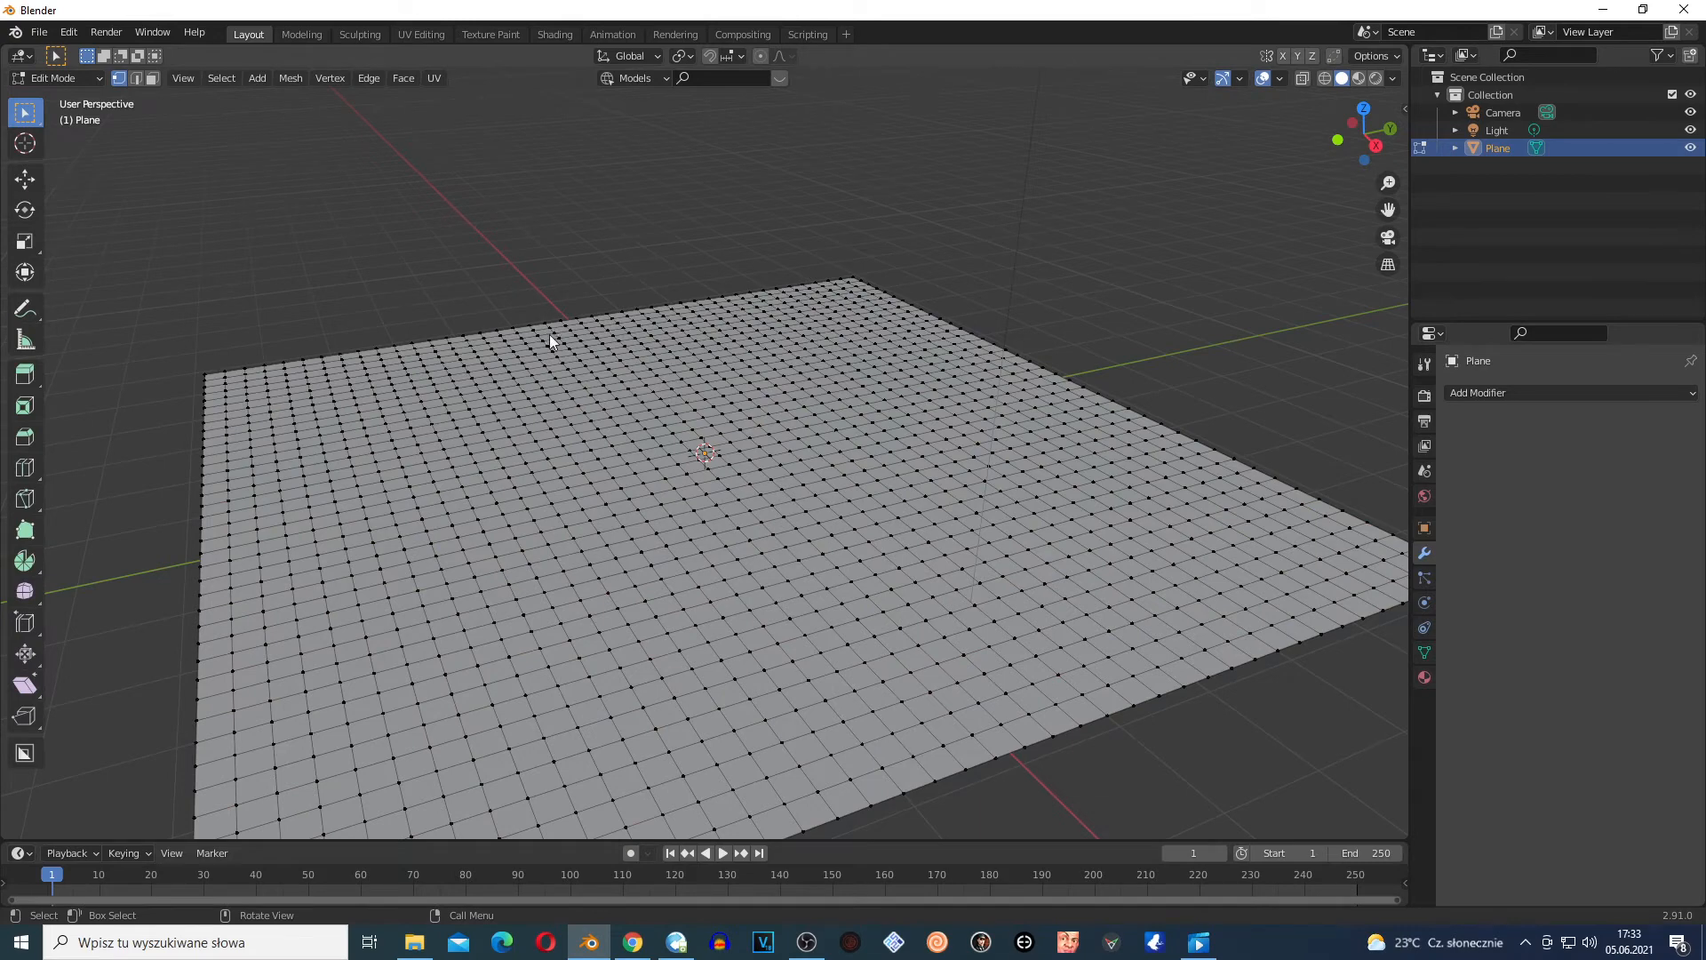
pyautogui.press('Tab')
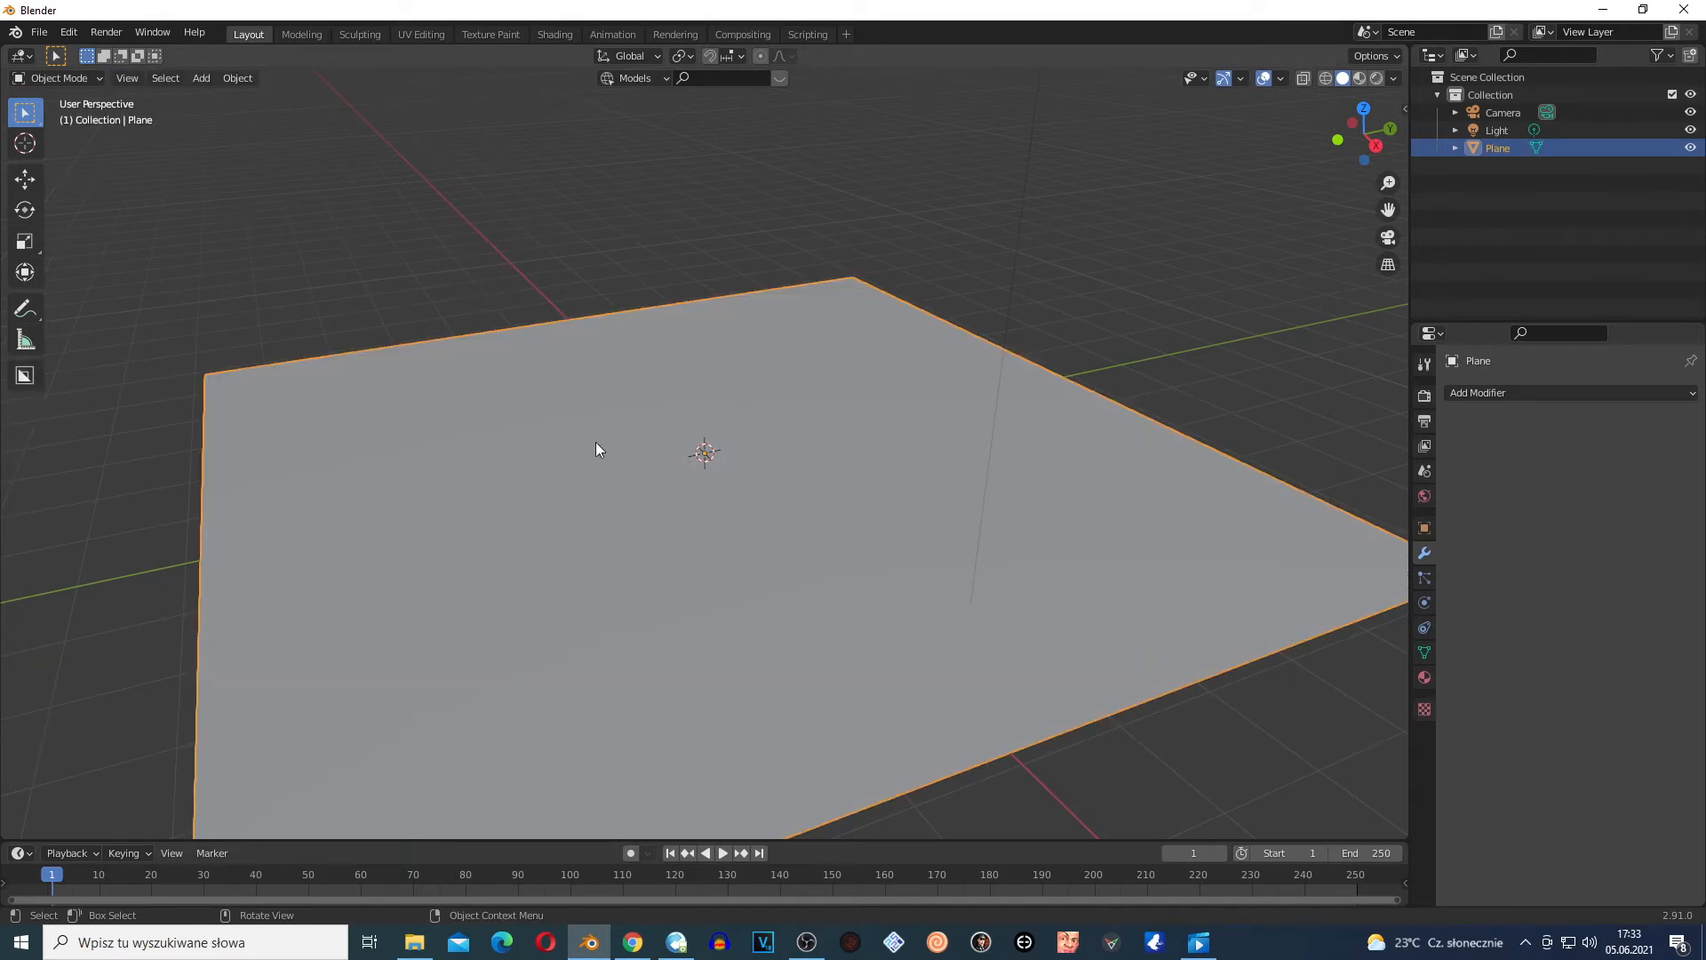
# In the Sculpting workspace, sculpt a straight vertical Draw stroke near the plane's left edge, using the Space method and a 54 px radius
pyautogui.click(362, 35)
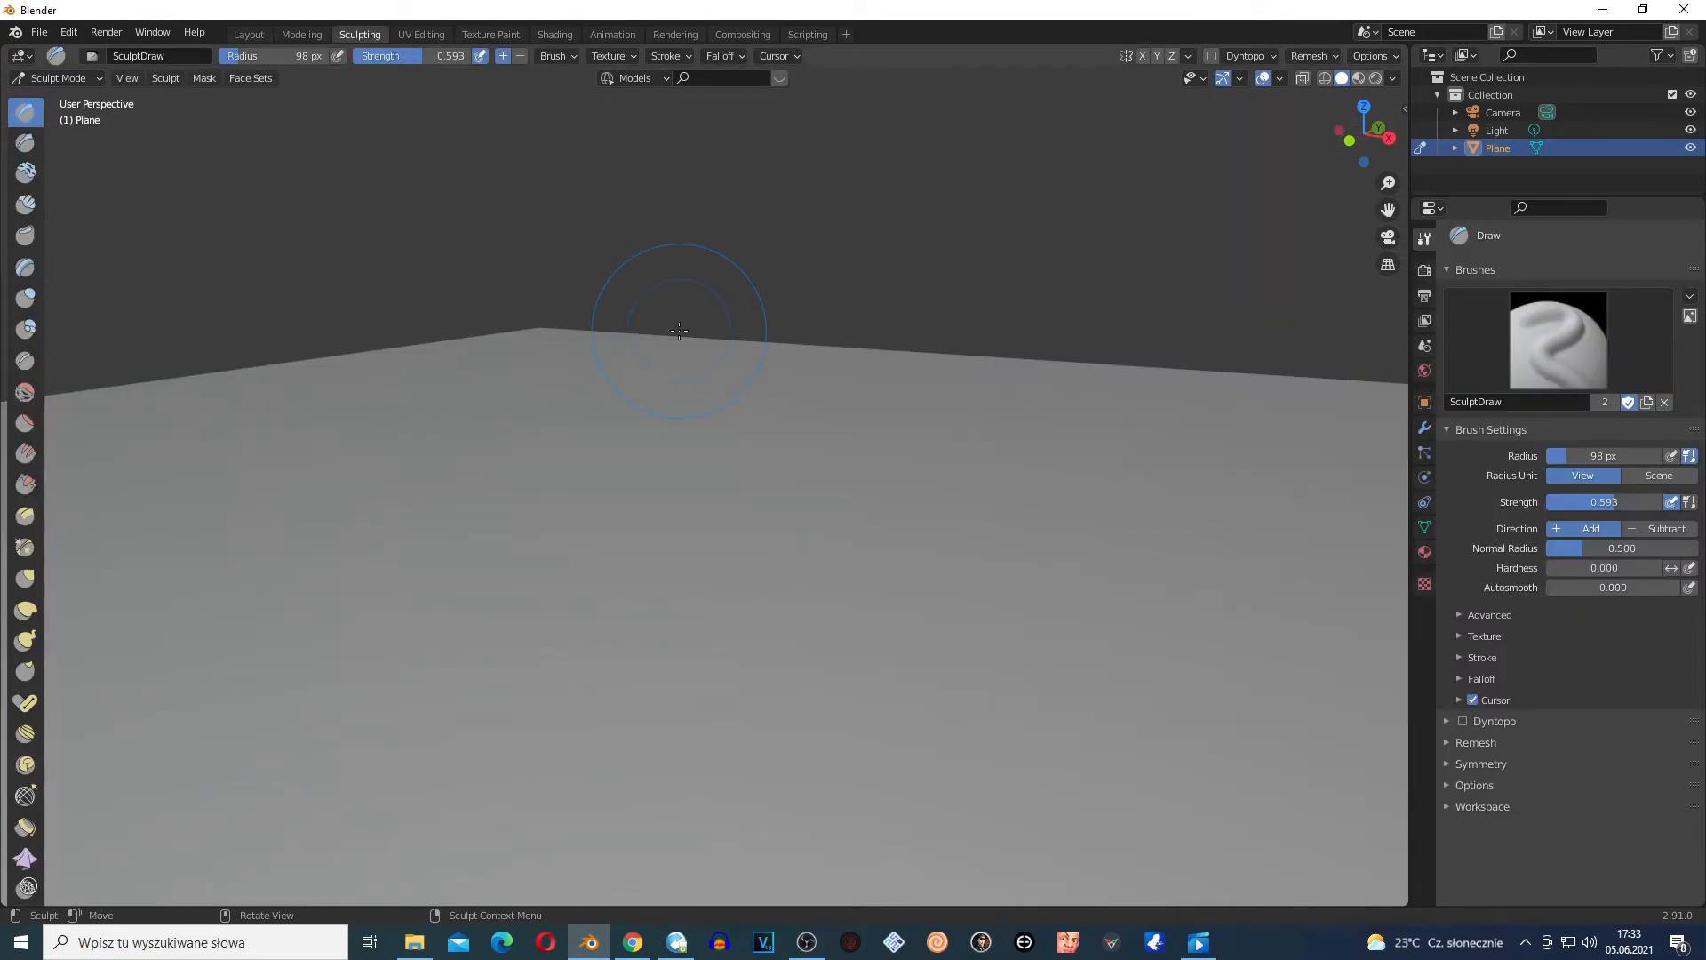
pyautogui.moveTo(679, 330)
pyautogui.mouseDown(button='middle')
pyautogui.moveTo(663, 609)
pyautogui.moveTo(716, 616)
pyautogui.moveTo(693, 723)
pyautogui.moveTo(636, 709)
pyautogui.moveTo(628, 788)
pyautogui.moveTo(678, 792)
pyautogui.moveTo(674, 707)
pyautogui.mouseUp(button='middle')
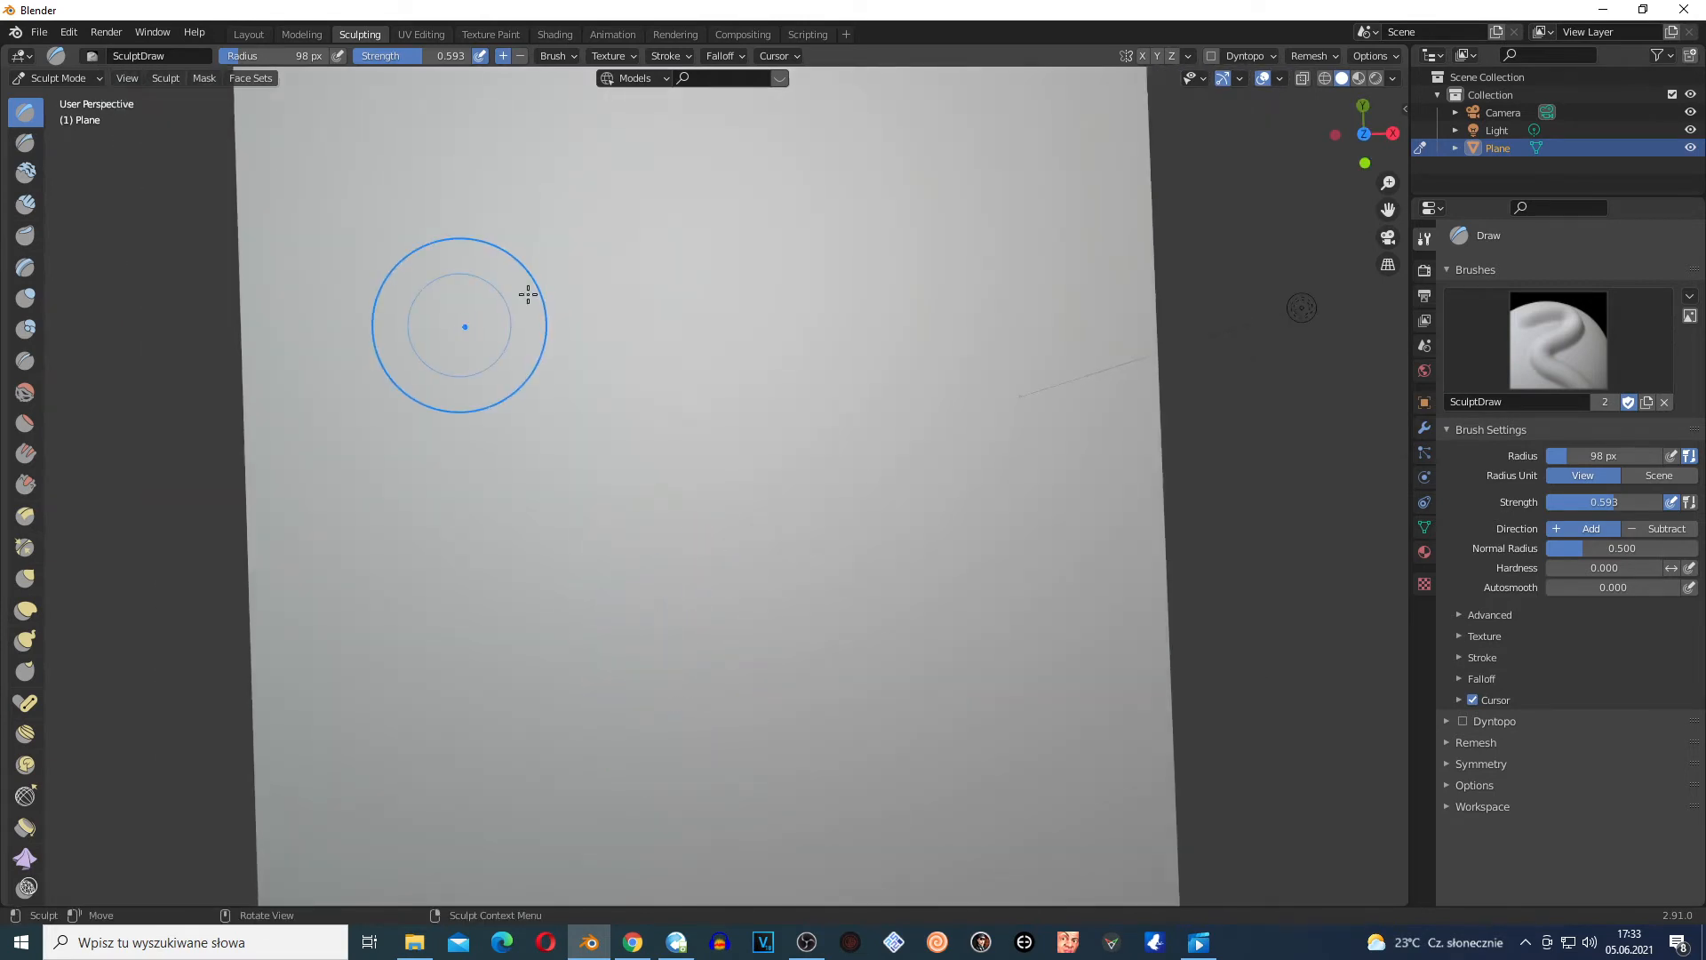
pyautogui.click(666, 55)
pyautogui.click(685, 91)
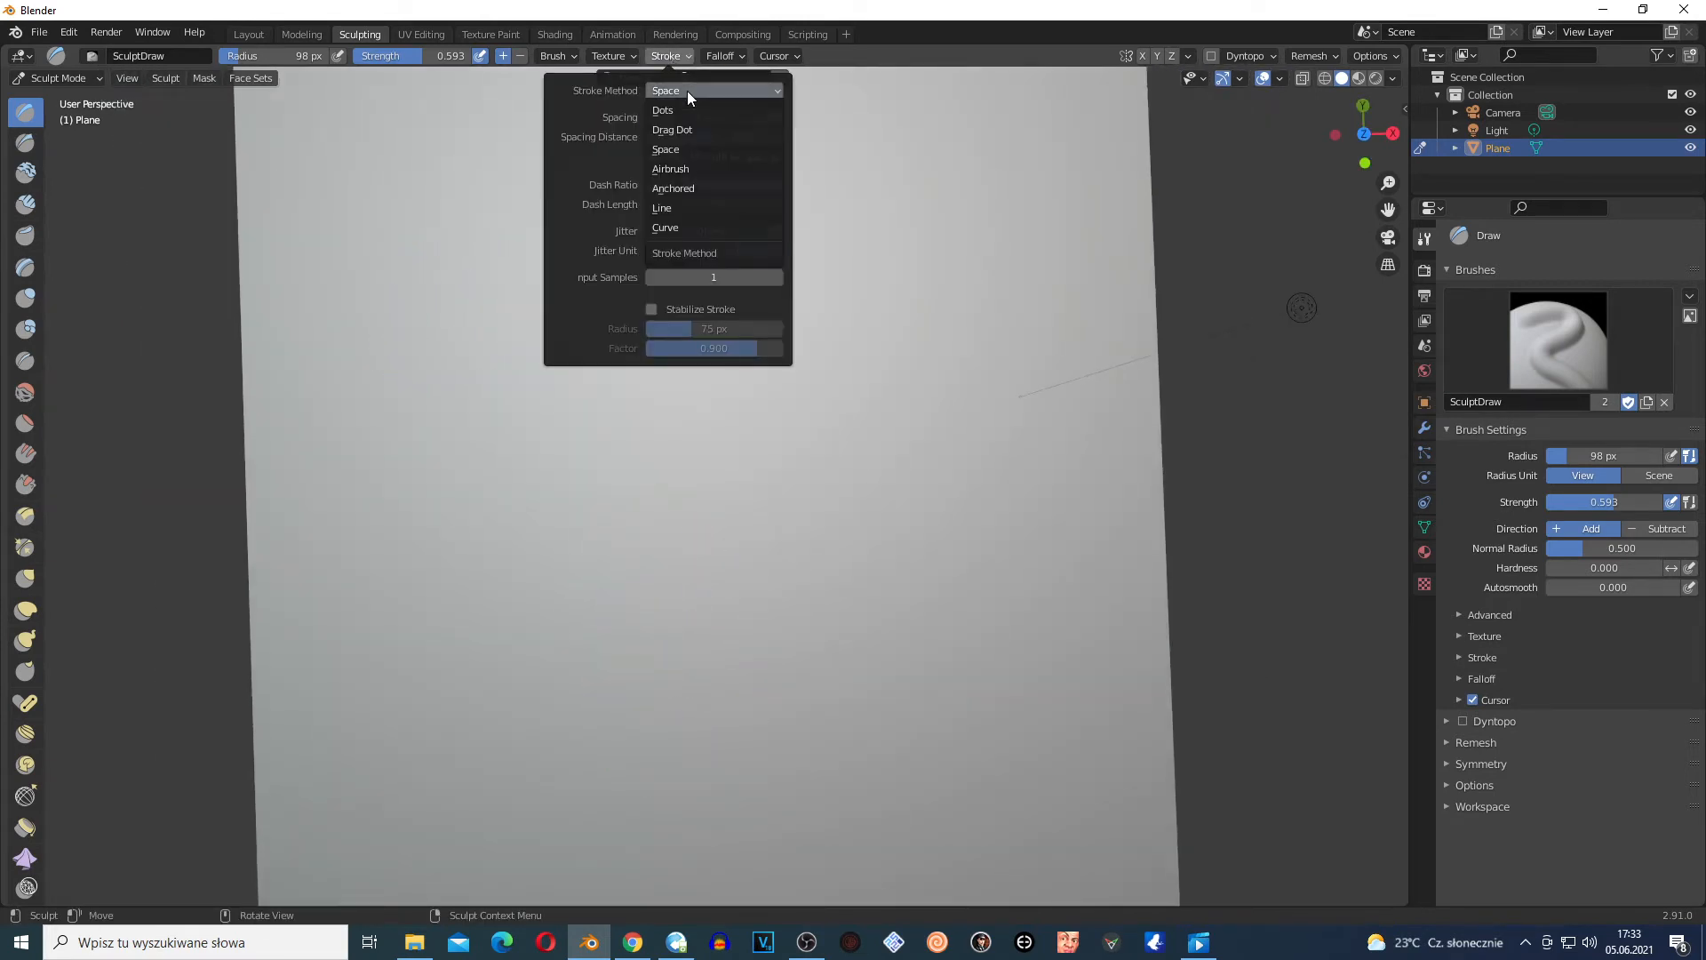
pyautogui.click(687, 87)
pyautogui.click(686, 93)
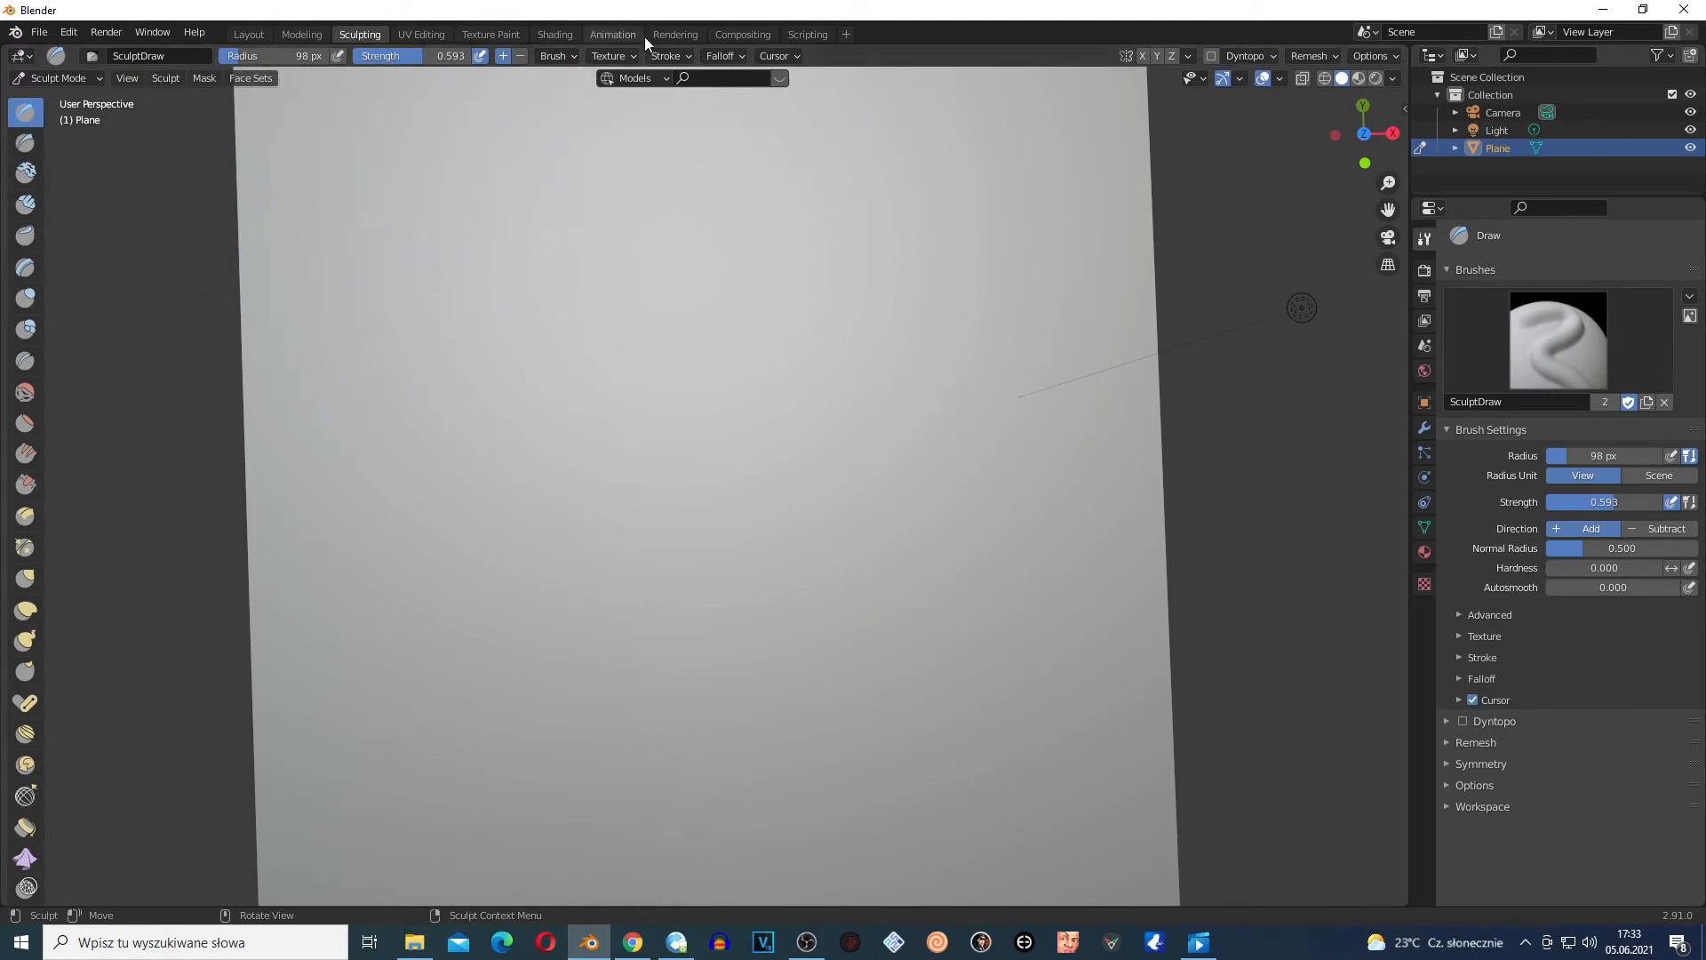
pyautogui.click(677, 57)
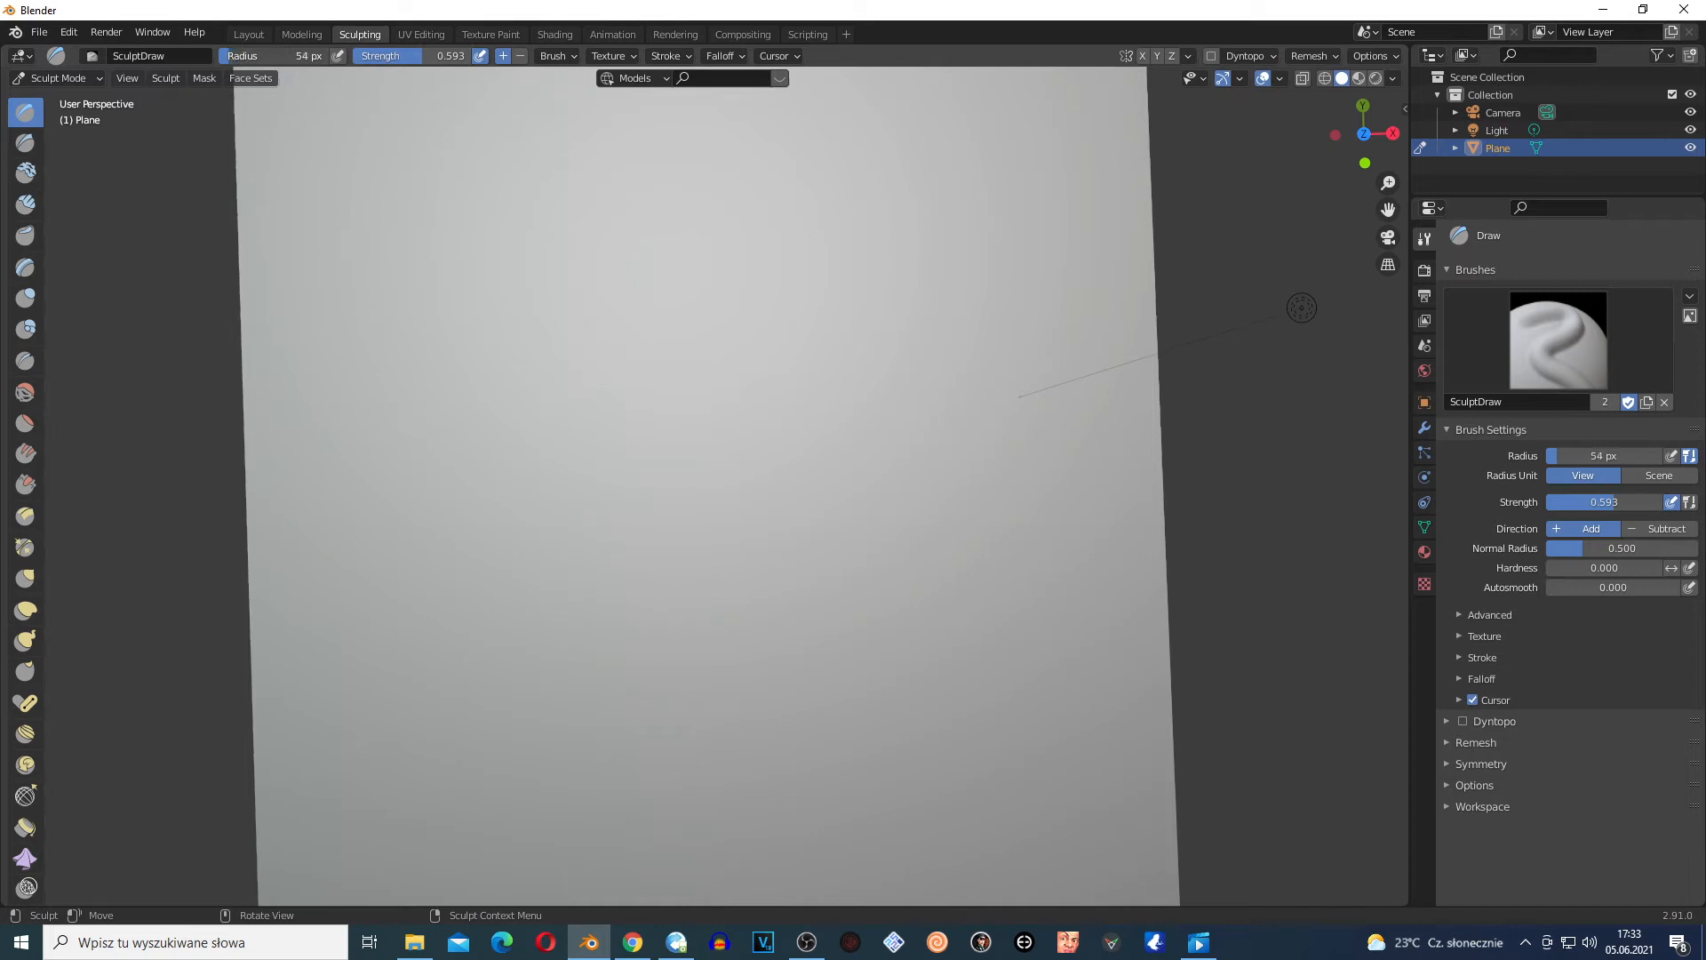
pyautogui.moveTo(305, 145)
pyautogui.mouseDown()
pyautogui.moveTo(302, 430)
pyautogui.moveTo(318, 479)
pyautogui.mouseUp()
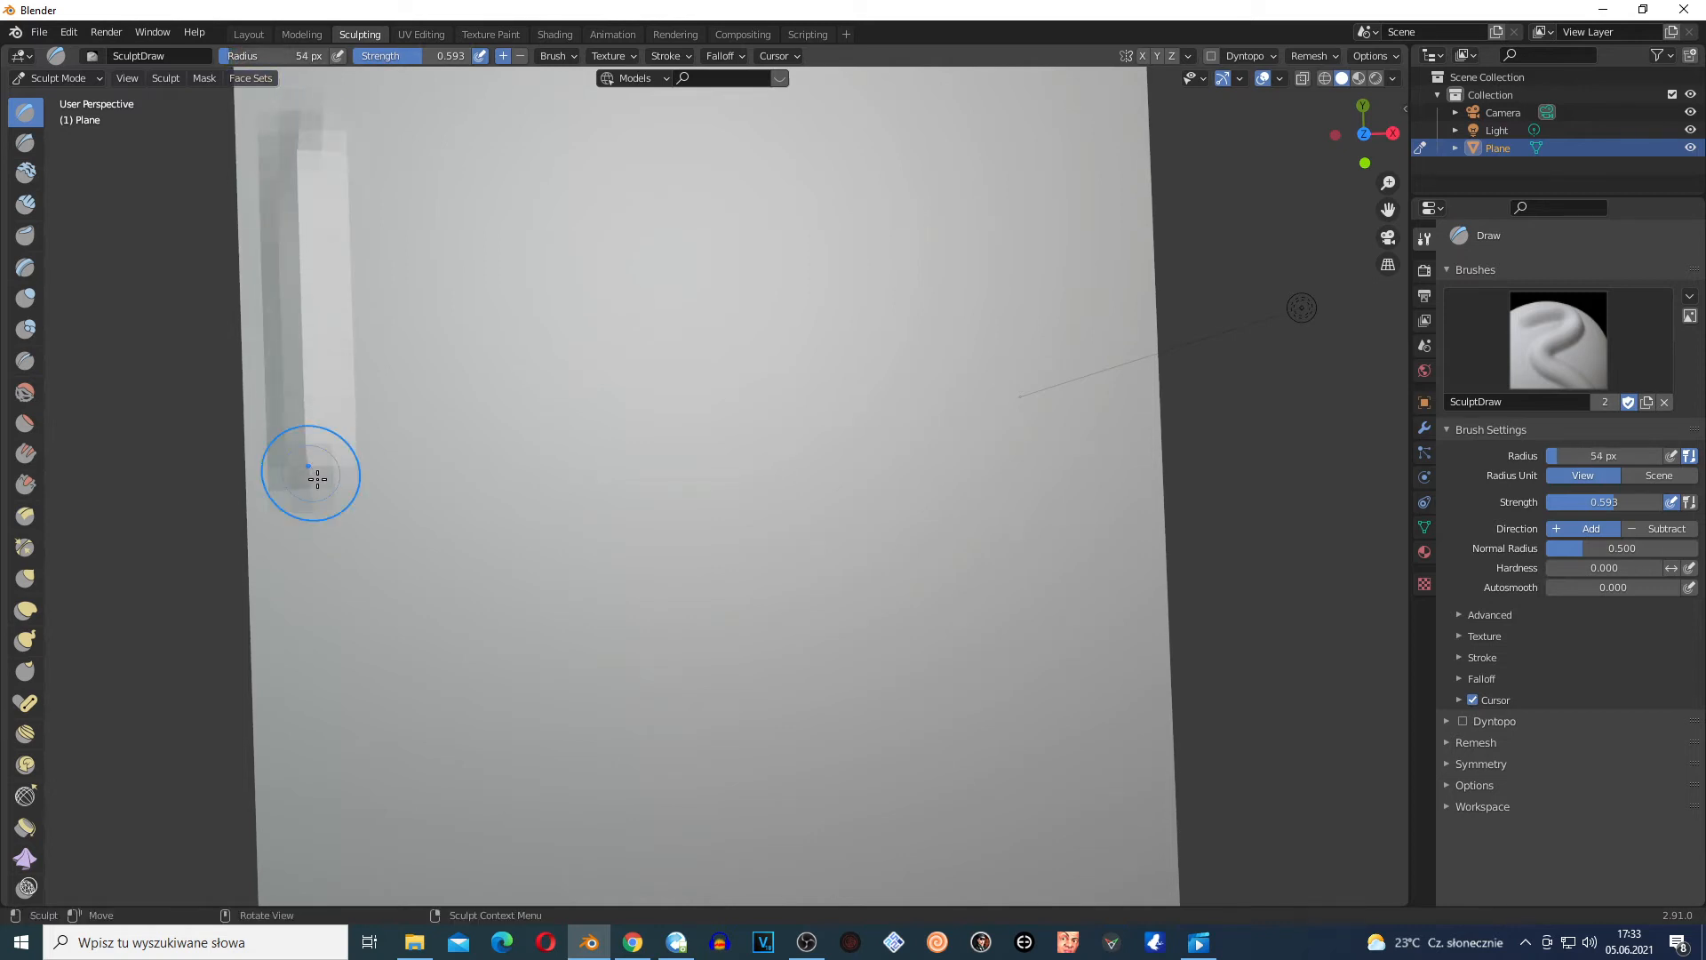
# Set the stroke method to Dots and sculpt a second vertical stroke beside the first one
pyautogui.click(666, 55)
pyautogui.click(698, 92)
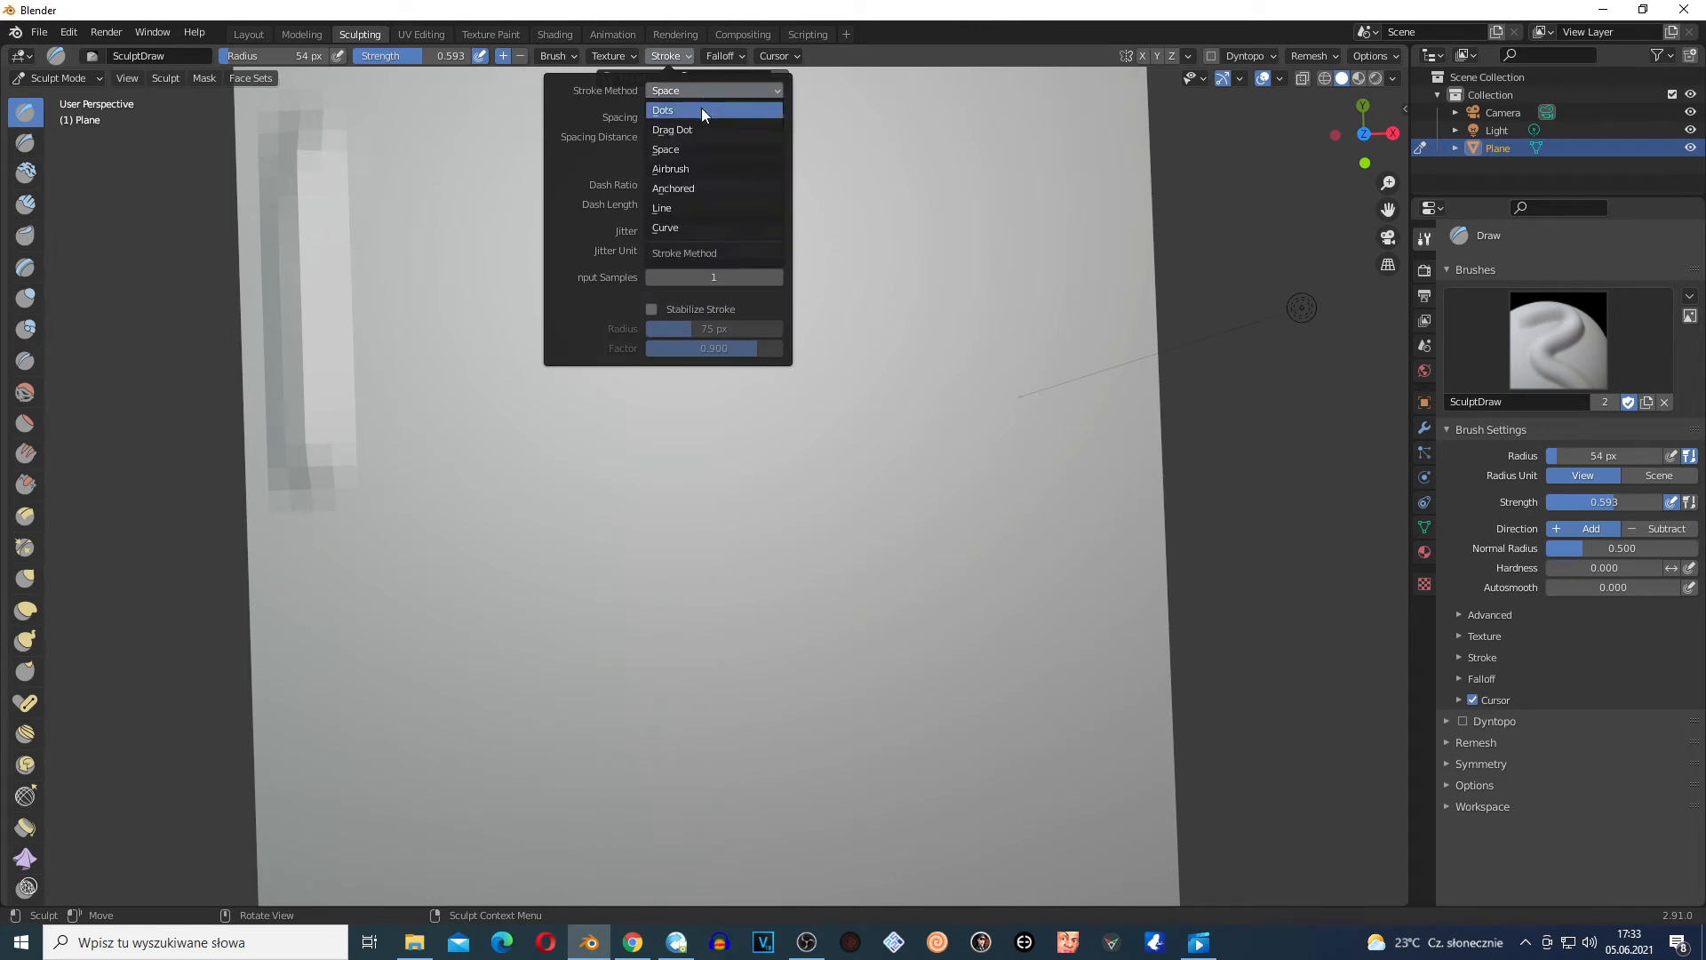
pyautogui.click(701, 110)
pyautogui.moveTo(419, 93); pyautogui.dragTo(435, 465)
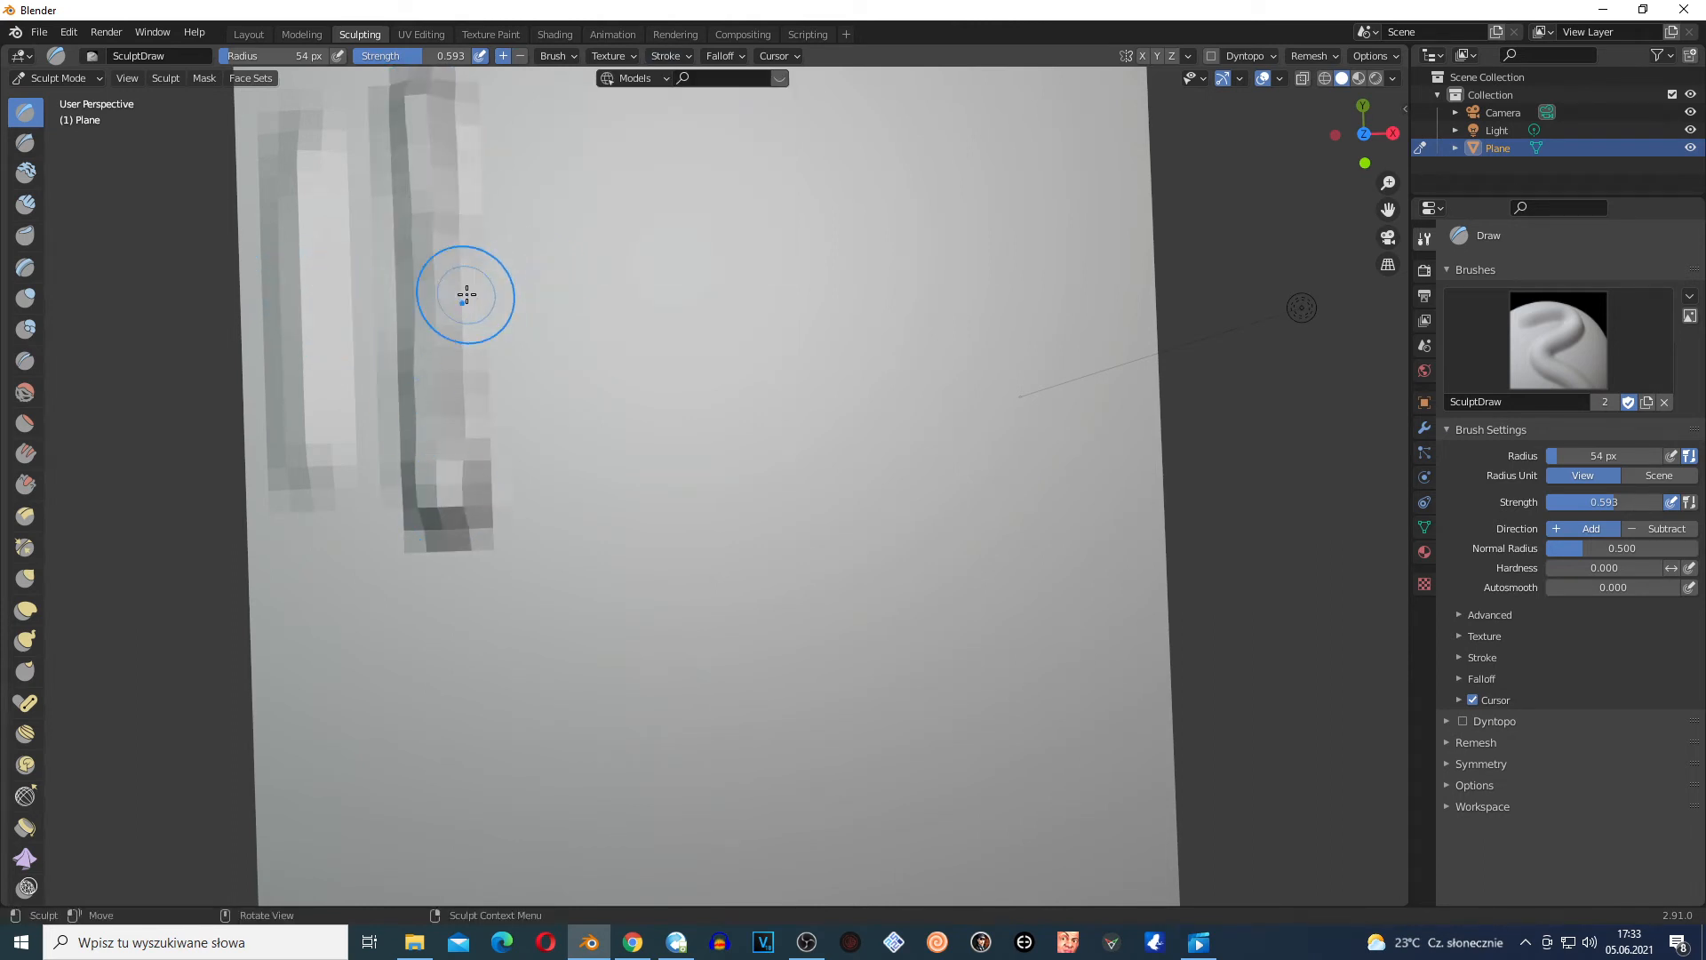
pyautogui.scroll(4, 349, 257)
pyautogui.scroll(-2, 246, 354)
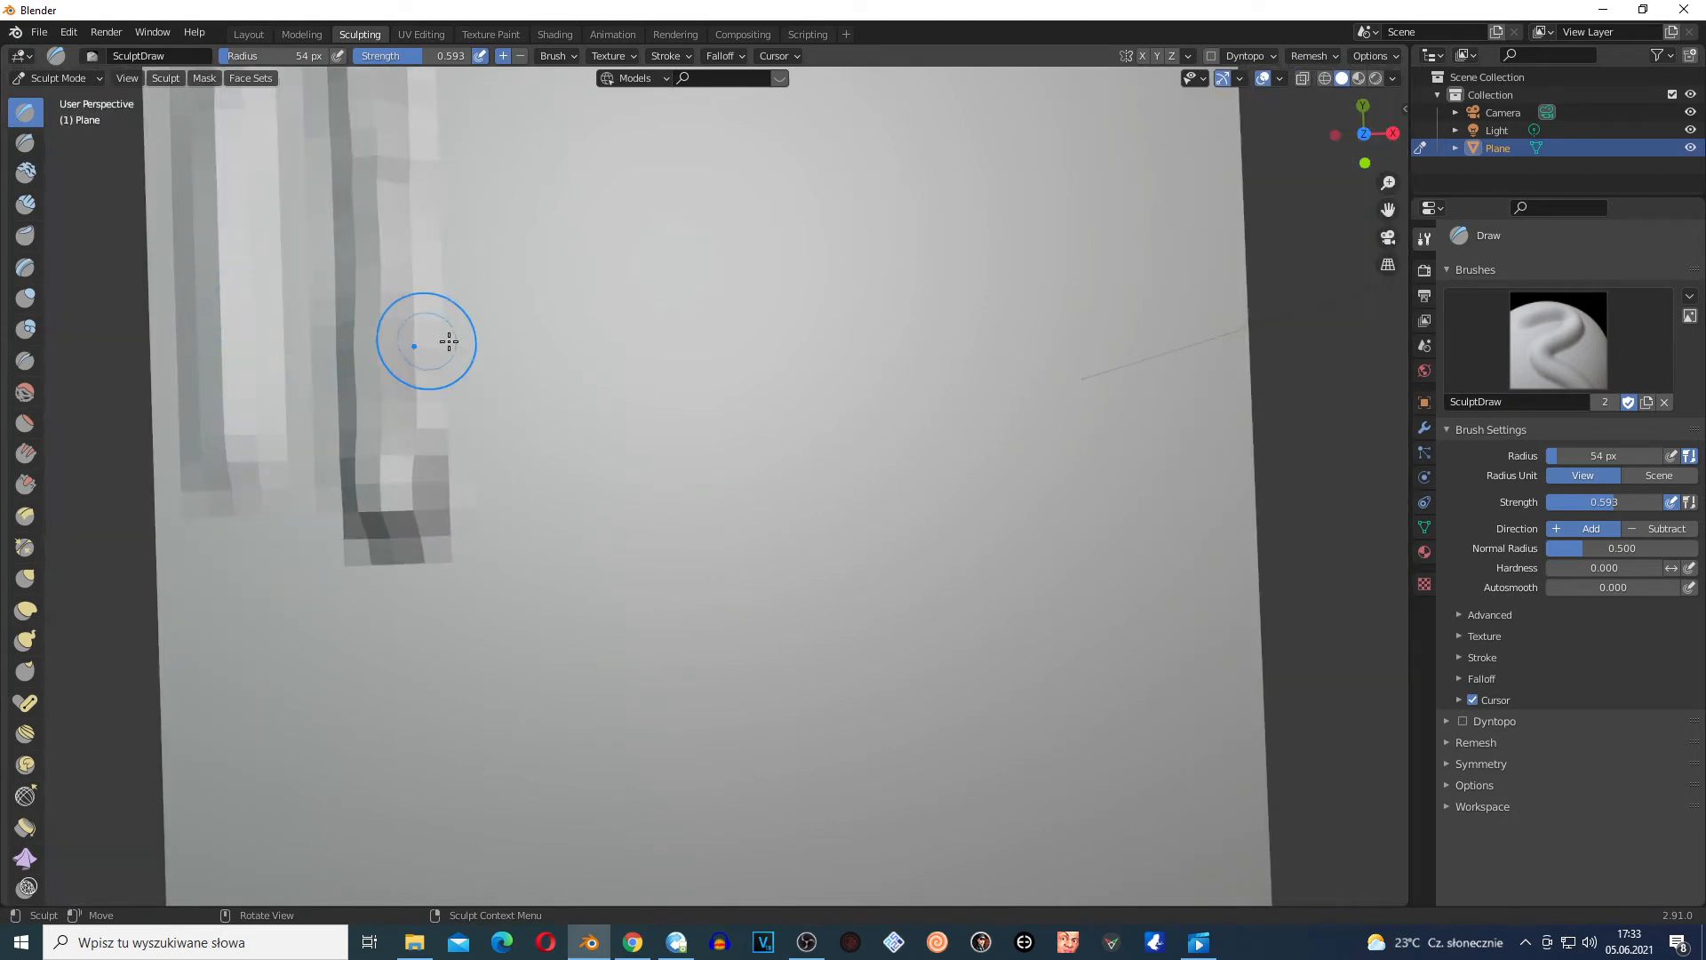
pyautogui.scroll(-3, 415, 318)
# Set the stroke method to Anchored and raise a large round bump at the plane's upper edge beside the Dots stroke
pyautogui.click(685, 57)
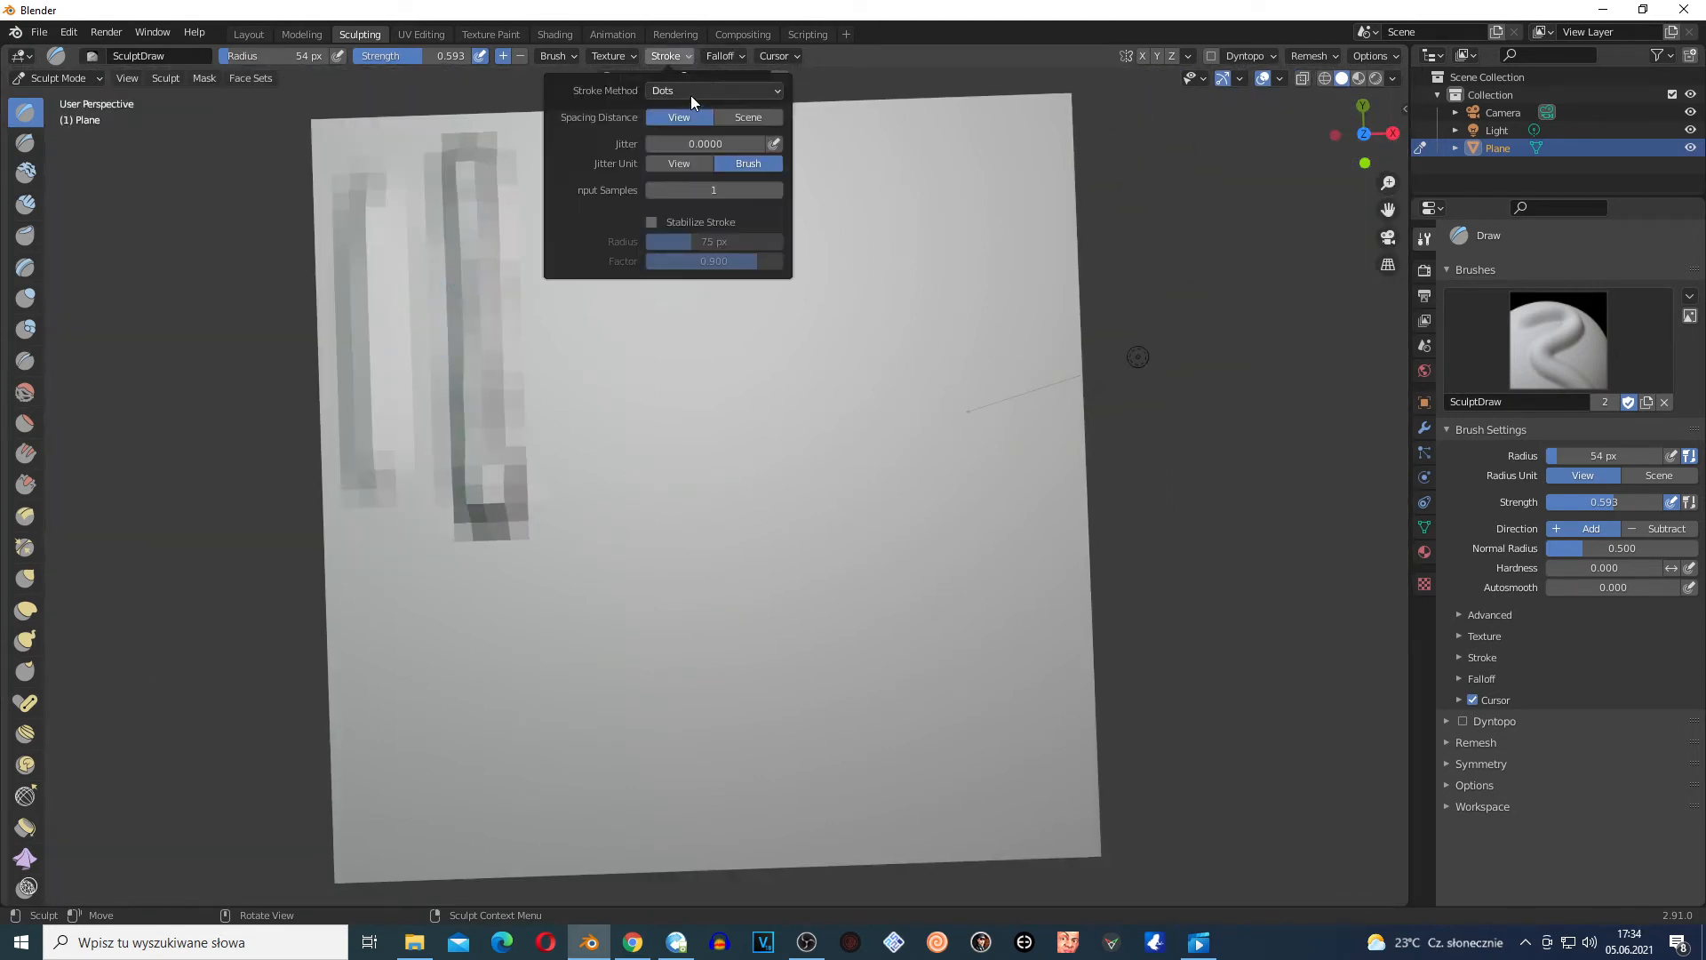
pyautogui.click(693, 91)
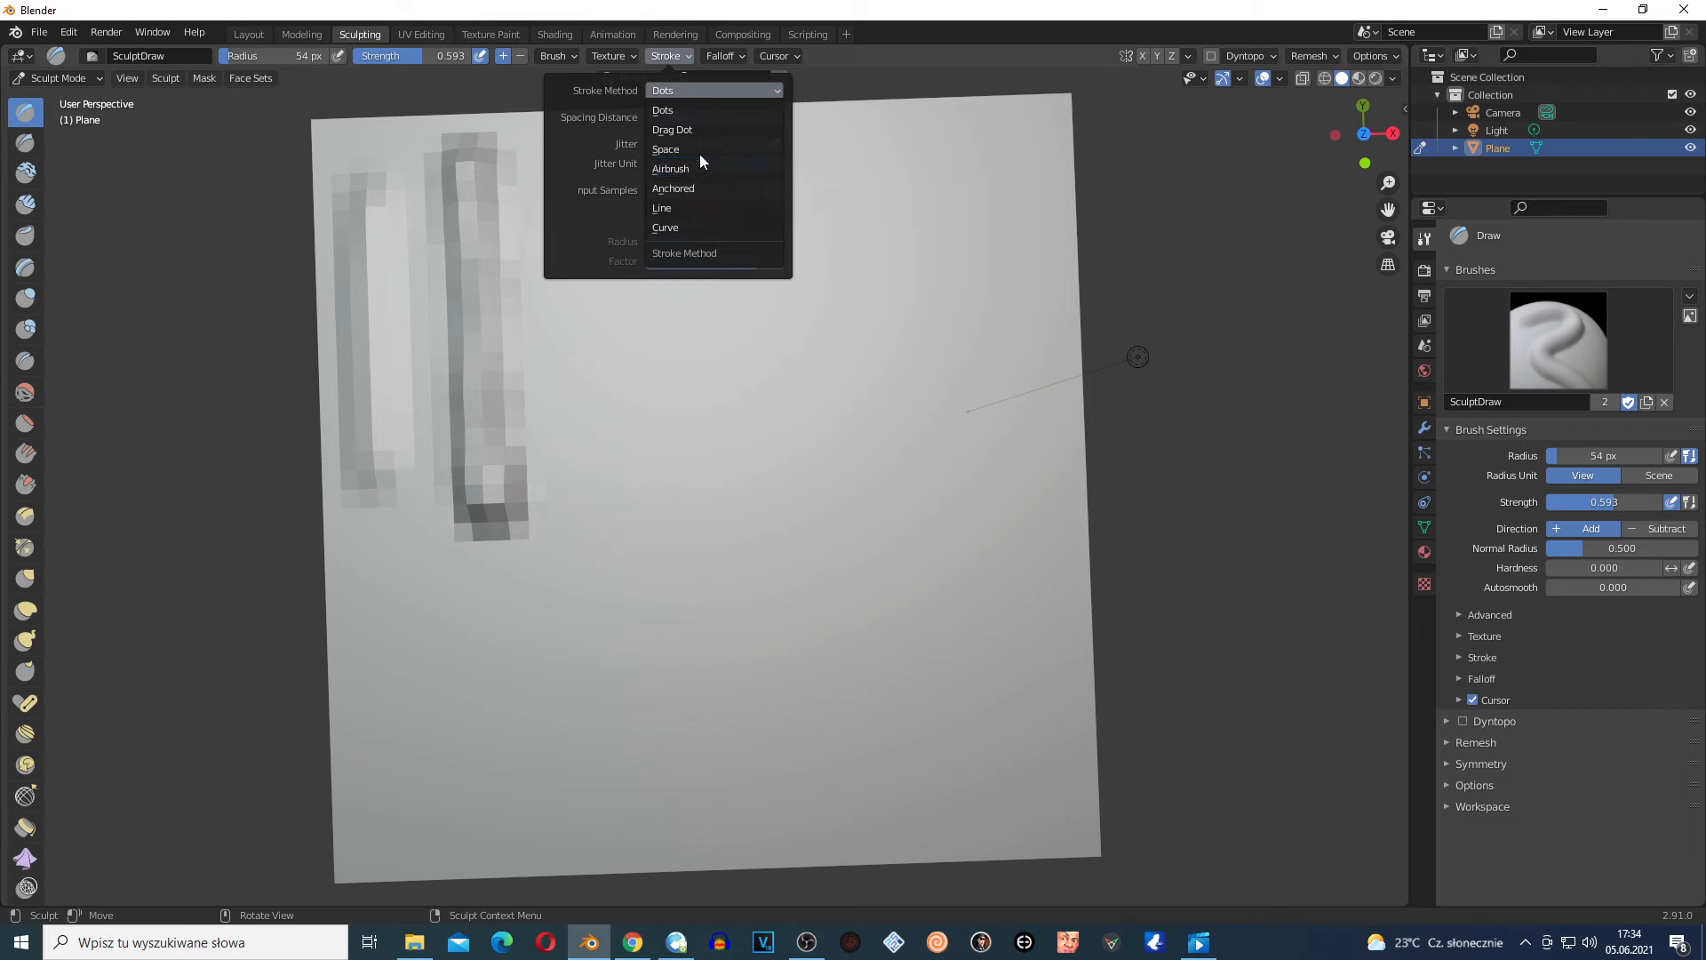
pyautogui.click(701, 150)
pyautogui.click(698, 92)
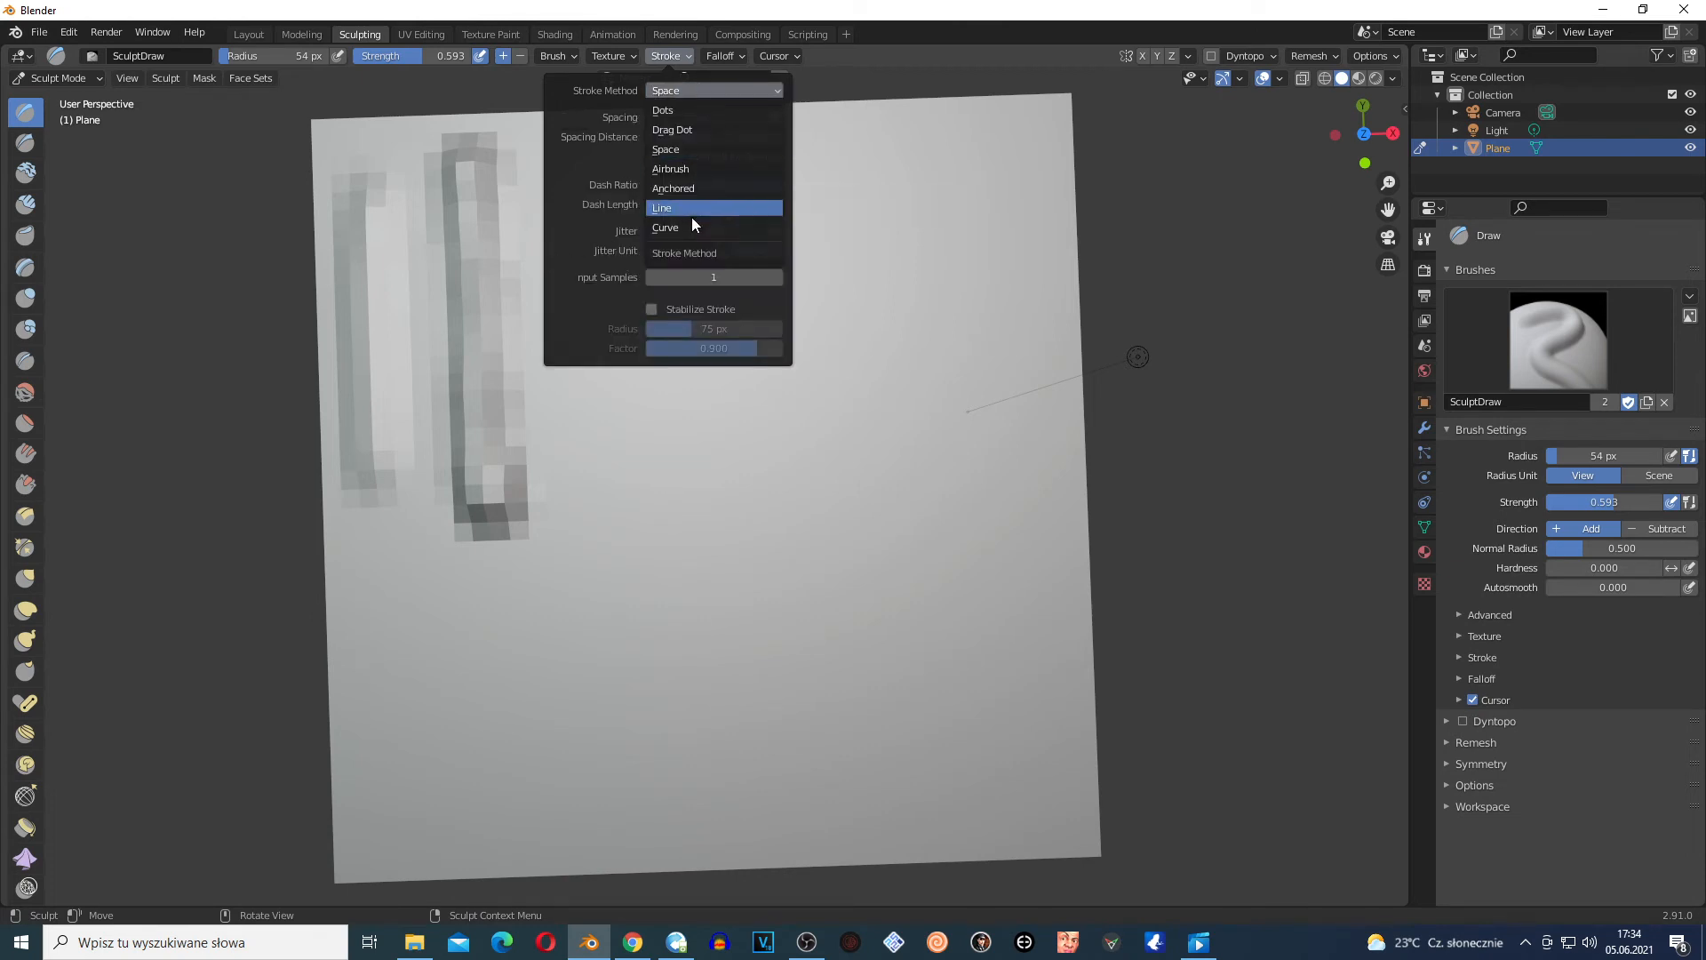
pyautogui.click(679, 179)
pyautogui.moveTo(602, 179)
pyautogui.mouseDown()
pyautogui.moveTo(594, 418)
pyautogui.moveTo(595, 355)
pyautogui.moveTo(685, 457)
pyautogui.moveTo(621, 350)
pyautogui.moveTo(666, 412)
pyautogui.moveTo(628, 373)
pyautogui.moveTo(624, 160)
pyautogui.mouseUp()
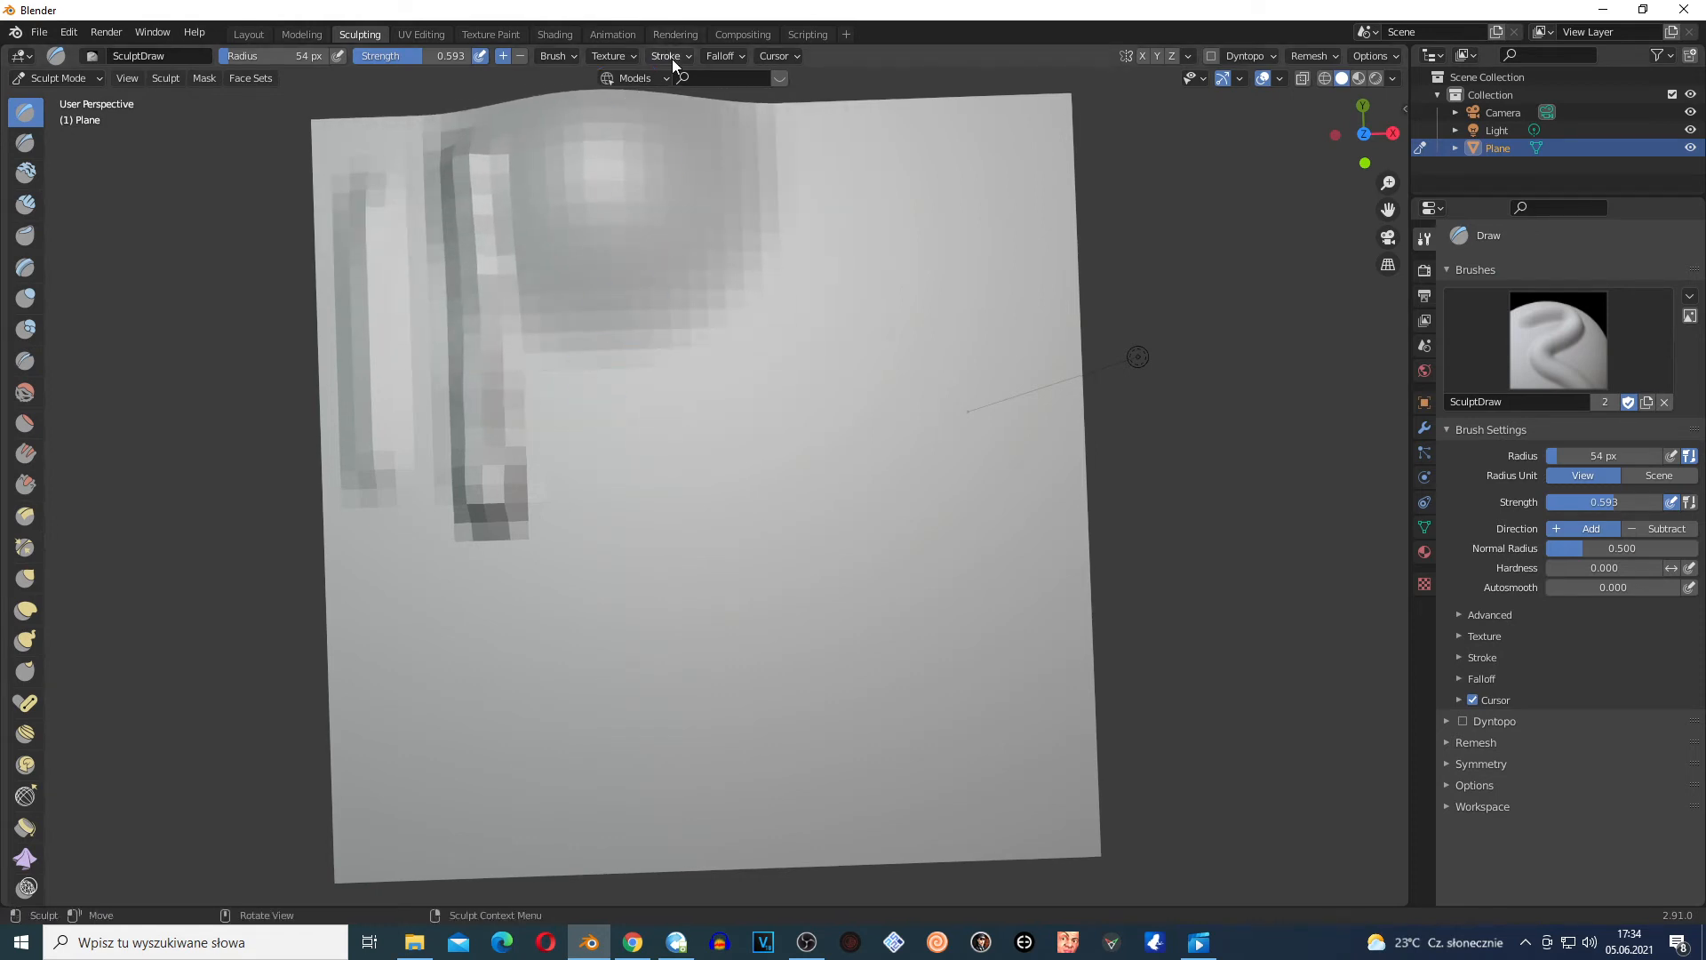
# Set the stroke method to Line and sculpt a long diagonal ridge to the plane's lower-left corner plus short lines in its upper-right area
pyautogui.click(670, 56)
pyautogui.click(677, 91)
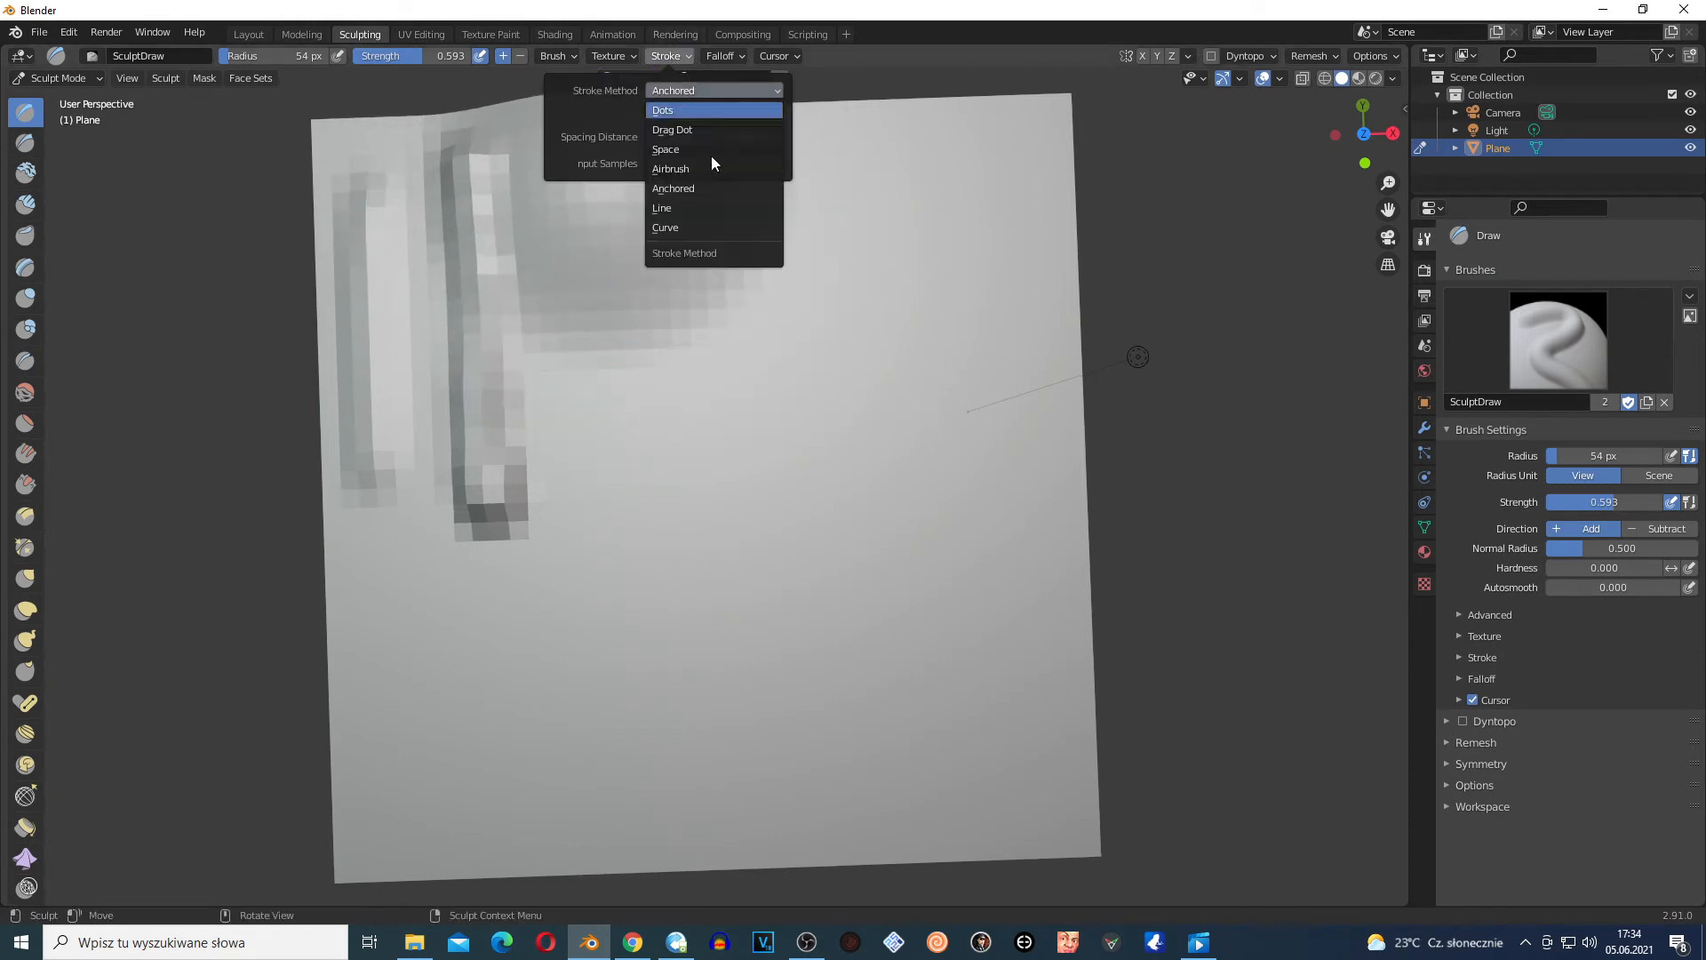
pyautogui.click(693, 208)
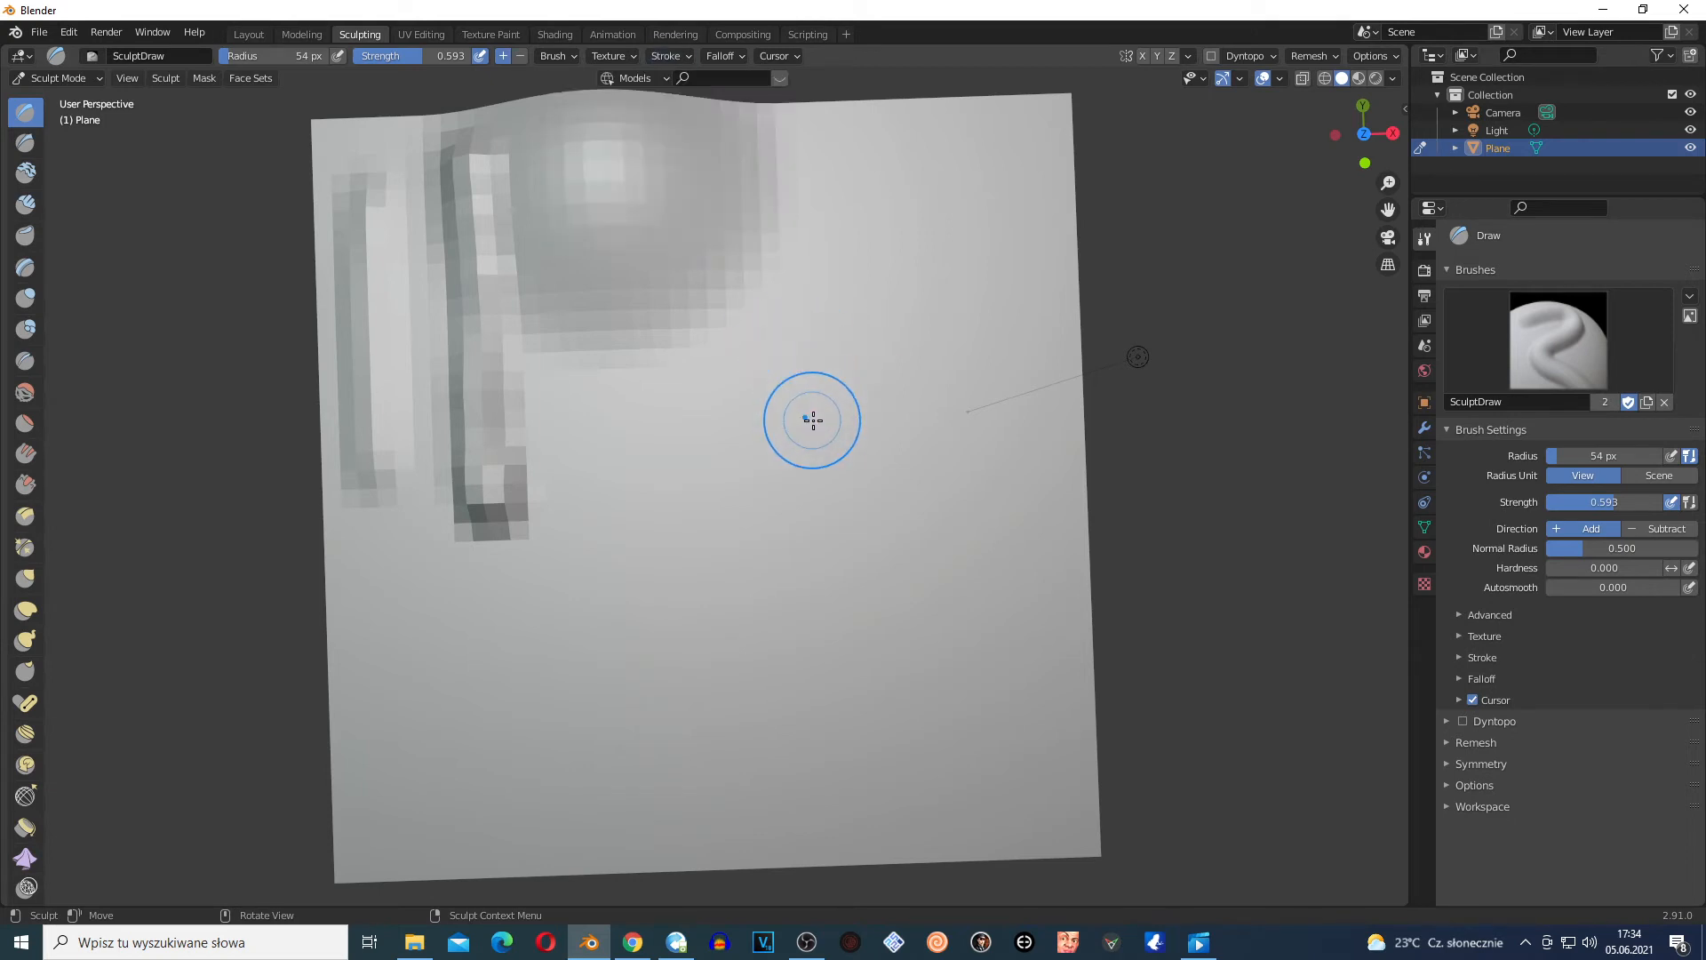
pyautogui.moveTo(740, 439)
pyautogui.mouseDown()
pyautogui.moveTo(830, 522)
pyautogui.moveTo(880, 654)
pyautogui.moveTo(845, 750)
pyautogui.moveTo(220, 900)
pyautogui.mouseUp()
pyautogui.moveTo(433, 835); pyautogui.dragTo(385, 851)
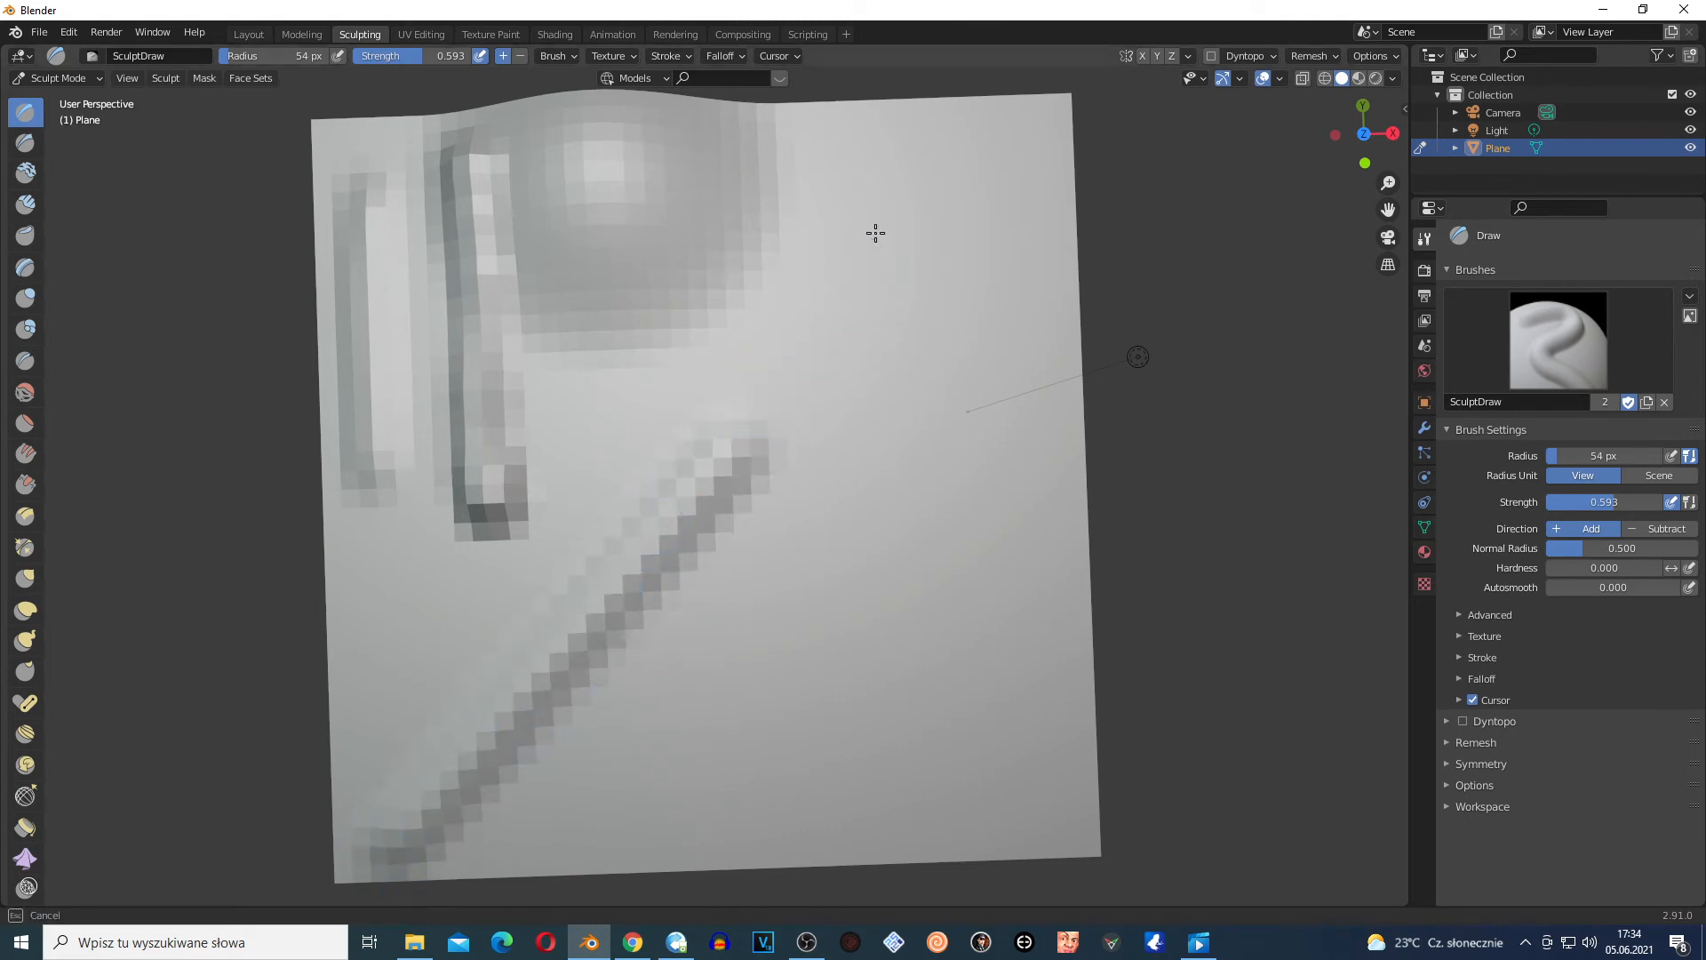
pyautogui.moveTo(876, 236)
pyautogui.mouseDown()
pyautogui.moveTo(830, 381)
pyautogui.moveTo(943, 405)
pyautogui.mouseUp()
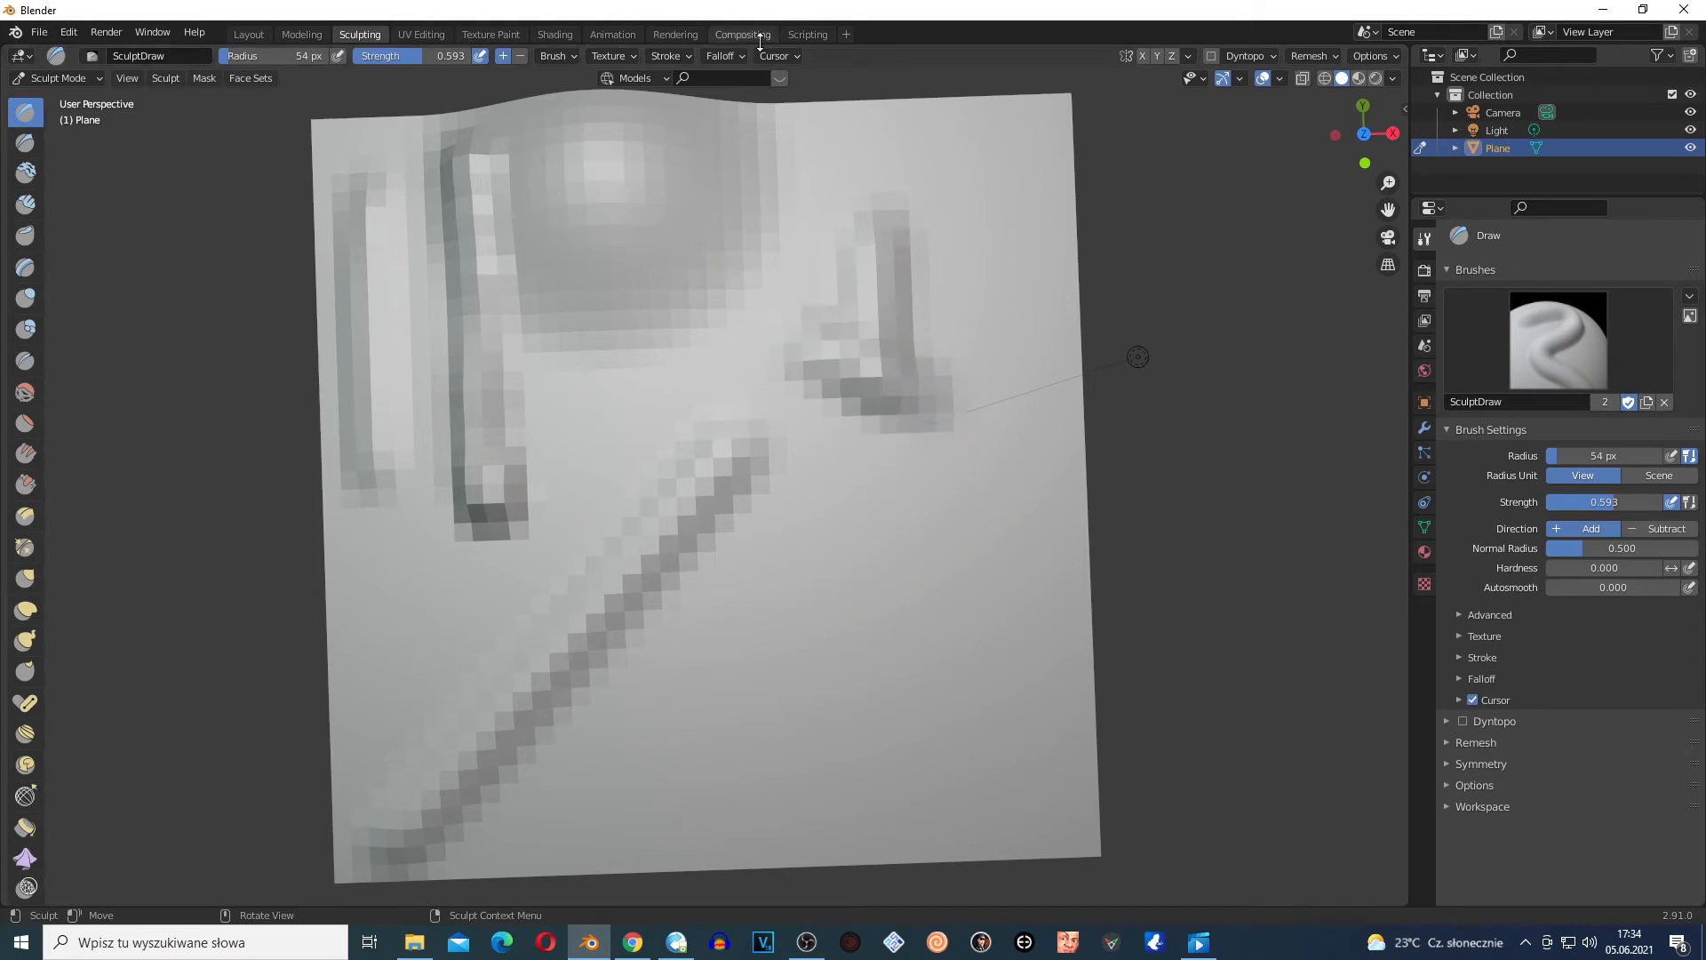
# Set the Draw brush's stroke method back to Space
pyautogui.click(666, 55)
pyautogui.click(685, 89)
pyautogui.click(685, 88)
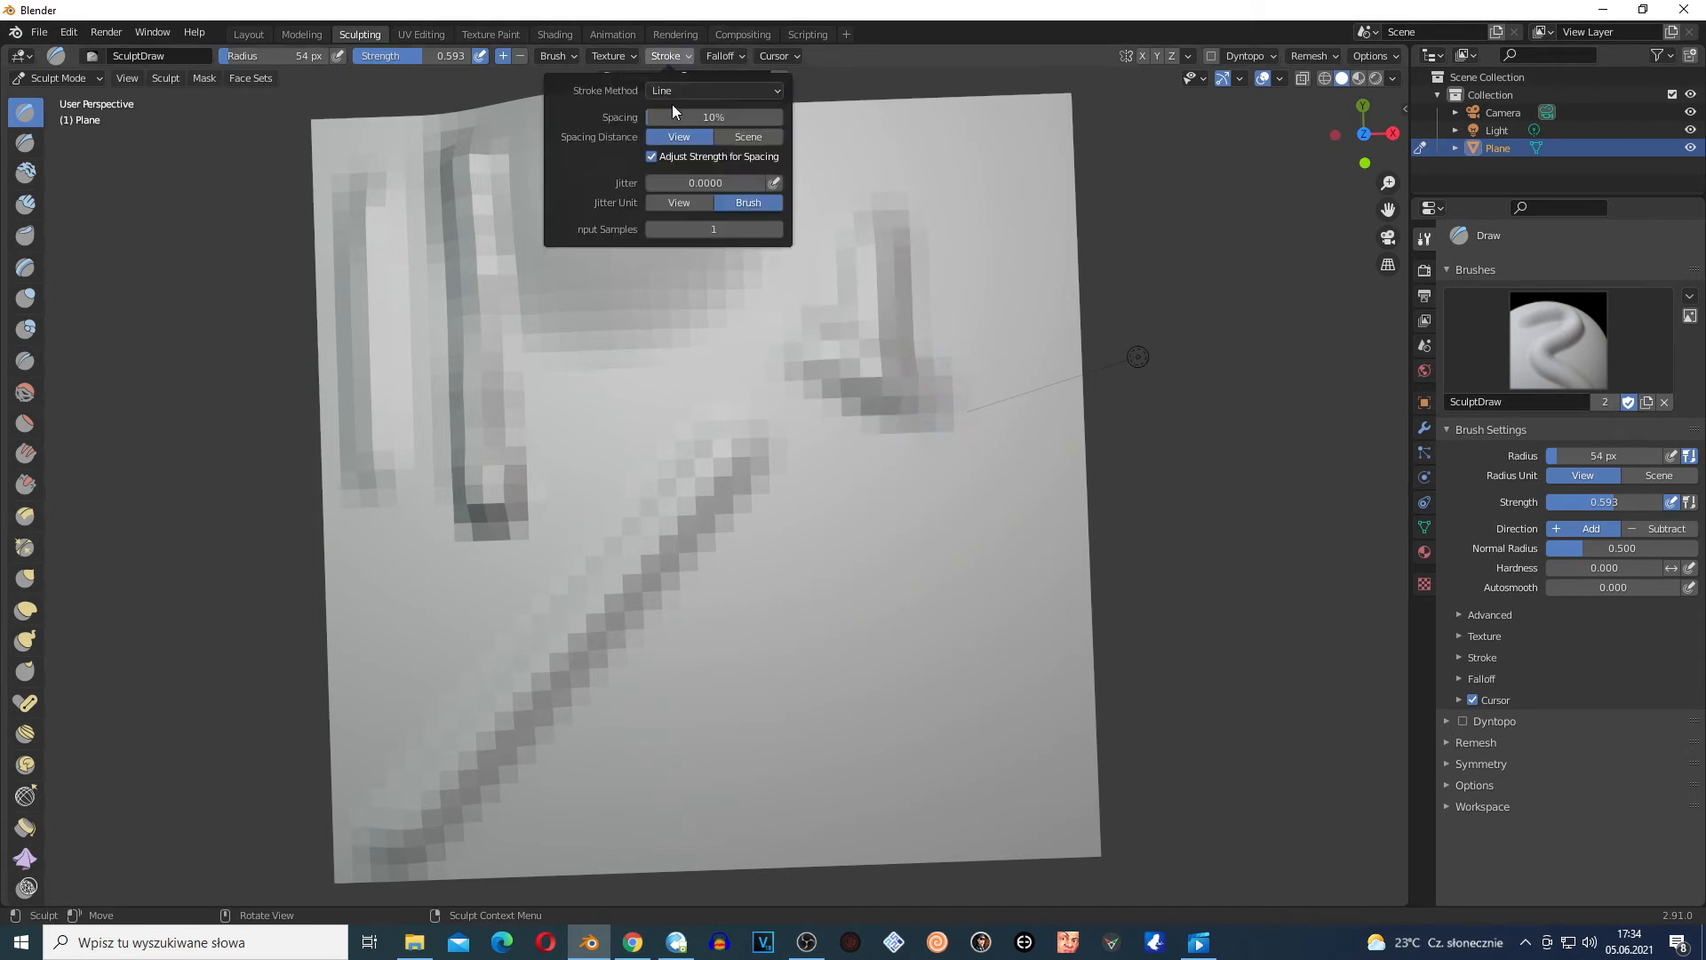
pyautogui.click(689, 89)
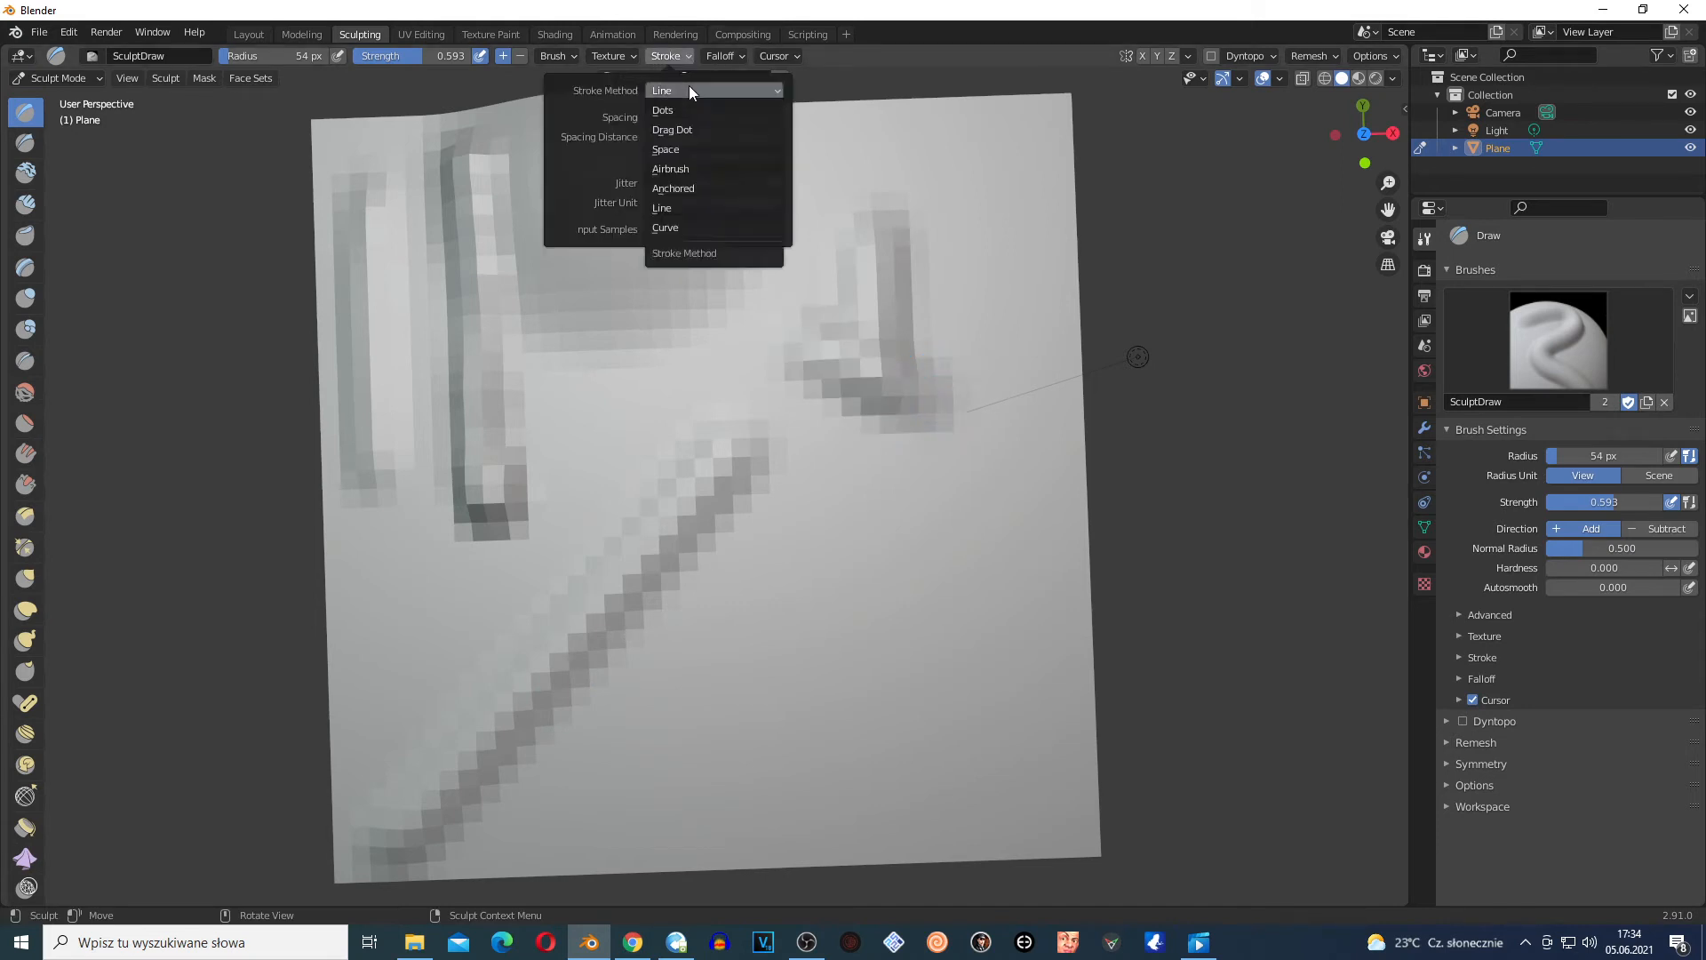
pyautogui.click(698, 155)
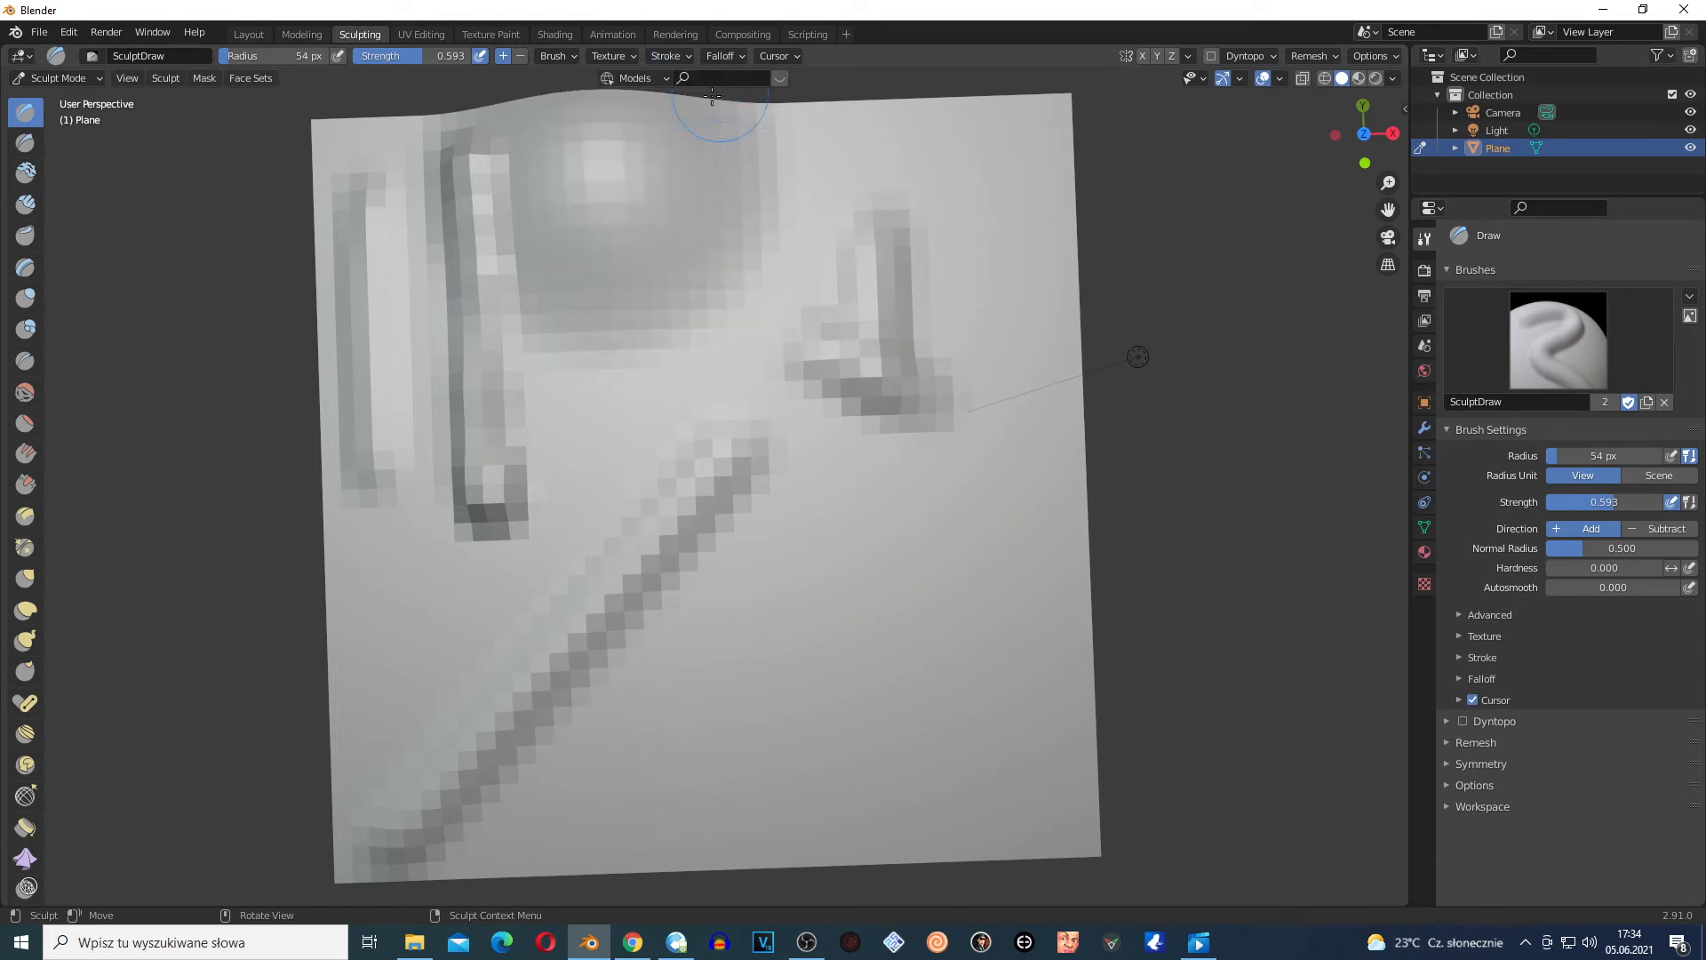
# Examine the Draw brush's Space stroke settings and falloff options, and inspect the diagonal ridge on the plane up close
pyautogui.click(677, 55)
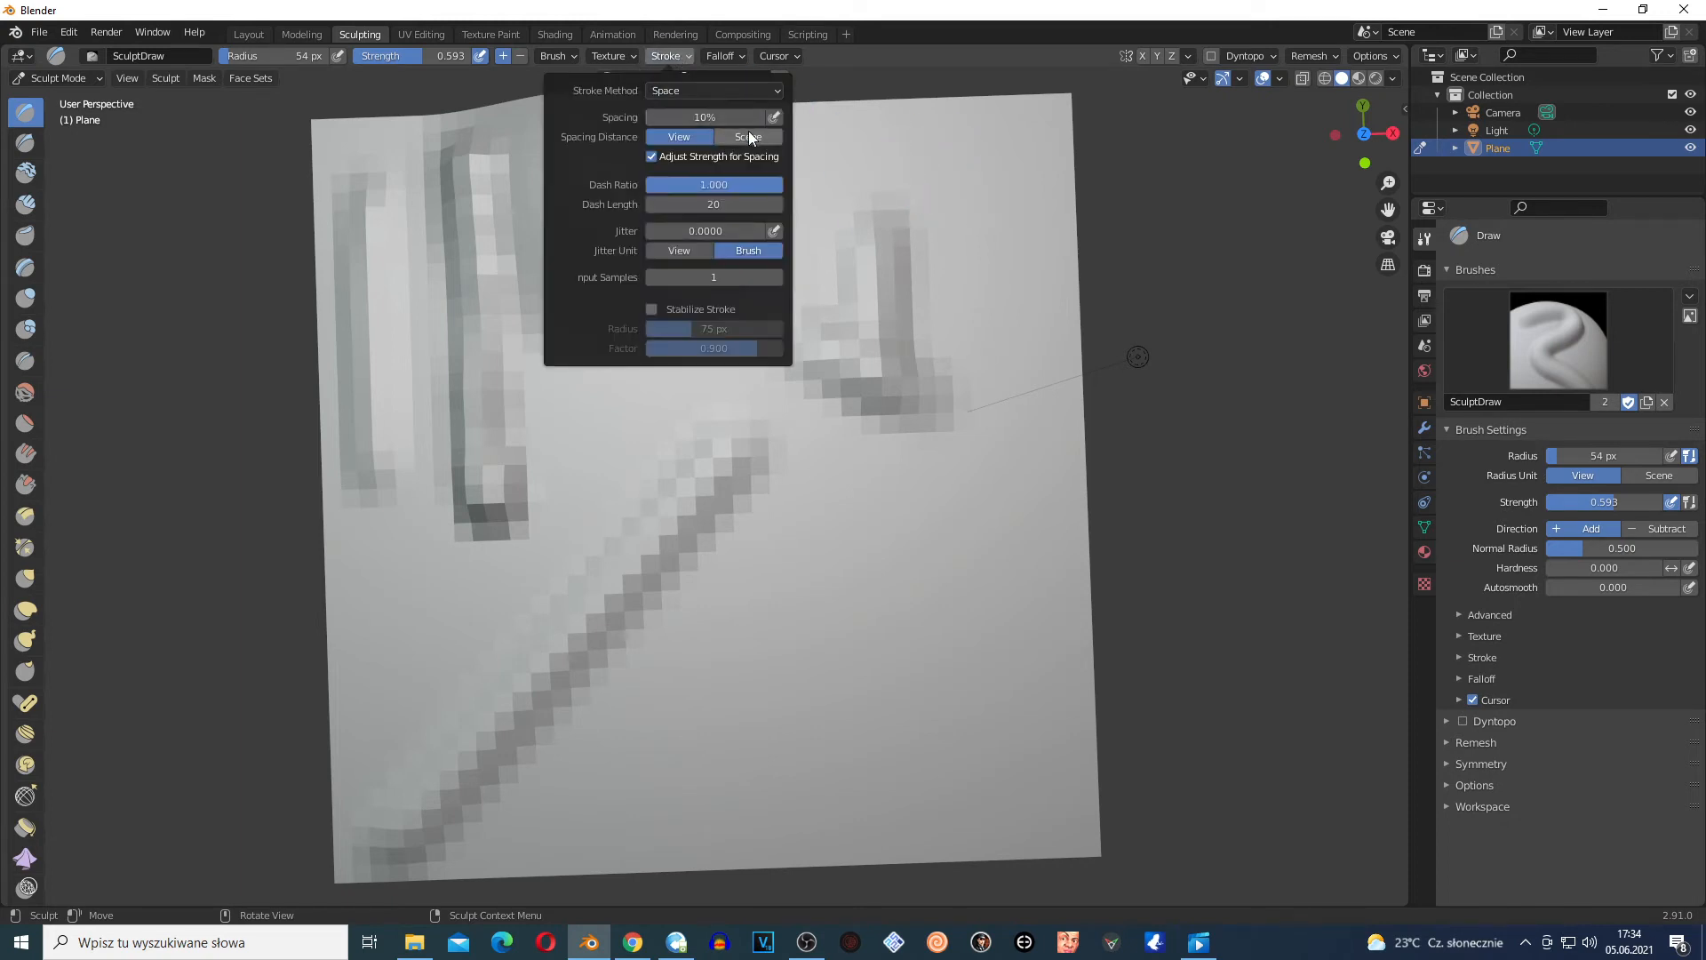
pyautogui.click(725, 57)
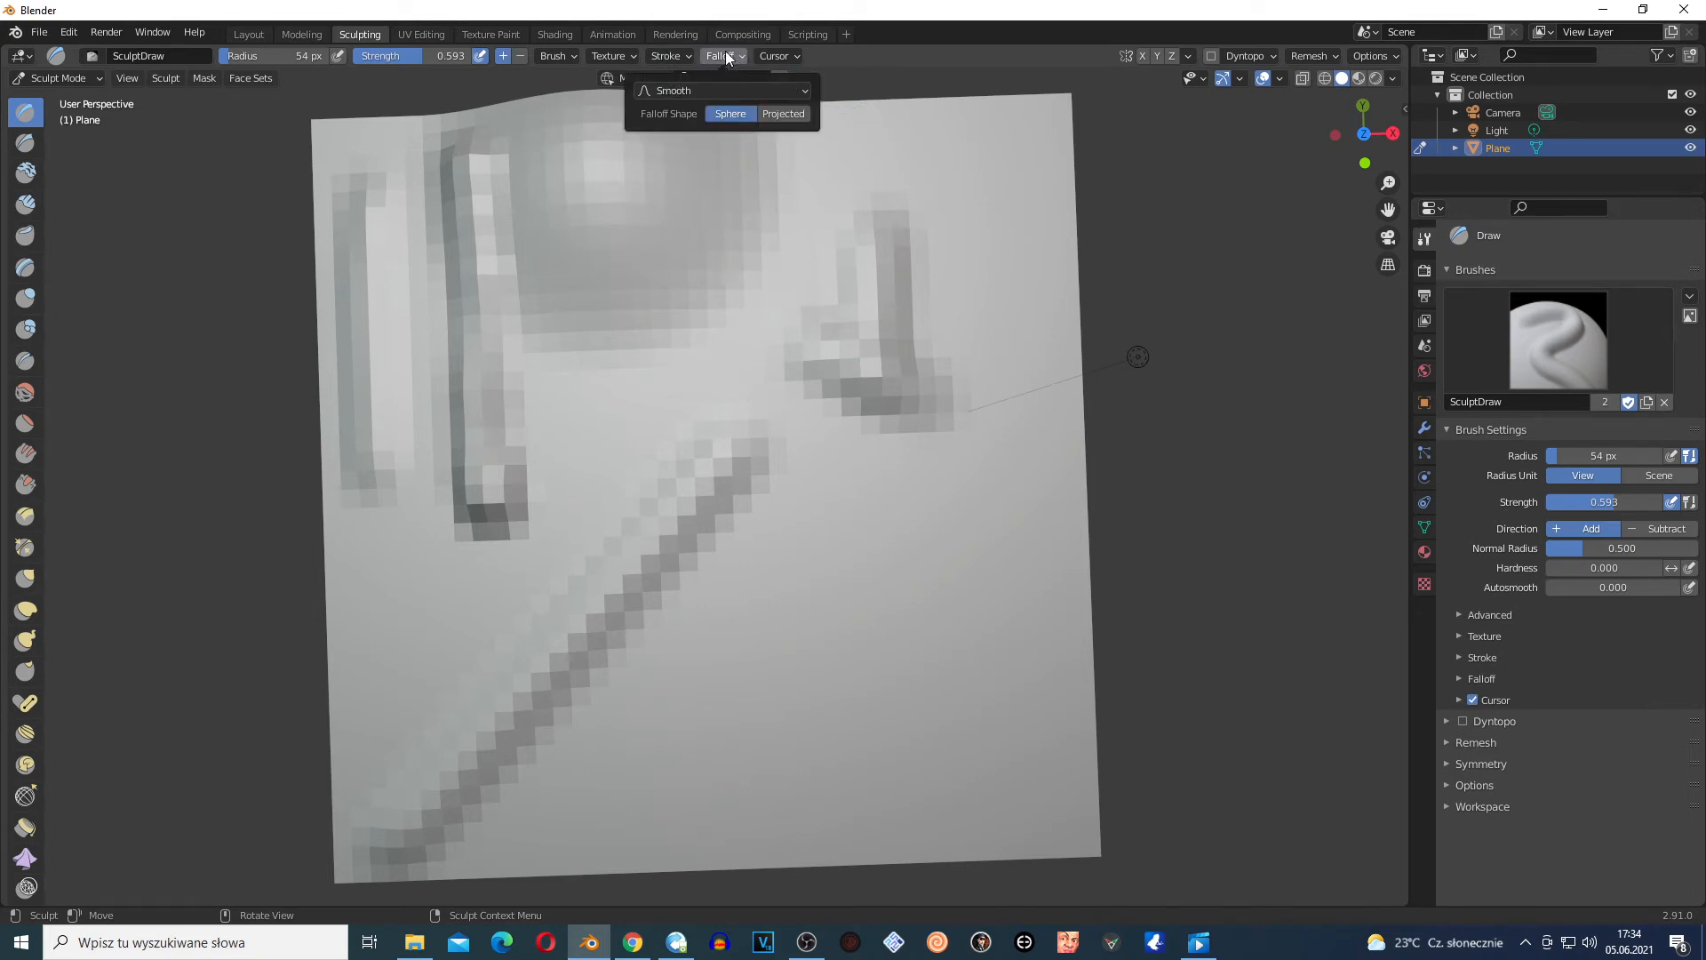
pyautogui.click(686, 90)
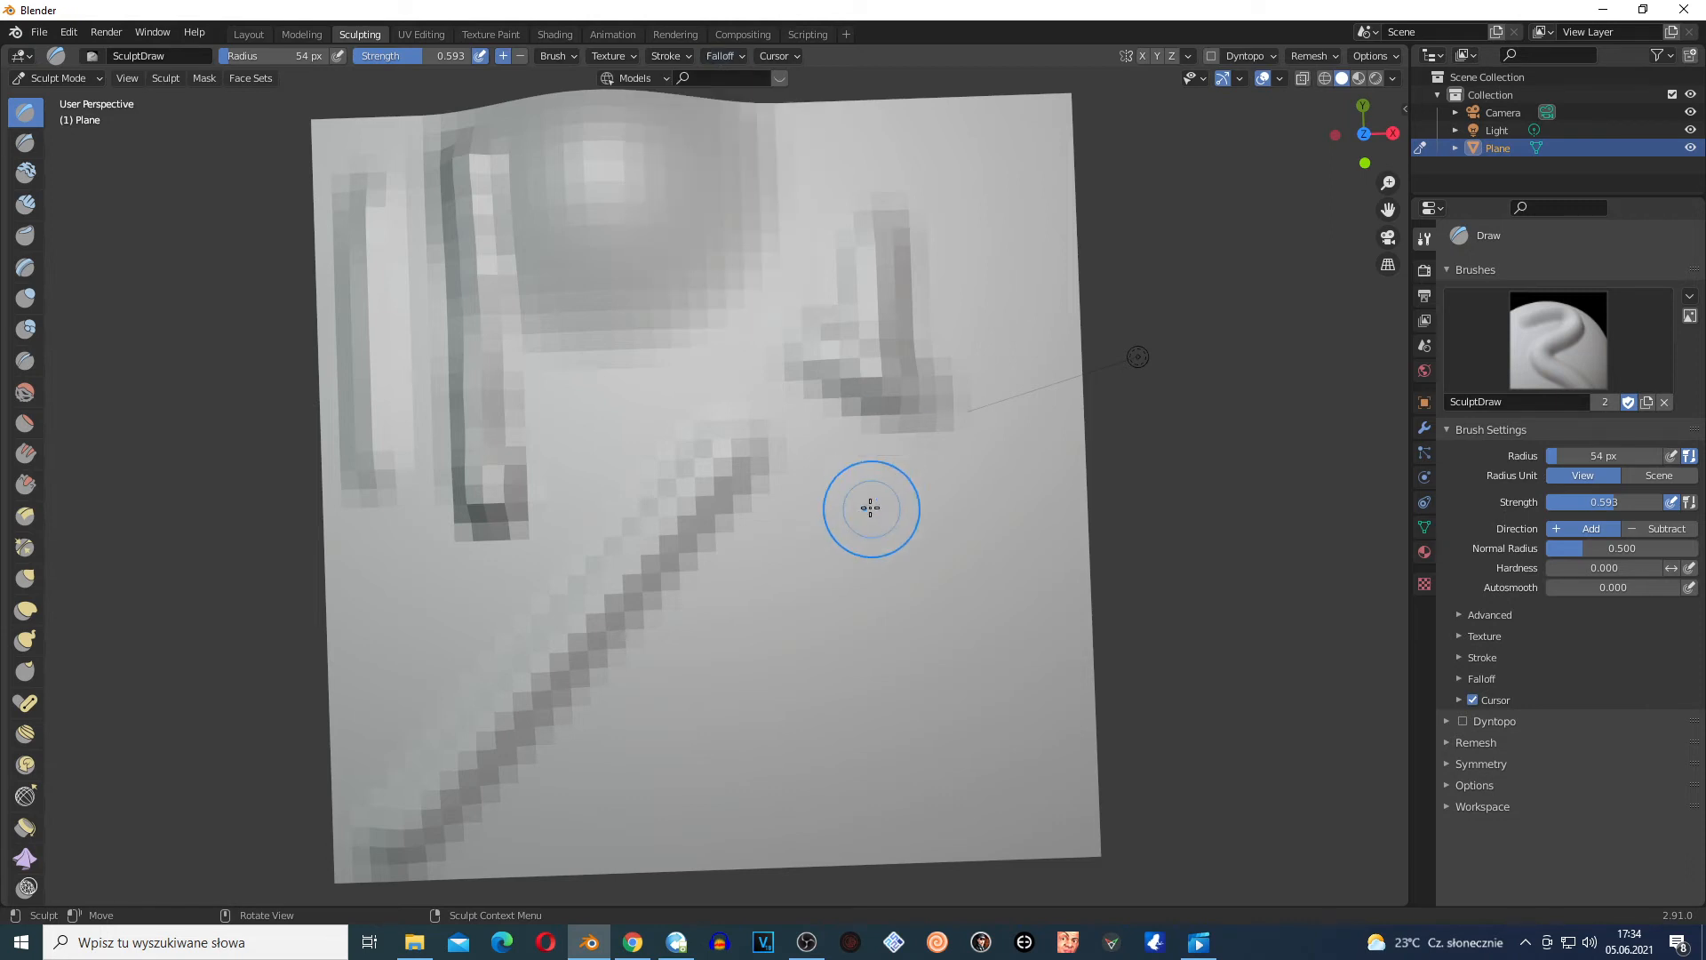
pyautogui.scroll(5, 869, 507)
pyautogui.scroll(4, 751, 536)
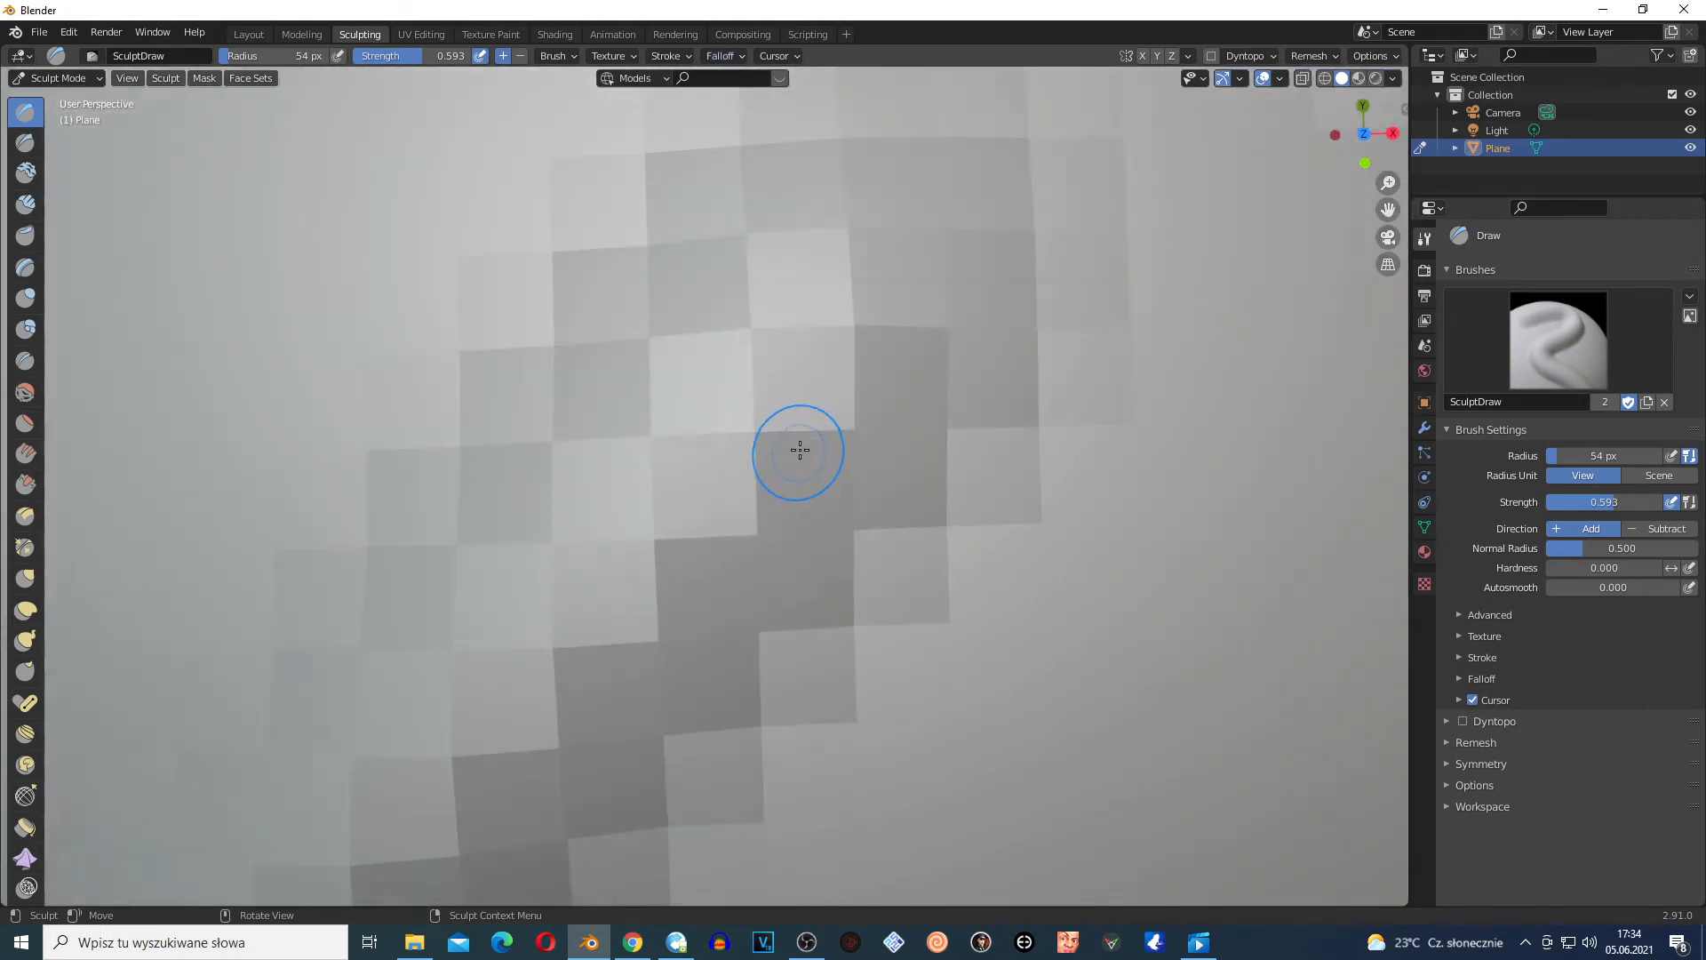
pyautogui.scroll(-8, 542, 519)
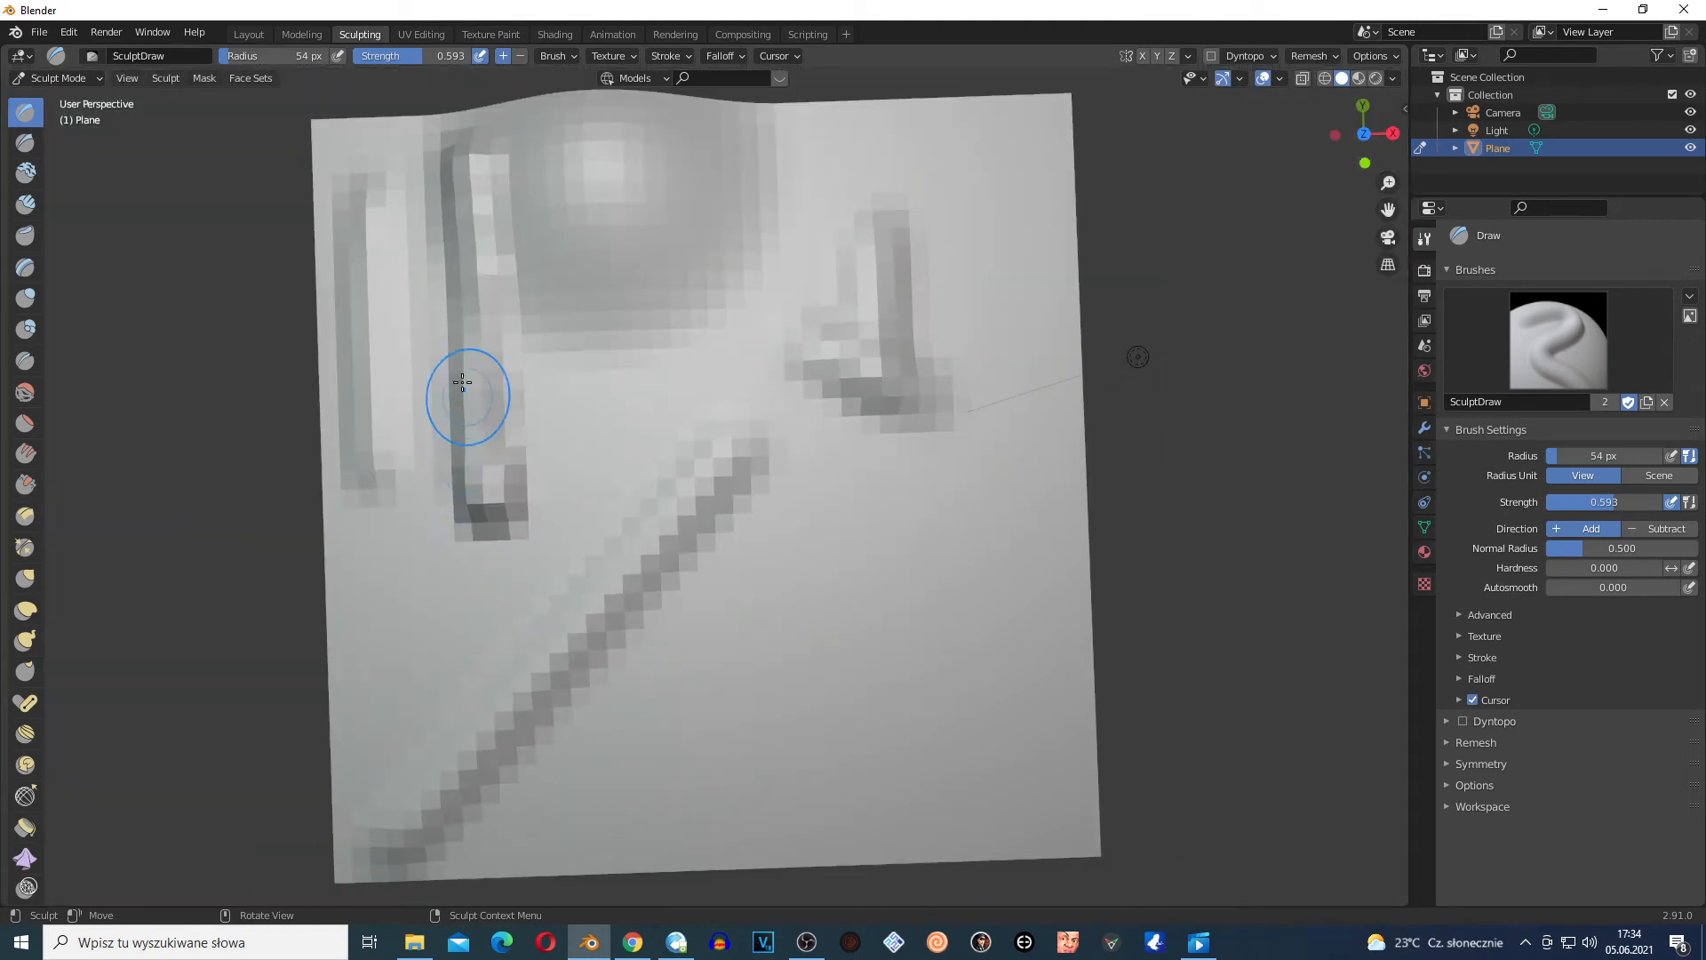
# Sculpt a vertical Space-stroke ridge in the plane's lower-right area and a small Smooth-falloff bump beside its upper end
pyautogui.moveTo(497, 470)
pyautogui.mouseDown()
pyautogui.moveTo(476, 145)
pyautogui.moveTo(468, 495)
pyautogui.moveTo(468, 164)
pyautogui.moveTo(442, 494)
pyautogui.mouseUp()
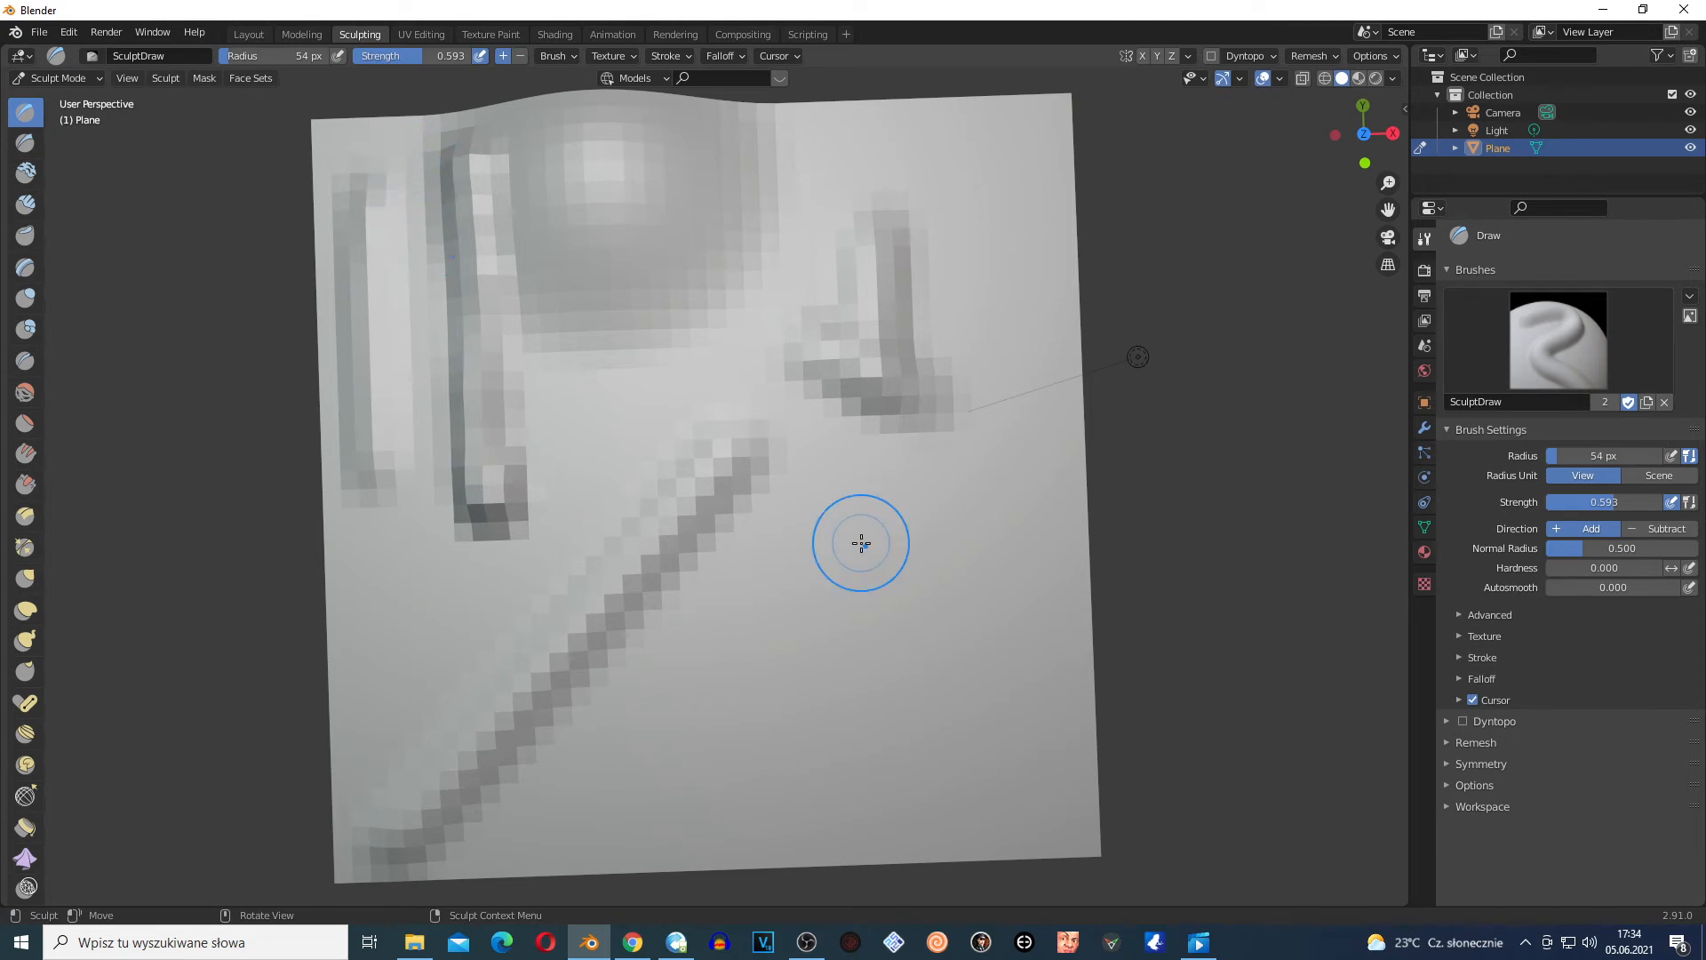
pyautogui.moveTo(864, 545)
pyautogui.mouseDown()
pyautogui.moveTo(811, 498)
pyautogui.moveTo(901, 716)
pyautogui.moveTo(880, 704)
pyautogui.mouseUp()
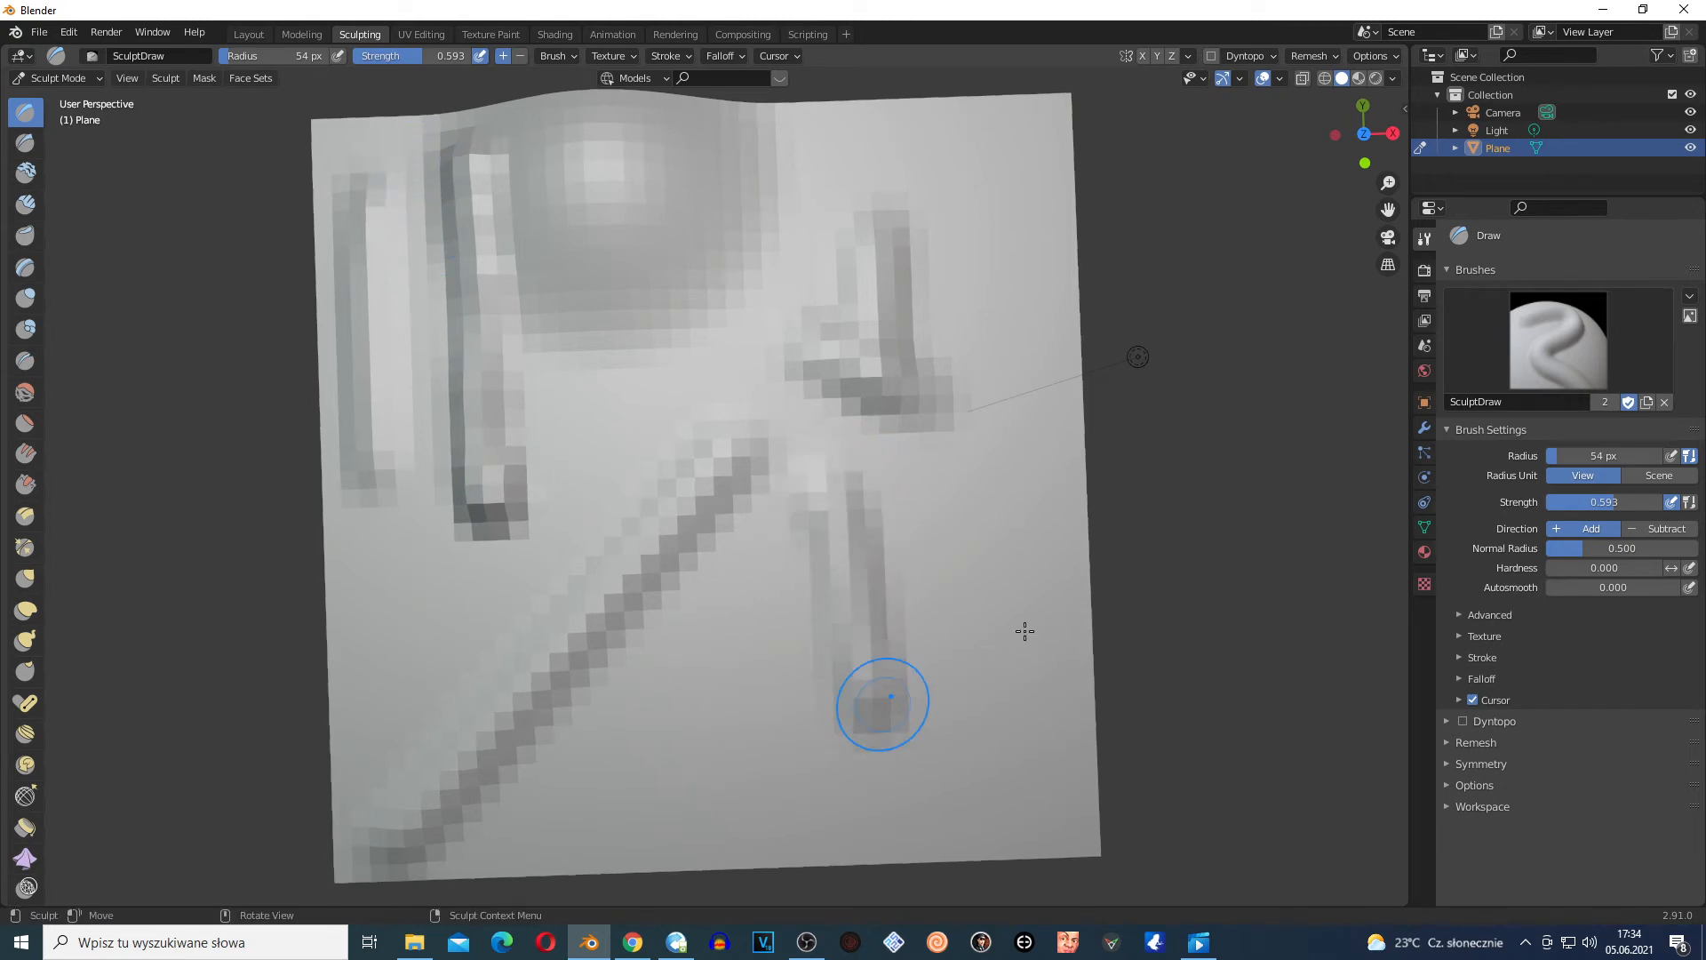
pyautogui.scroll(5, 993, 558)
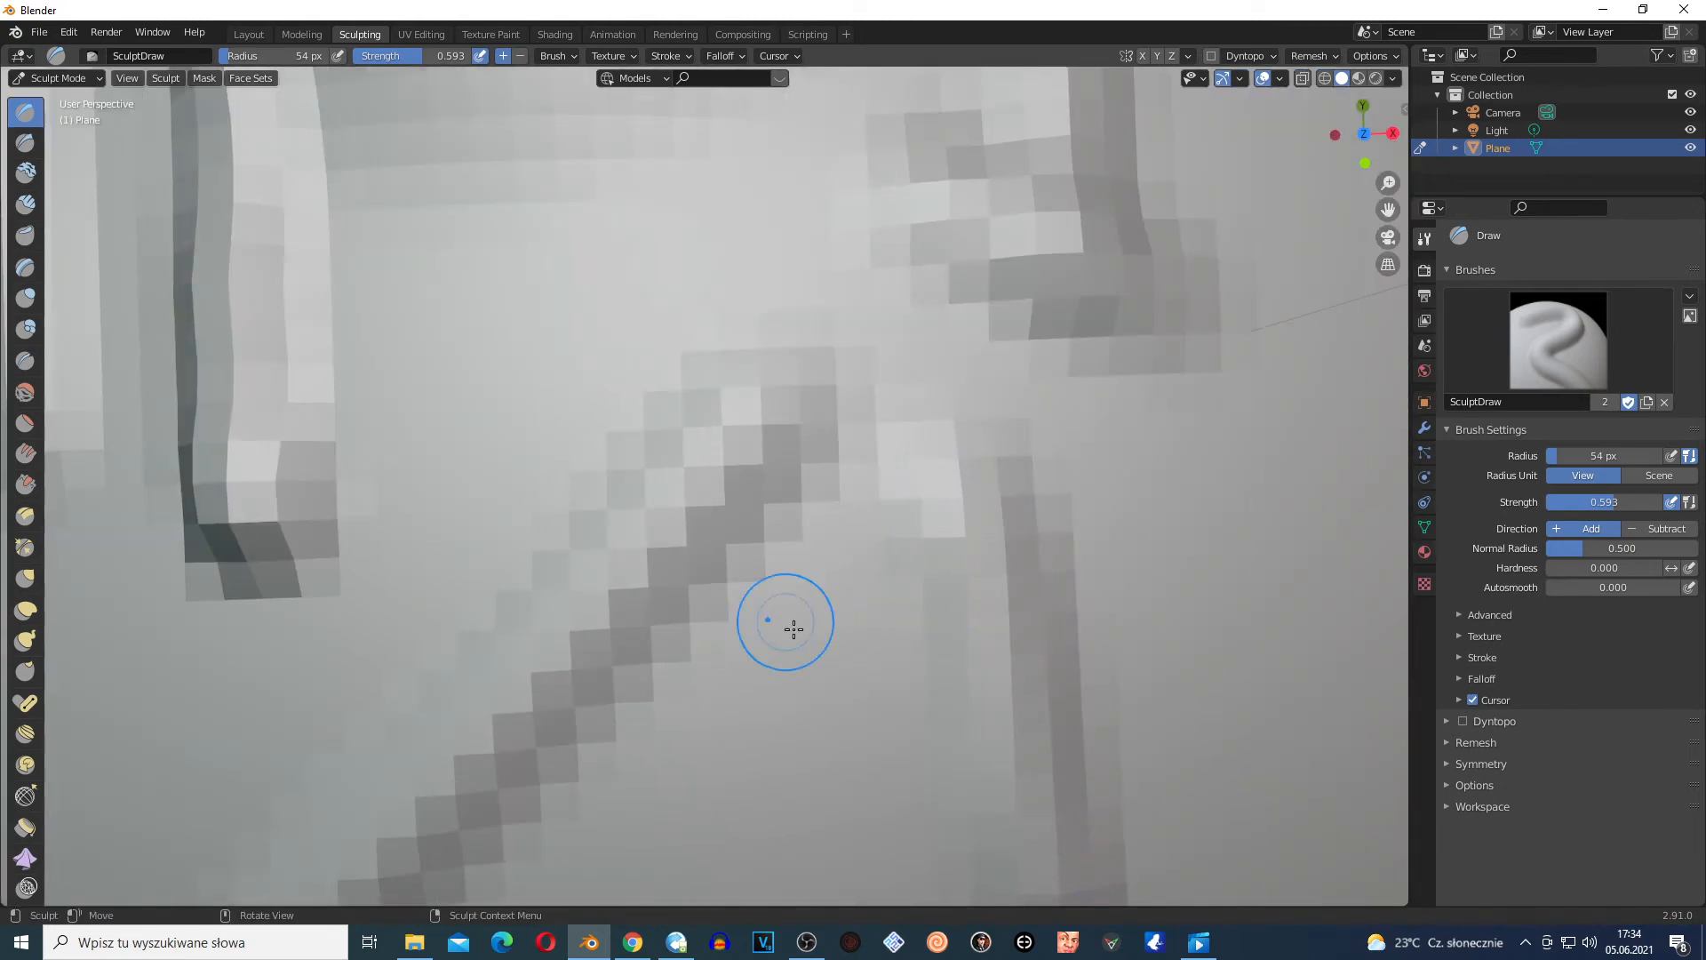
pyautogui.moveTo(1189, 533)
pyautogui.mouseDown()
pyautogui.moveTo(1214, 537)
pyautogui.moveTo(1203, 528)
pyautogui.moveTo(1211, 554)
pyautogui.moveTo(1217, 519)
pyautogui.mouseUp()
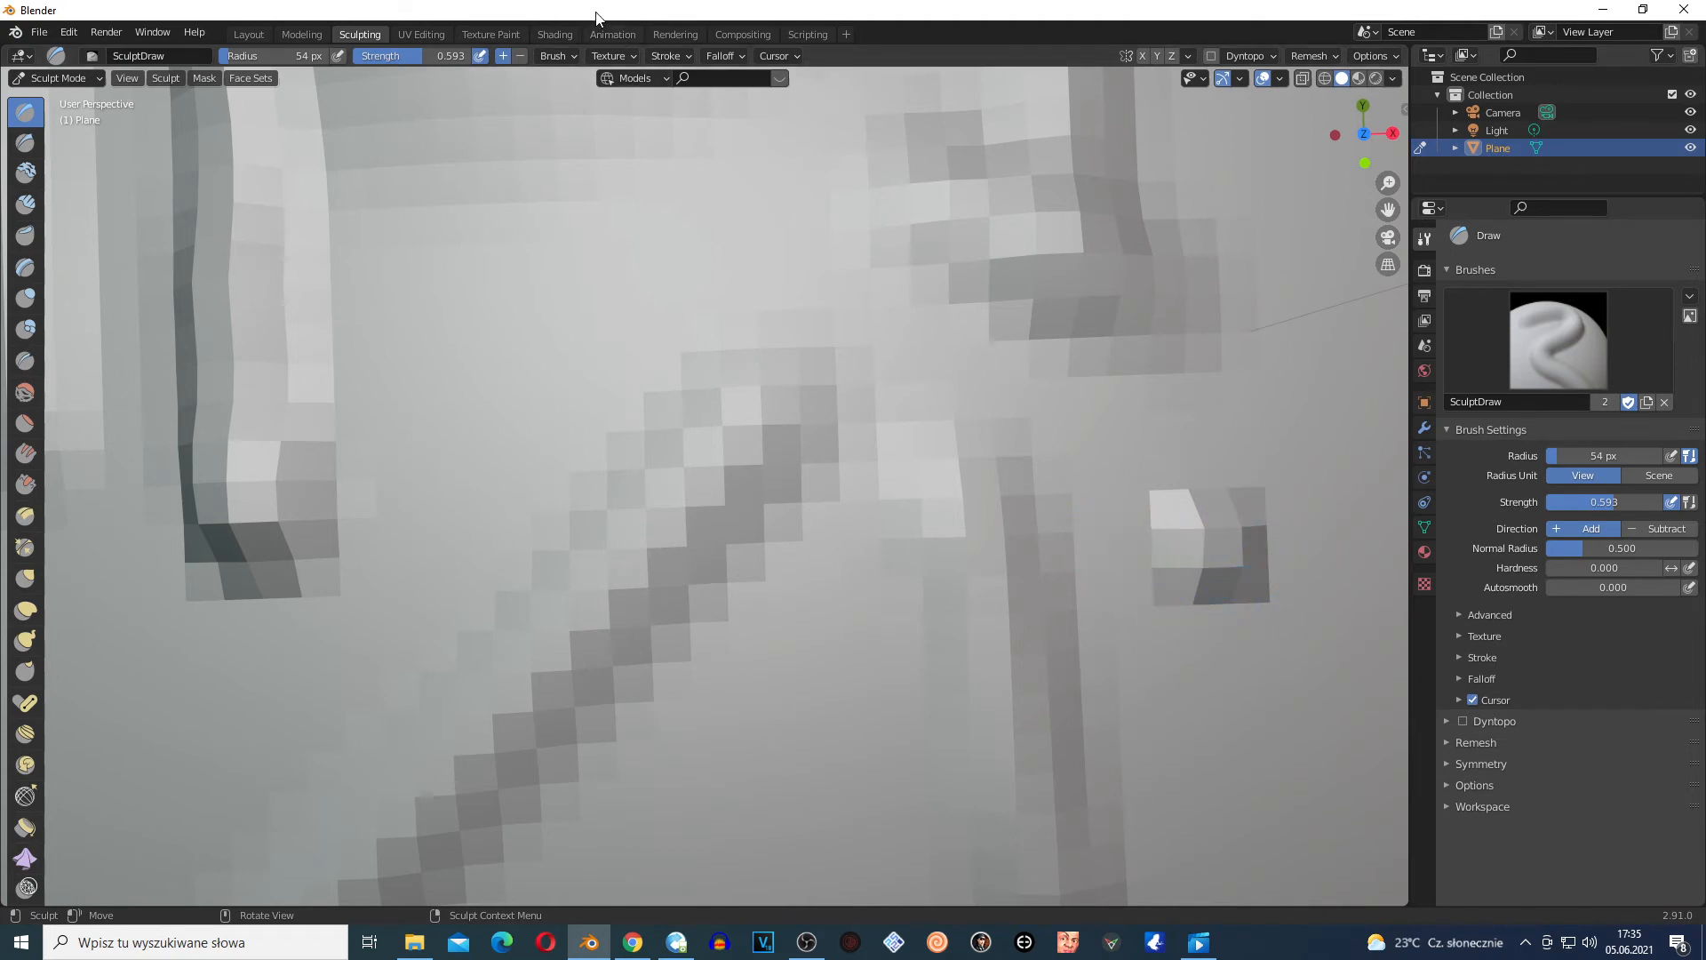
# Set the Draw brush's falloff to Sphere and sculpt a small bump between the Dots stroke and the diagonal ridge
pyautogui.click(724, 57)
pyautogui.click(708, 93)
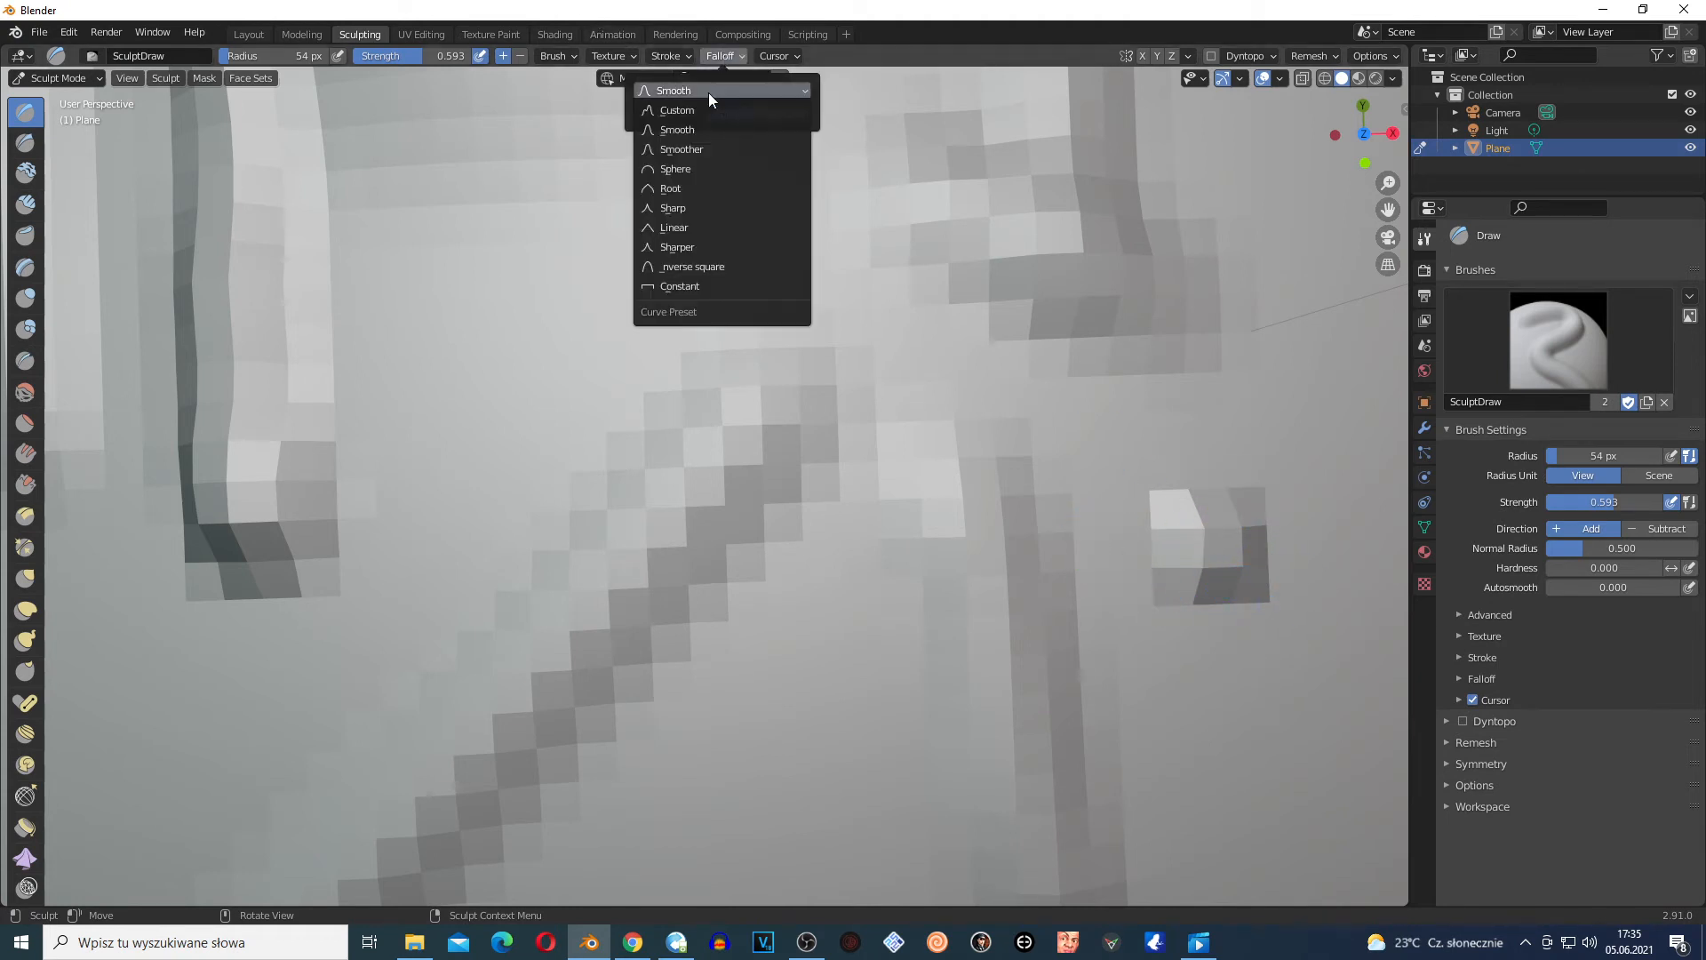
pyautogui.click(675, 169)
pyautogui.moveTo(471, 267); pyautogui.dragTo(513, 249)
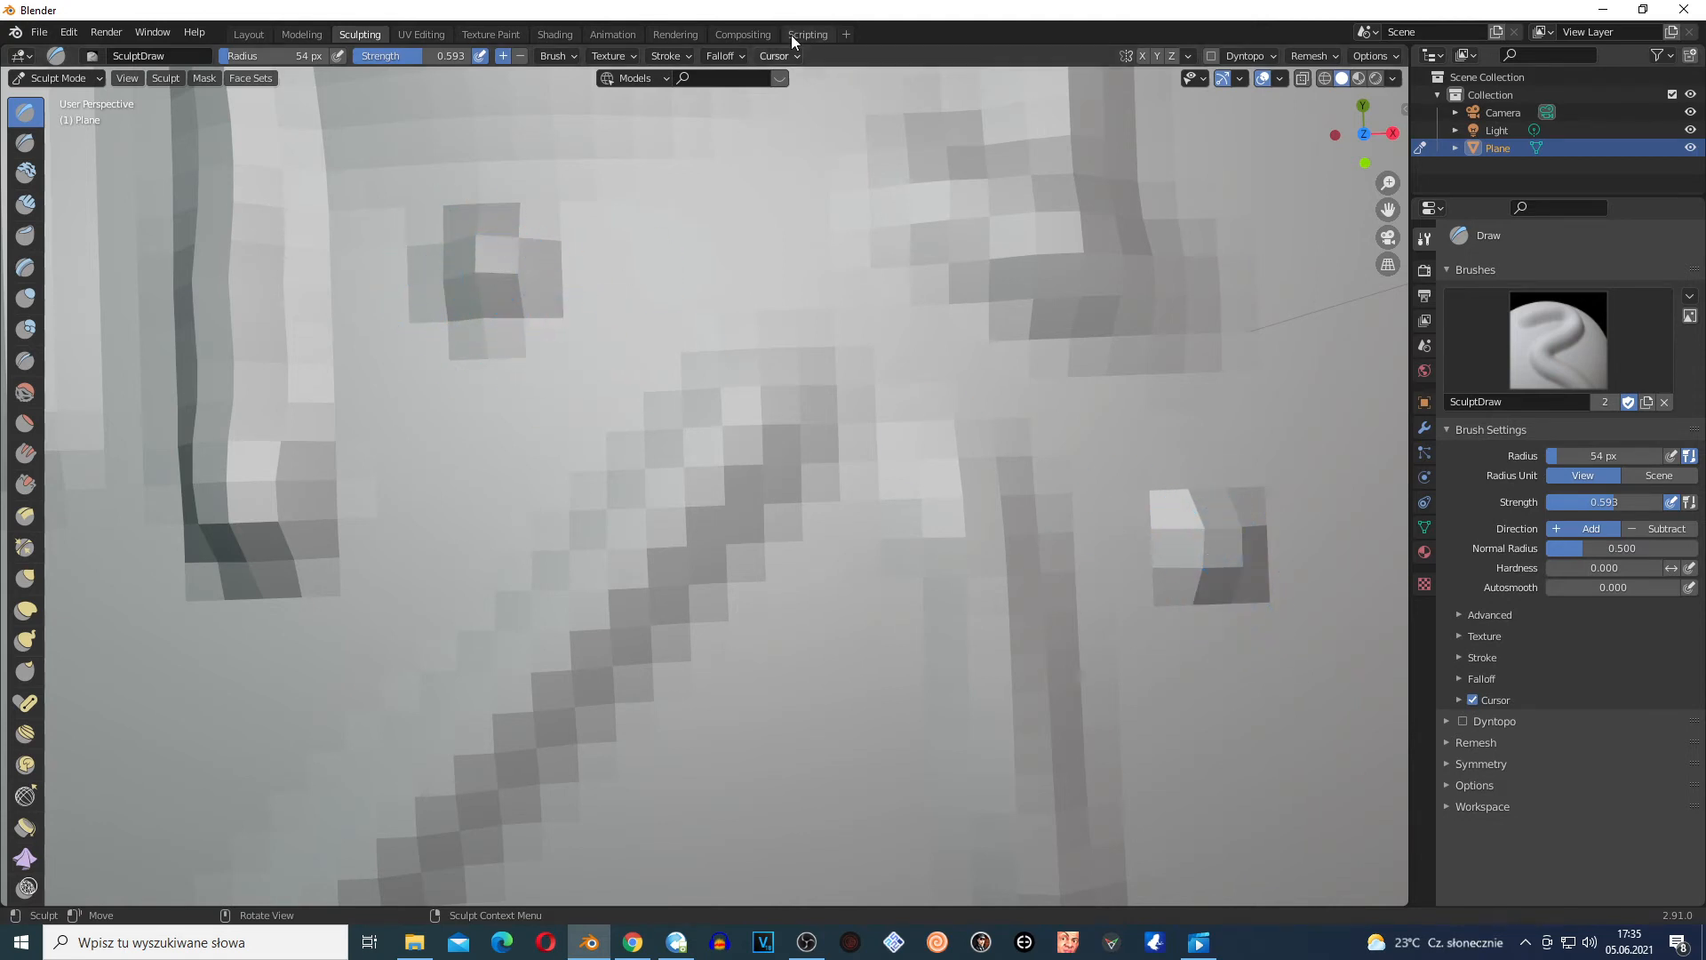
# Set the falloff to Sharper and sculpt a small bump just below the Sphere-falloff one
pyautogui.click(718, 57)
pyautogui.click(672, 93)
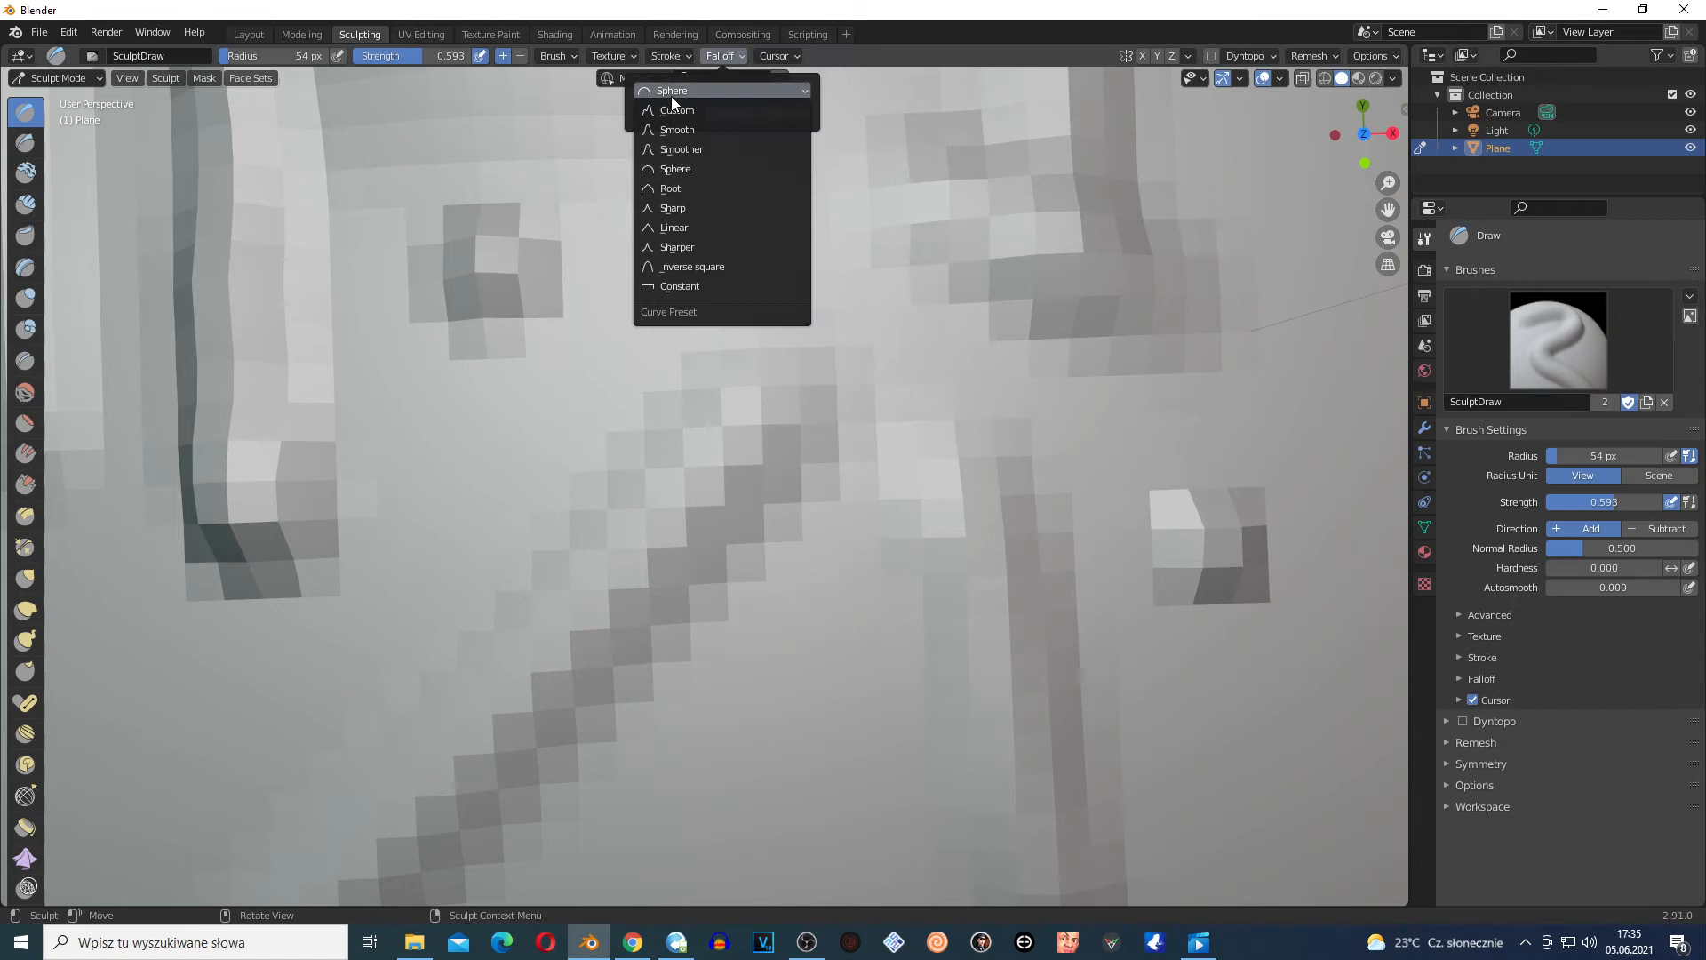
pyautogui.click(700, 246)
pyautogui.moveTo(457, 449)
pyautogui.mouseDown()
pyautogui.moveTo(432, 479)
pyautogui.moveTo(460, 476)
pyautogui.mouseUp()
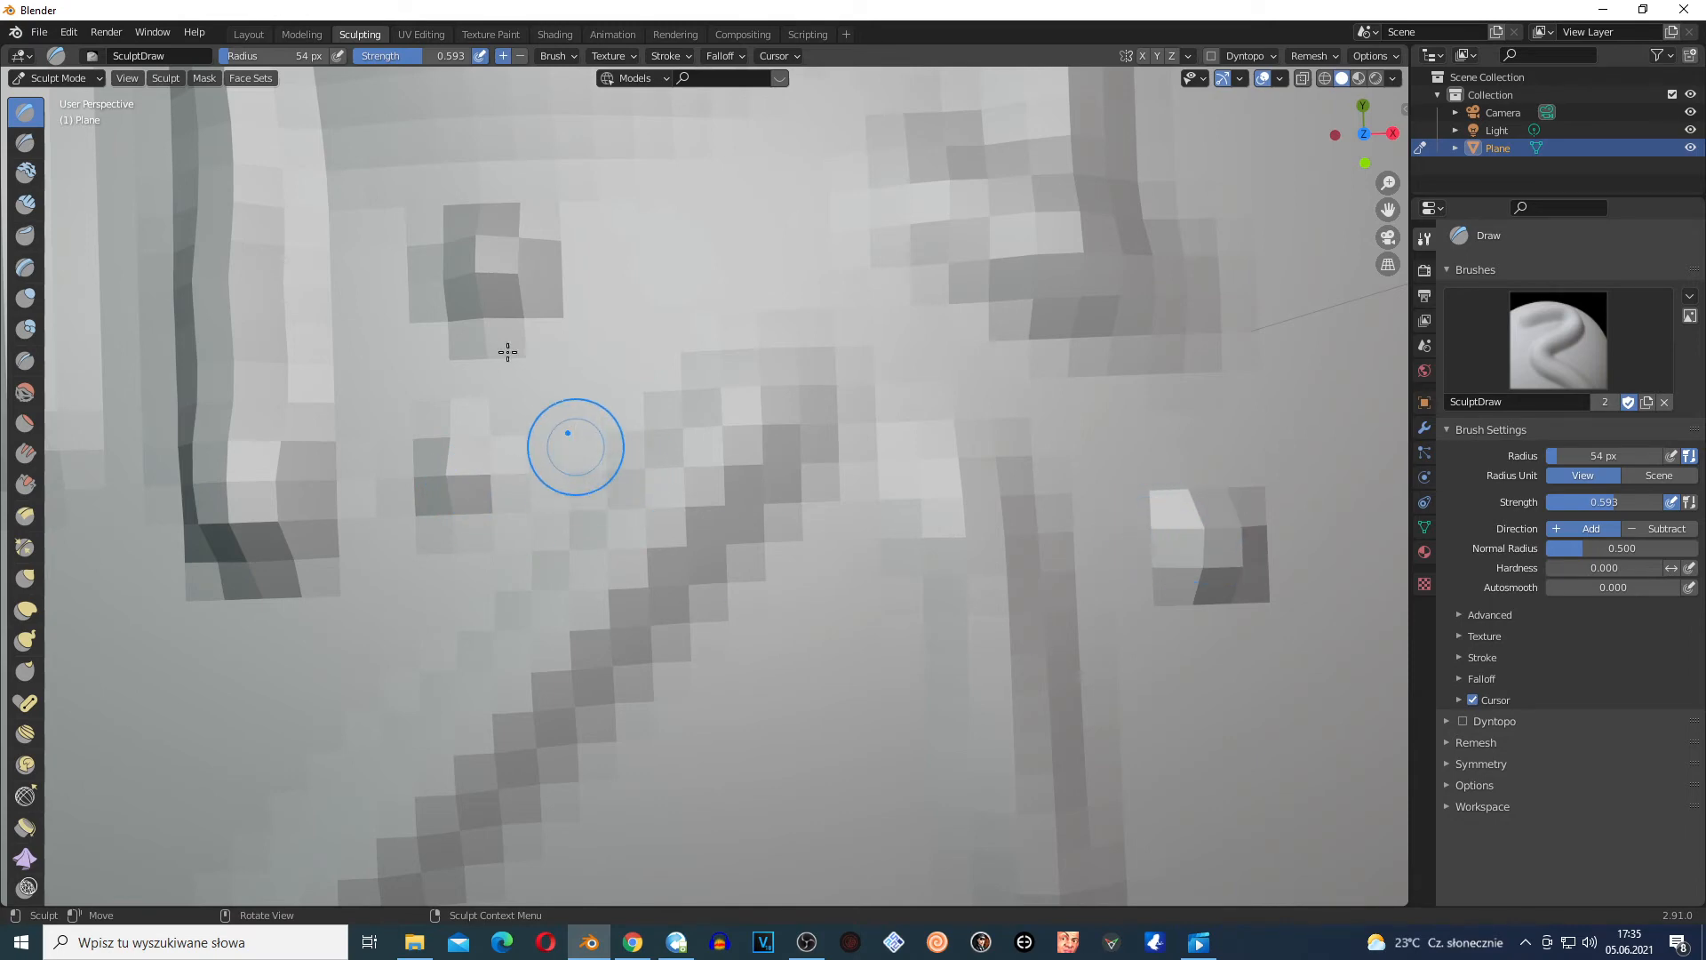
# Set the falloff to Custom and reshape its curve: start point at X 0.185, Y 0.73125, a dip past the middle, and the end raised to Y 0.57875
pyautogui.scroll(-5, 533, 267)
pyautogui.scroll(2, 813, 651)
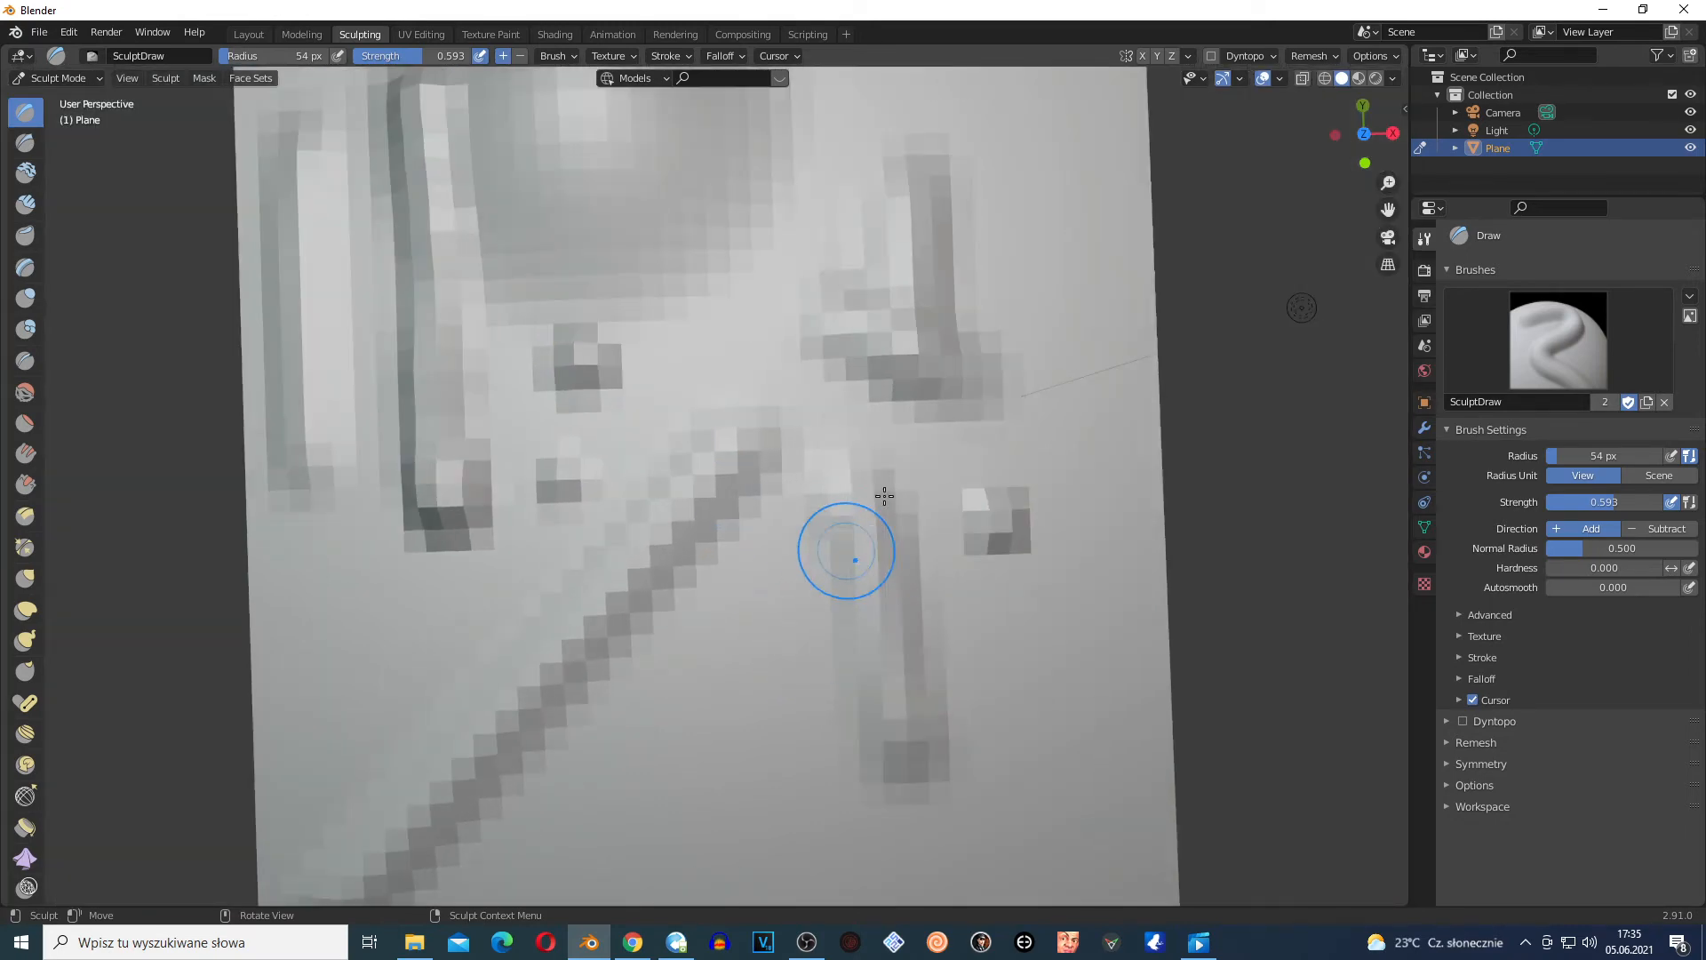
pyautogui.click(722, 57)
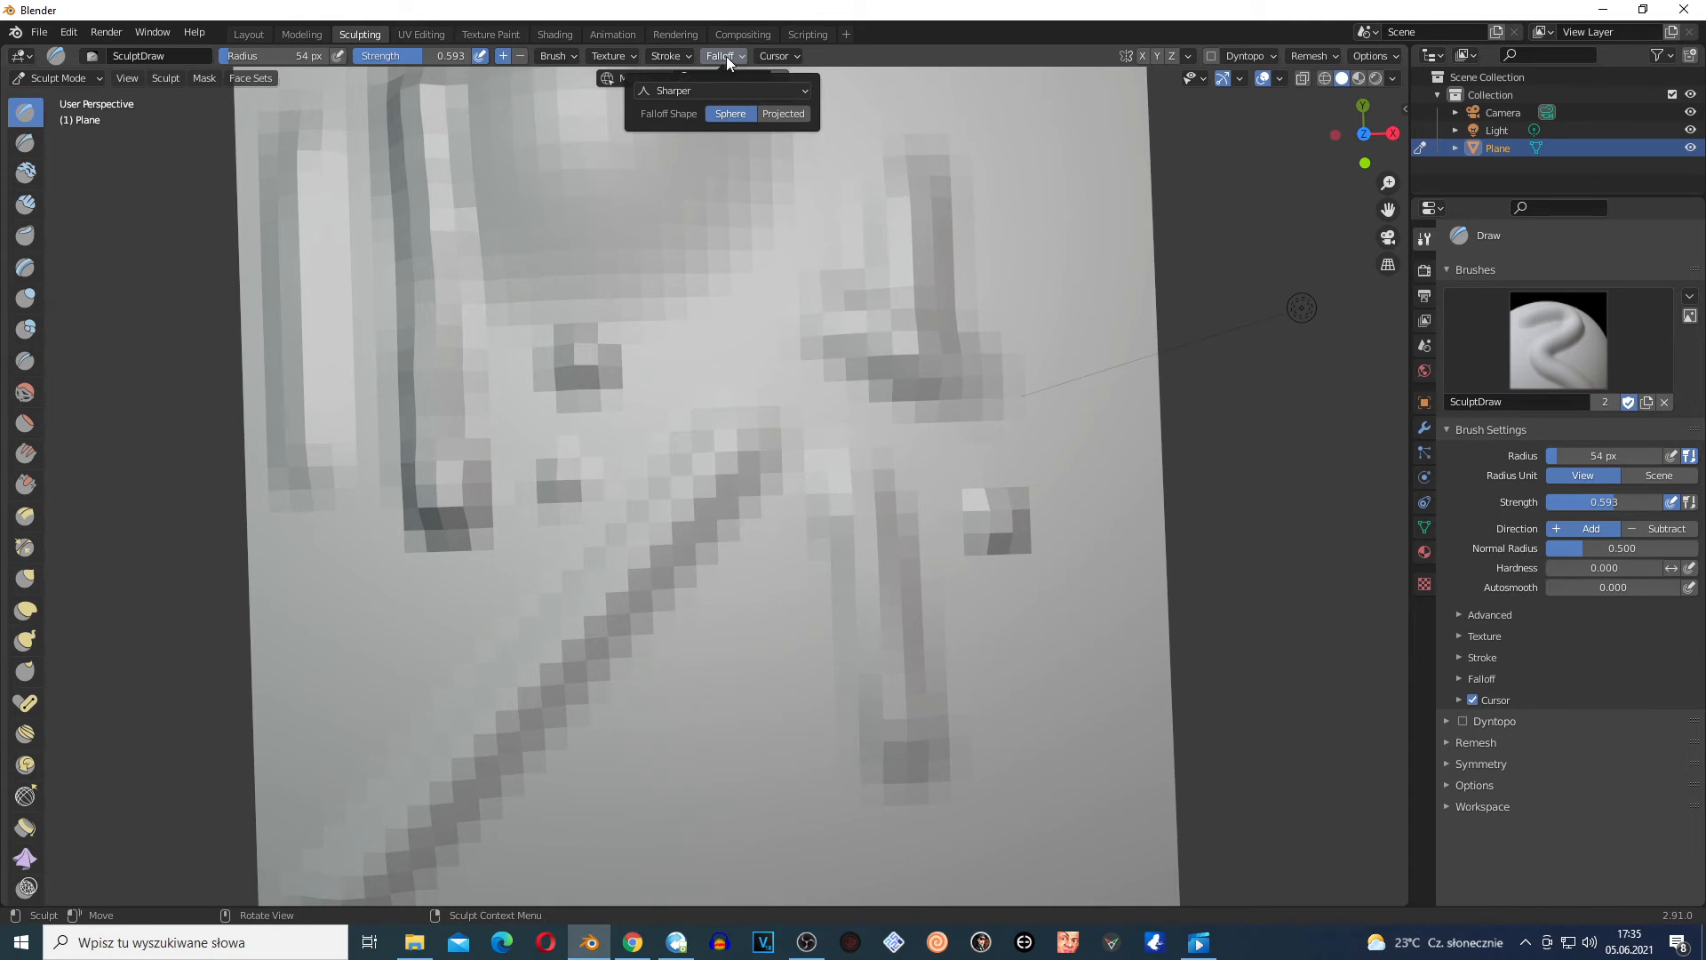
pyautogui.click(711, 90)
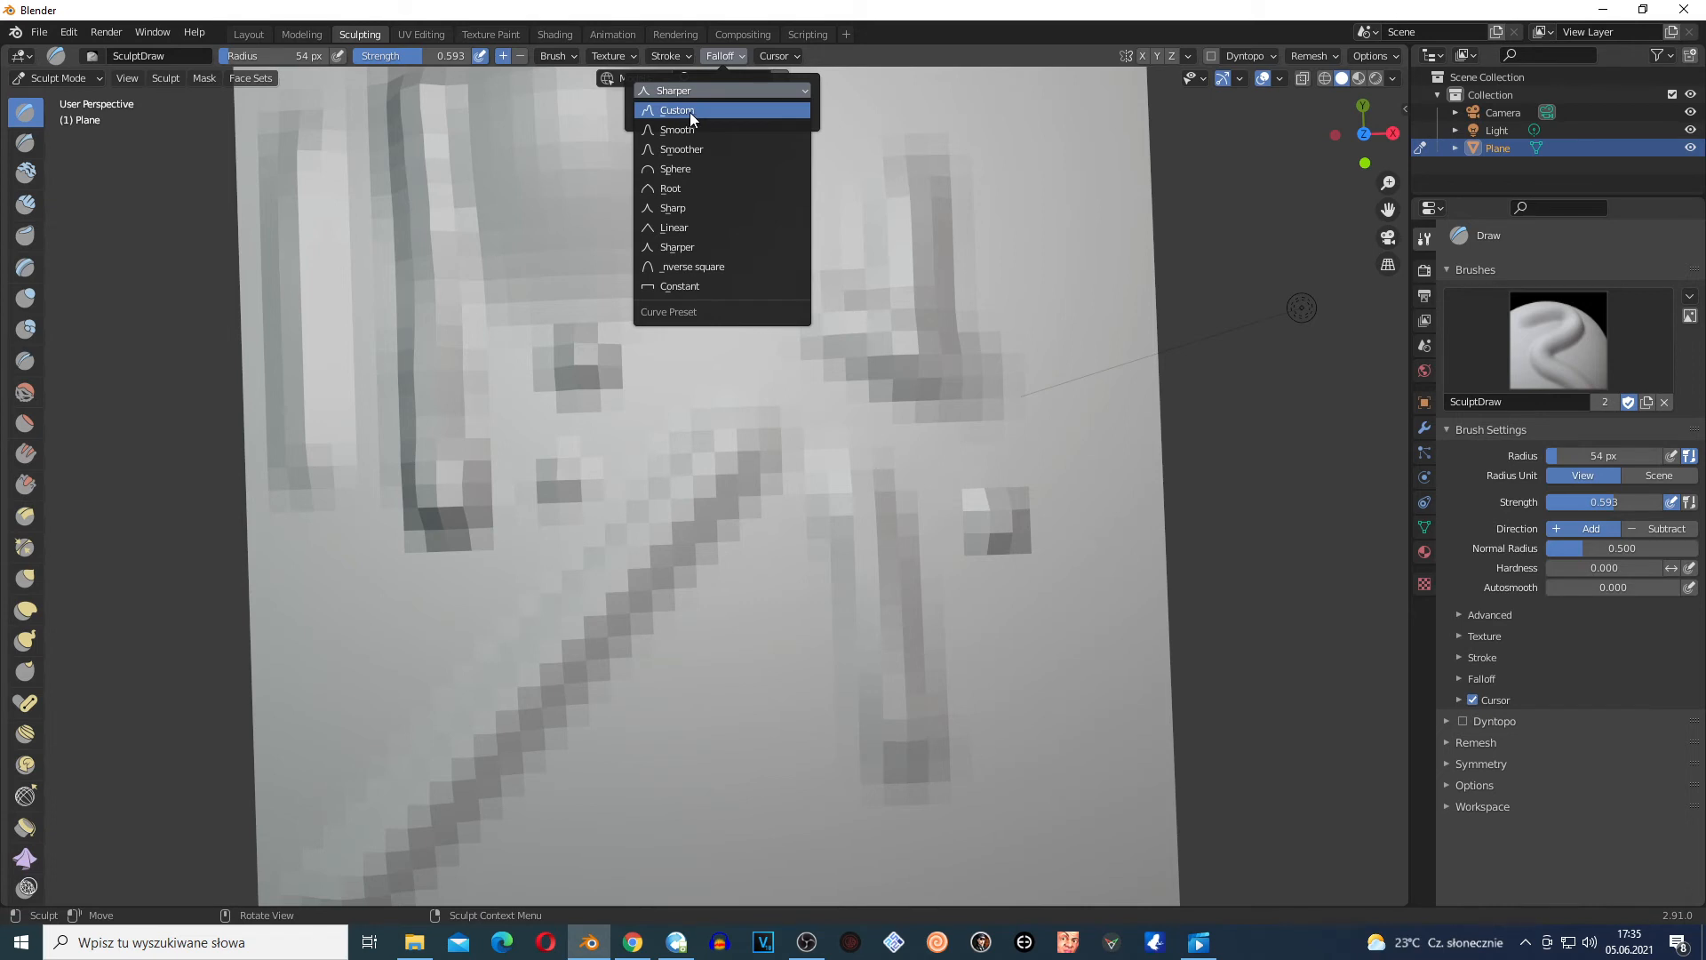
pyautogui.click(690, 112)
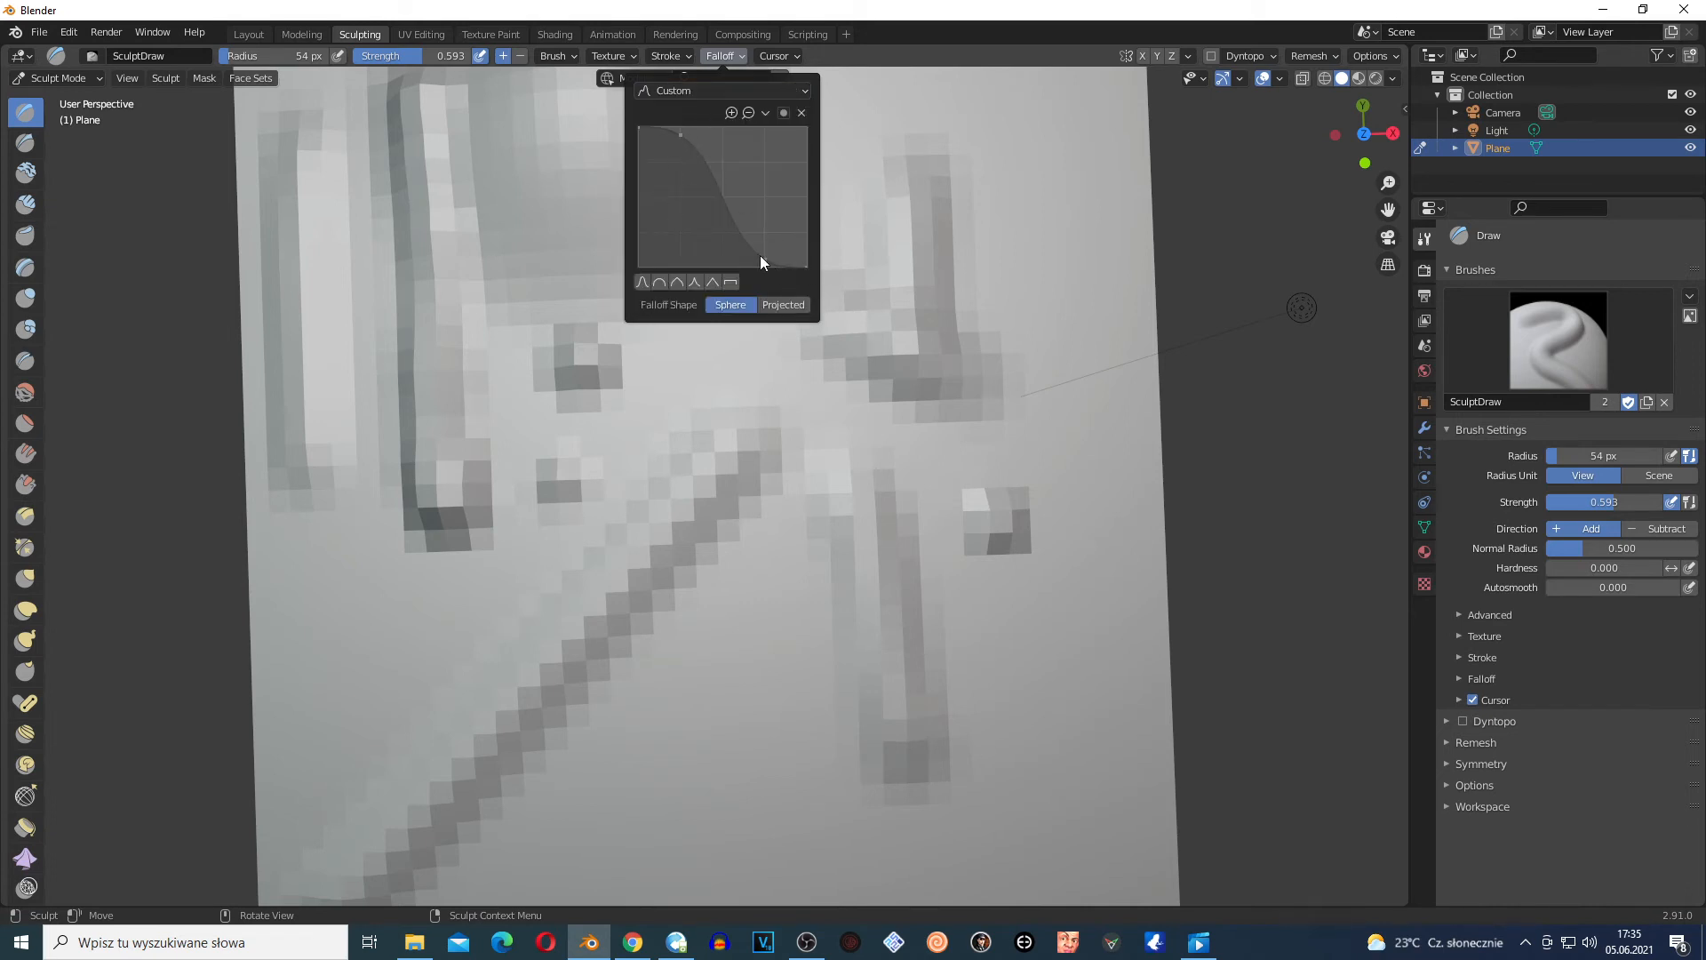
pyautogui.moveTo(804, 264); pyautogui.dragTo(806, 175)
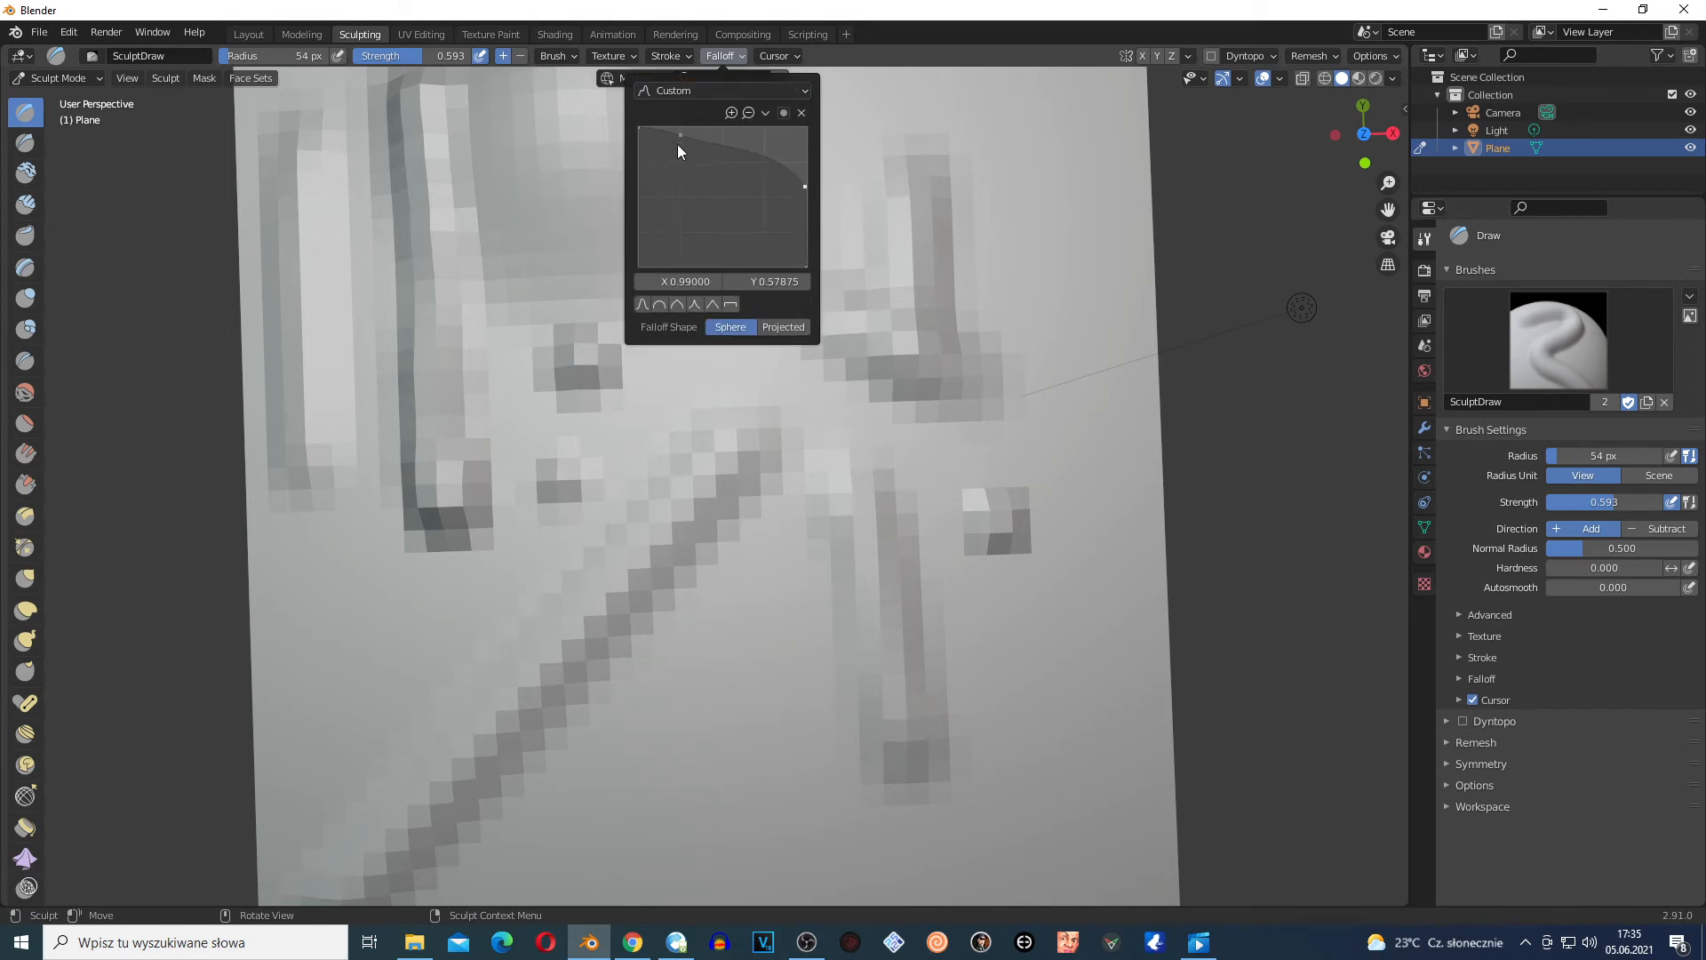
pyautogui.moveTo(678, 136); pyautogui.dragTo(750, 235)
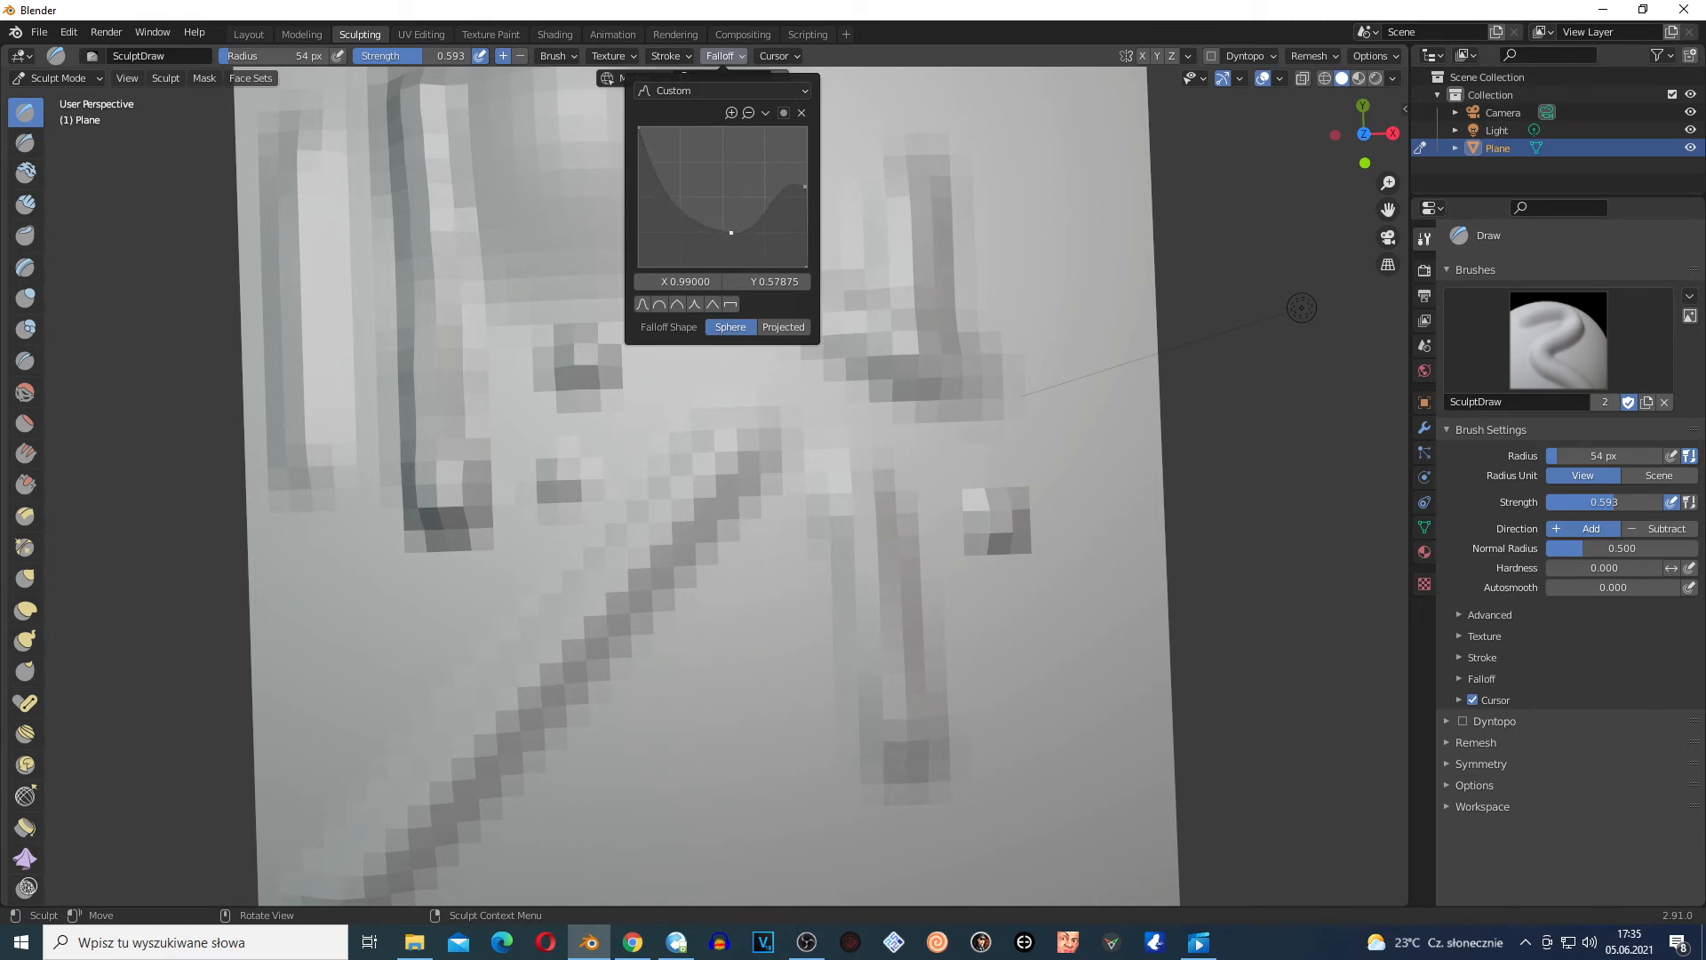
pyautogui.moveTo(640, 131); pyautogui.dragTo(670, 163)
# Sculpt two large bumps with the custom falloff, one near the plane's lower-right edge and one below the Dots stroke
pyautogui.moveTo(968, 628)
pyautogui.mouseDown()
pyautogui.moveTo(1099, 675)
pyautogui.moveTo(1062, 645)
pyautogui.mouseUp()
pyautogui.scroll(2, 1022, 613)
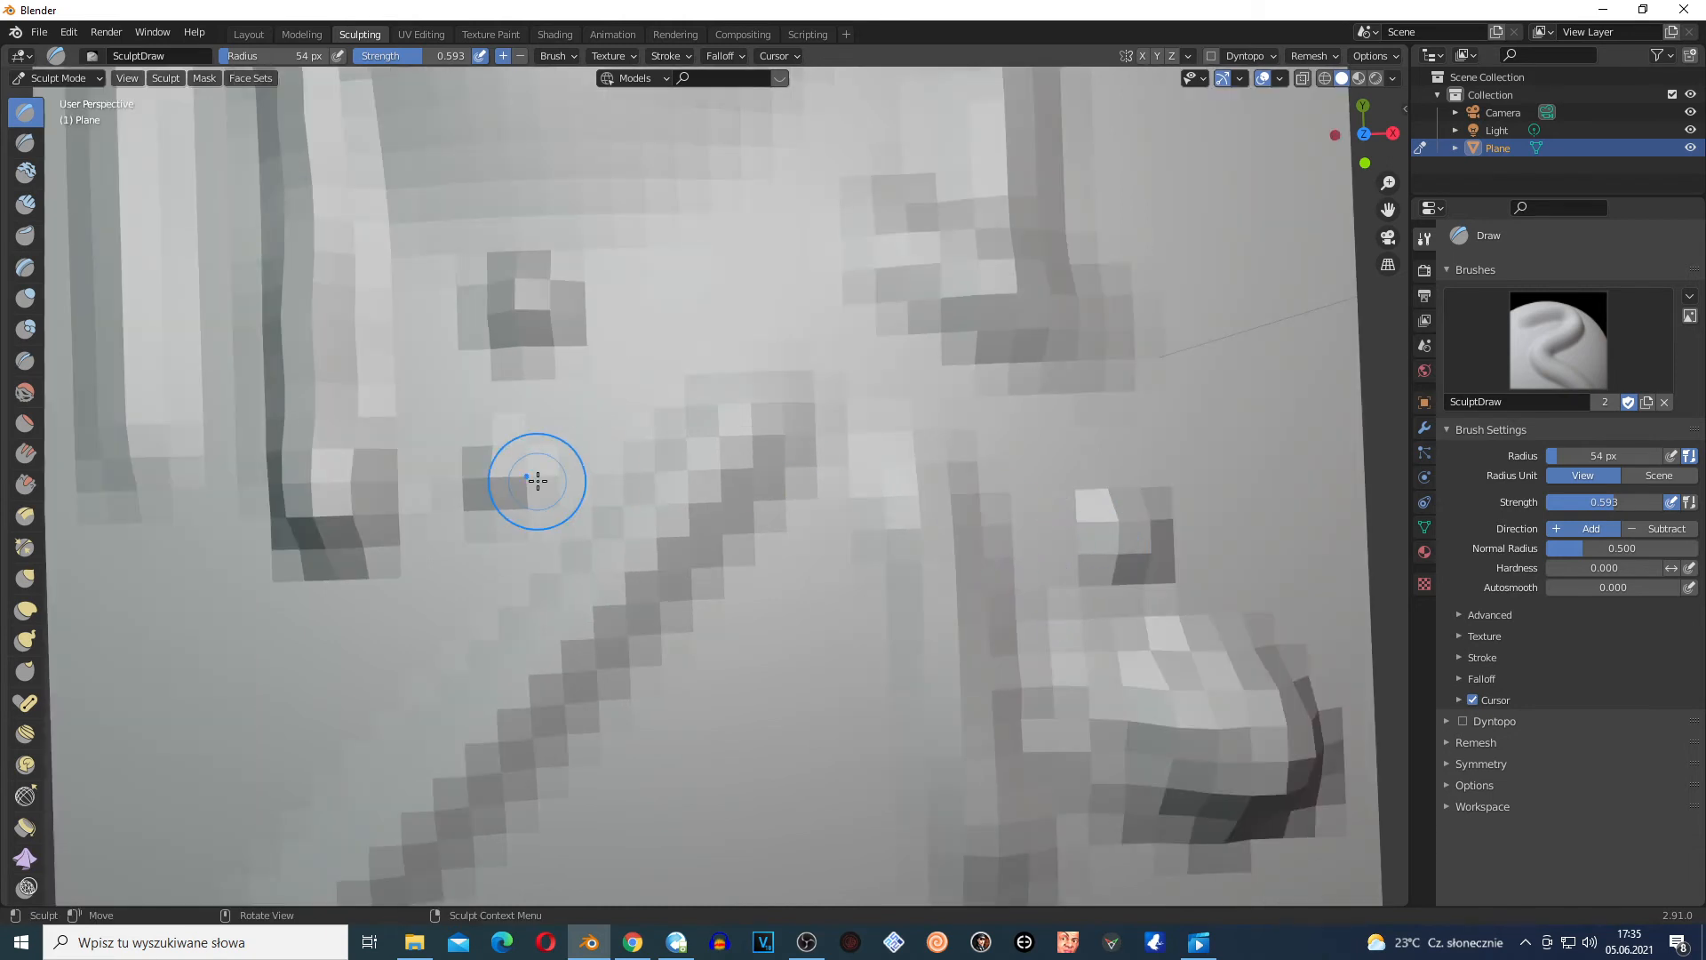
pyautogui.moveTo(198, 631); pyautogui.dragTo(242, 685)
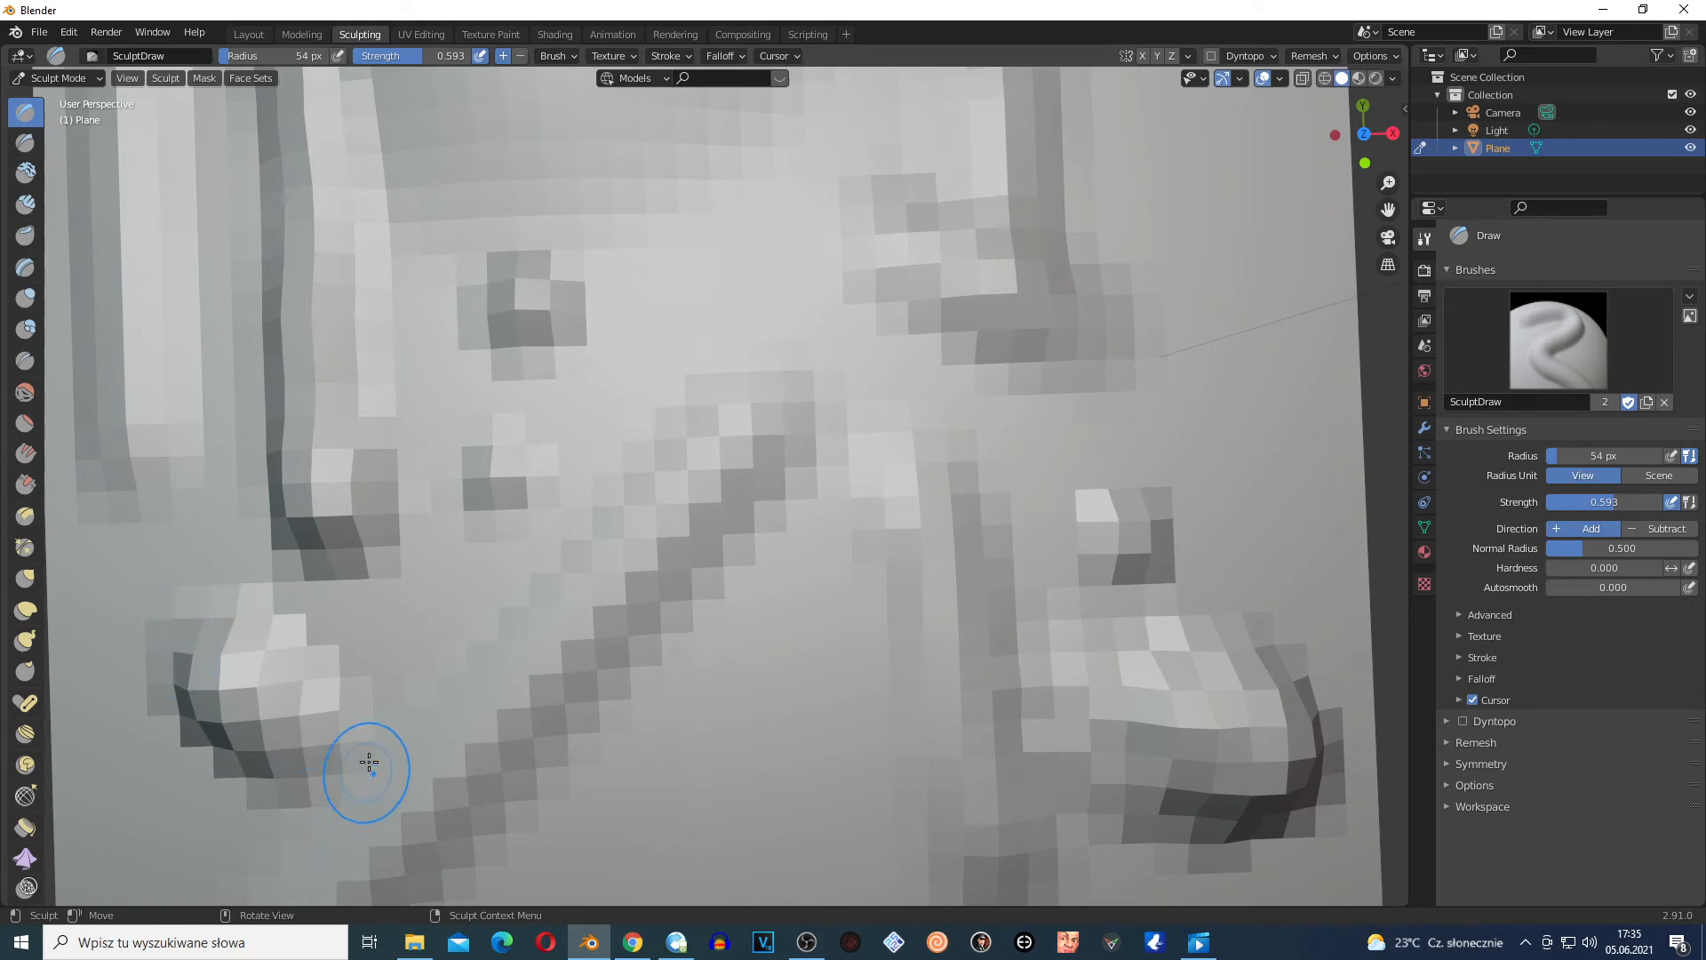
# Inspect the sculpted relief from a low angle and set the Draw brush's falloff back to Smooth
pyautogui.moveTo(608, 672)
pyautogui.mouseDown(button='middle')
pyautogui.moveTo(830, 811)
pyautogui.moveTo(610, 761)
pyautogui.moveTo(495, 602)
pyautogui.moveTo(475, 589)
pyautogui.moveTo(469, 613)
pyautogui.moveTo(480, 563)
pyautogui.mouseUp(button='middle')
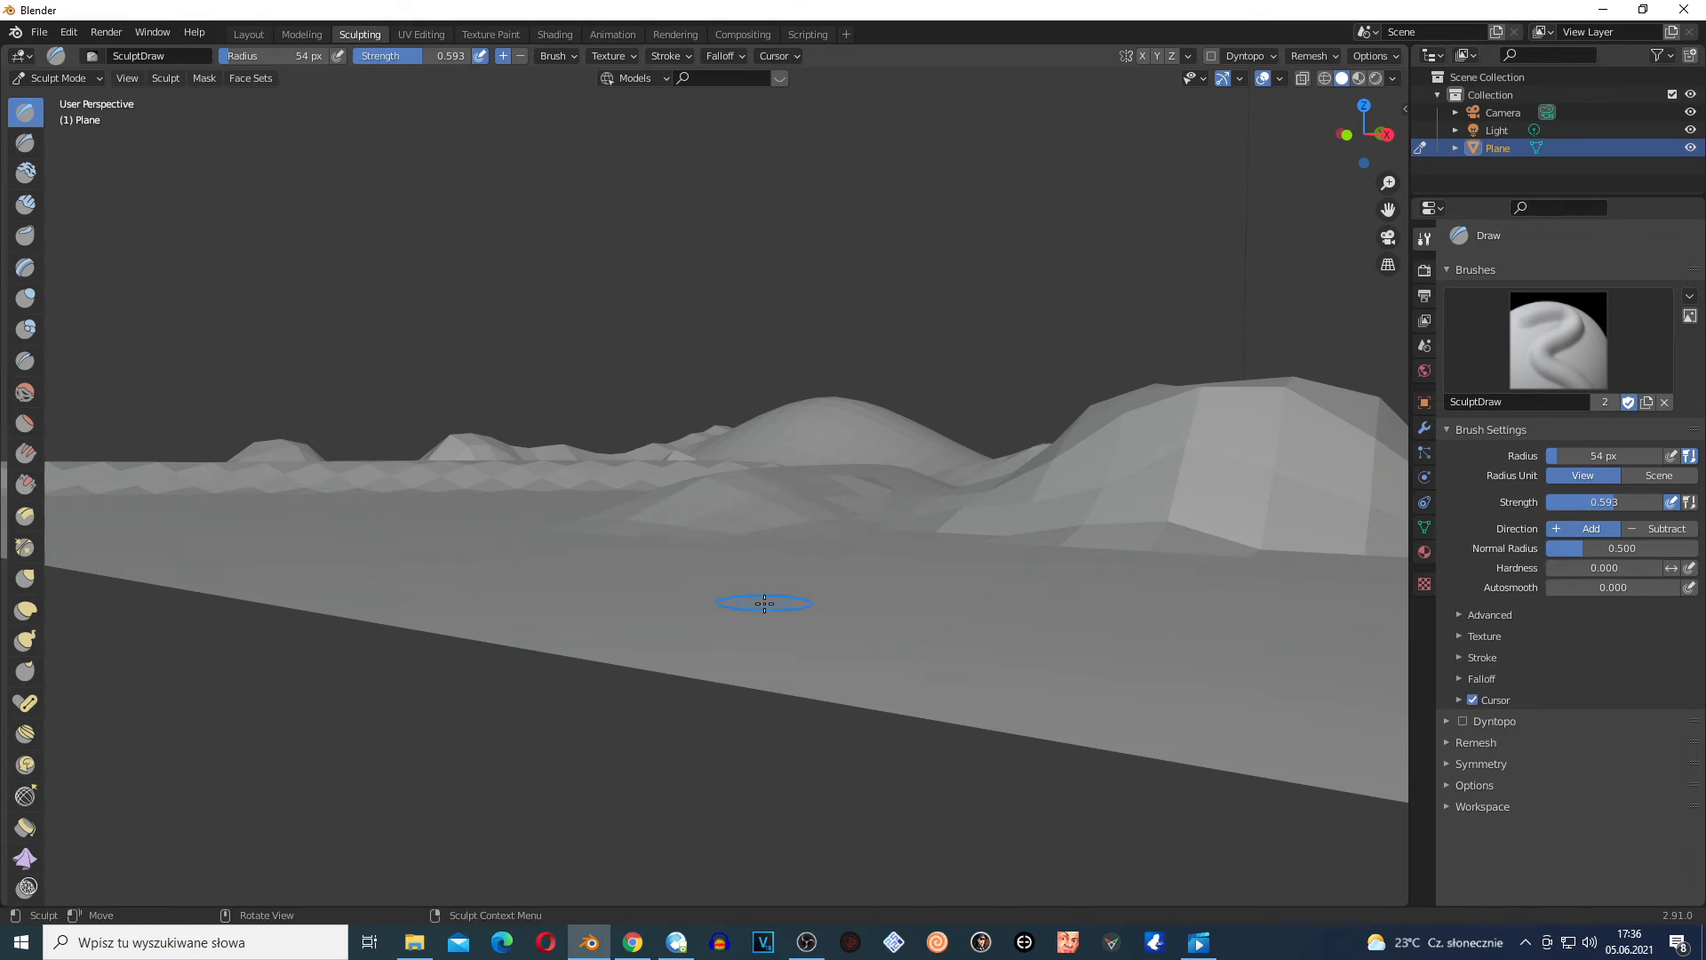
pyautogui.moveTo(764, 604); pyautogui.dragTo(726, 769, button='middle')
pyautogui.moveTo(718, 699); pyautogui.dragTo(750, 845, button='middle')
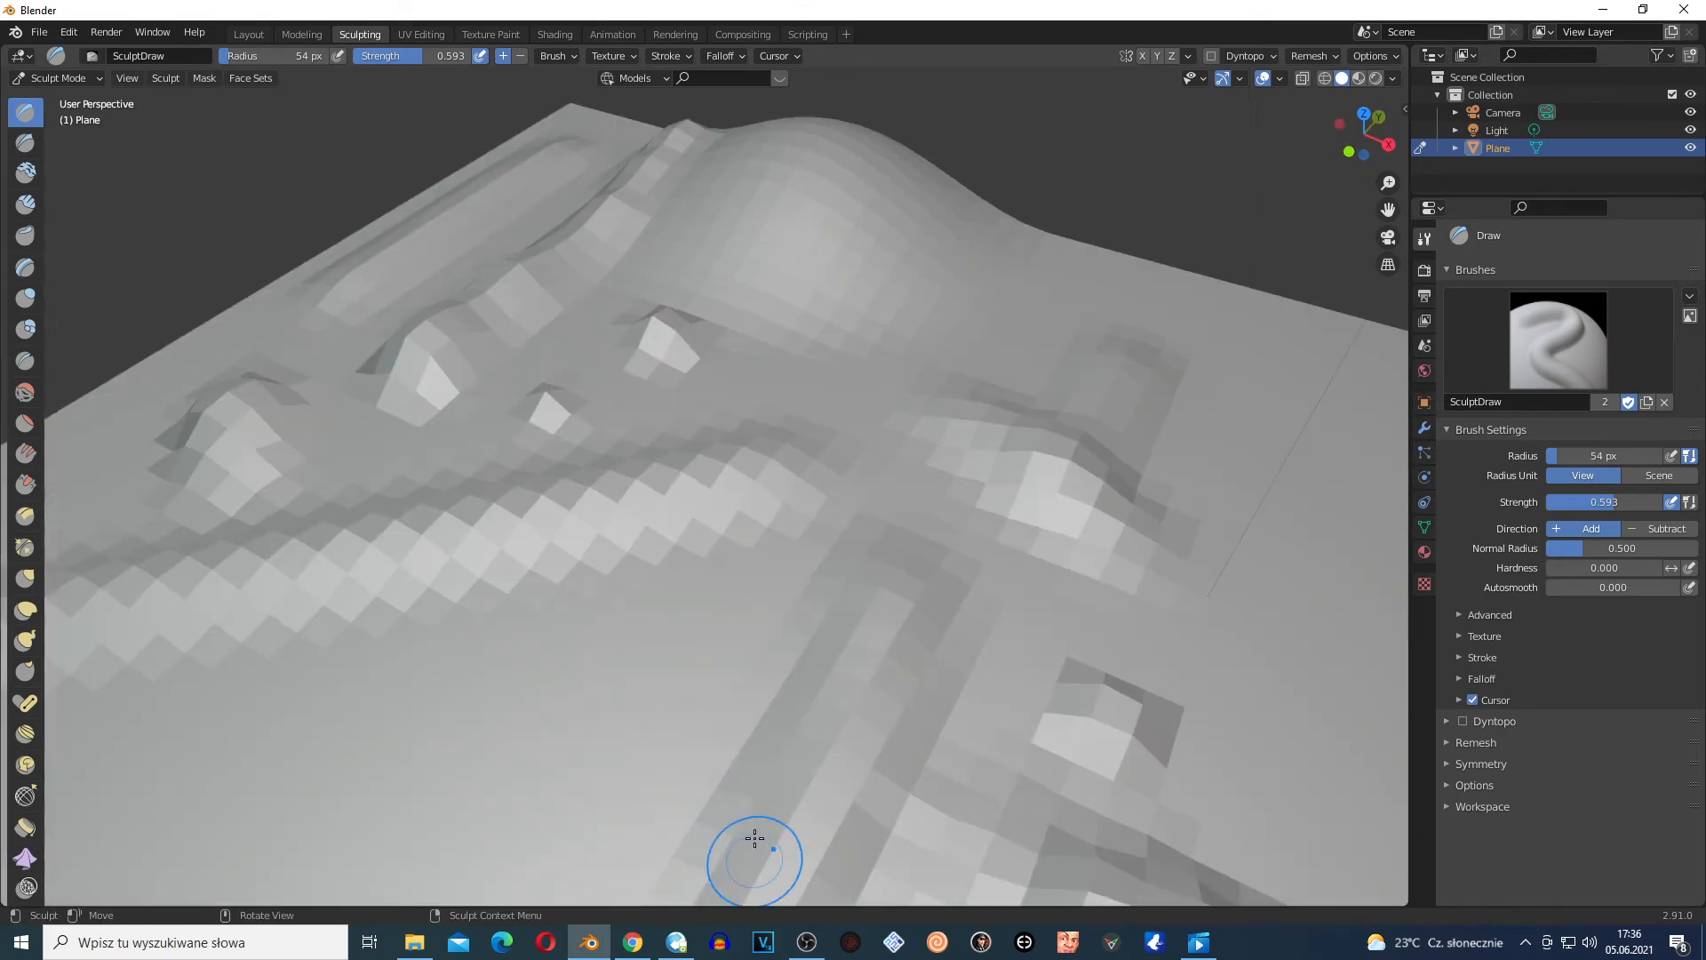
pyautogui.moveTo(667, 811); pyautogui.dragTo(685, 761, button='middle')
pyautogui.scroll(2, 685, 761)
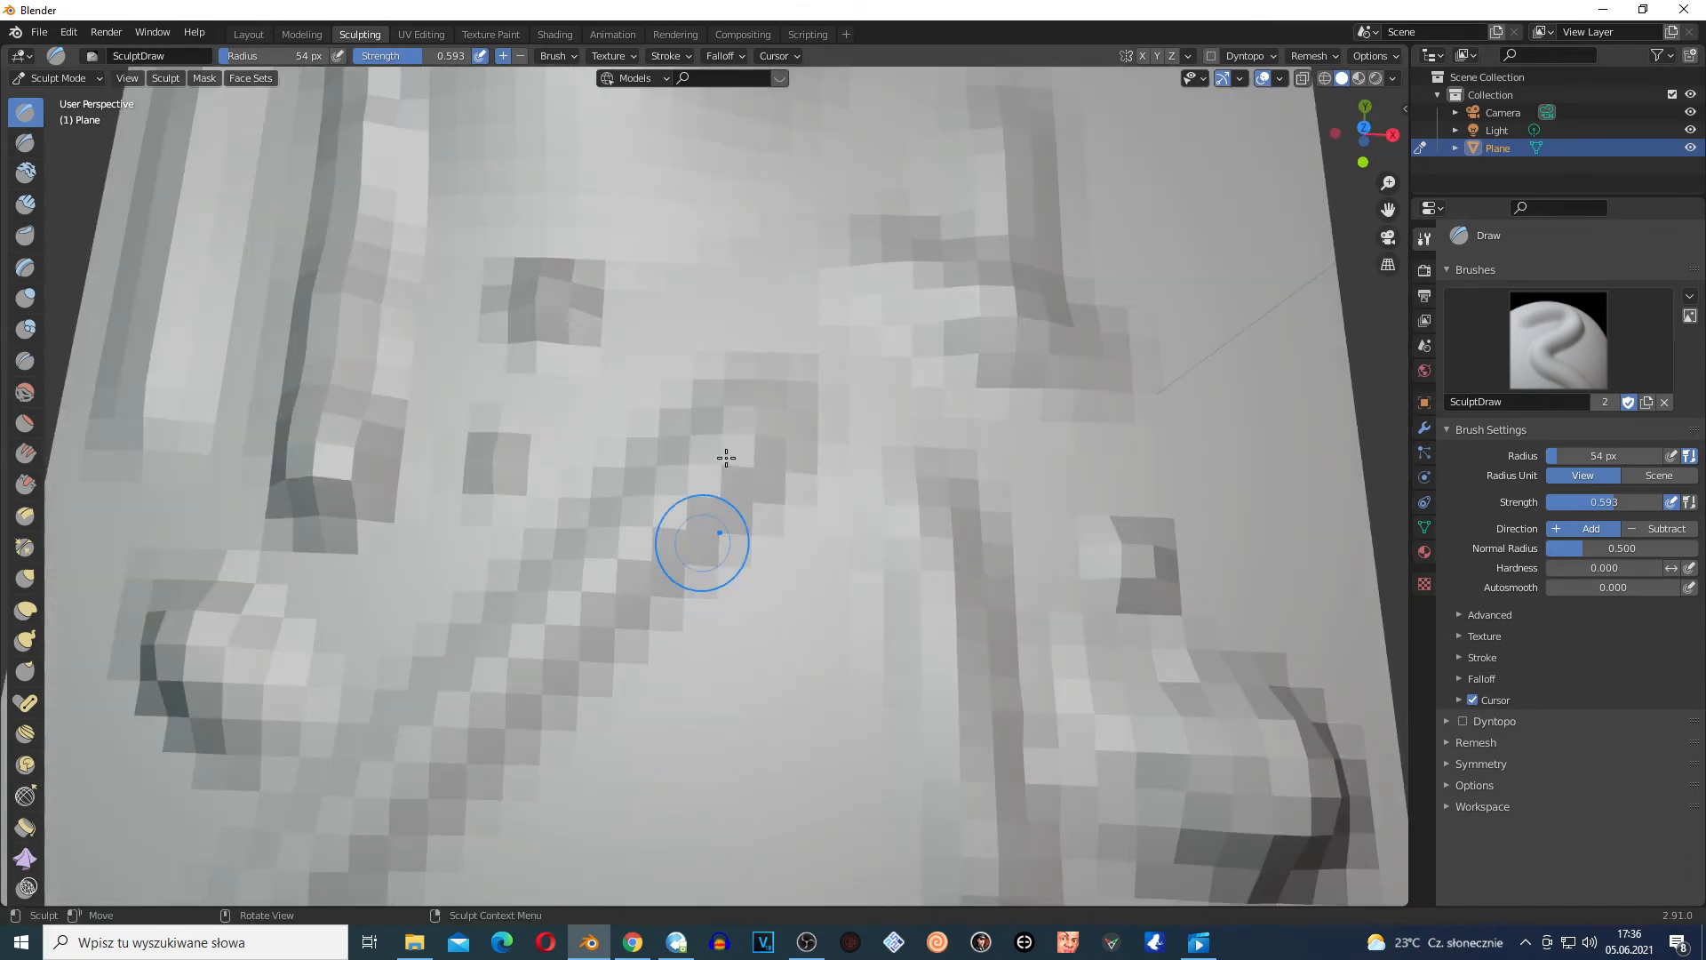
pyautogui.click(725, 55)
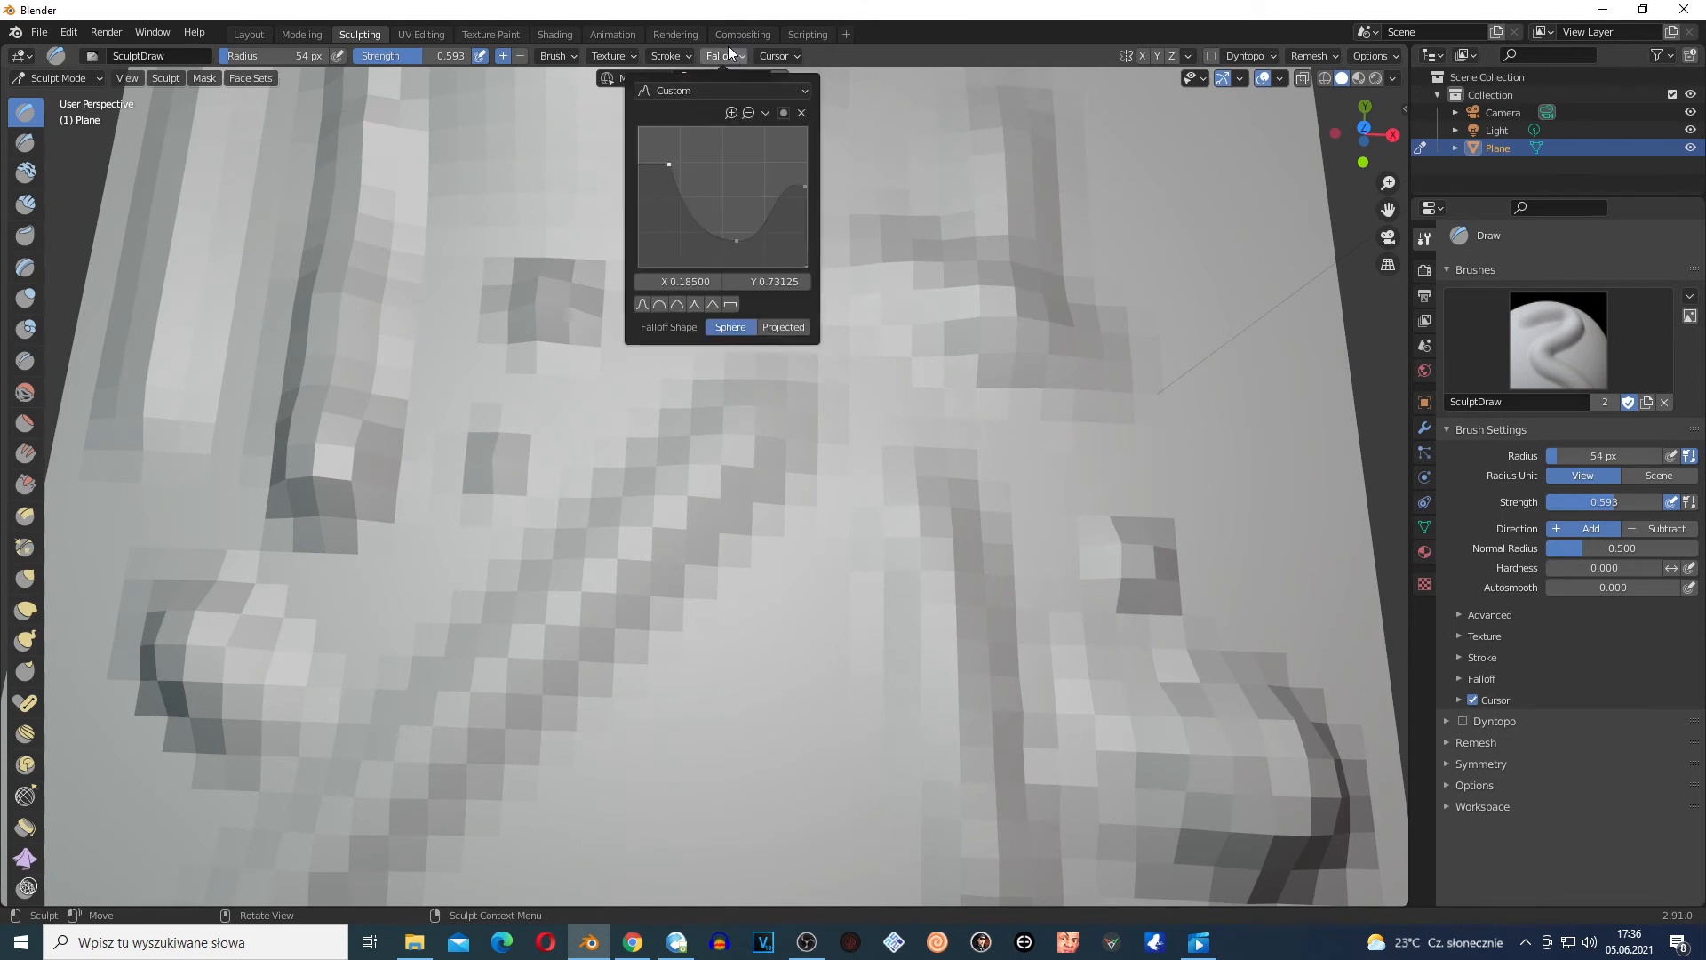
pyautogui.click(694, 90)
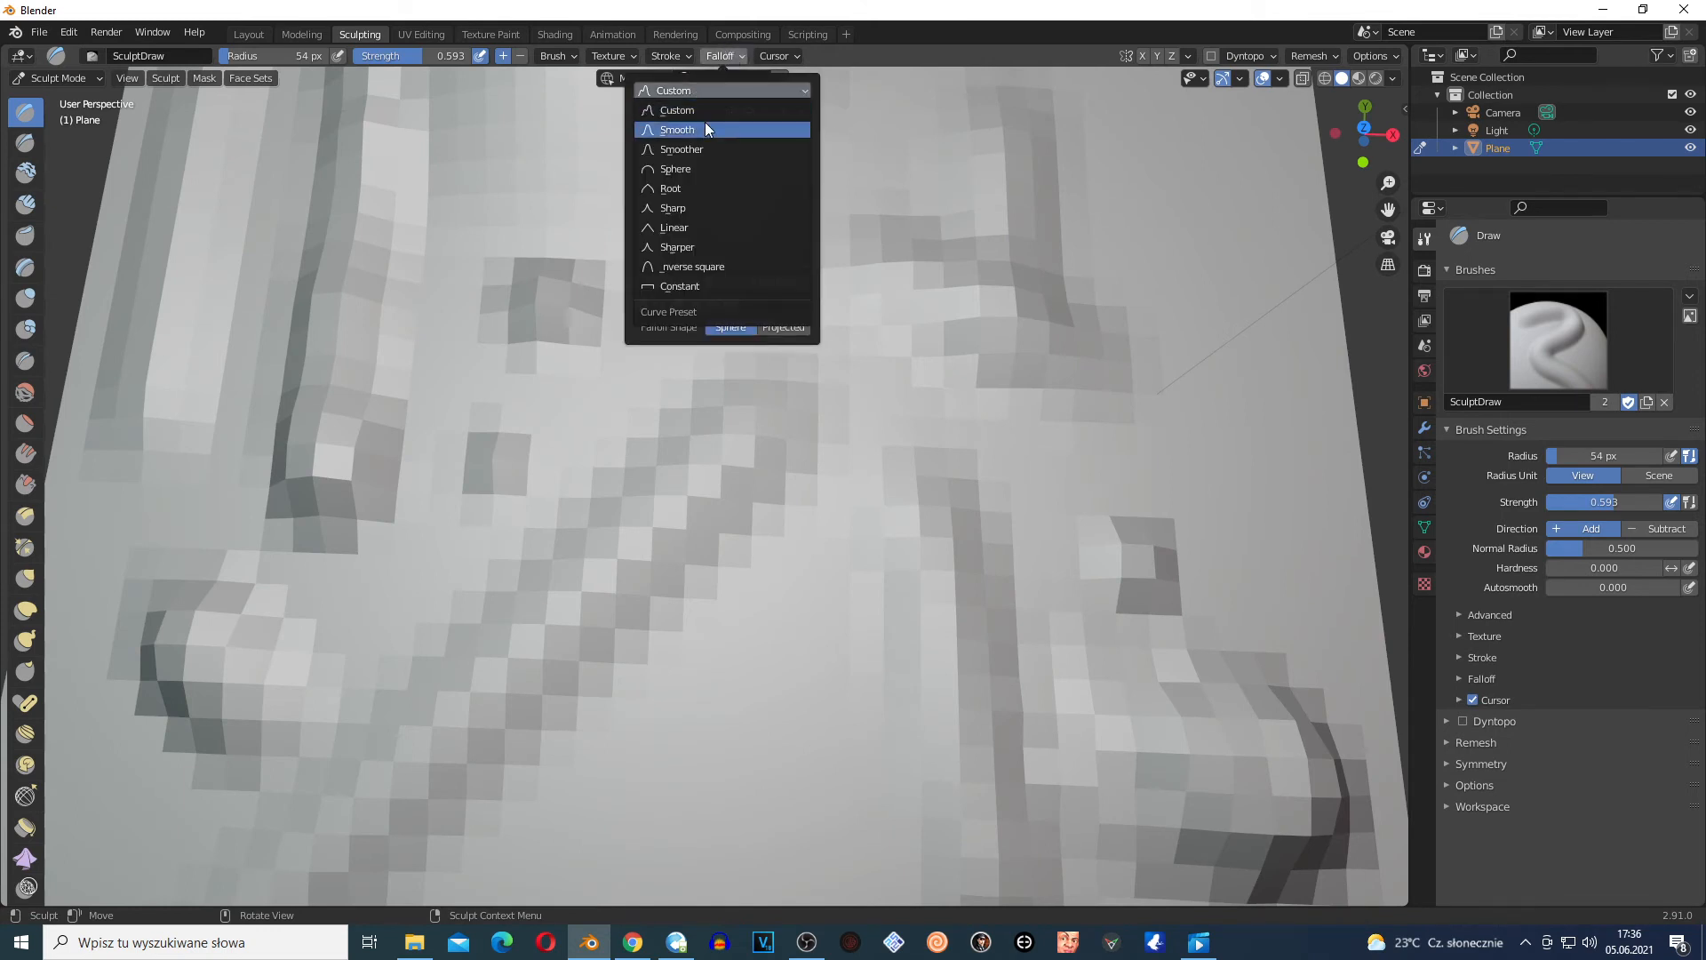
pyautogui.click(705, 122)
# Change the brush's cursor color to red
pyautogui.moveTo(781, 286); pyautogui.dragTo(880, 462, button='middle')
pyautogui.click(785, 56)
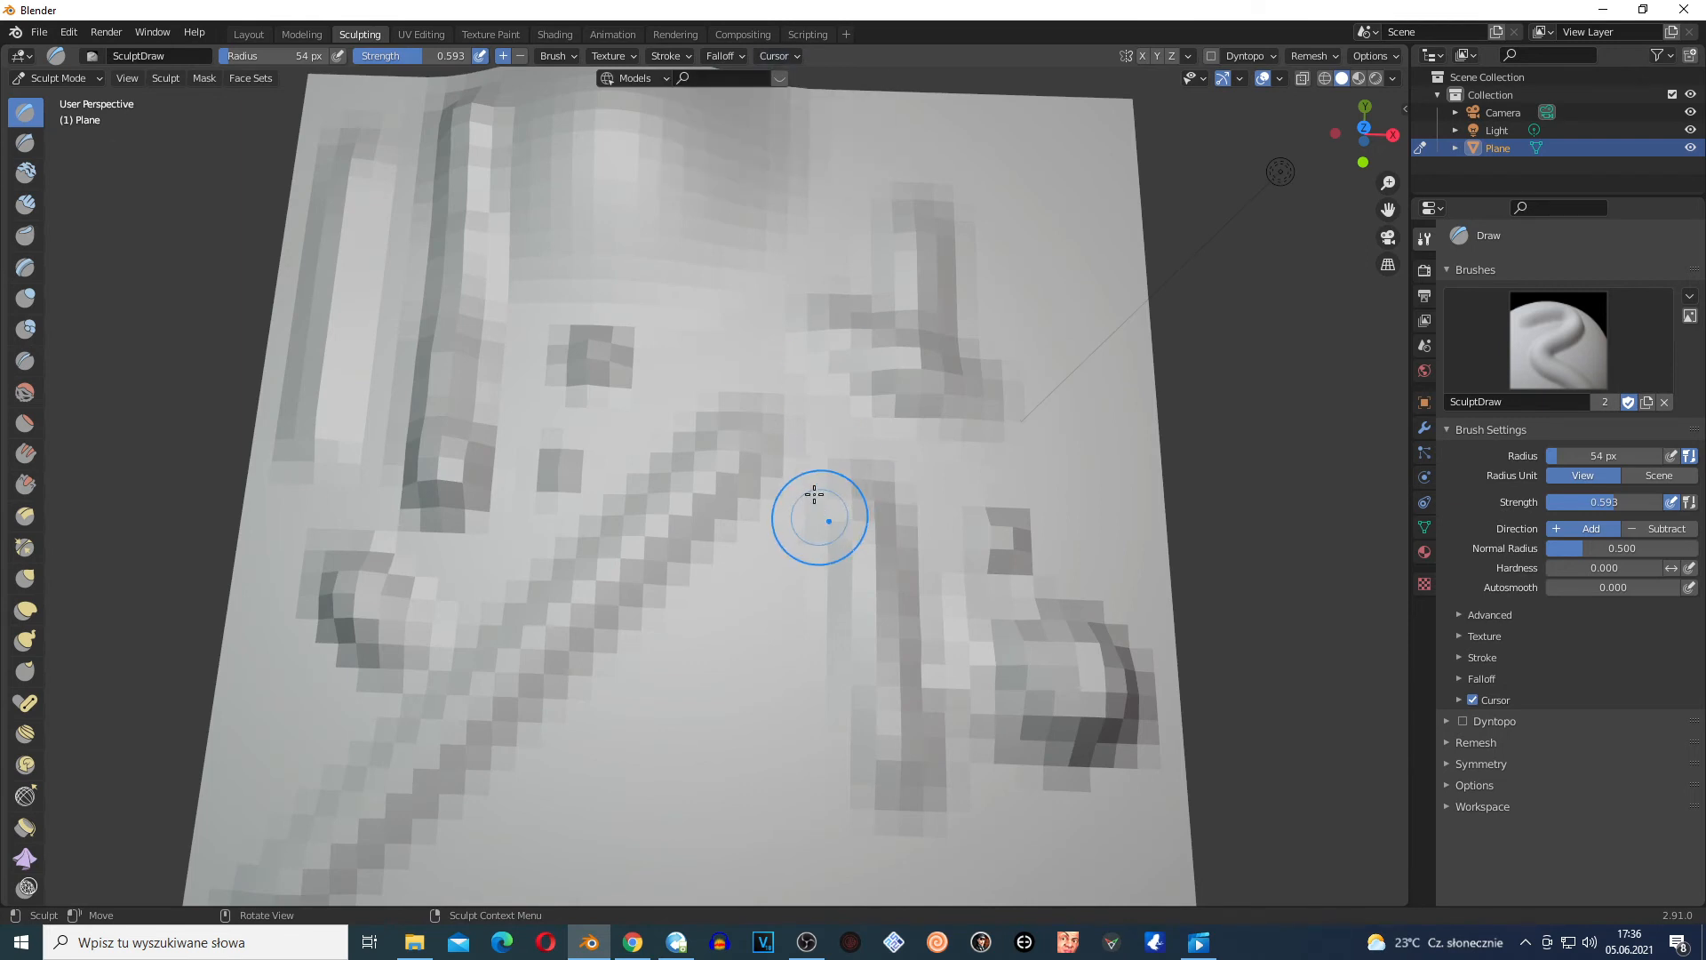
pyautogui.click(786, 59)
pyautogui.click(802, 110)
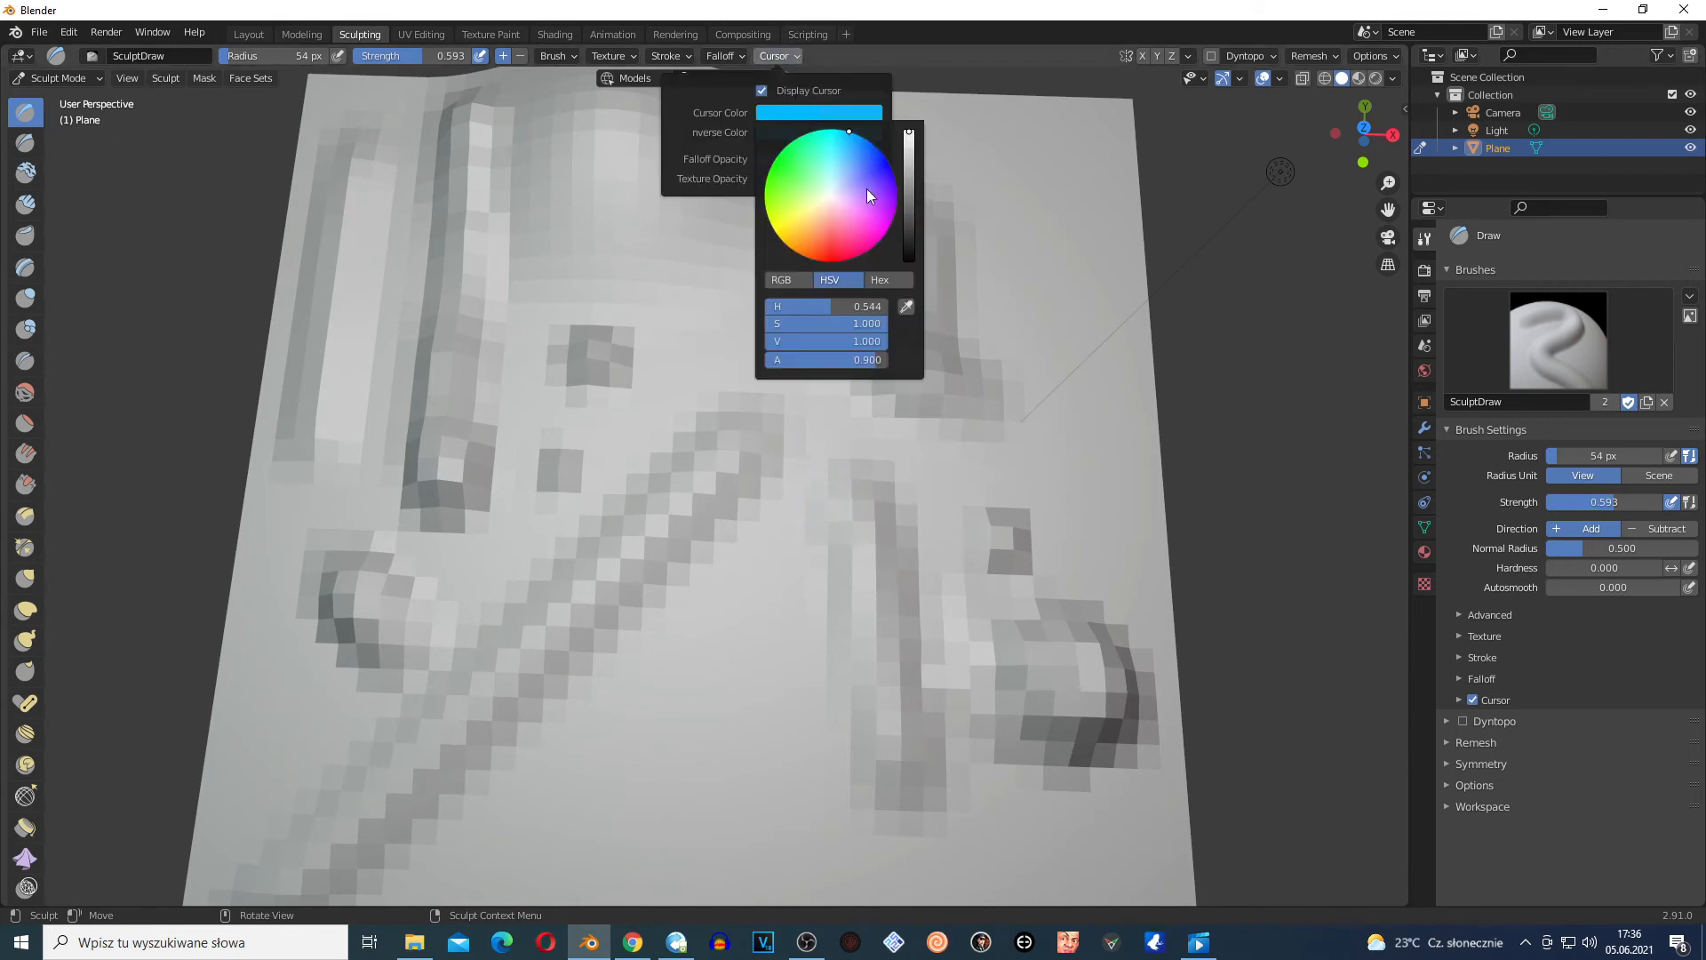
pyautogui.click(825, 250)
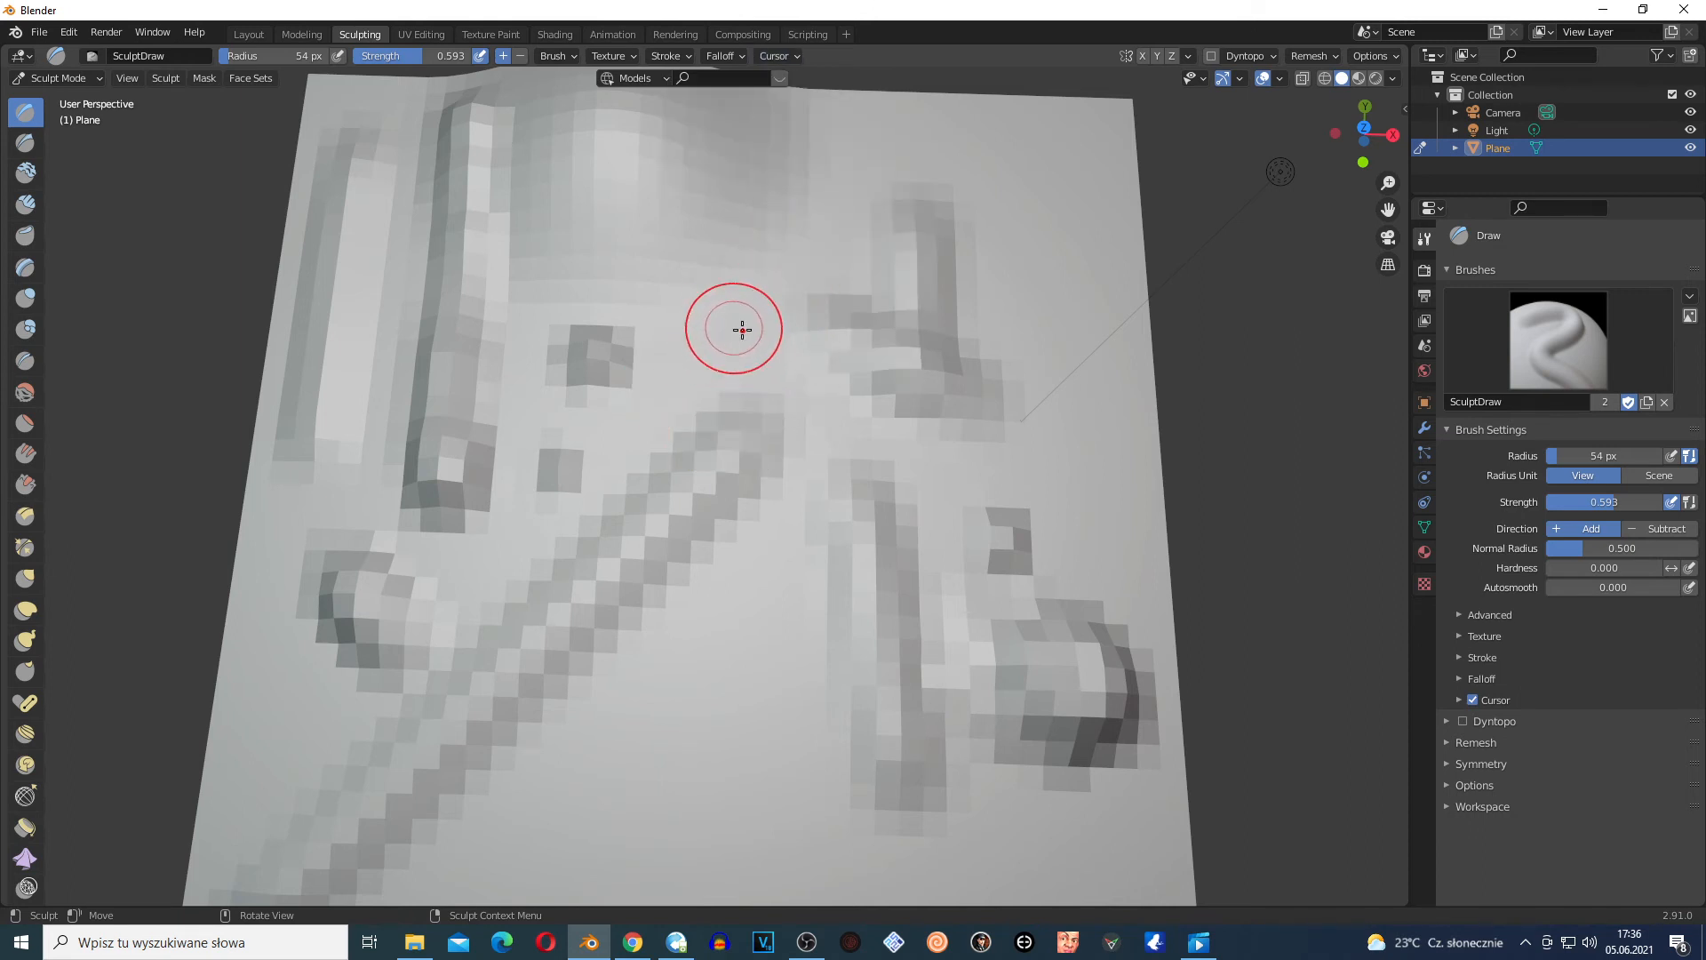
# Switch the Draw brush's direction to Subtract and change its inverse cursor color to green
pyautogui.click(780, 56)
pyautogui.click(519, 57)
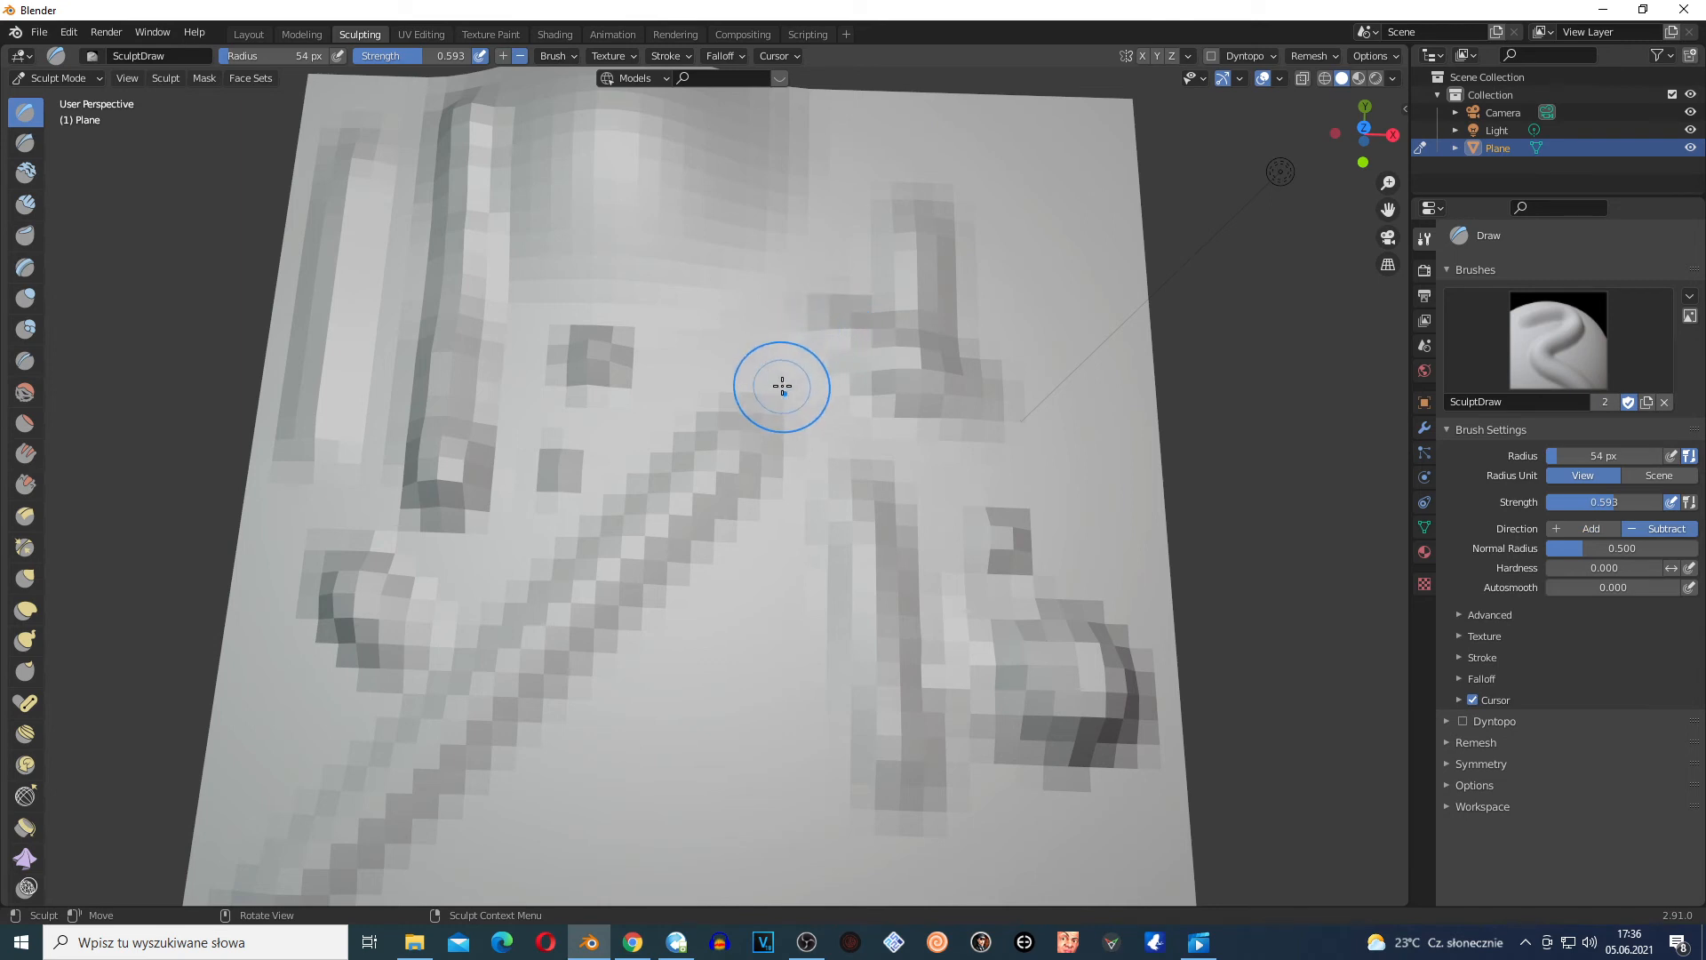
pyautogui.click(796, 57)
pyautogui.click(786, 134)
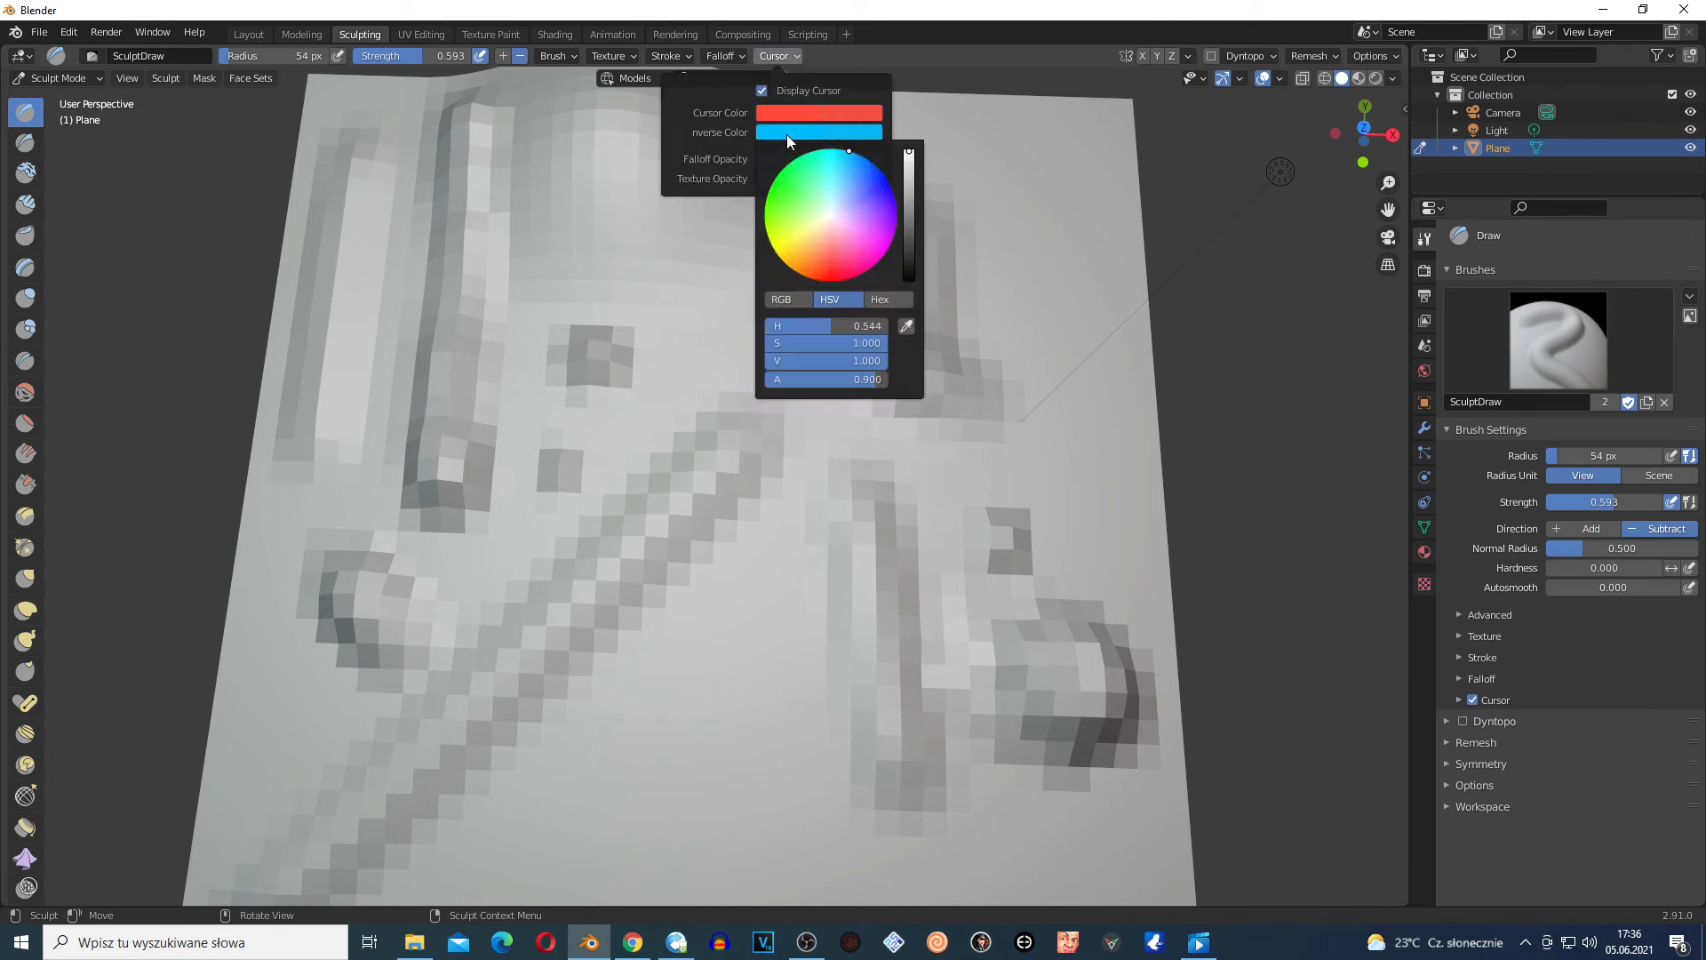
pyautogui.click(814, 268)
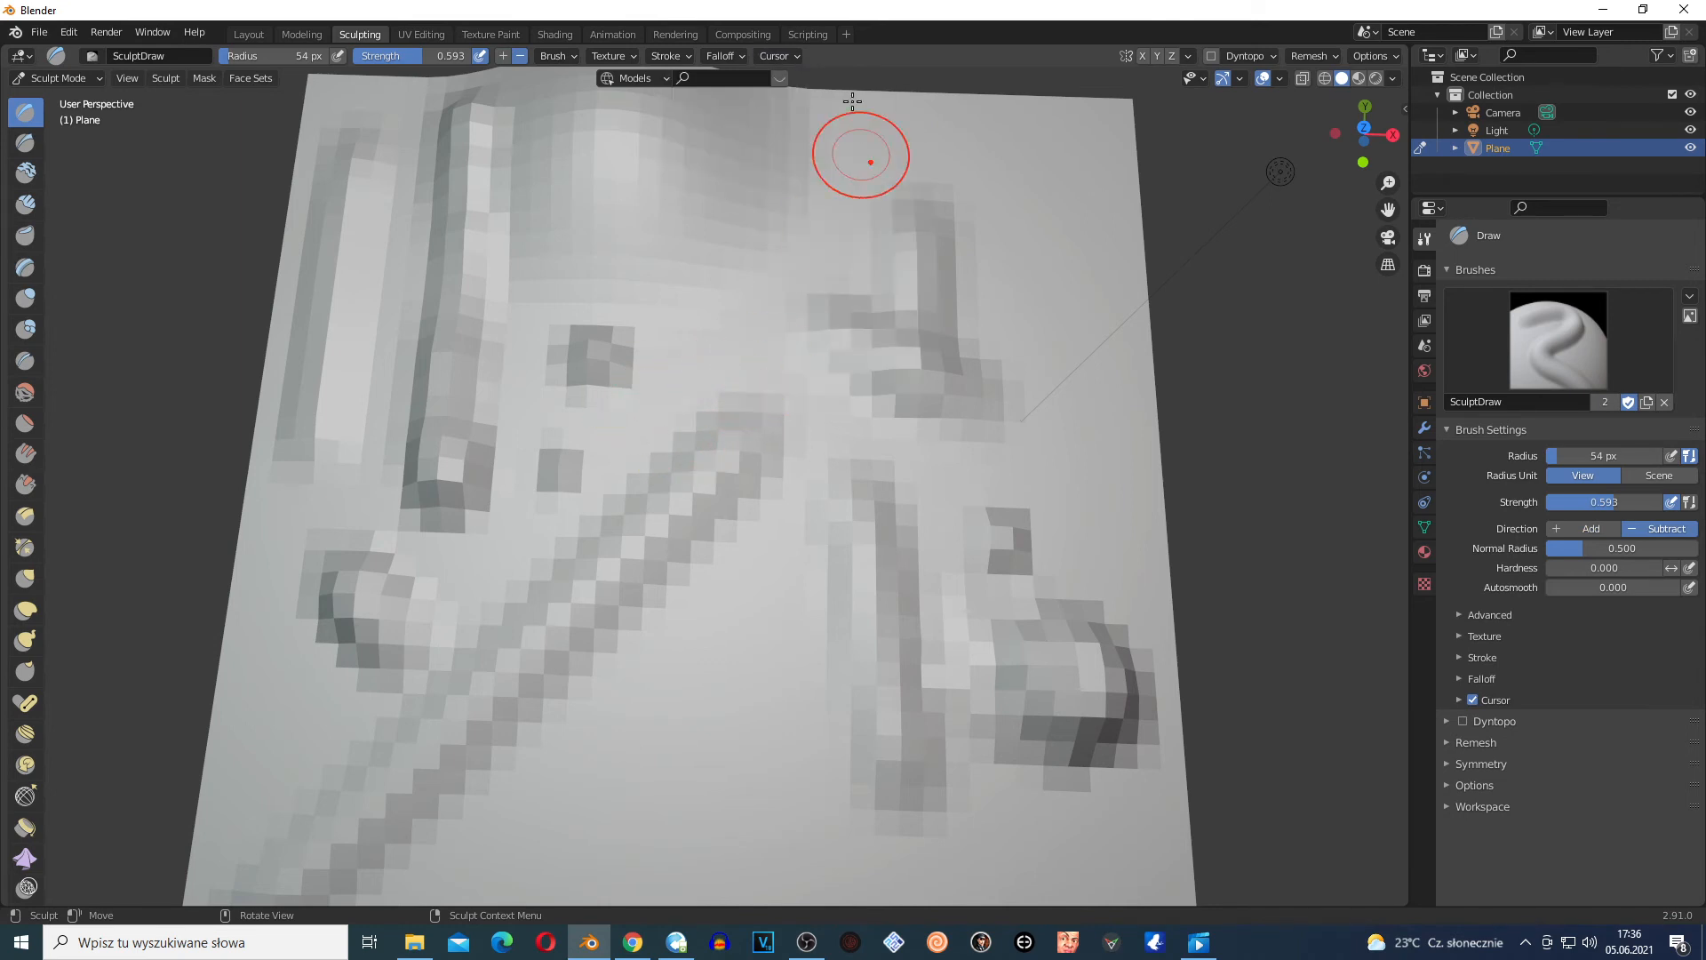
pyautogui.click(799, 55)
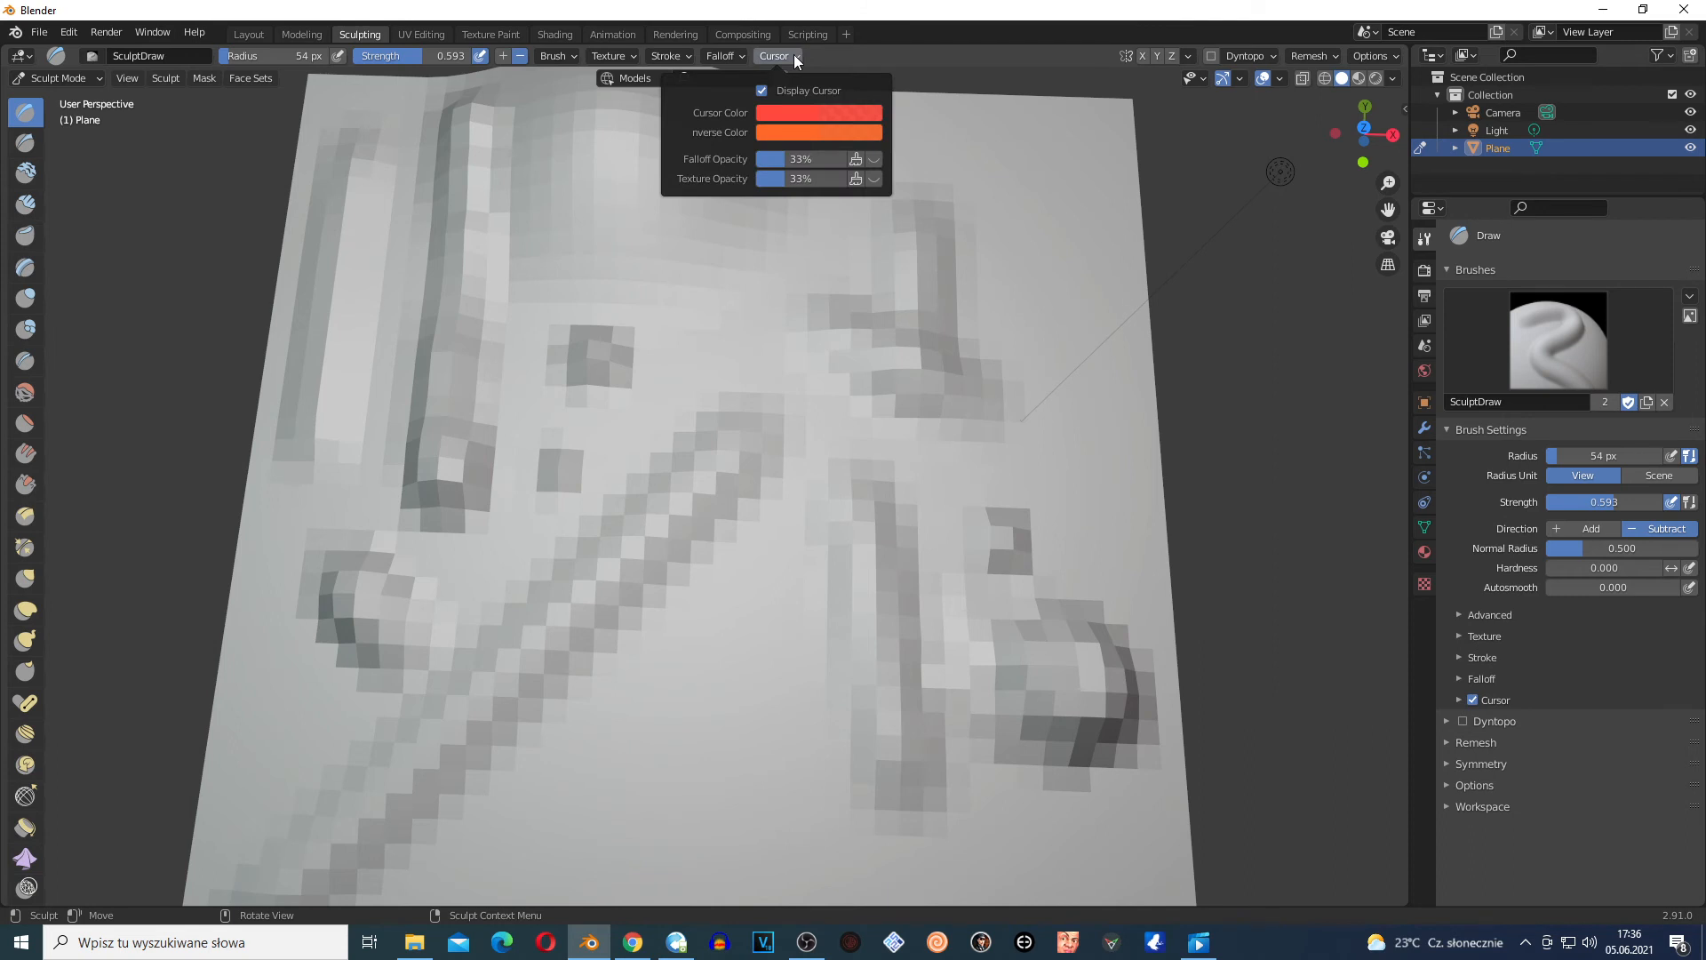
pyautogui.click(782, 132)
pyautogui.click(789, 186)
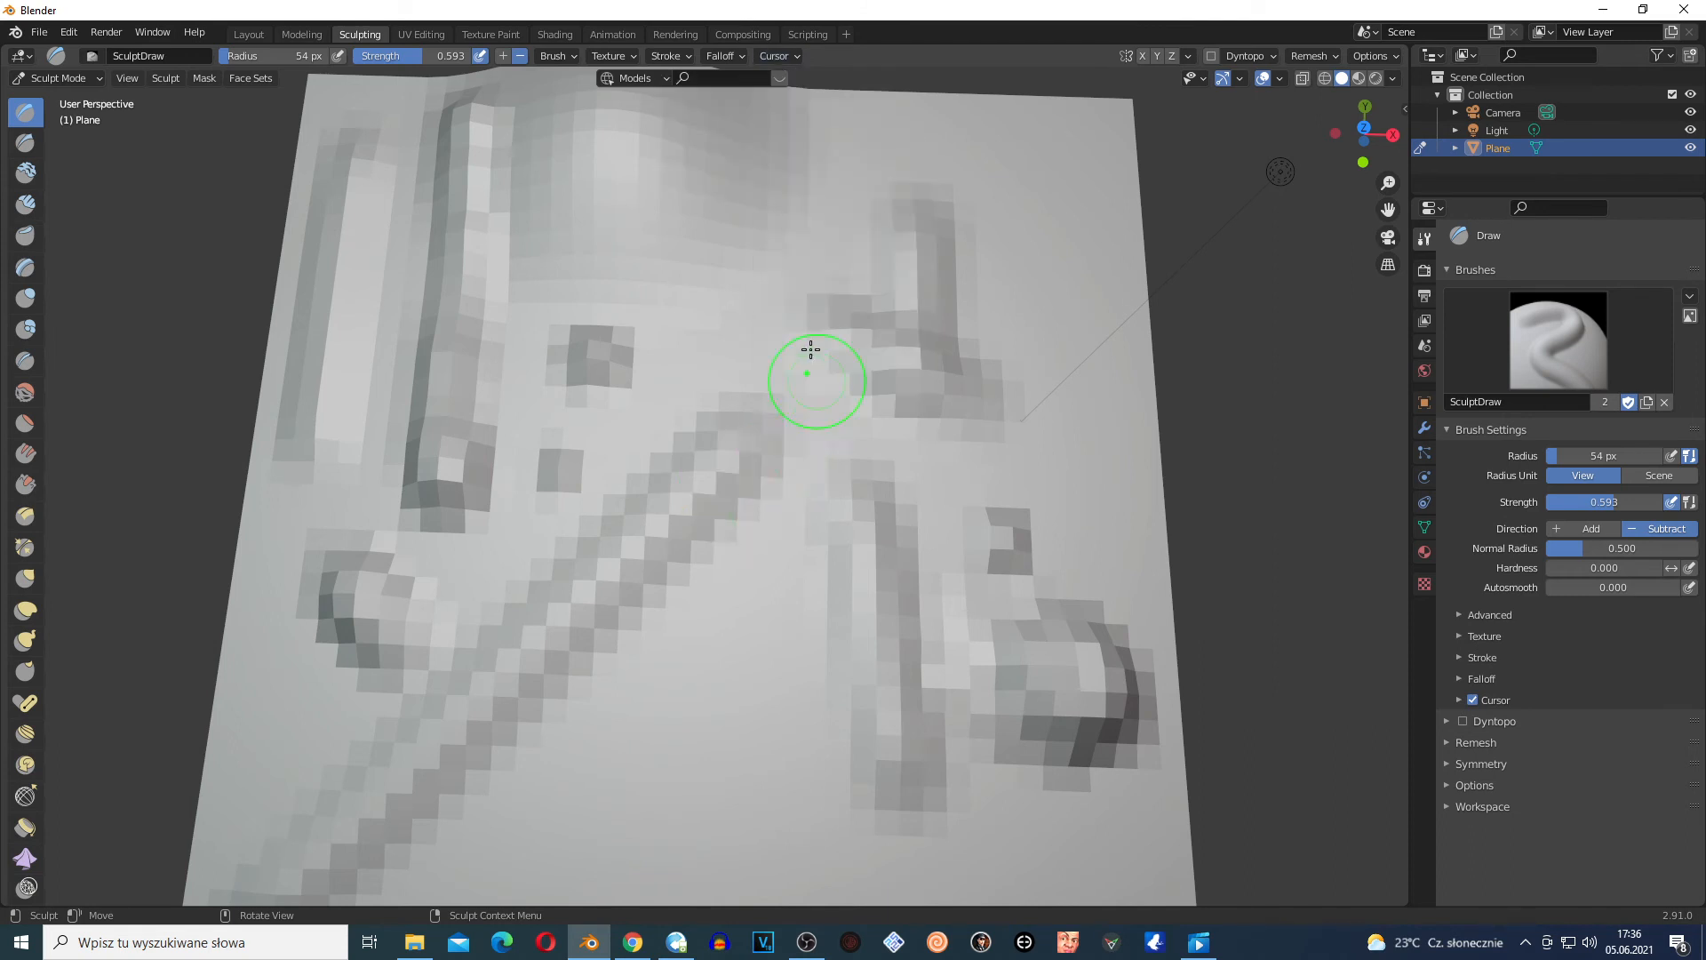
# Carve a short groove near the plane's upper-right corner and switch the brush direction back to Add
pyautogui.moveTo(1048, 249); pyautogui.dragTo(1021, 324)
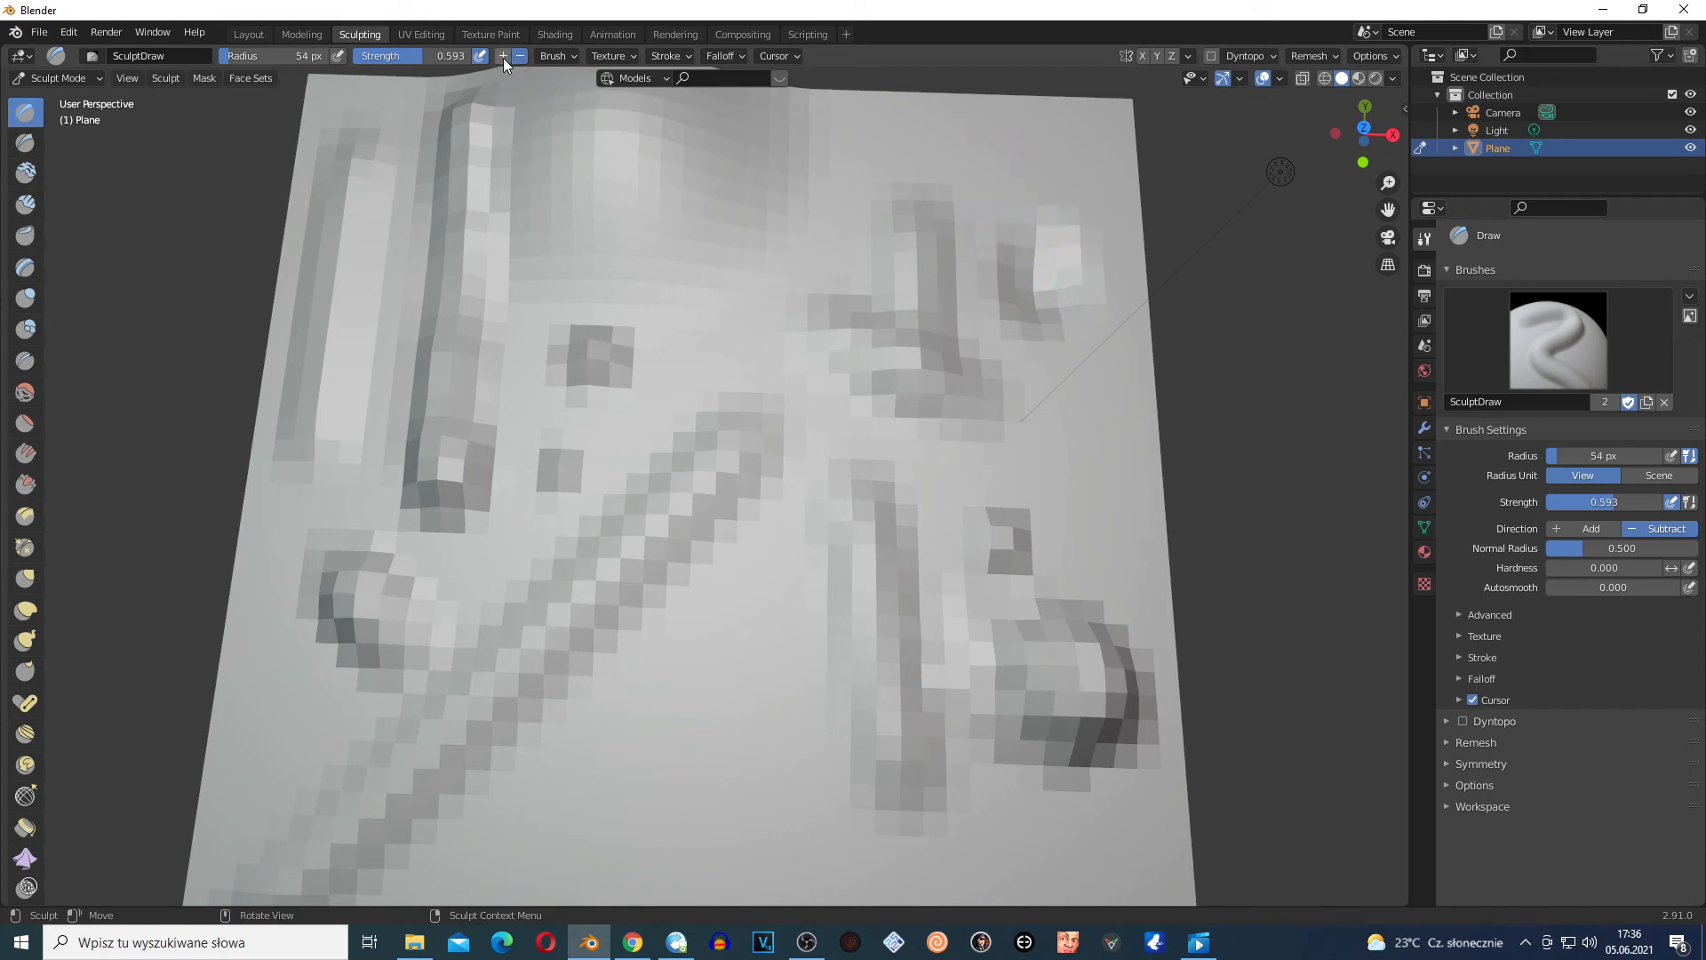
pyautogui.click(503, 56)
pyautogui.click(786, 59)
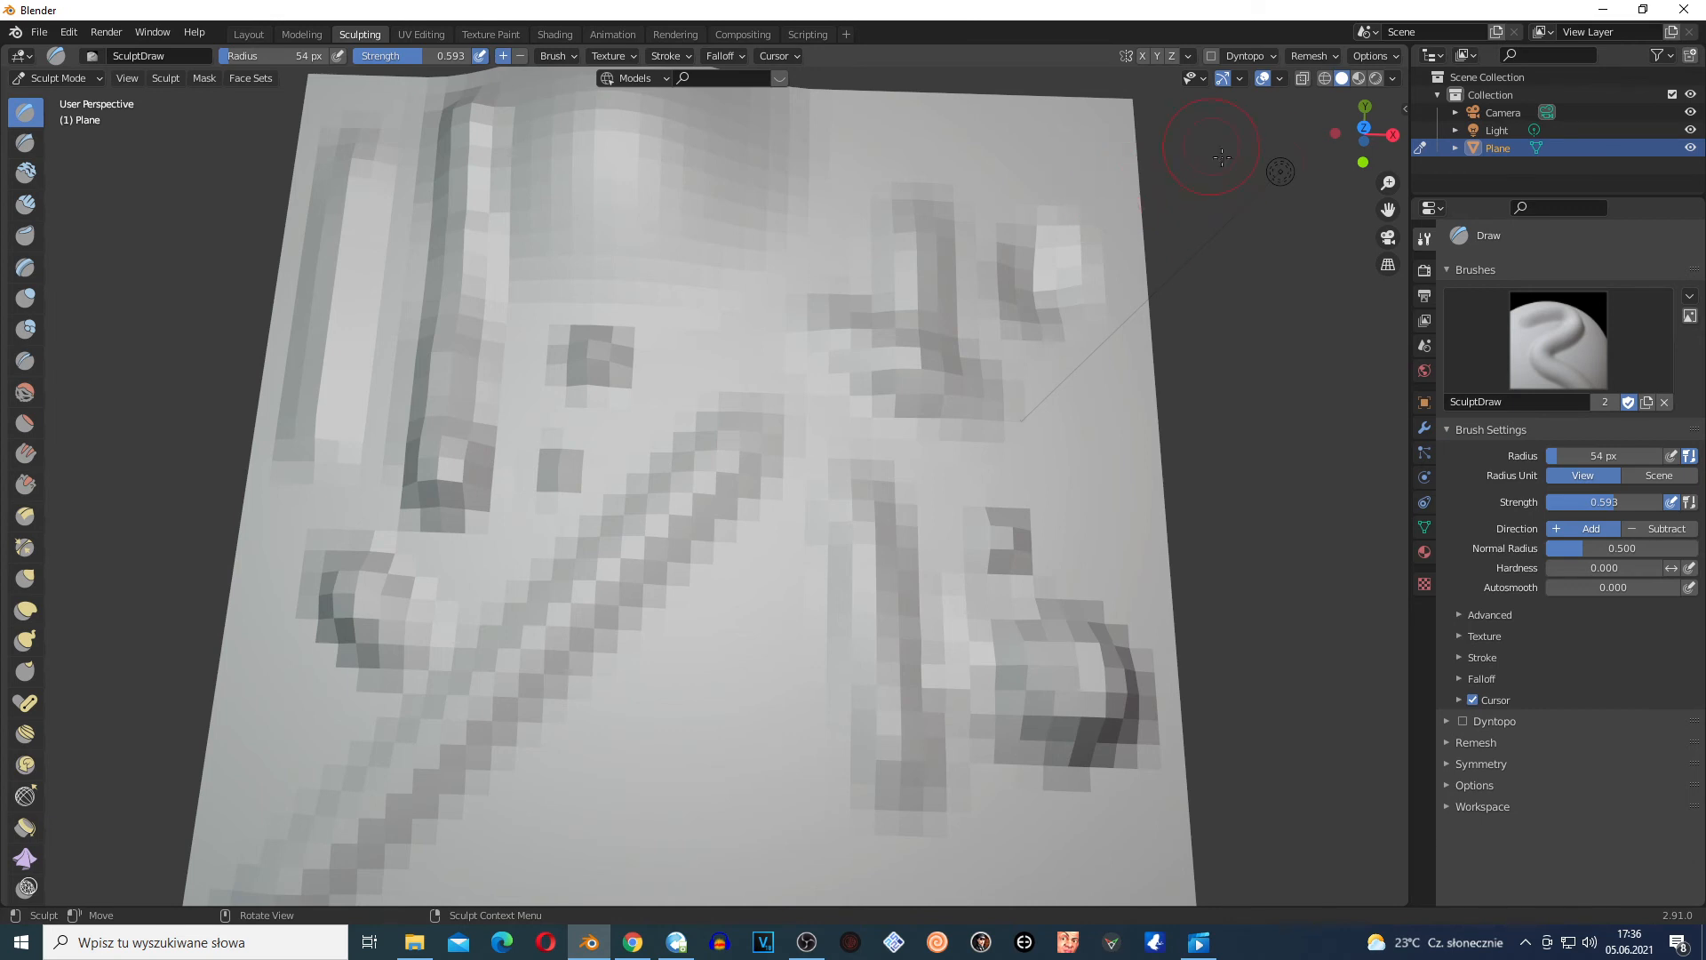
# Enable mirror symmetry on the X, Y and Z axes and sculpt long mirrored strokes across the whole plane
pyautogui.click(1143, 55)
pyautogui.scroll(-2, 795, 427)
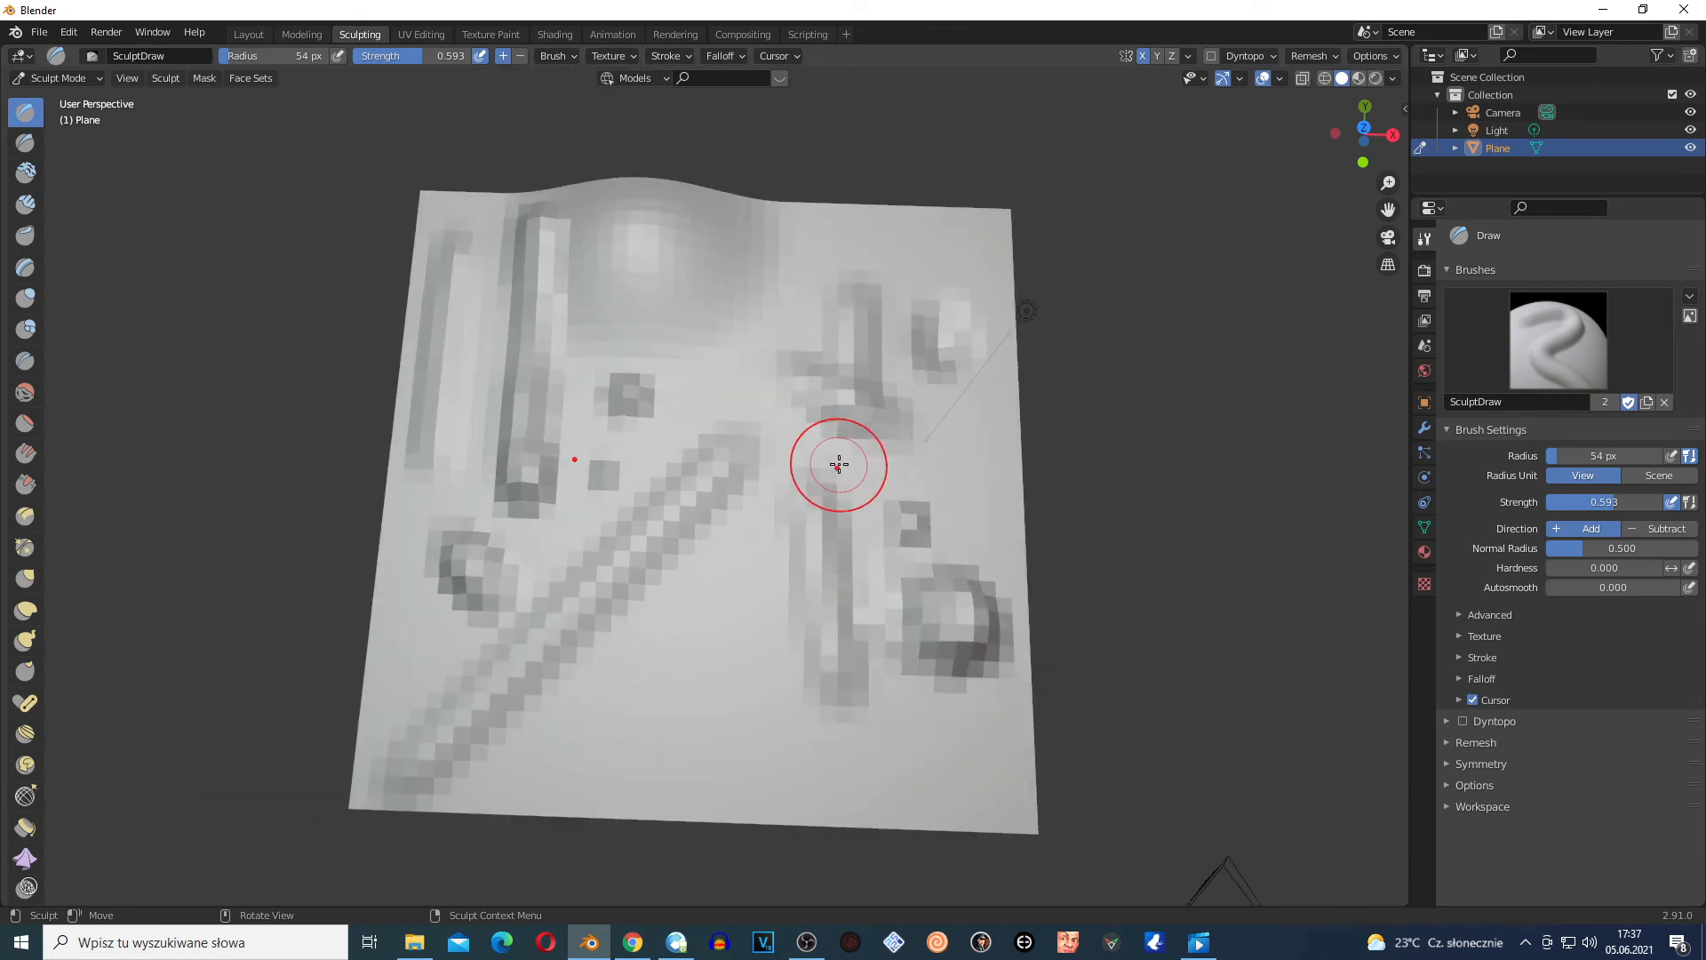
pyautogui.scroll(1, 822, 456)
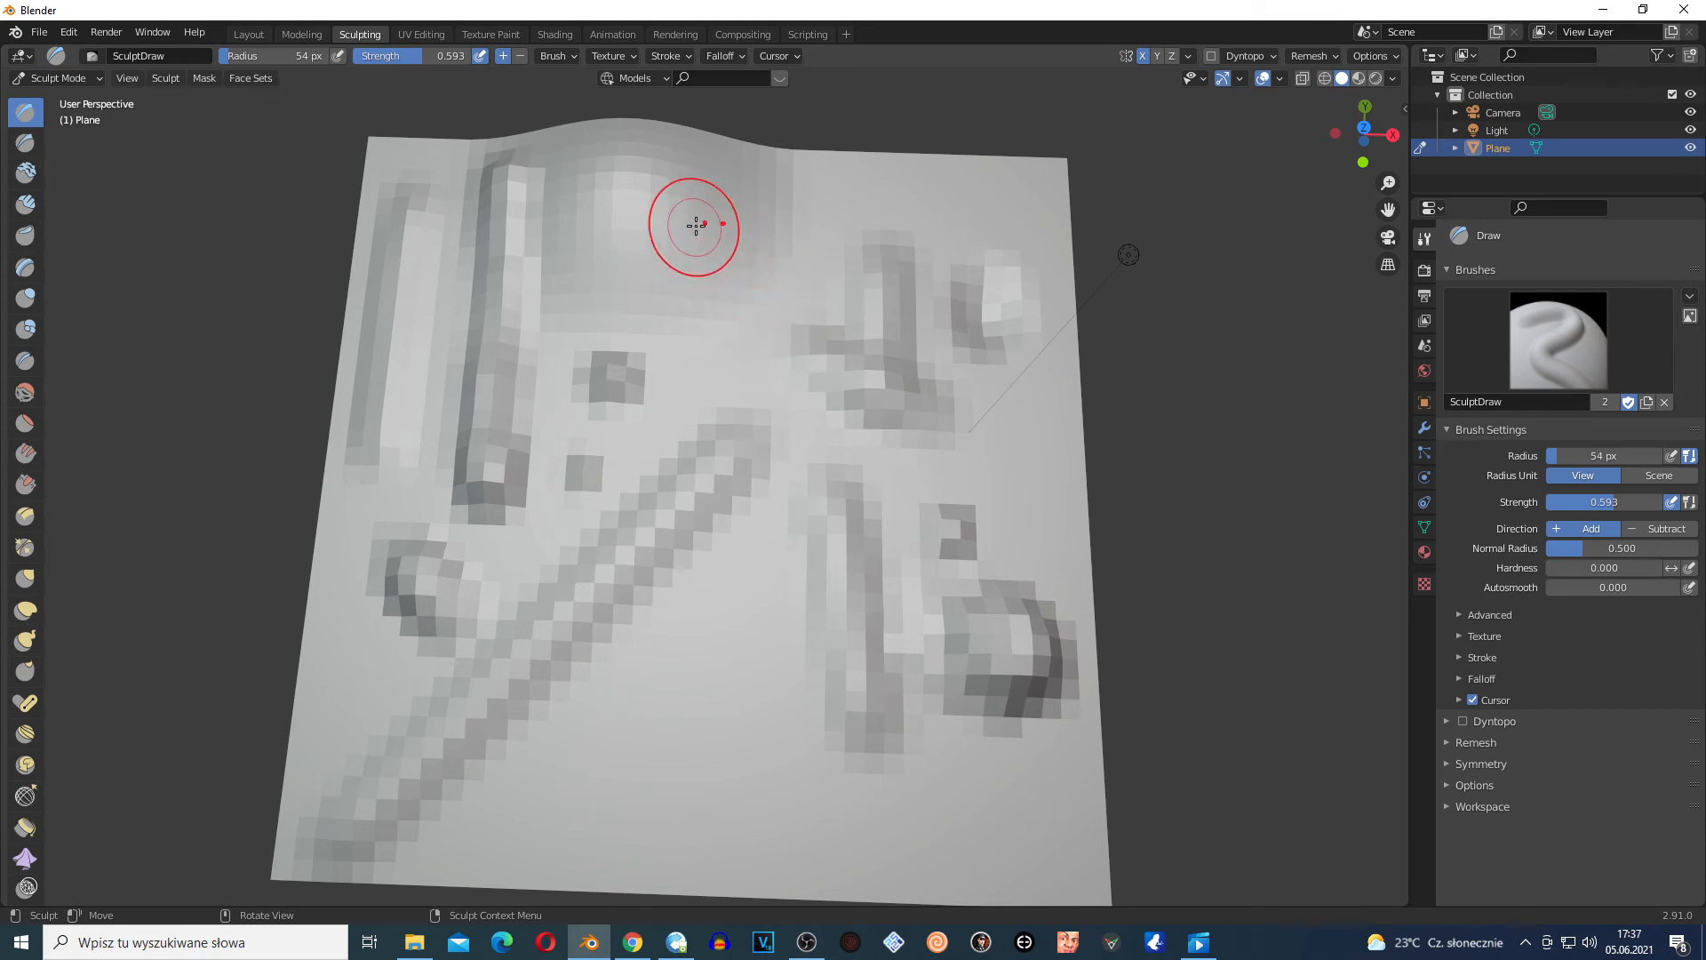
pyautogui.moveTo(777, 228)
pyautogui.mouseDown()
pyautogui.moveTo(761, 382)
pyautogui.moveTo(811, 632)
pyautogui.moveTo(1074, 529)
pyautogui.moveTo(962, 452)
pyautogui.moveTo(924, 542)
pyautogui.moveTo(1031, 249)
pyautogui.moveTo(1021, 826)
pyautogui.moveTo(719, 725)
pyautogui.moveTo(778, 653)
pyautogui.moveTo(866, 704)
pyautogui.mouseUp()
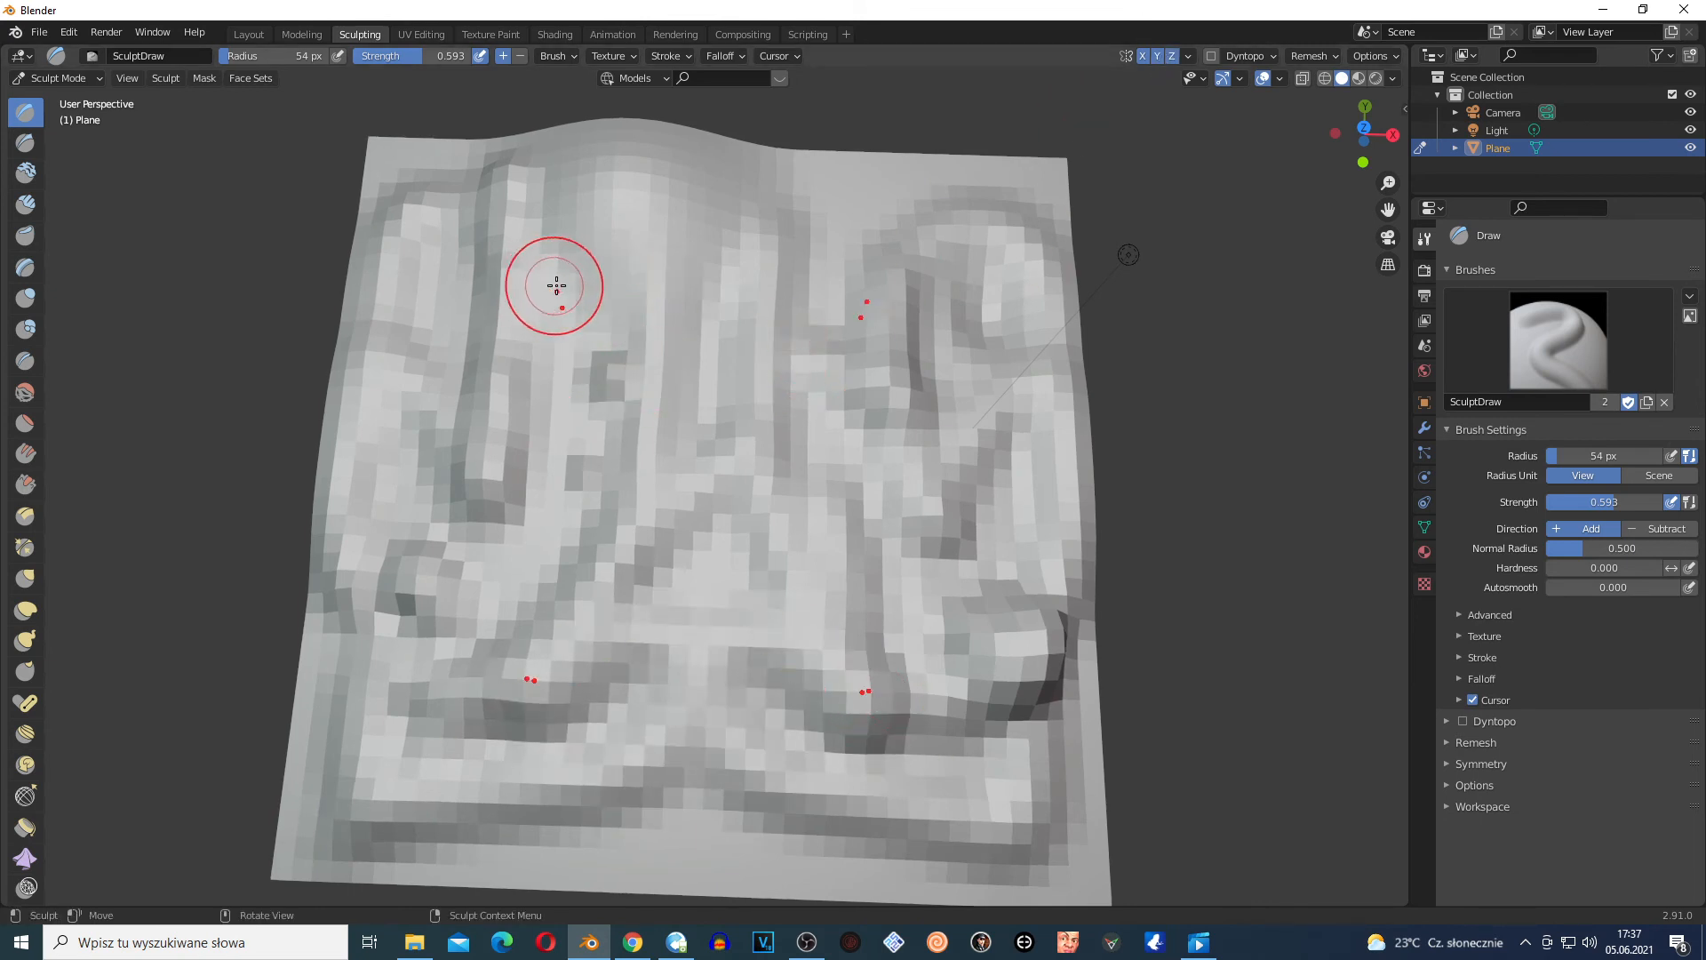
pyautogui.moveTo(566, 286)
pyautogui.mouseDown()
pyautogui.moveTo(655, 307)
pyautogui.moveTo(812, 304)
pyautogui.moveTo(609, 213)
pyautogui.moveTo(910, 247)
pyautogui.moveTo(823, 213)
pyautogui.mouseUp()
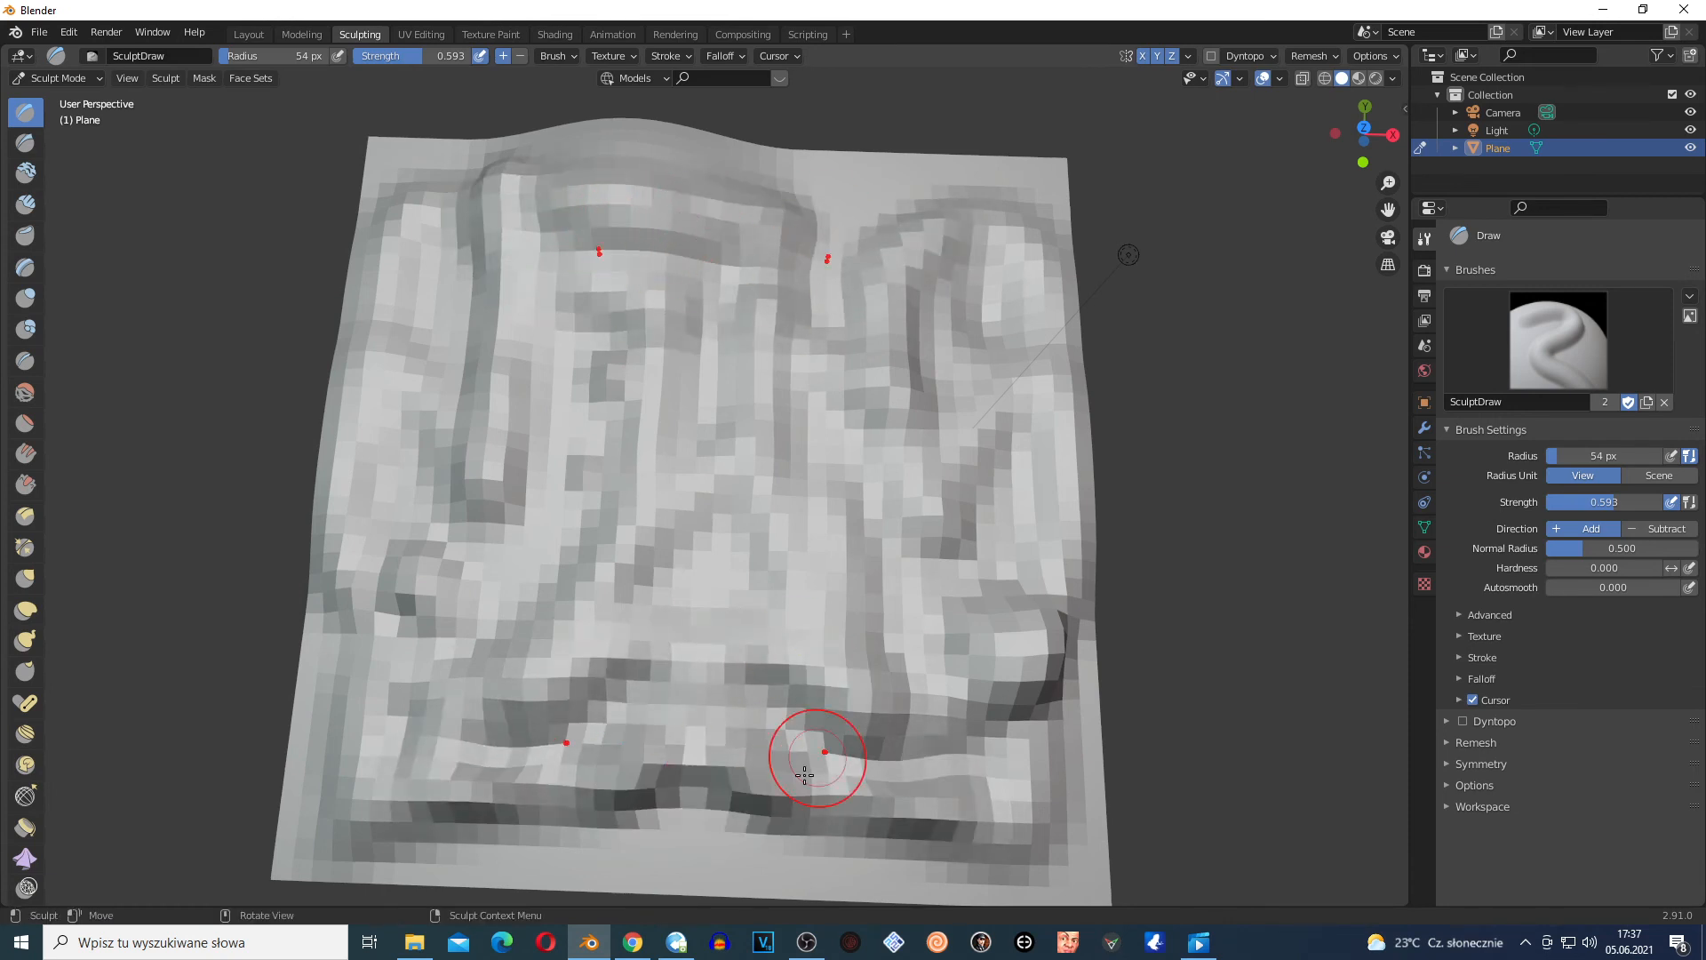
# Sculpt thicker raised ridges along the plane's upper and lower edges at brush strength 0.593
pyautogui.moveTo(559, 274)
pyautogui.mouseDown()
pyautogui.moveTo(480, 191)
pyautogui.moveTo(822, 222)
pyautogui.moveTo(995, 266)
pyautogui.moveTo(885, 228)
pyautogui.moveTo(418, 266)
pyautogui.moveTo(724, 374)
pyautogui.mouseUp()
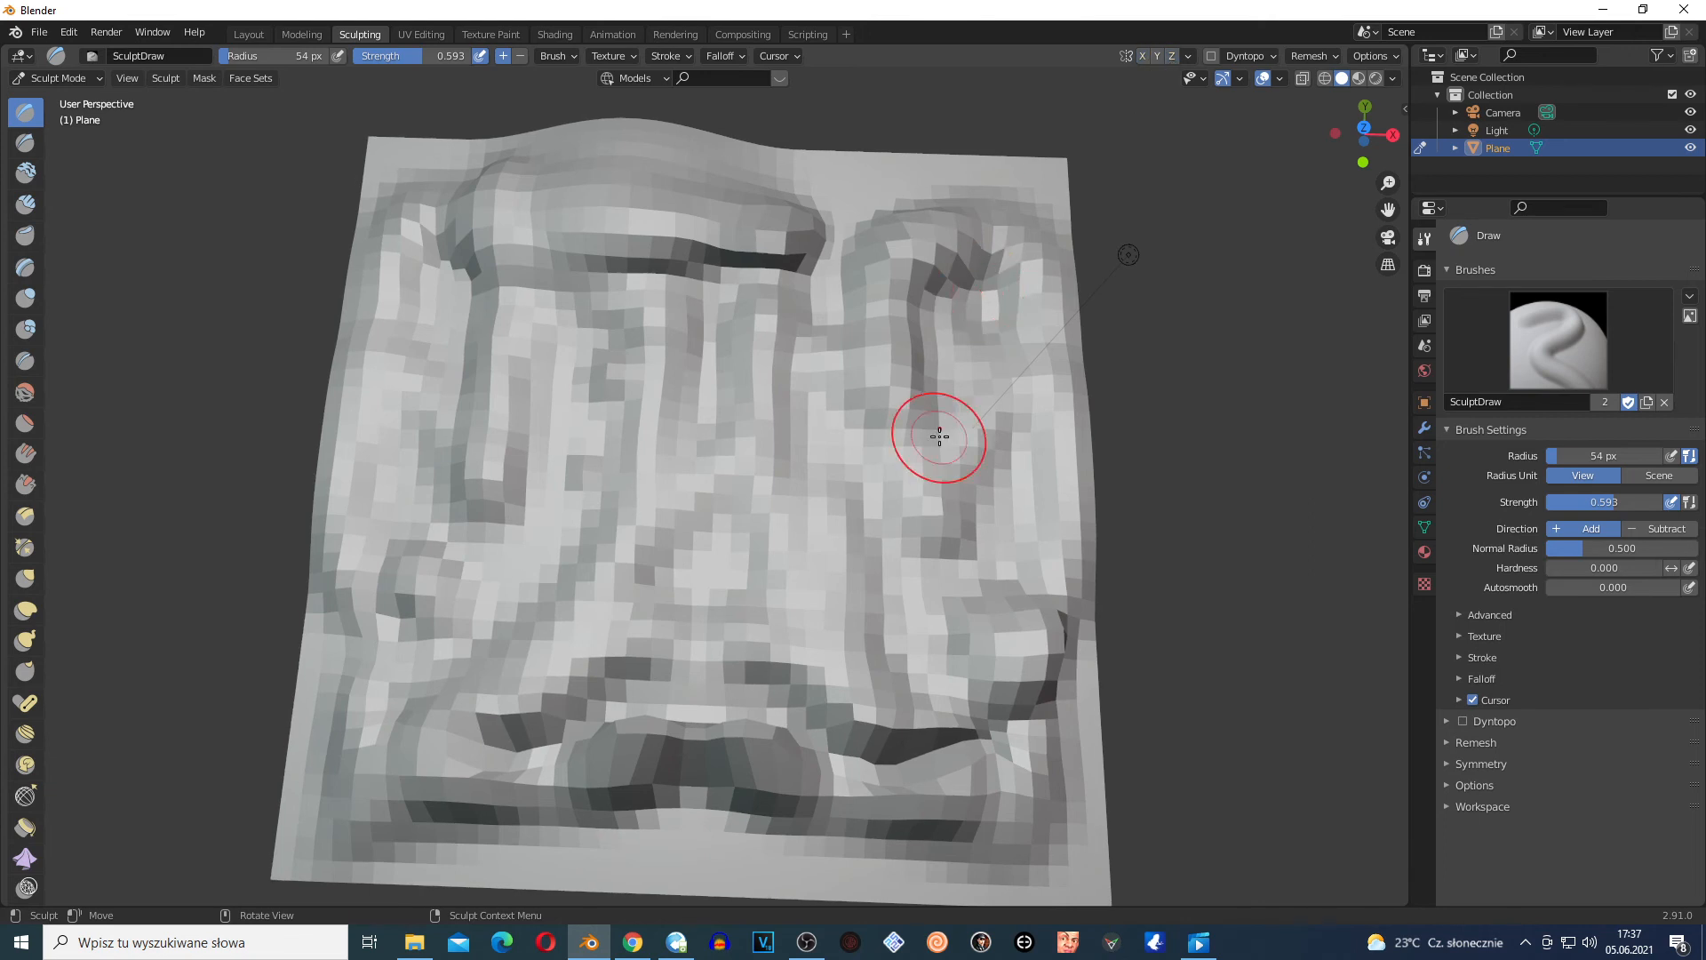
pyautogui.moveTo(661, 689); pyautogui.dragTo(656, 704, button='middle')
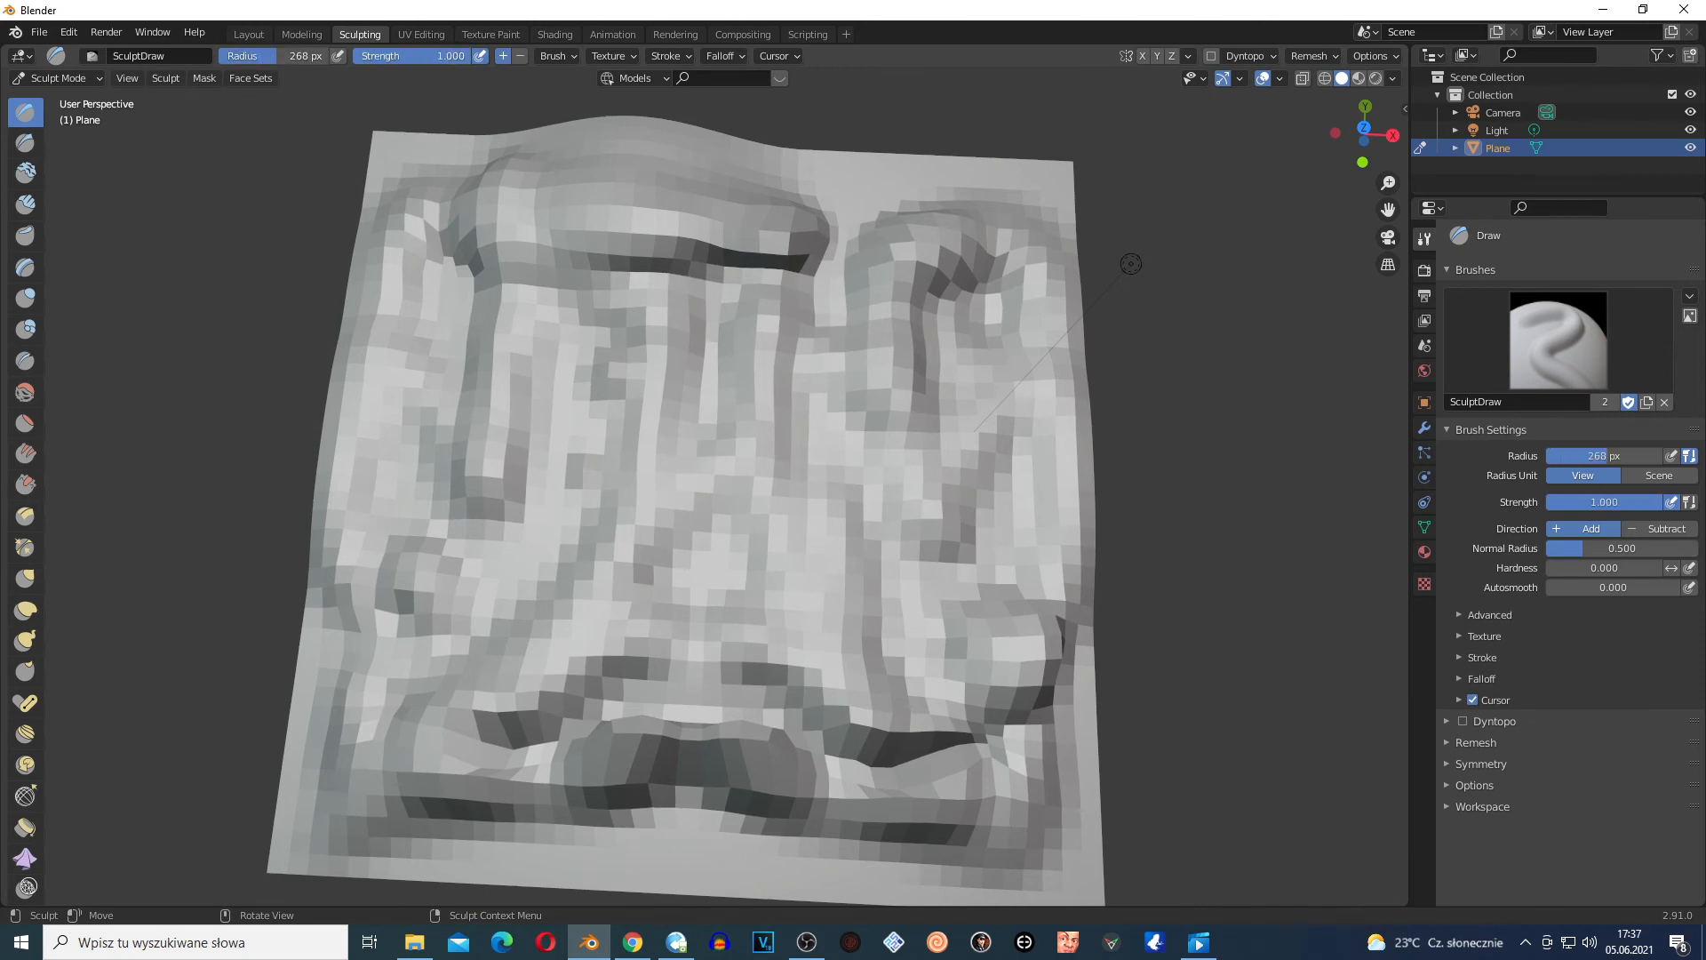
# Try raising the plane's left half with a 268 px brush at strength 1.000 and symmetrizing the mesh from -X to +X
pyautogui.moveTo(495, 297)
pyautogui.mouseDown()
pyautogui.moveTo(488, 198)
pyautogui.moveTo(398, 672)
pyautogui.moveTo(356, 698)
pyautogui.moveTo(434, 493)
pyautogui.mouseUp()
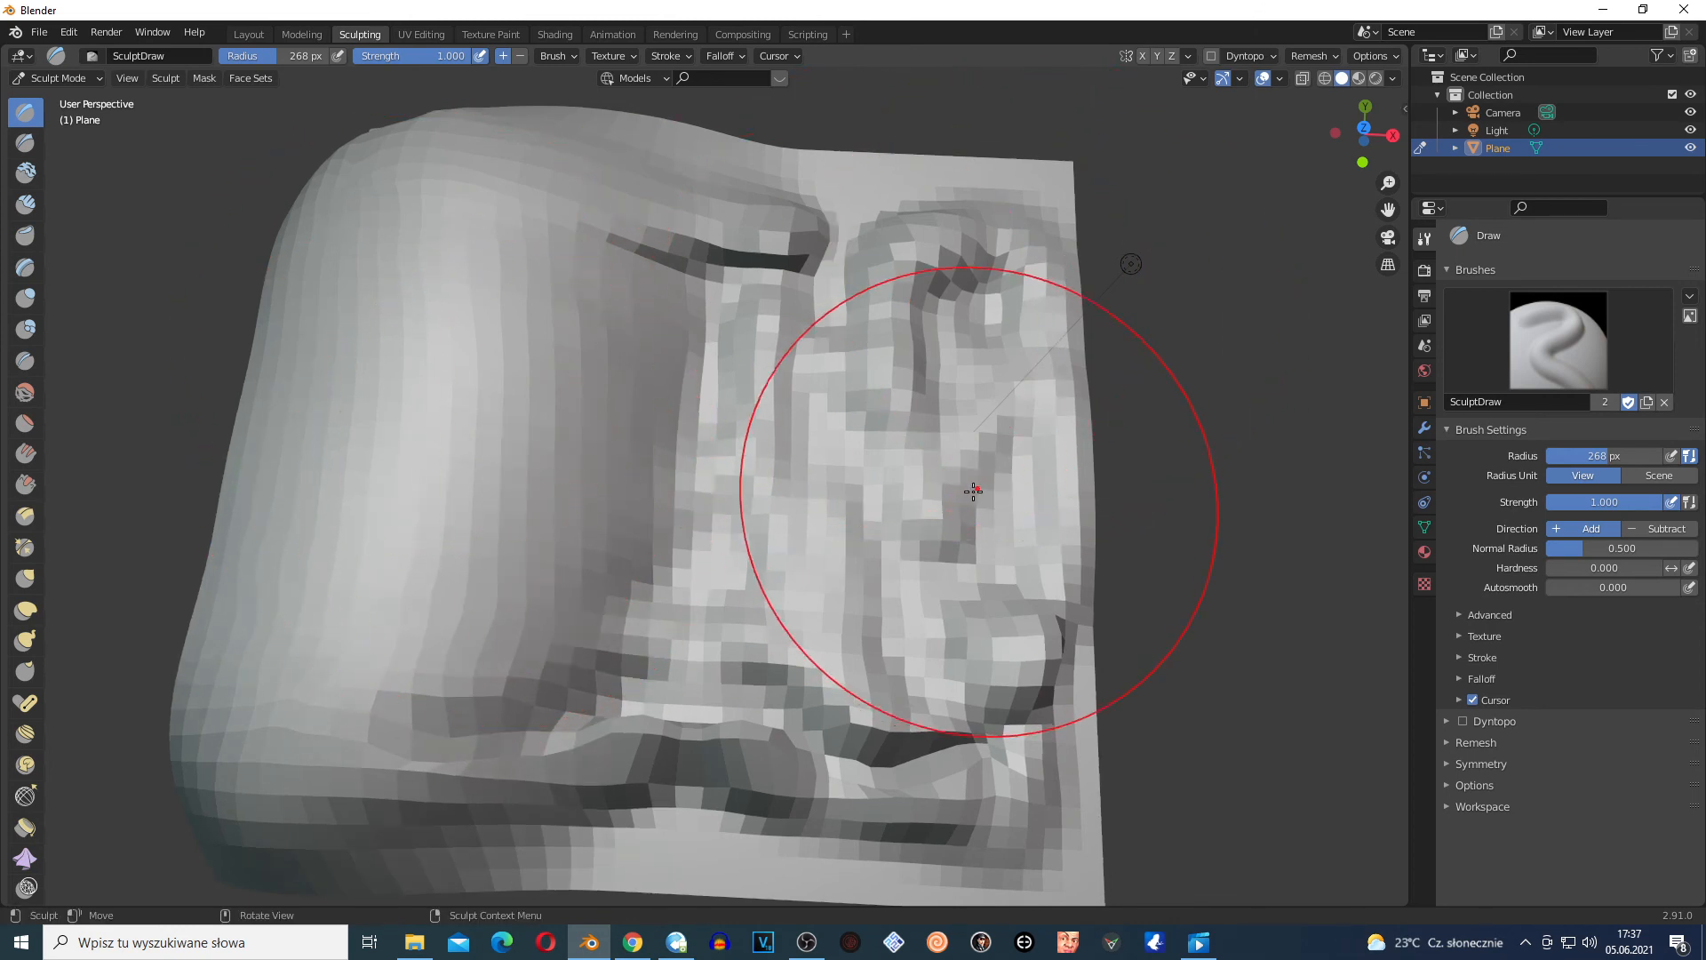
pyautogui.click(1188, 56)
pyautogui.click(1204, 306)
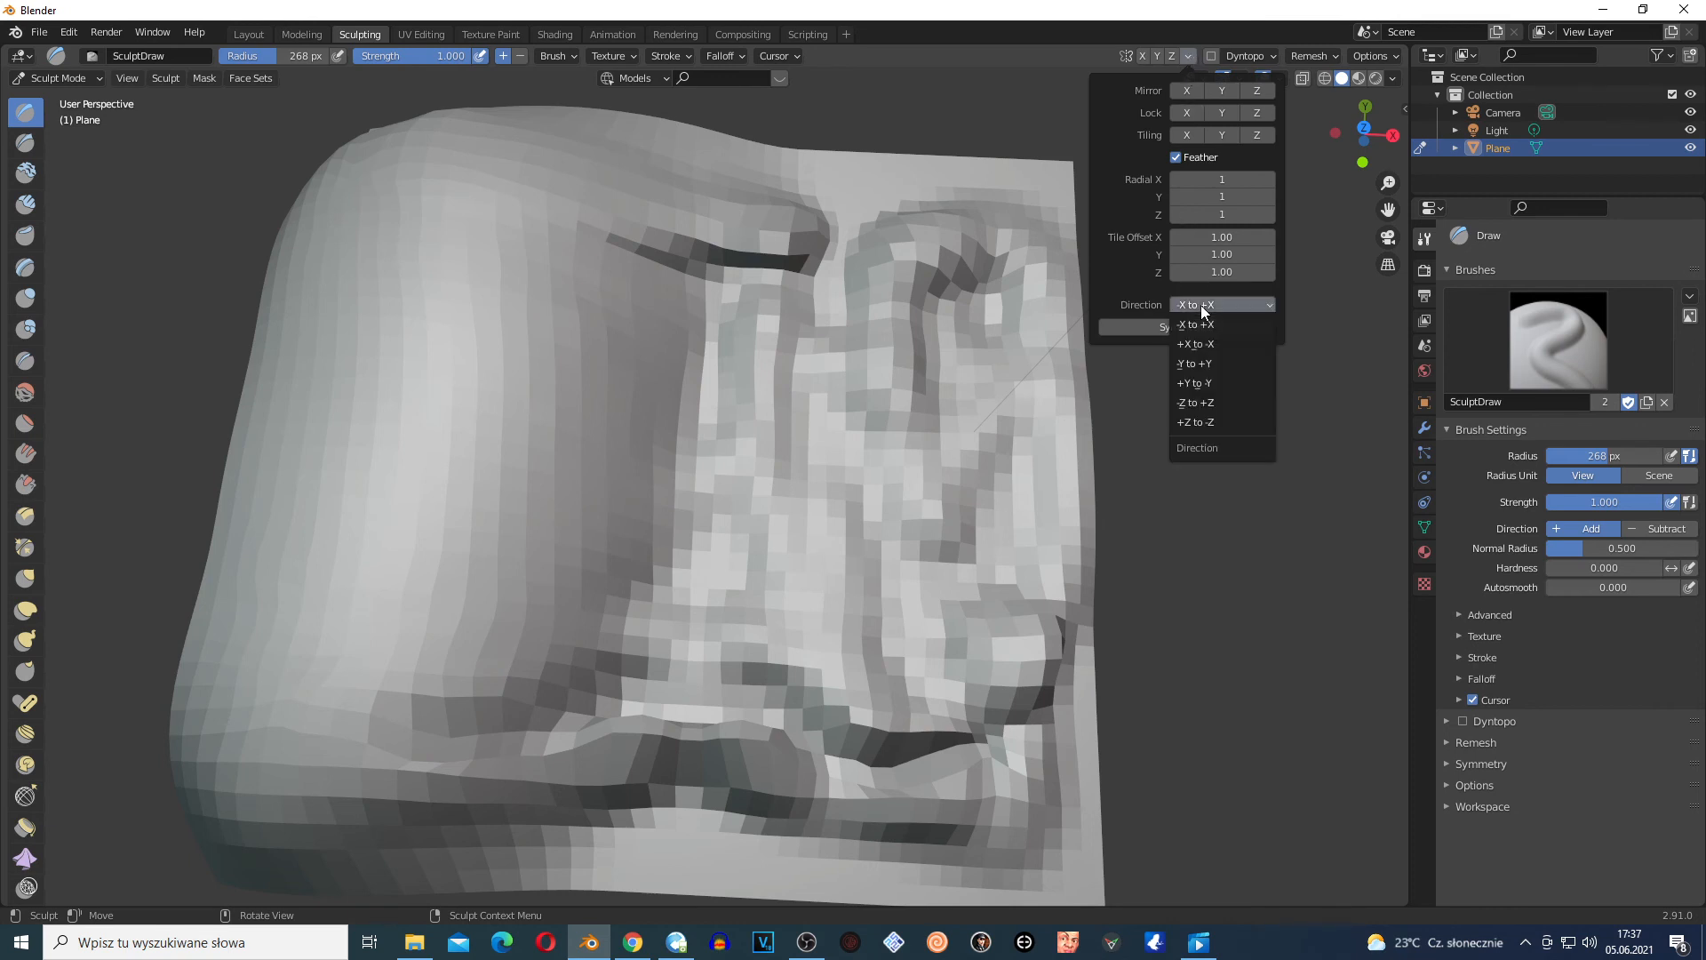
pyautogui.click(1213, 305)
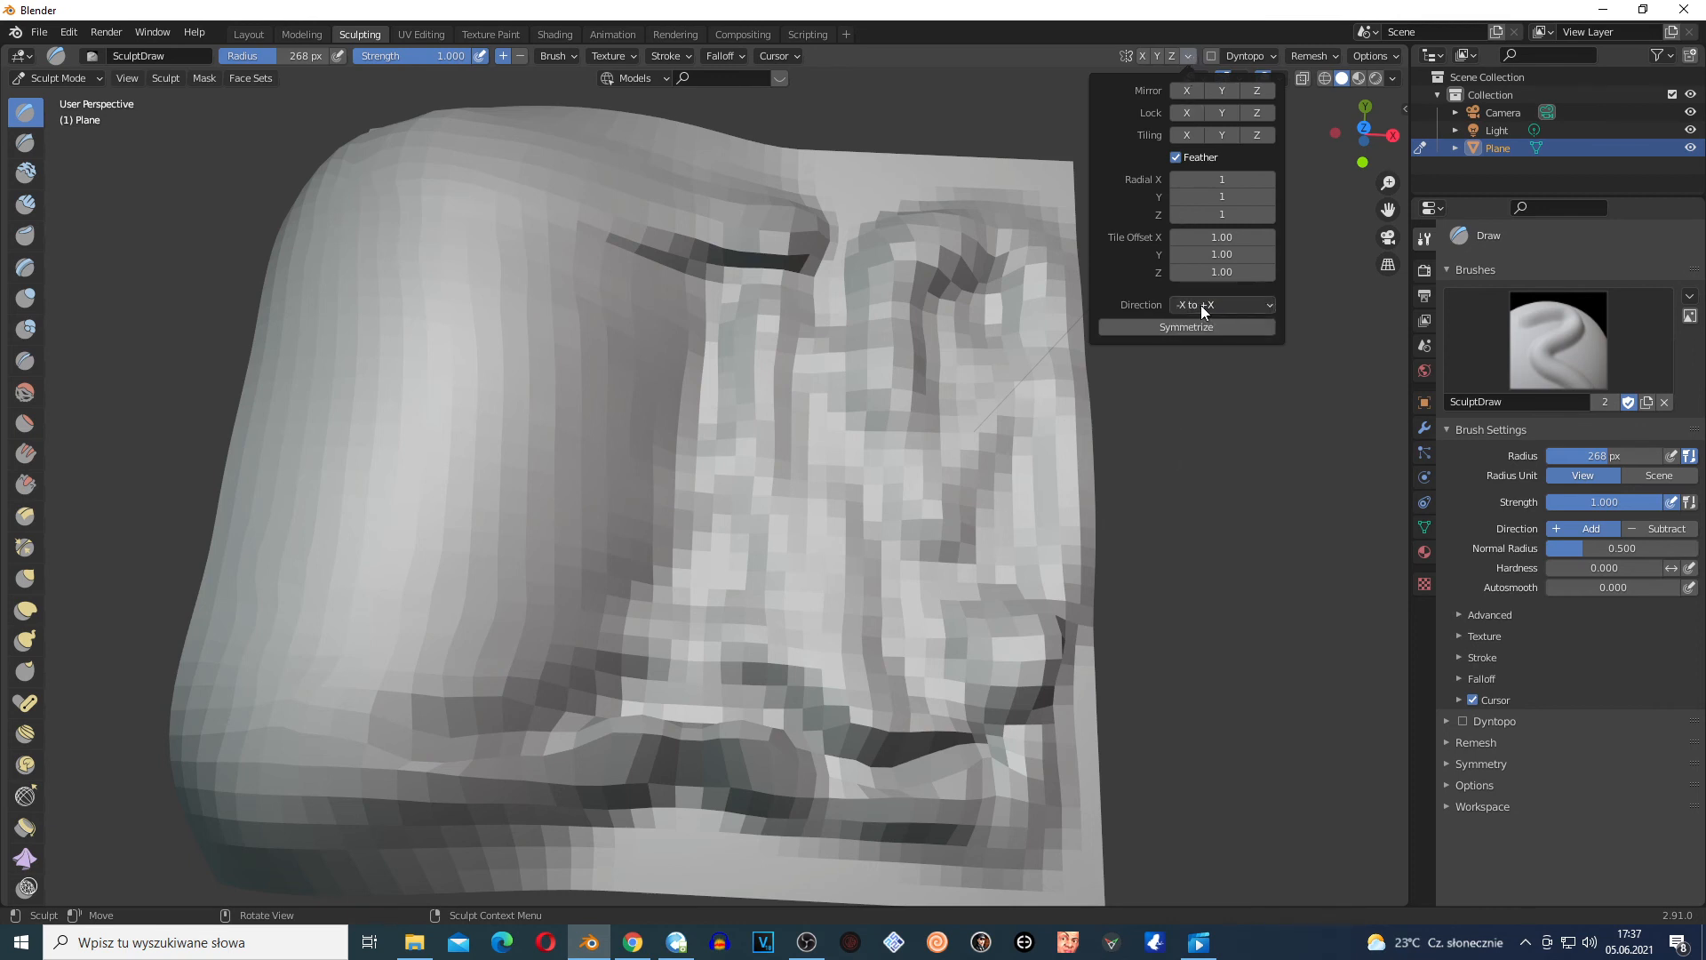
pyautogui.click(1187, 56)
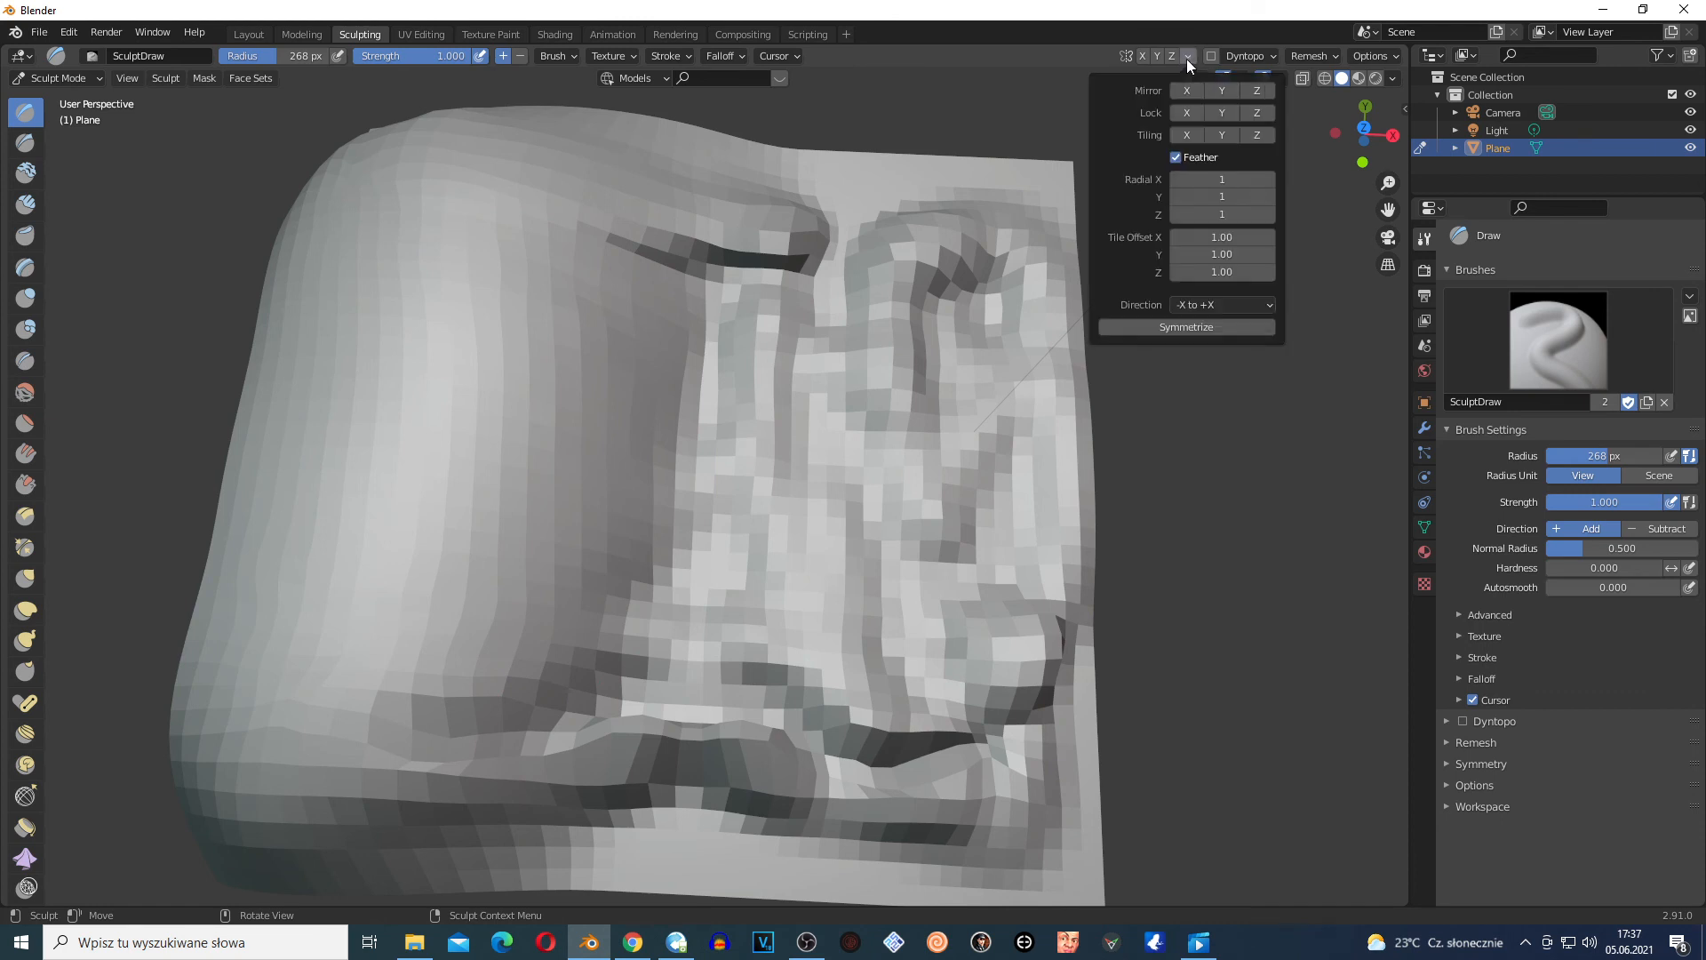
pyautogui.click(1189, 327)
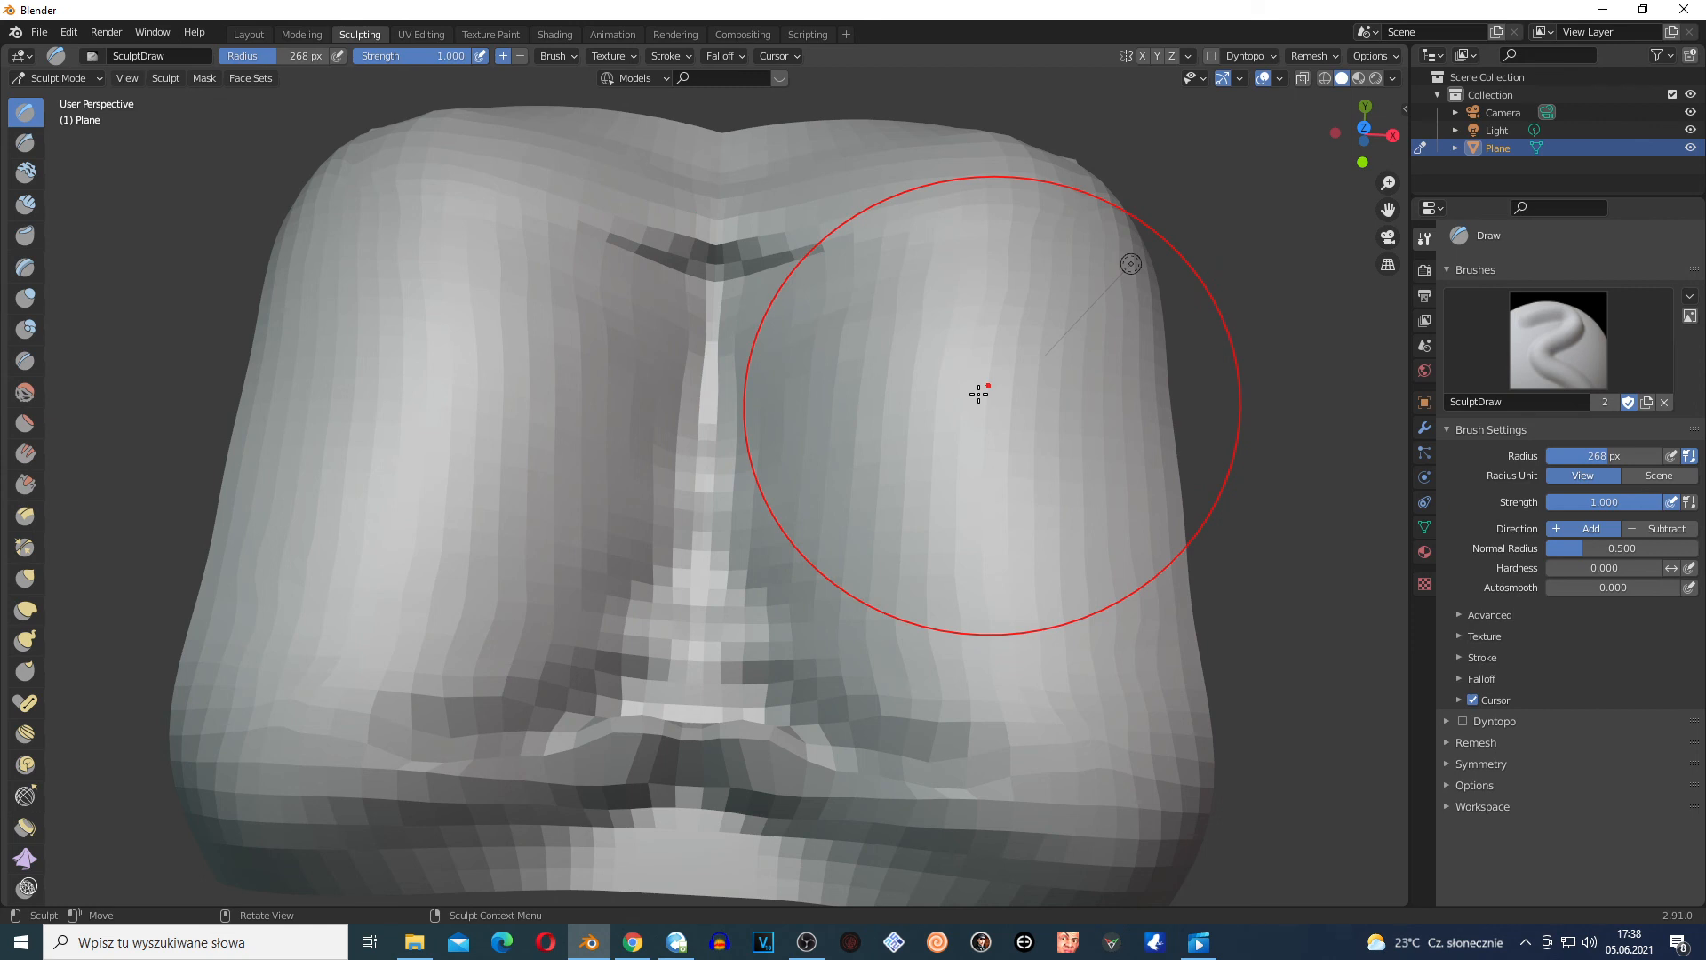
pyautogui.hotkey('ctrl', 'z')
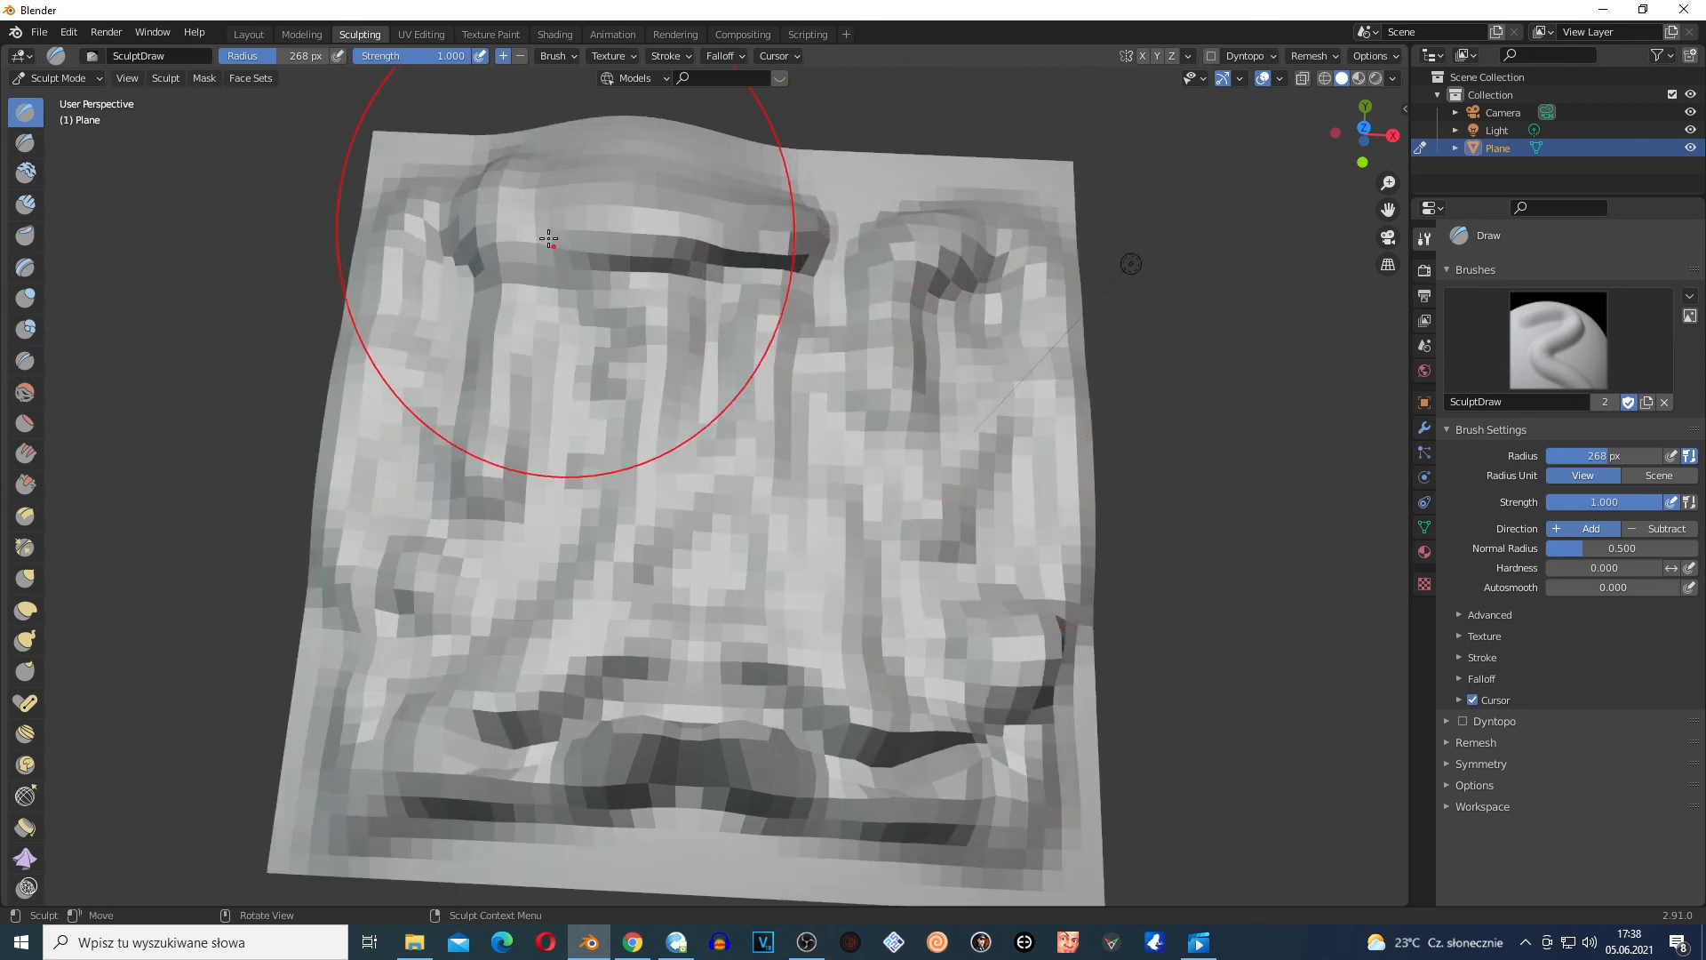
# Try raising the plane's upper half with the 268 px brush and symmetrizing the mesh from +Y to -Y
pyautogui.moveTo(548, 238)
pyautogui.mouseDown()
pyautogui.moveTo(489, 239)
pyautogui.moveTo(473, 183)
pyautogui.moveTo(1044, 324)
pyautogui.moveTo(888, 285)
pyautogui.mouseUp()
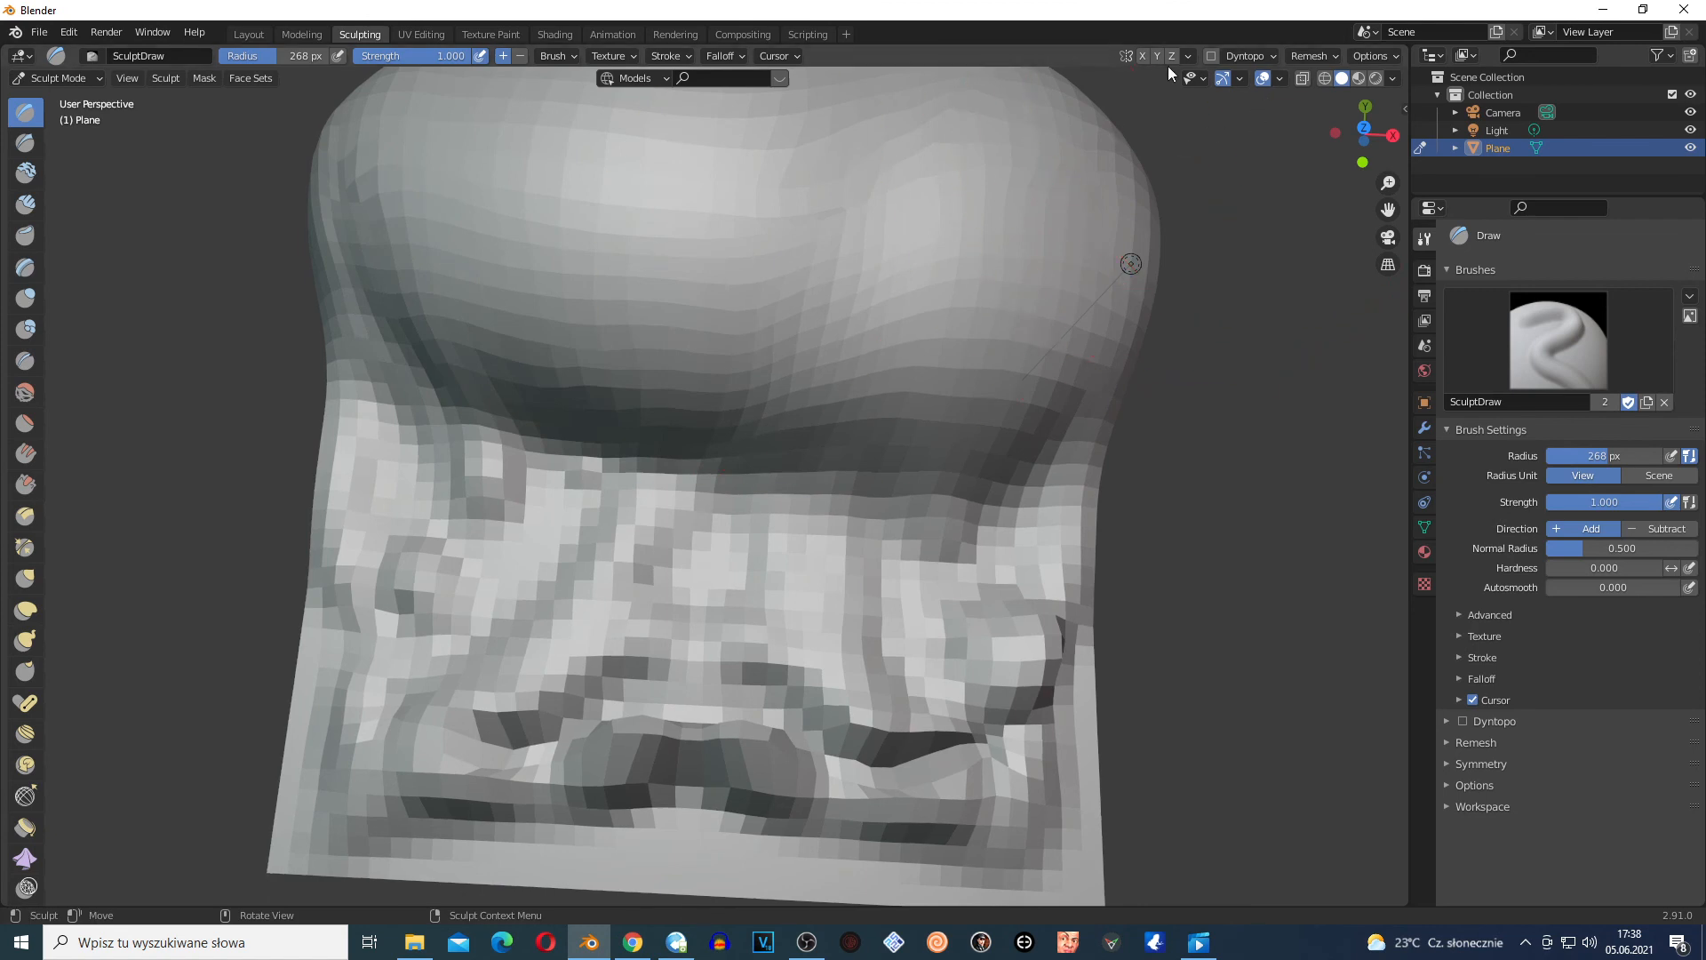
pyautogui.click(1188, 57)
pyautogui.click(1192, 307)
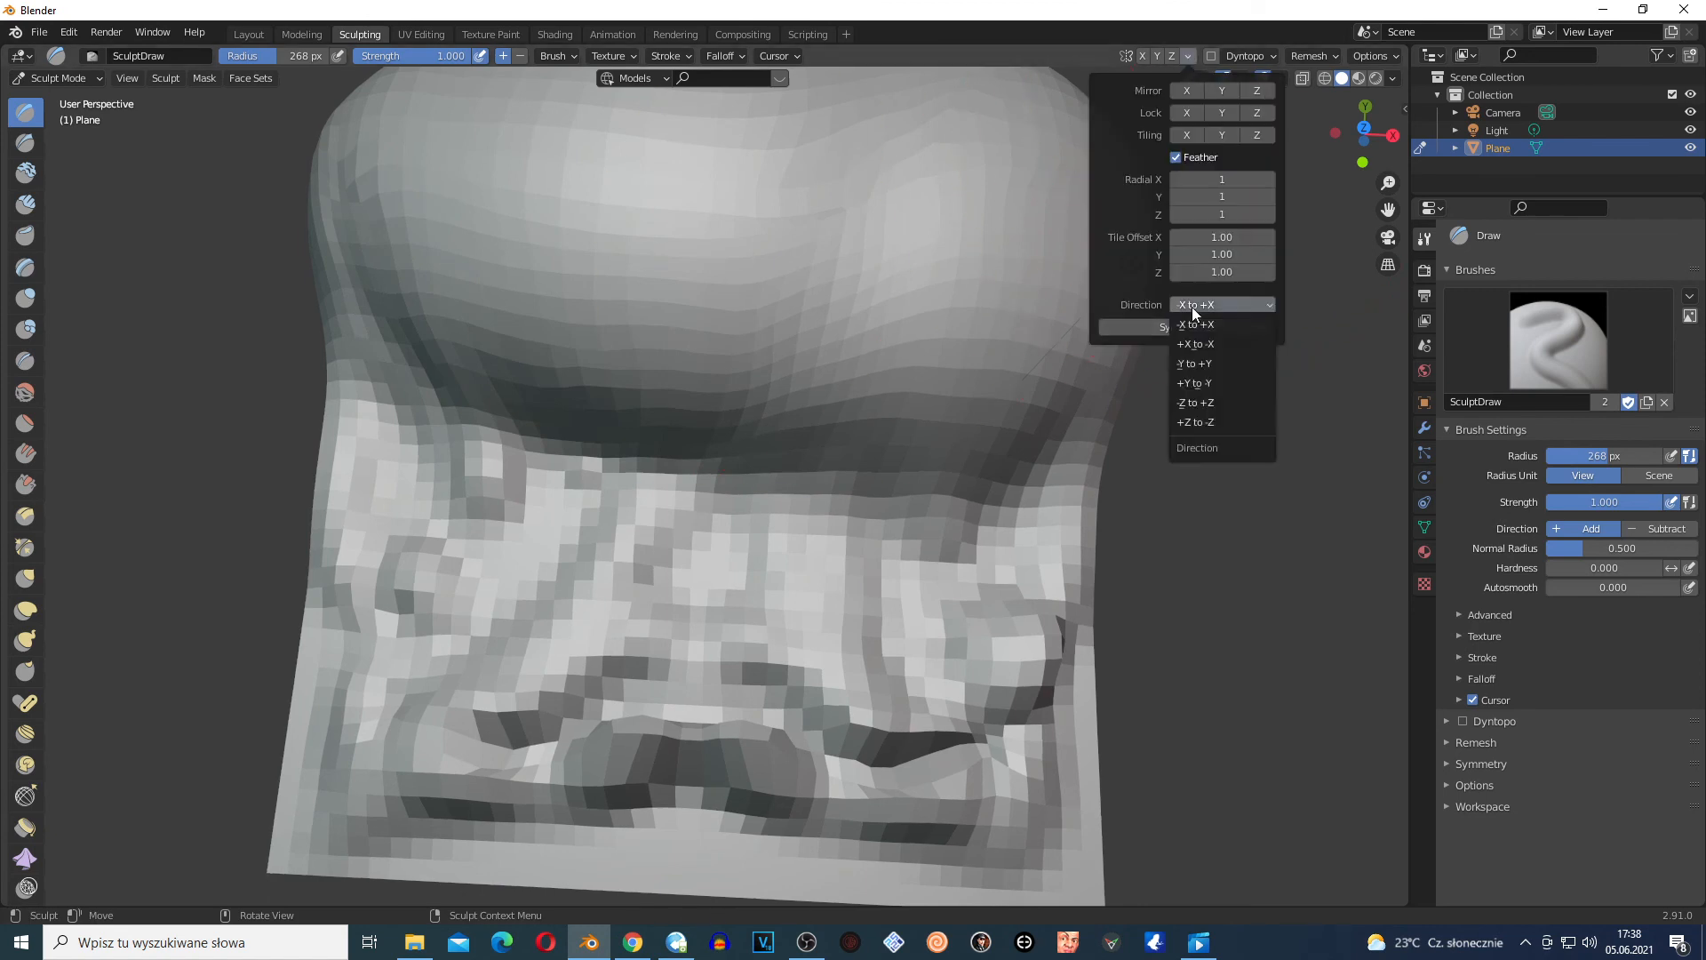
pyautogui.click(1203, 382)
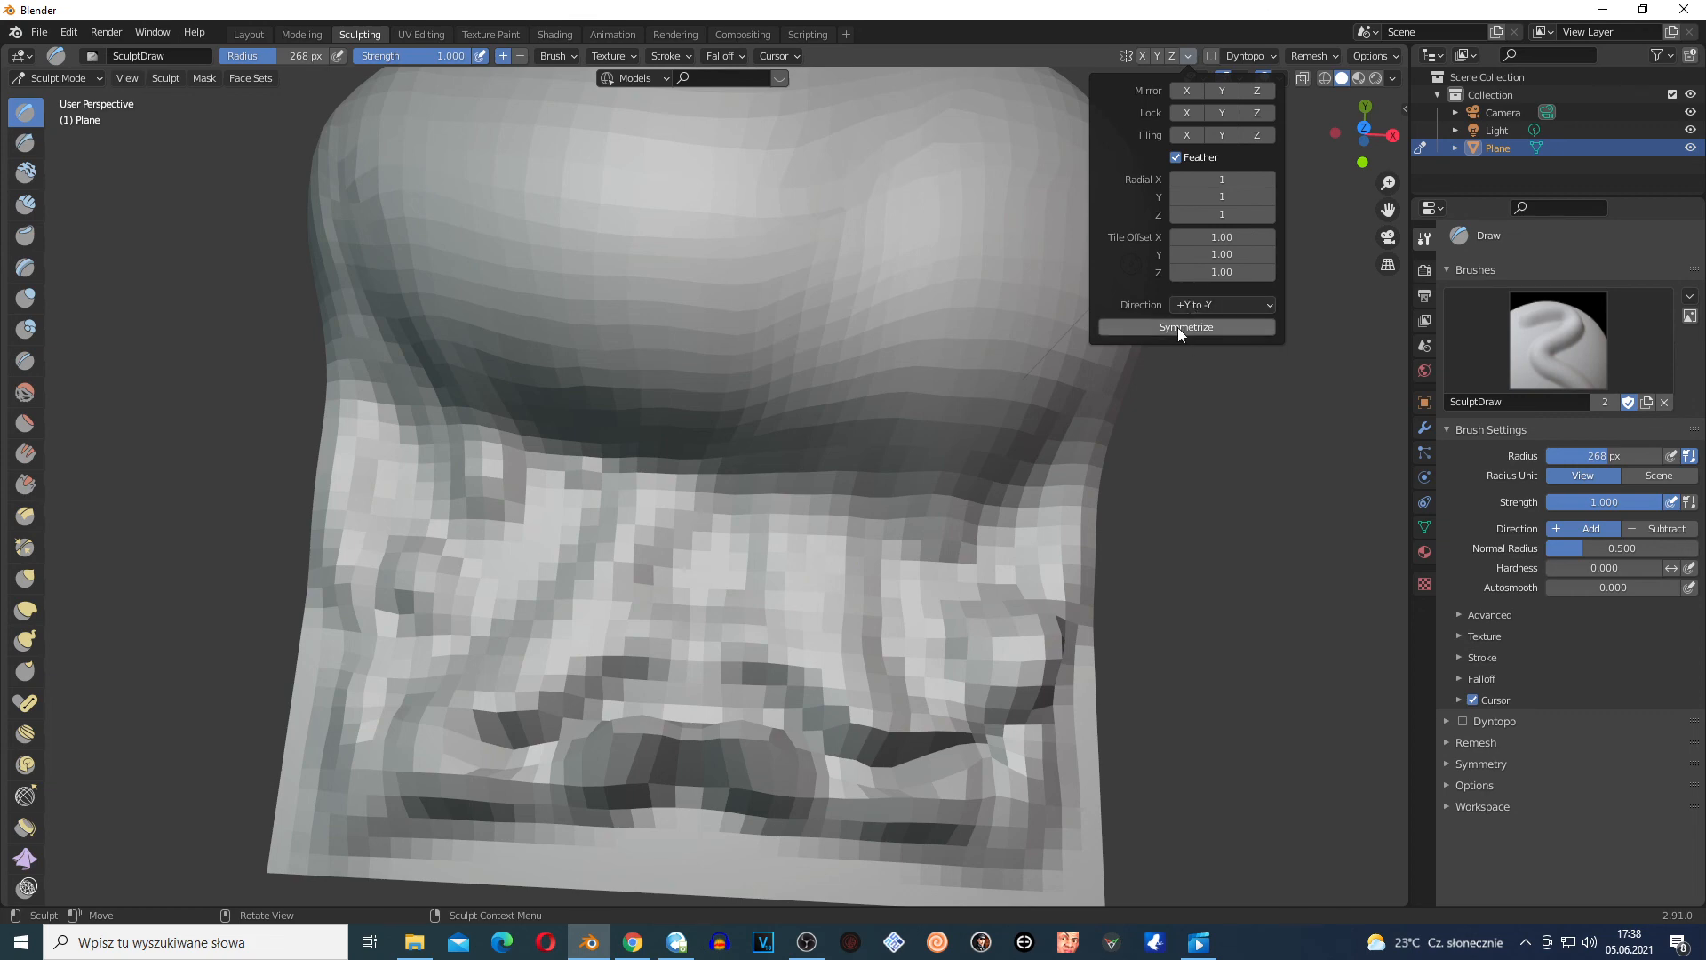
pyautogui.click(1177, 327)
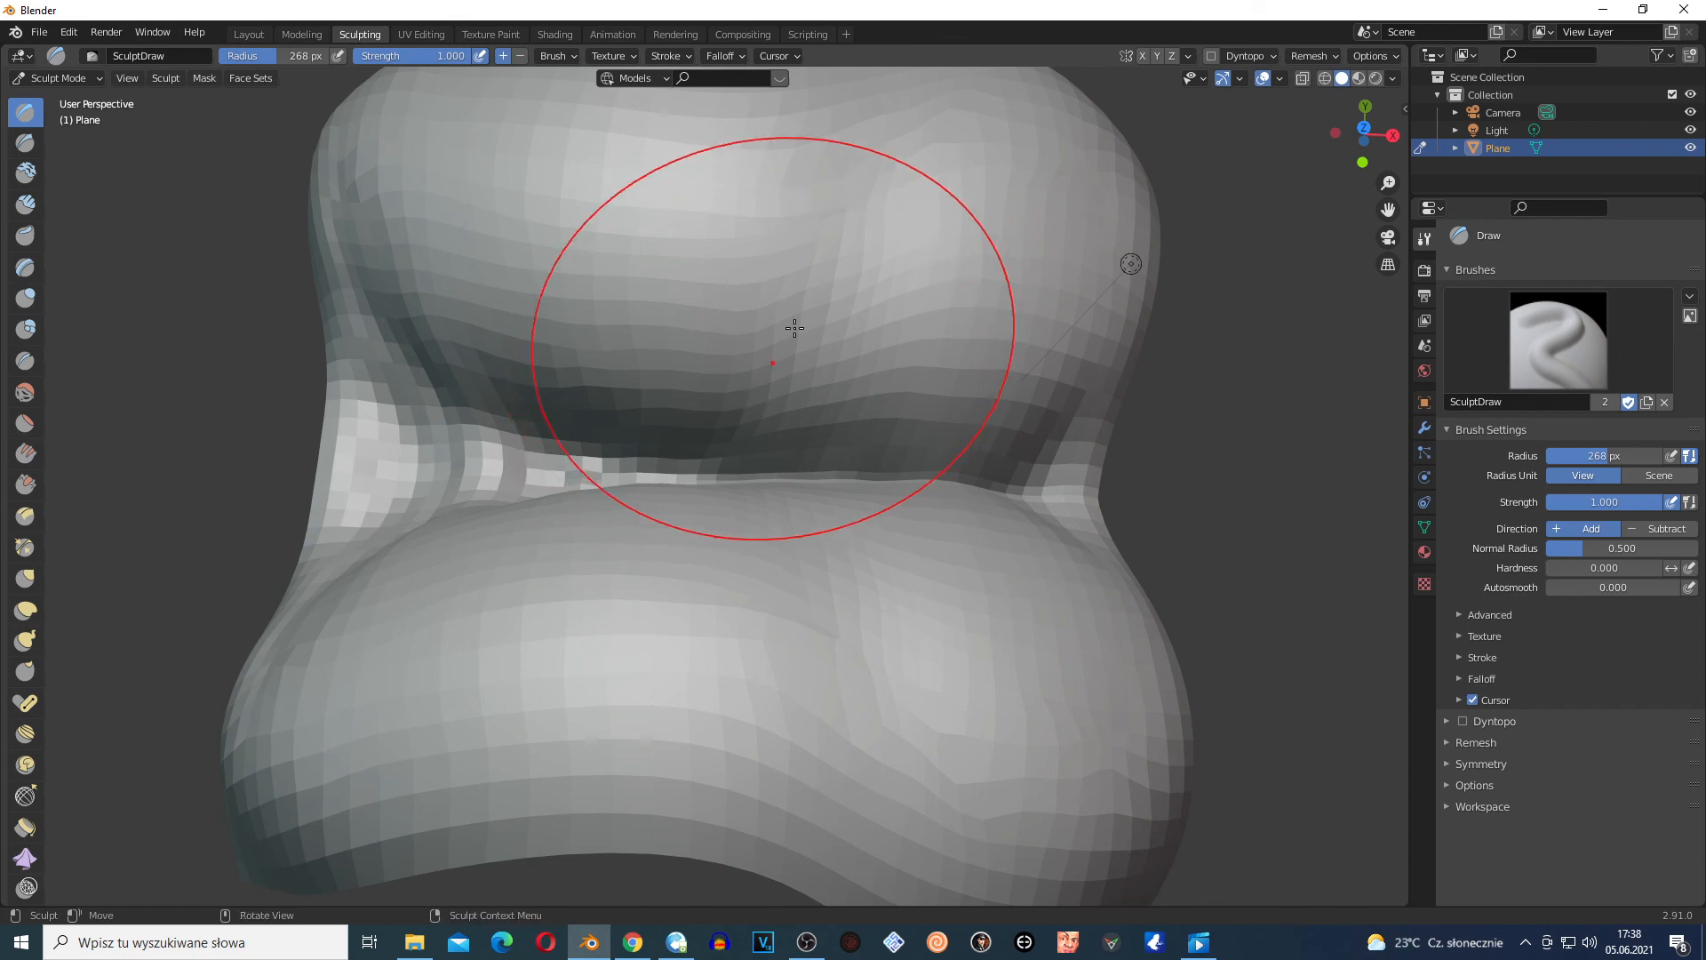
pyautogui.hotkey('ctrl', 'z')
pyautogui.hotkey('ctrl', 'z')
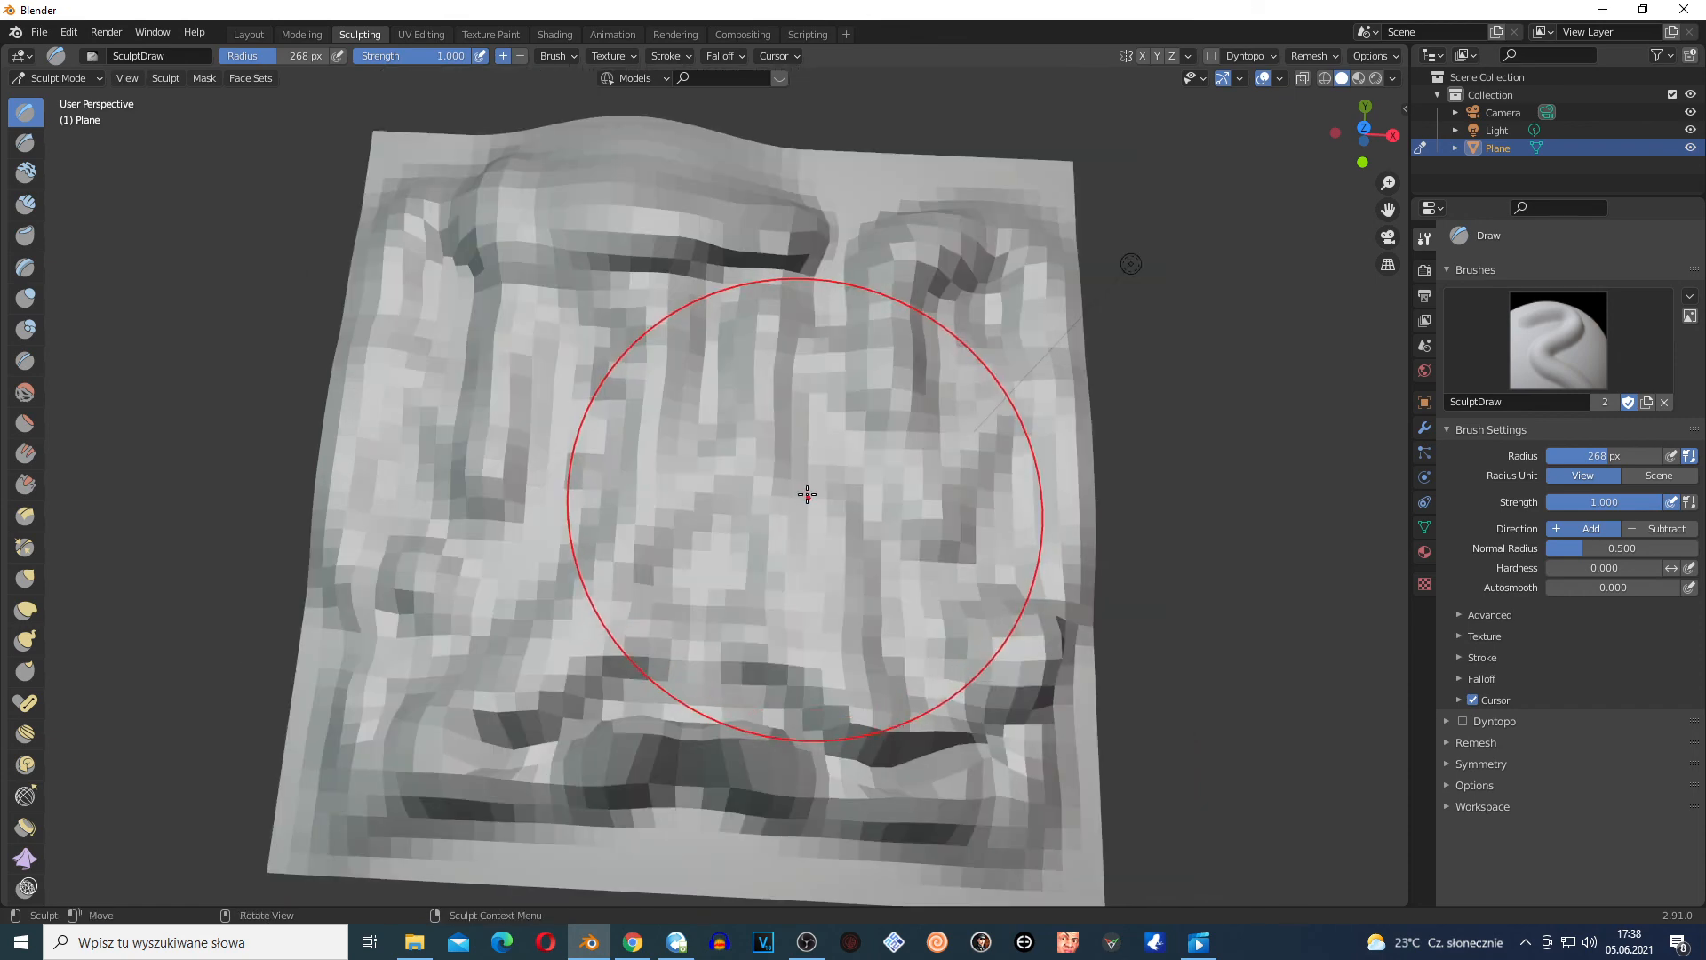
# Inspect the sculpted plane in the Layout workspace, look at the available modifiers, and return to the Sculpting workspace
pyautogui.scroll(-3, 884, 417)
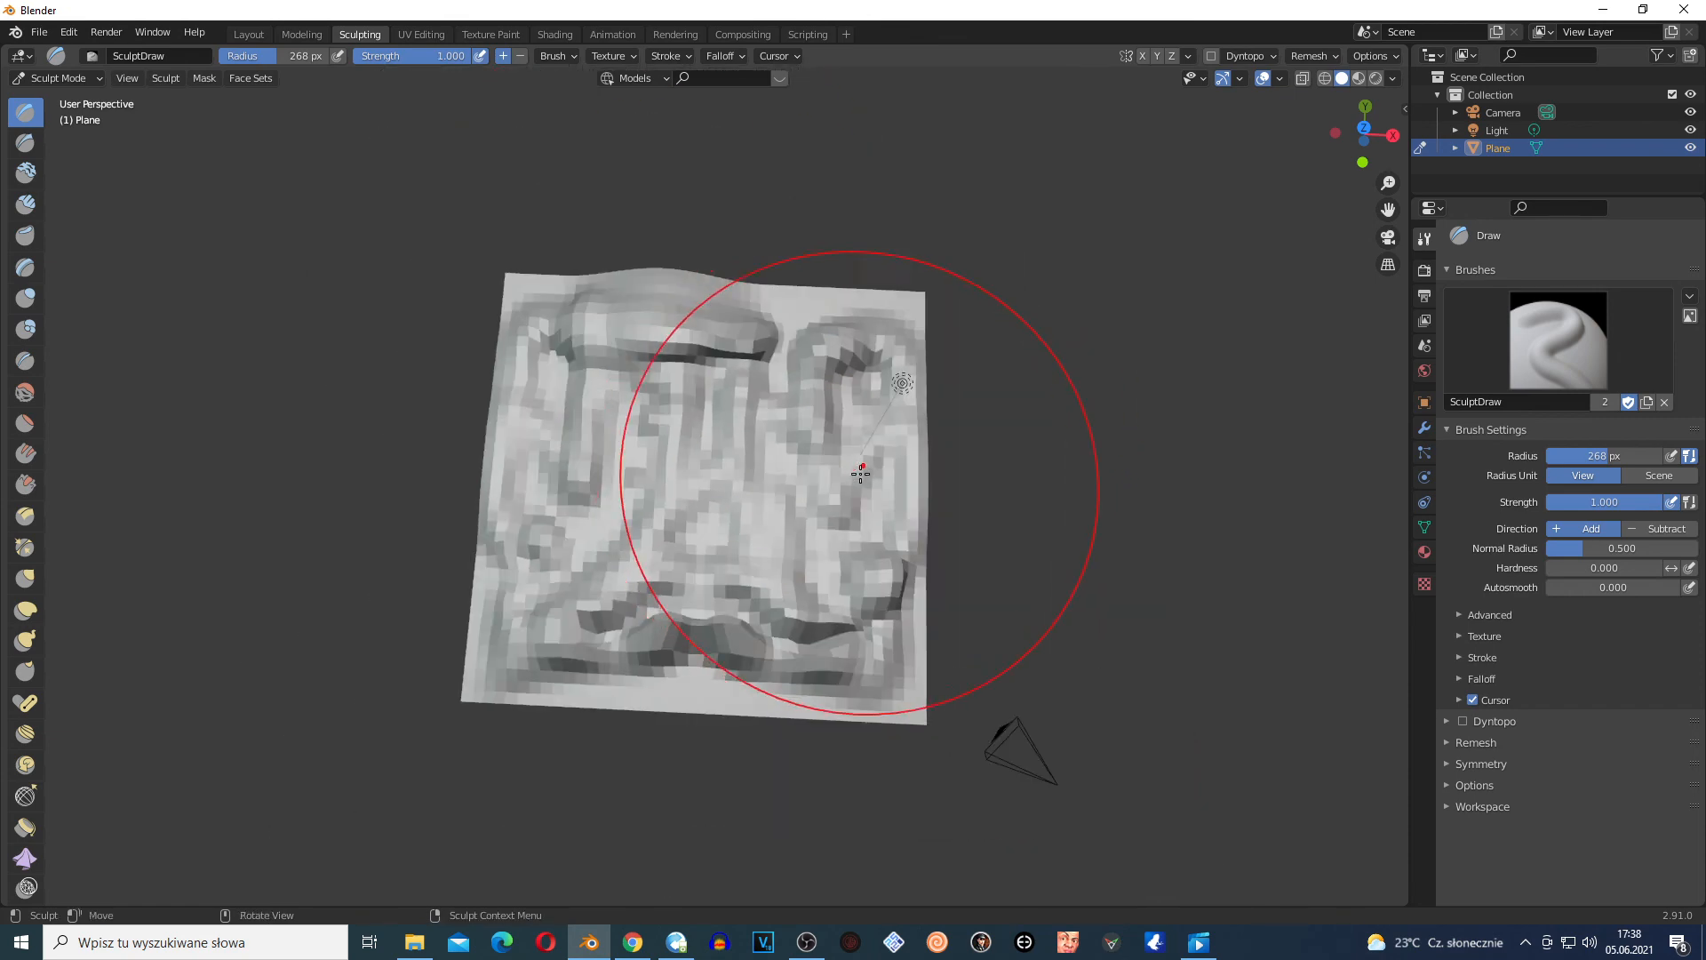
pyautogui.scroll(2, 738, 577)
pyautogui.scroll(1, 666, 595)
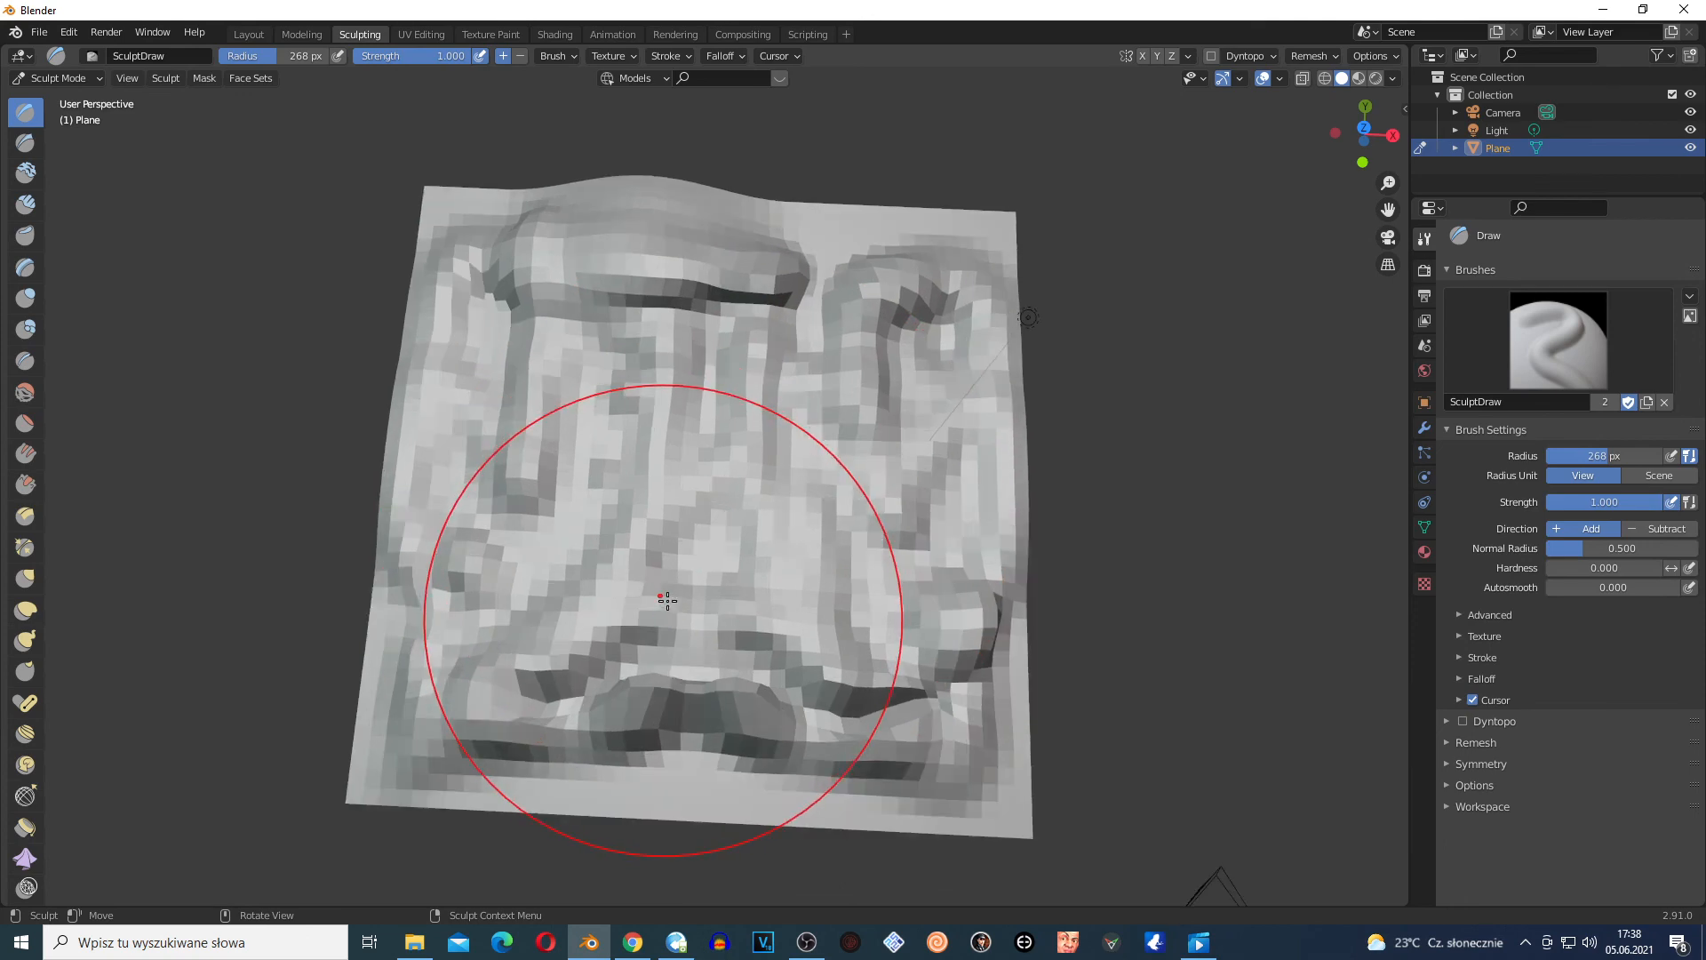
pyautogui.scroll(1, 666, 604)
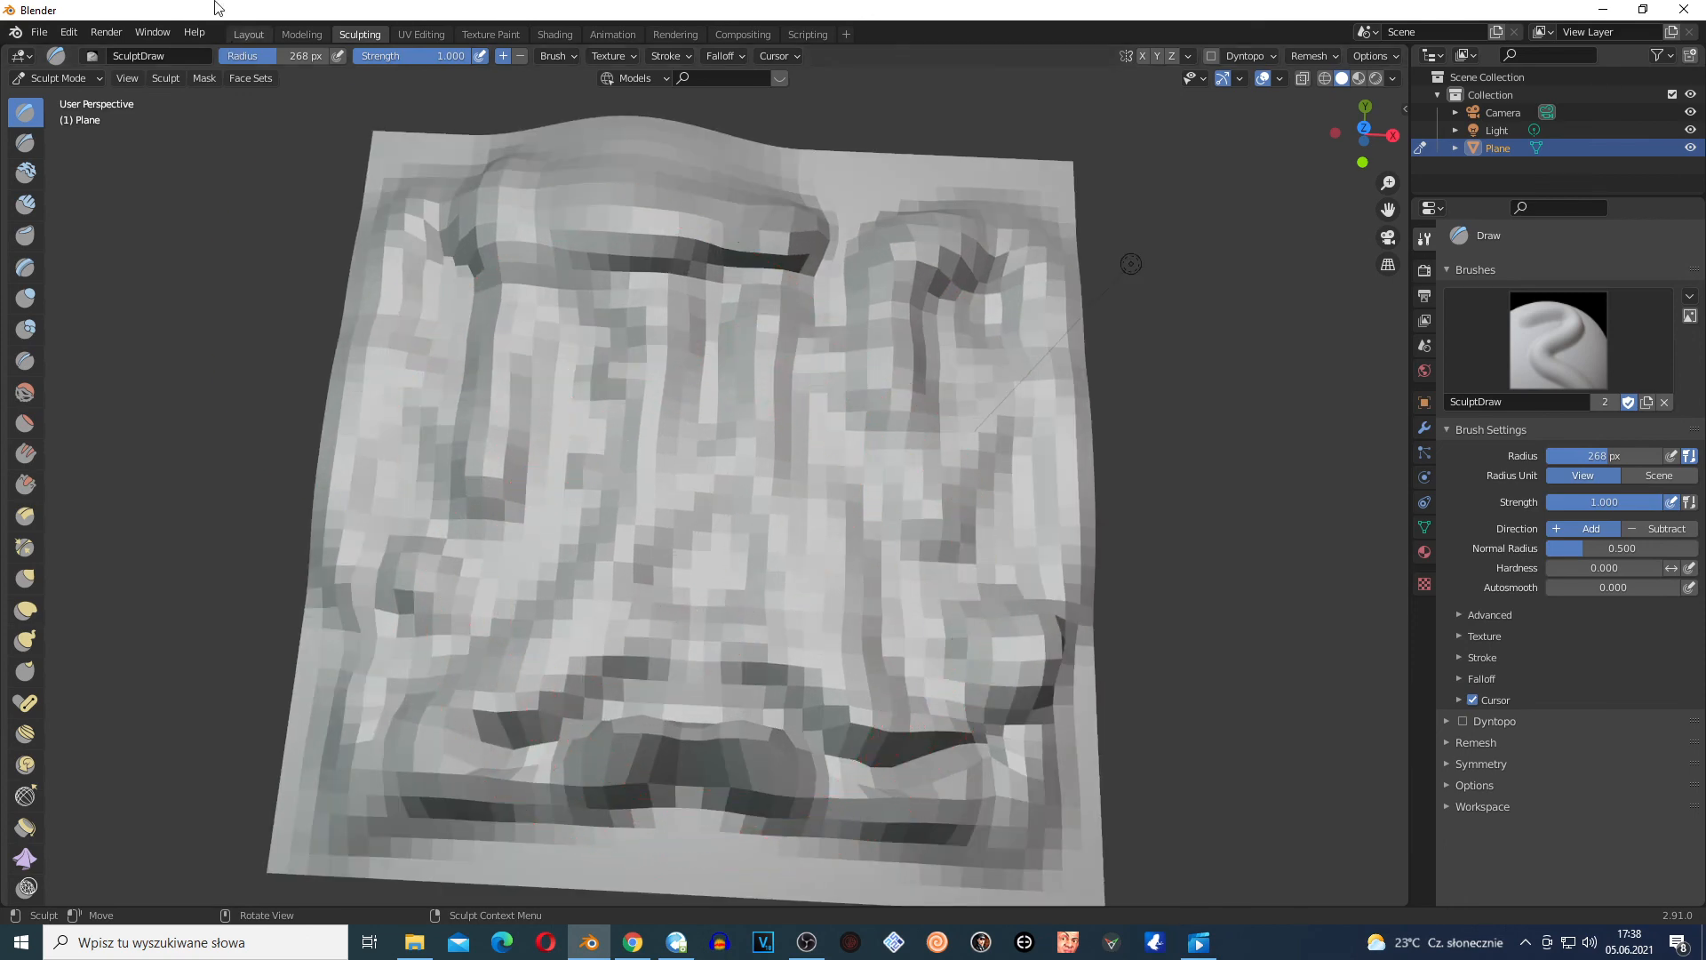
pyautogui.click(251, 34)
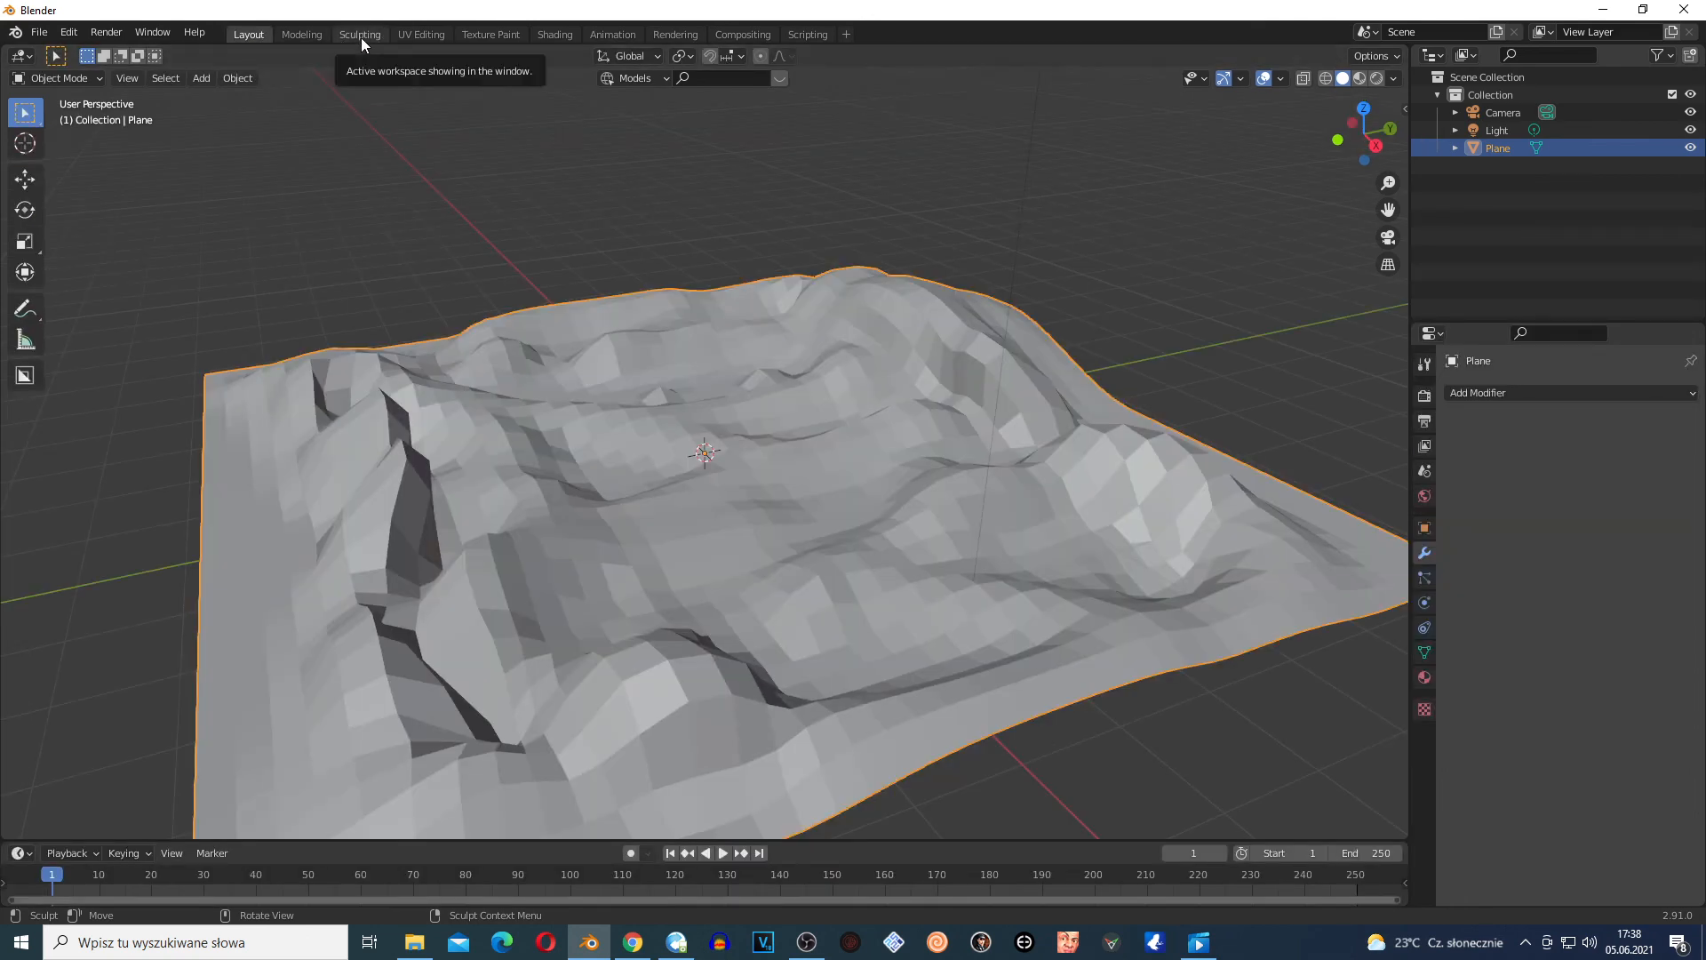
pyautogui.scroll(-4, 931, 628)
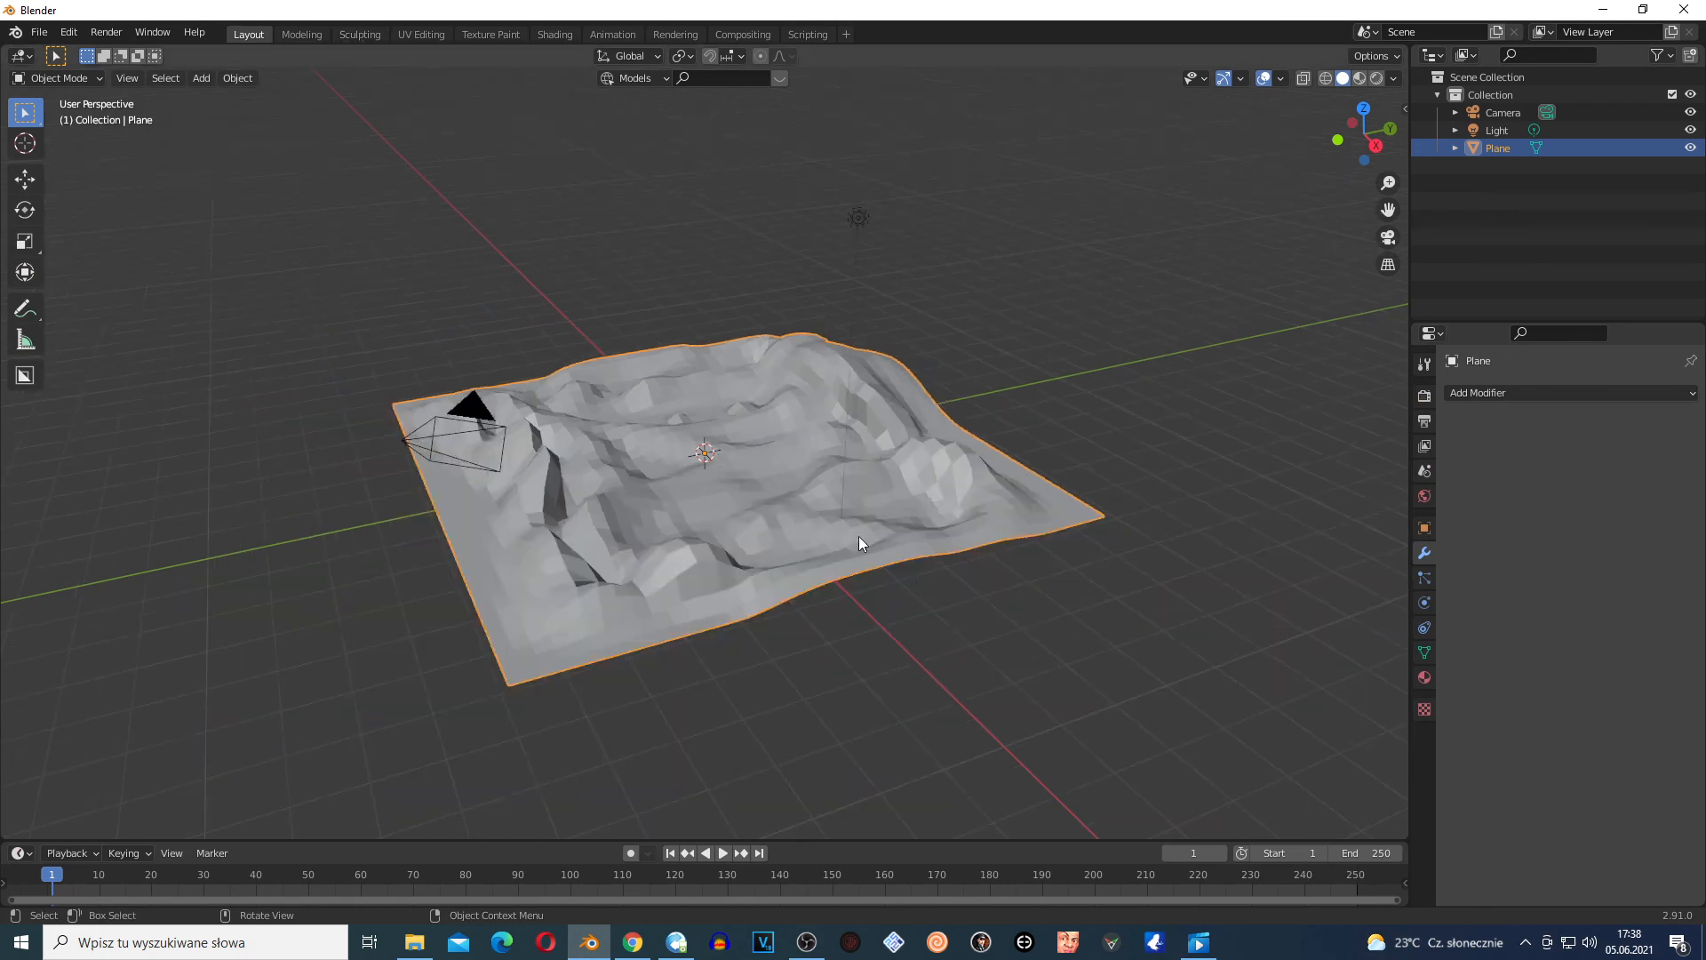
pyautogui.scroll(4, 852, 533)
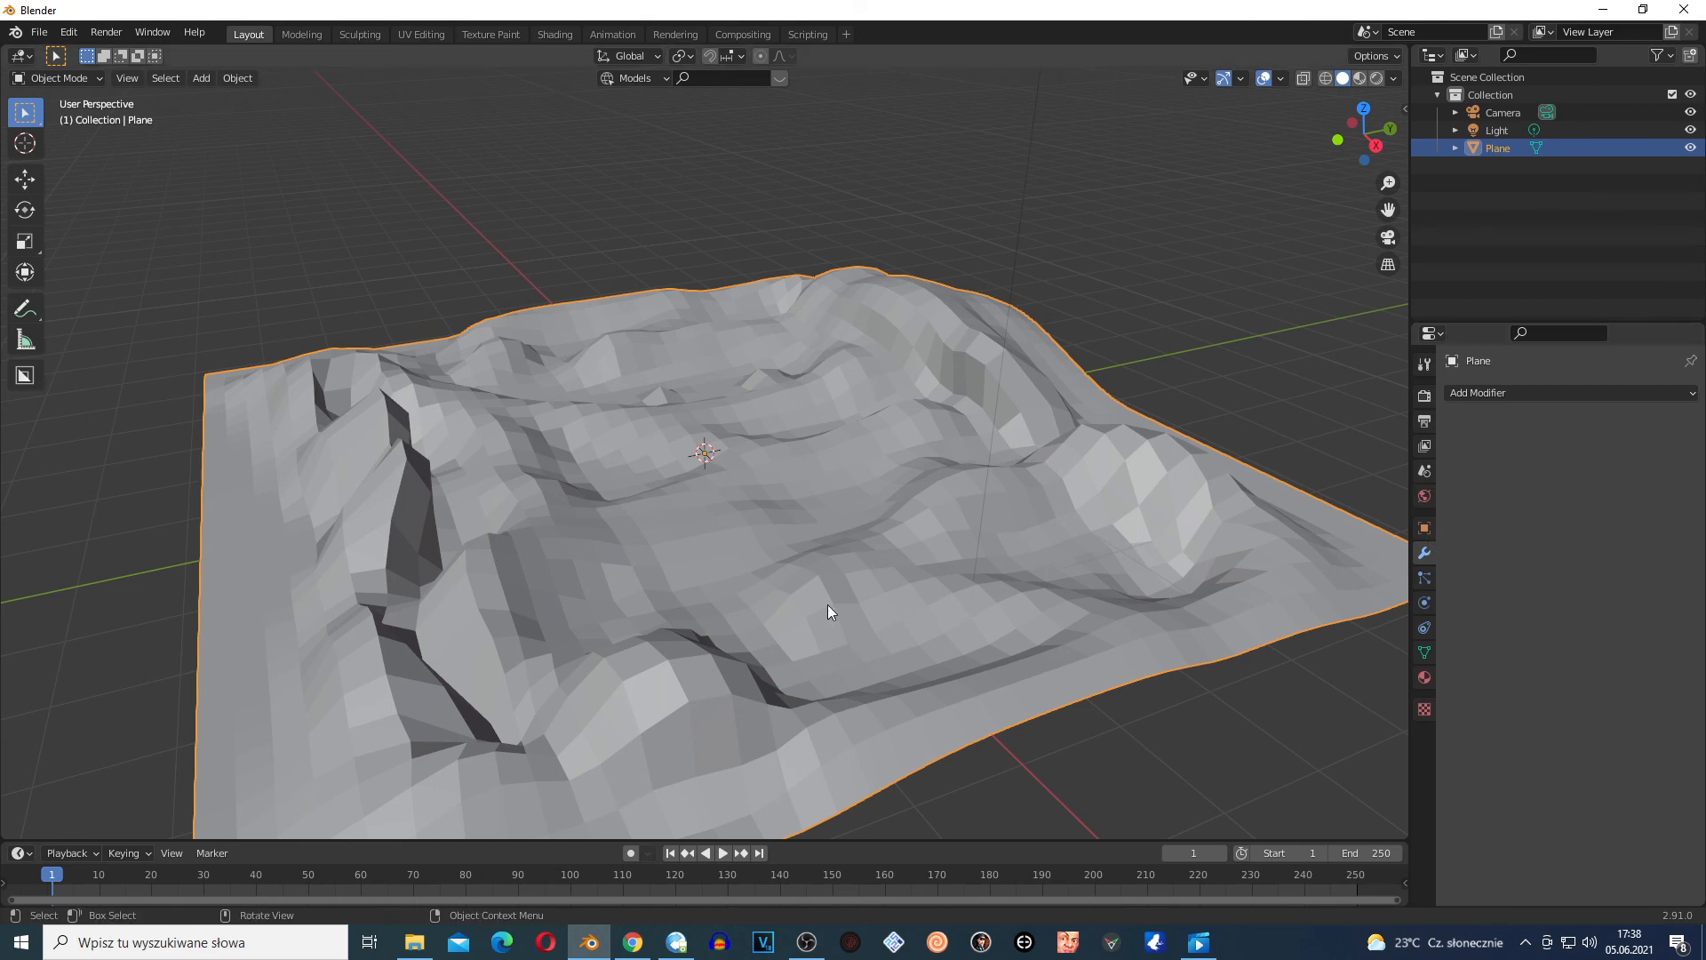
pyautogui.click(1482, 394)
pyautogui.rightClick(567, 477)
pyautogui.click(357, 35)
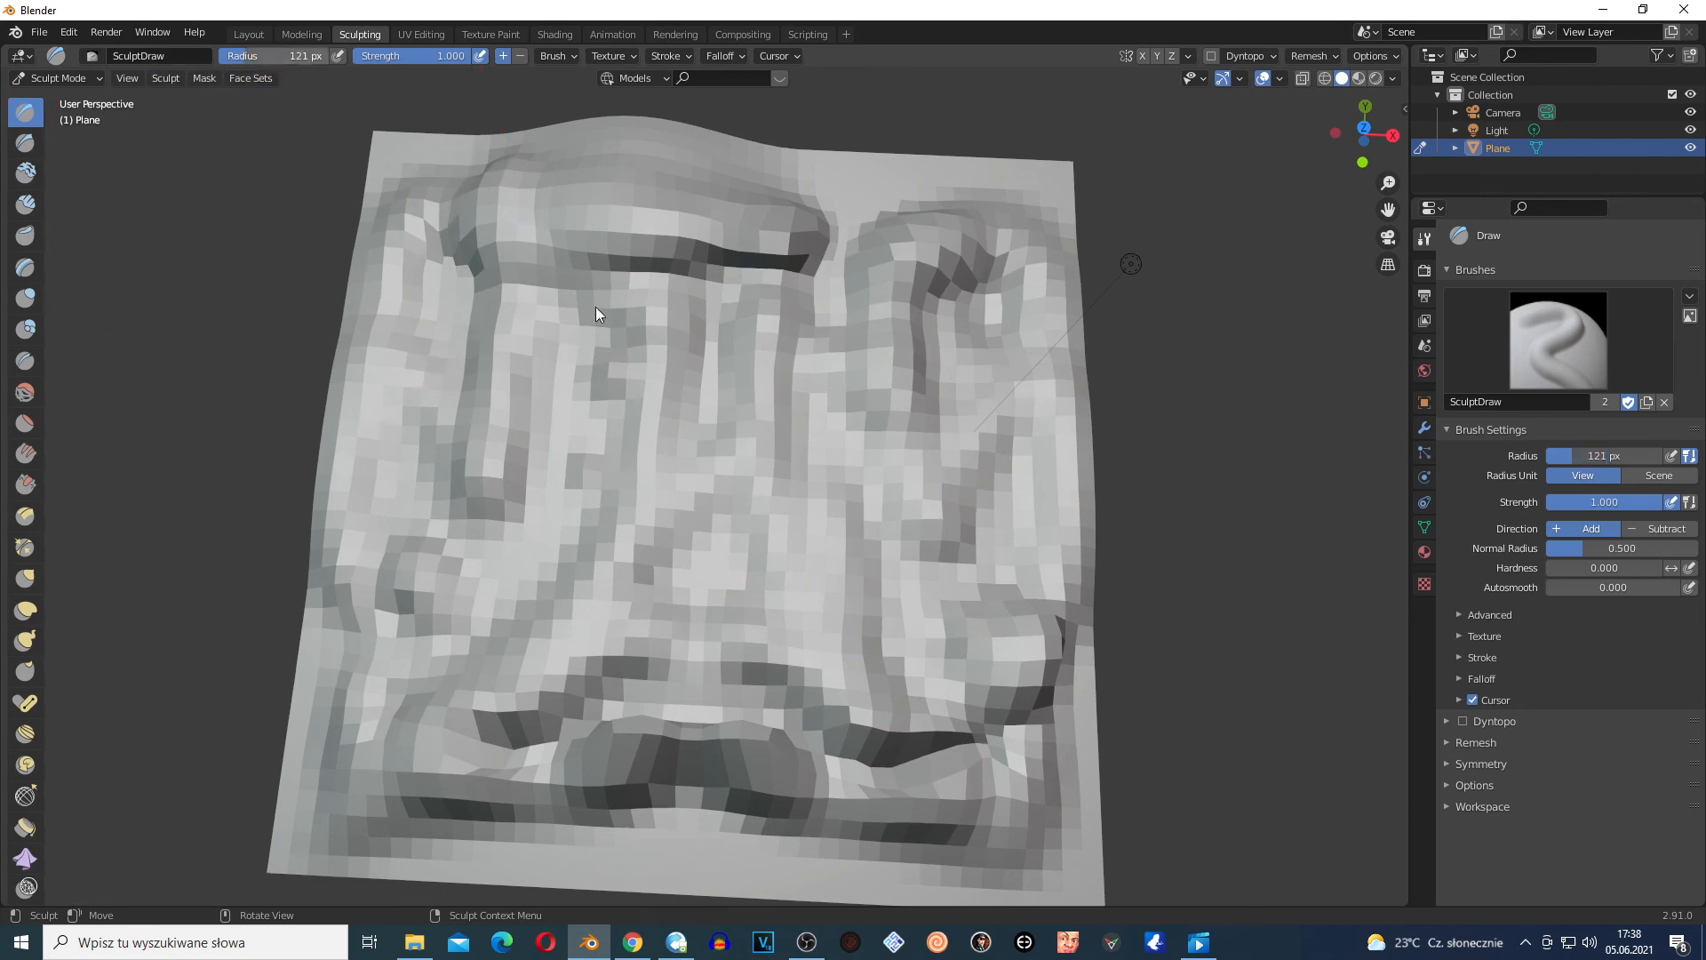
# Raise a bump in the plane's center with a 121 px brush at strength 1.000 and fainter strokes beside it at strength 0.281
pyautogui.moveTo(595, 313)
pyautogui.mouseDown()
pyautogui.moveTo(655, 495)
pyautogui.moveTo(677, 446)
pyautogui.mouseUp()
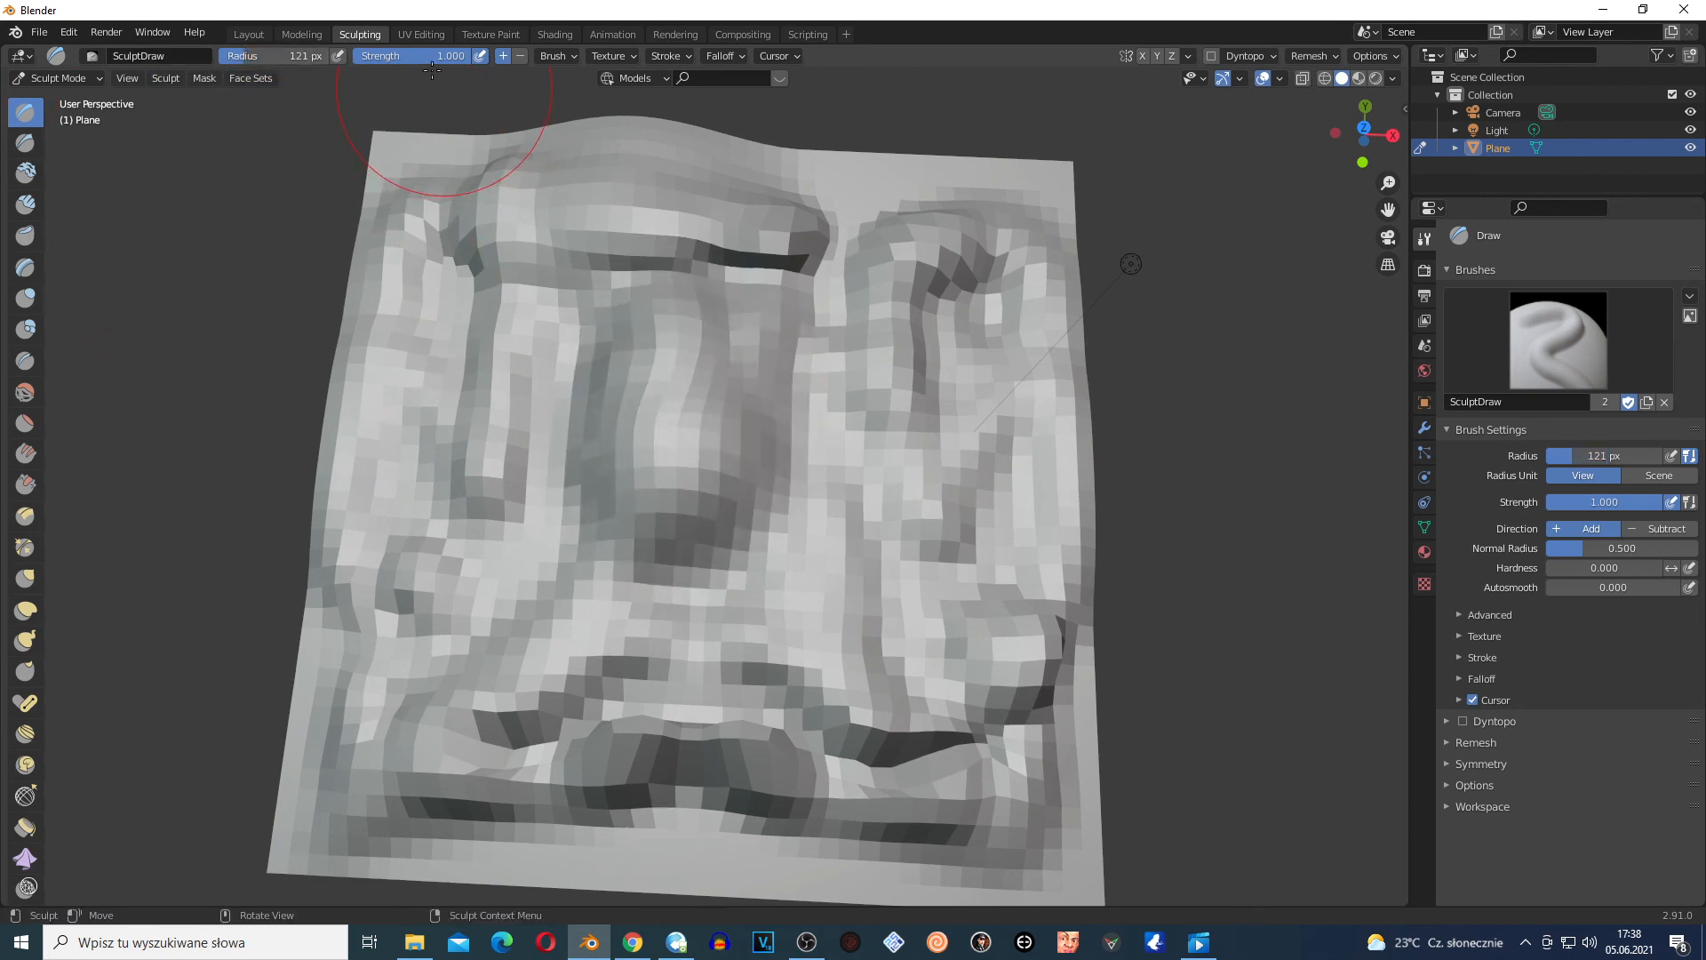
pyautogui.moveTo(452, 467)
pyautogui.mouseDown()
pyautogui.moveTo(525, 369)
pyautogui.moveTo(533, 392)
pyautogui.mouseUp()
pyautogui.moveTo(531, 330)
pyautogui.mouseDown()
pyautogui.moveTo(563, 434)
pyautogui.moveTo(548, 396)
pyautogui.mouseUp()
pyautogui.moveTo(534, 325); pyautogui.dragTo(524, 318)
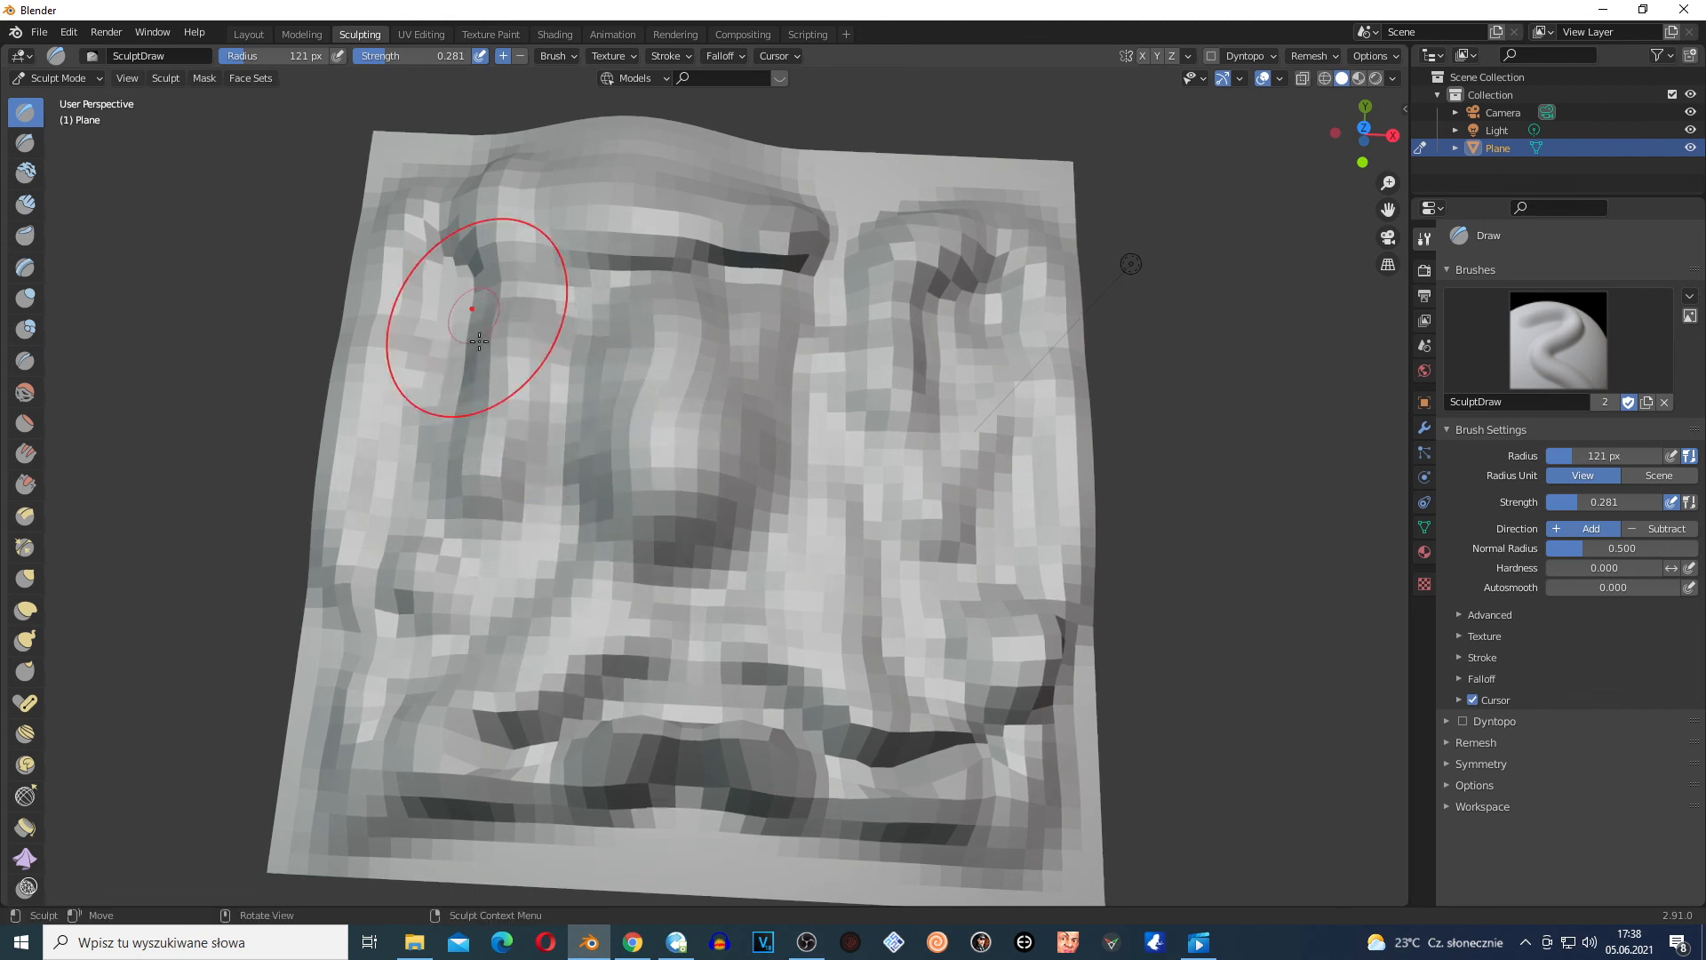
# Switch the brush to Subtract, lower the central bump at strength 0.281, and carve deep grooves across the plane at strength 1.000
pyautogui.click(521, 56)
pyautogui.moveTo(666, 412)
pyautogui.mouseDown()
pyautogui.moveTo(704, 449)
pyautogui.moveTo(655, 403)
pyautogui.moveTo(640, 483)
pyautogui.moveTo(706, 370)
pyautogui.mouseUp()
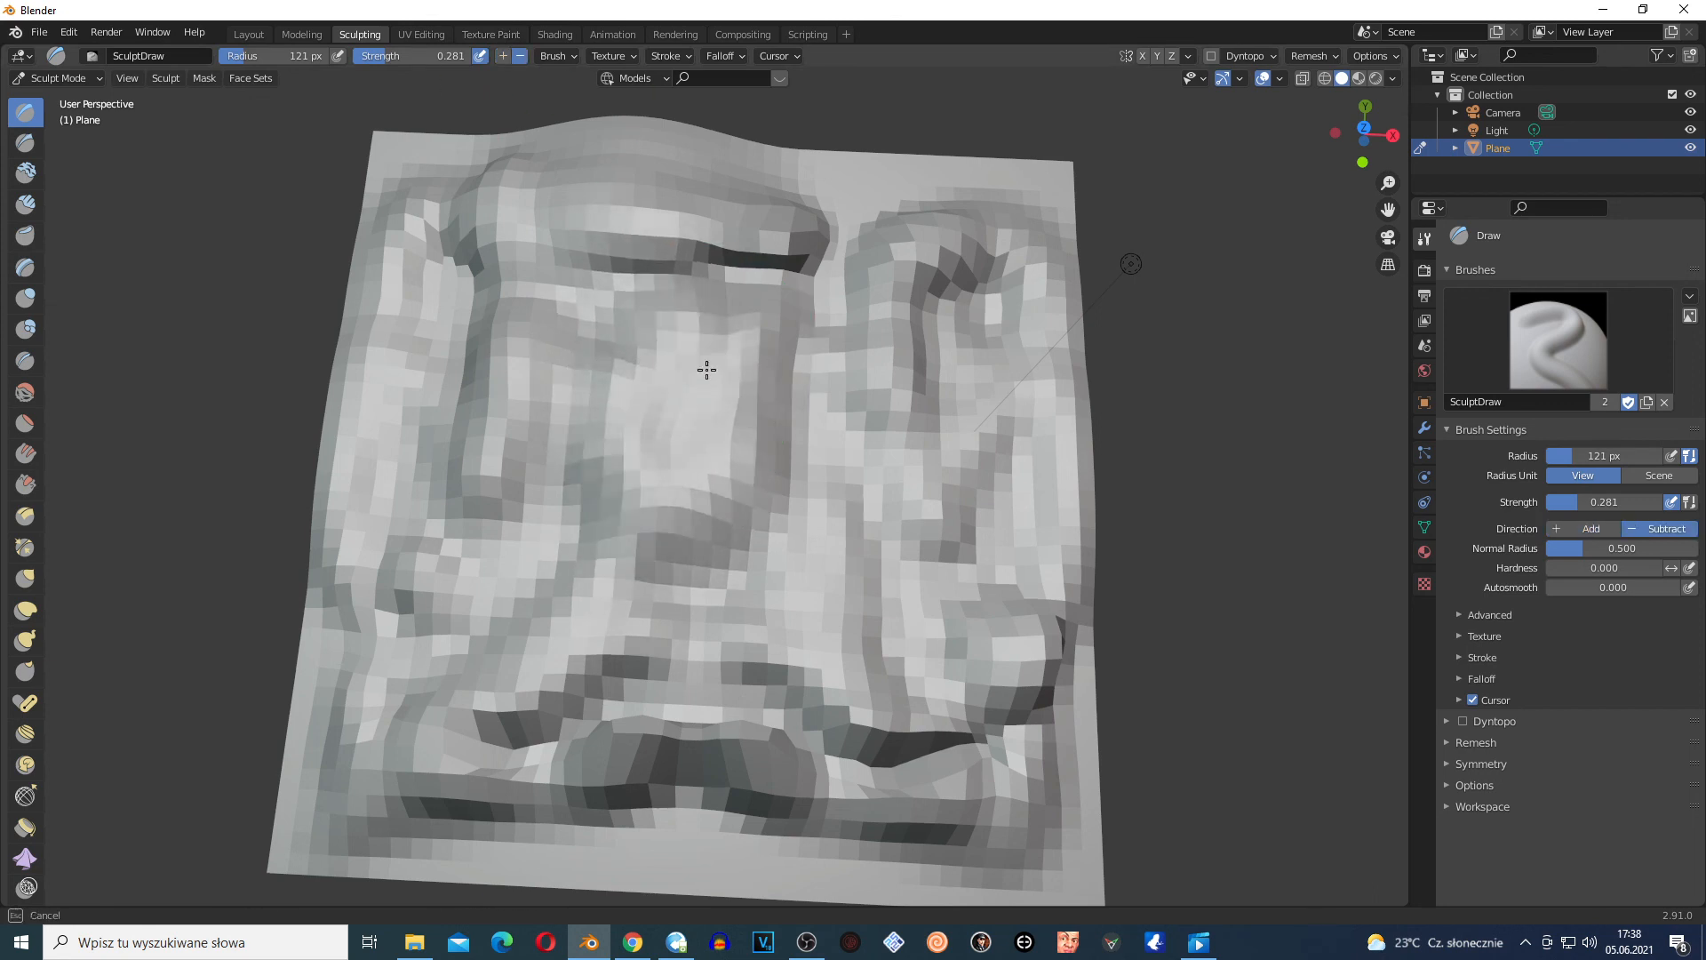
pyautogui.moveTo(609, 155); pyautogui.dragTo(591, 225)
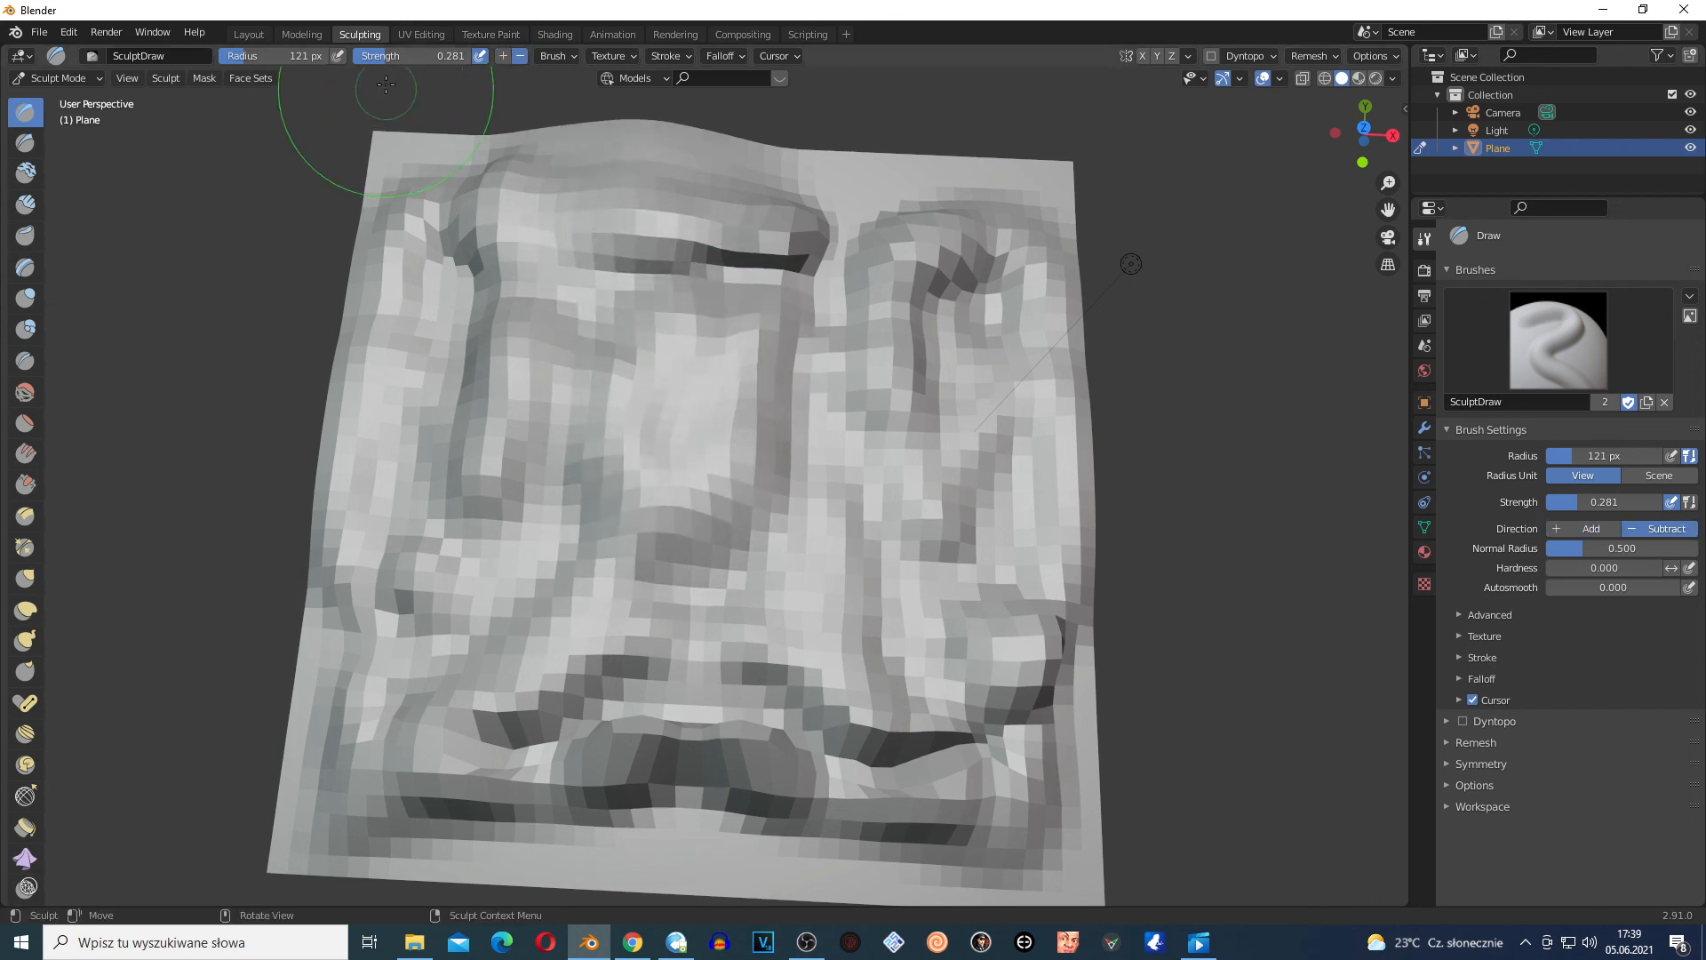
pyautogui.moveTo(391, 56); pyautogui.dragTo(484, 56)
pyautogui.moveTo(488, 289)
pyautogui.mouseDown()
pyautogui.moveTo(673, 392)
pyautogui.moveTo(574, 613)
pyautogui.moveTo(845, 512)
pyautogui.moveTo(818, 636)
pyautogui.moveTo(861, 636)
pyautogui.mouseUp()
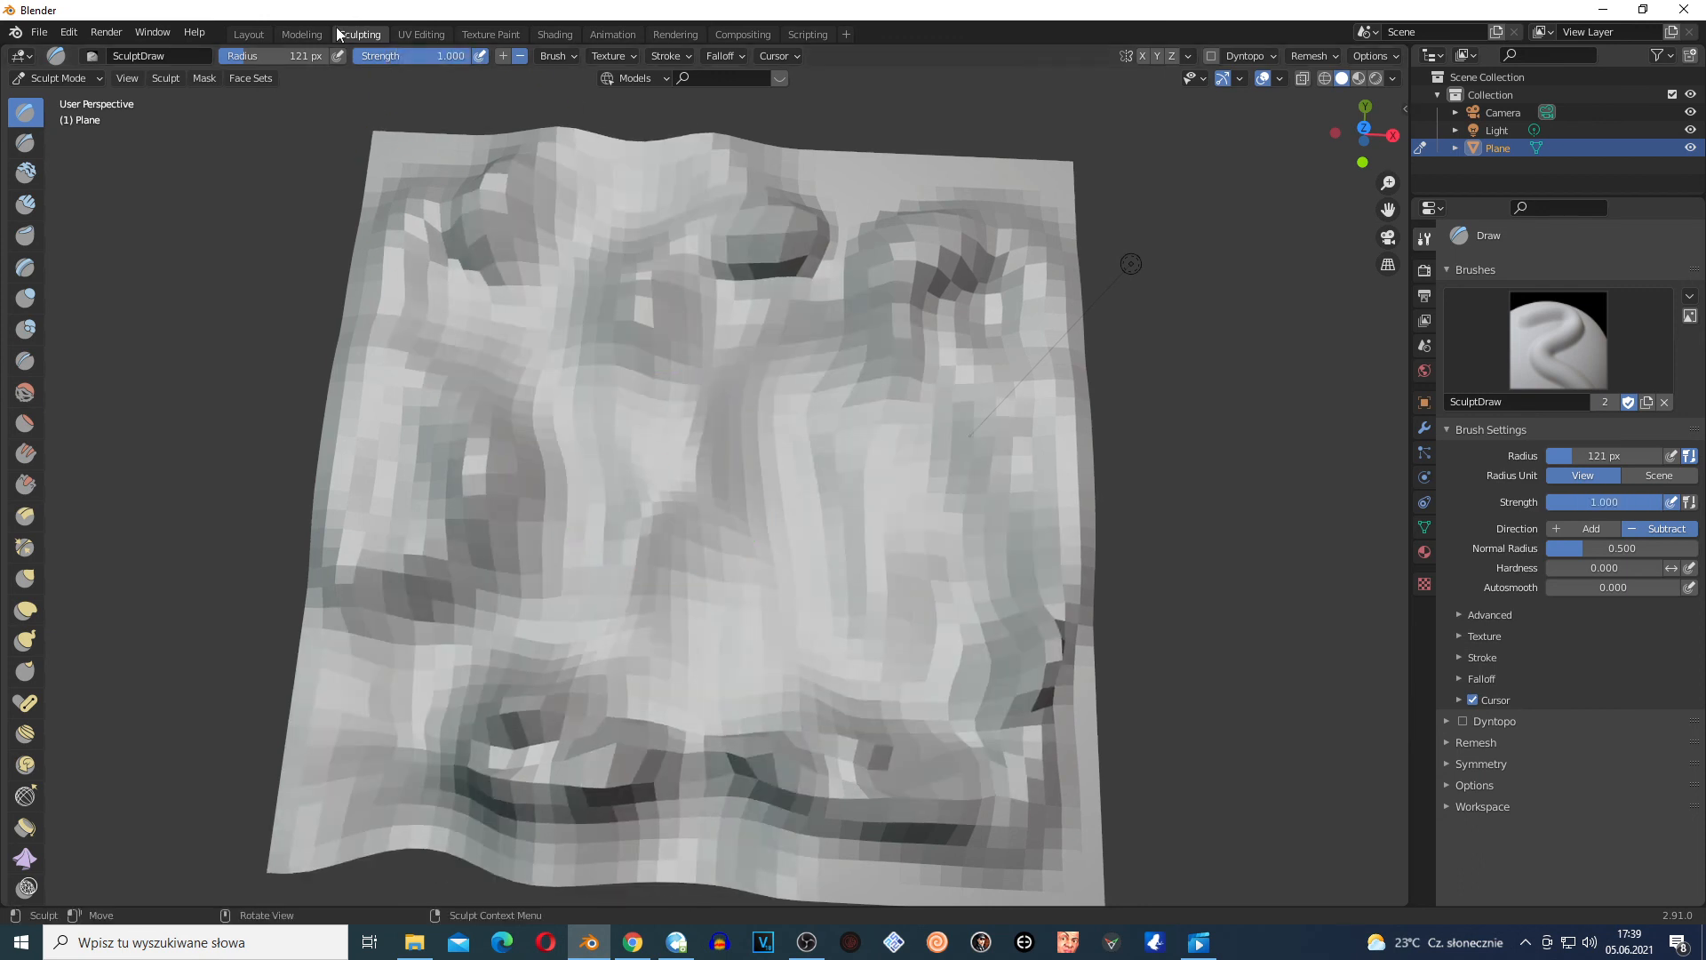
# Choose the Space stroke method and carve more grooves through the plane's center and right side
pyautogui.click(588, 56)
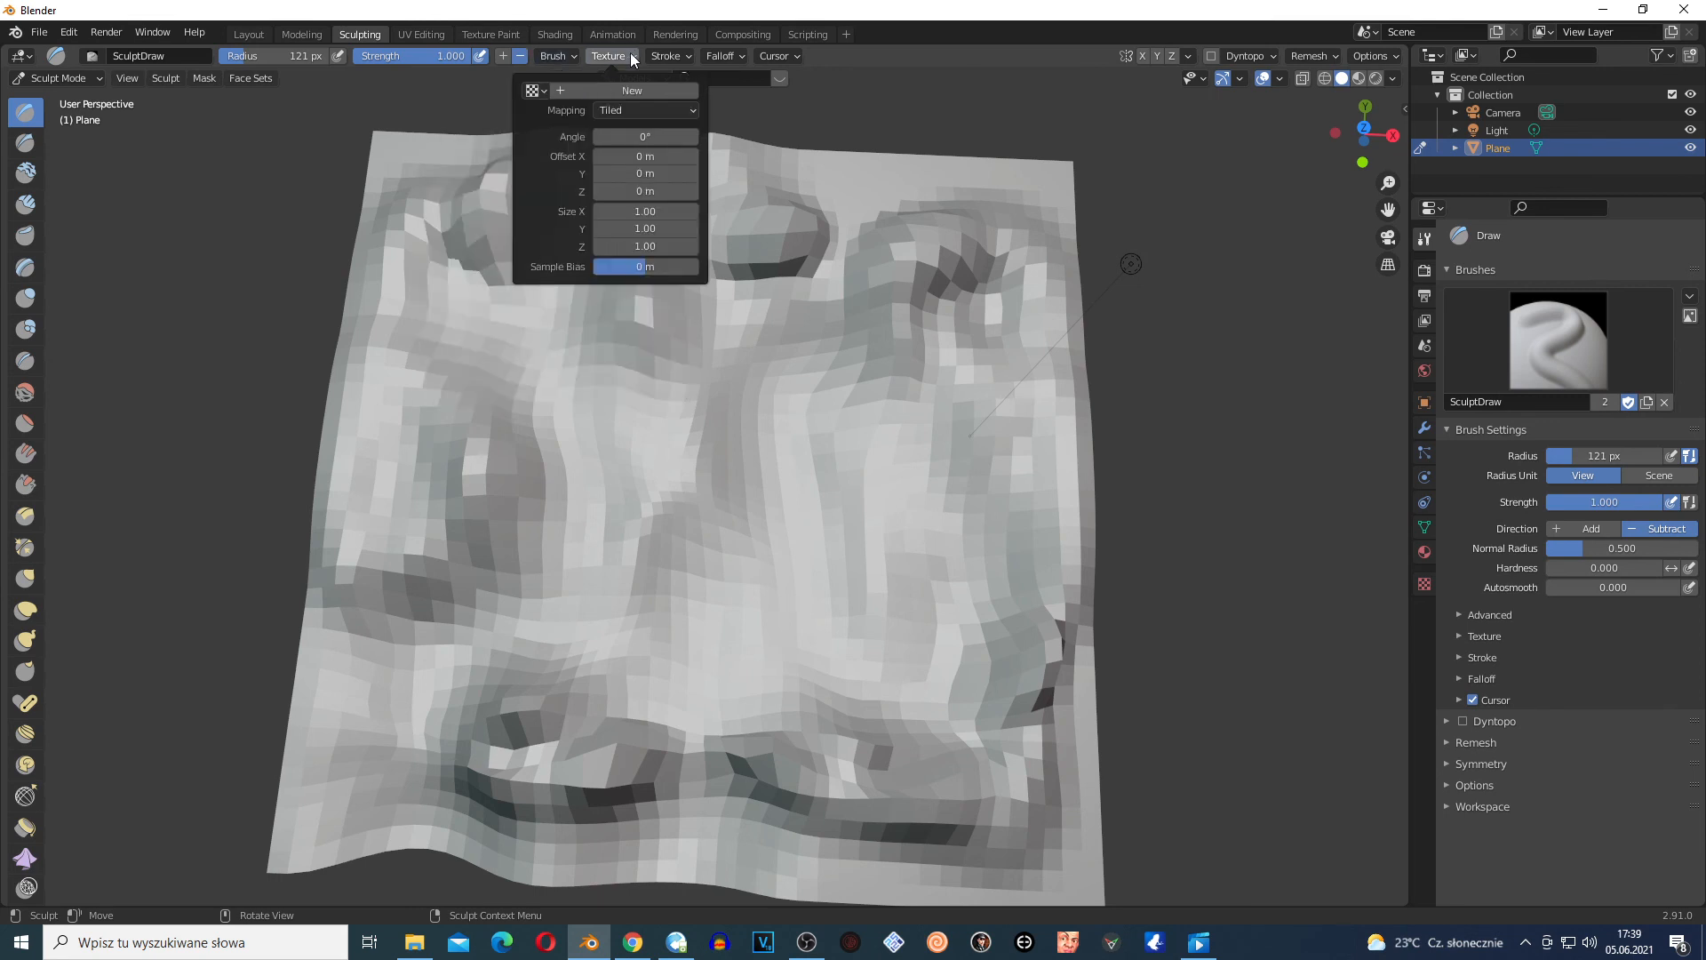
pyautogui.click(668, 56)
pyautogui.click(679, 58)
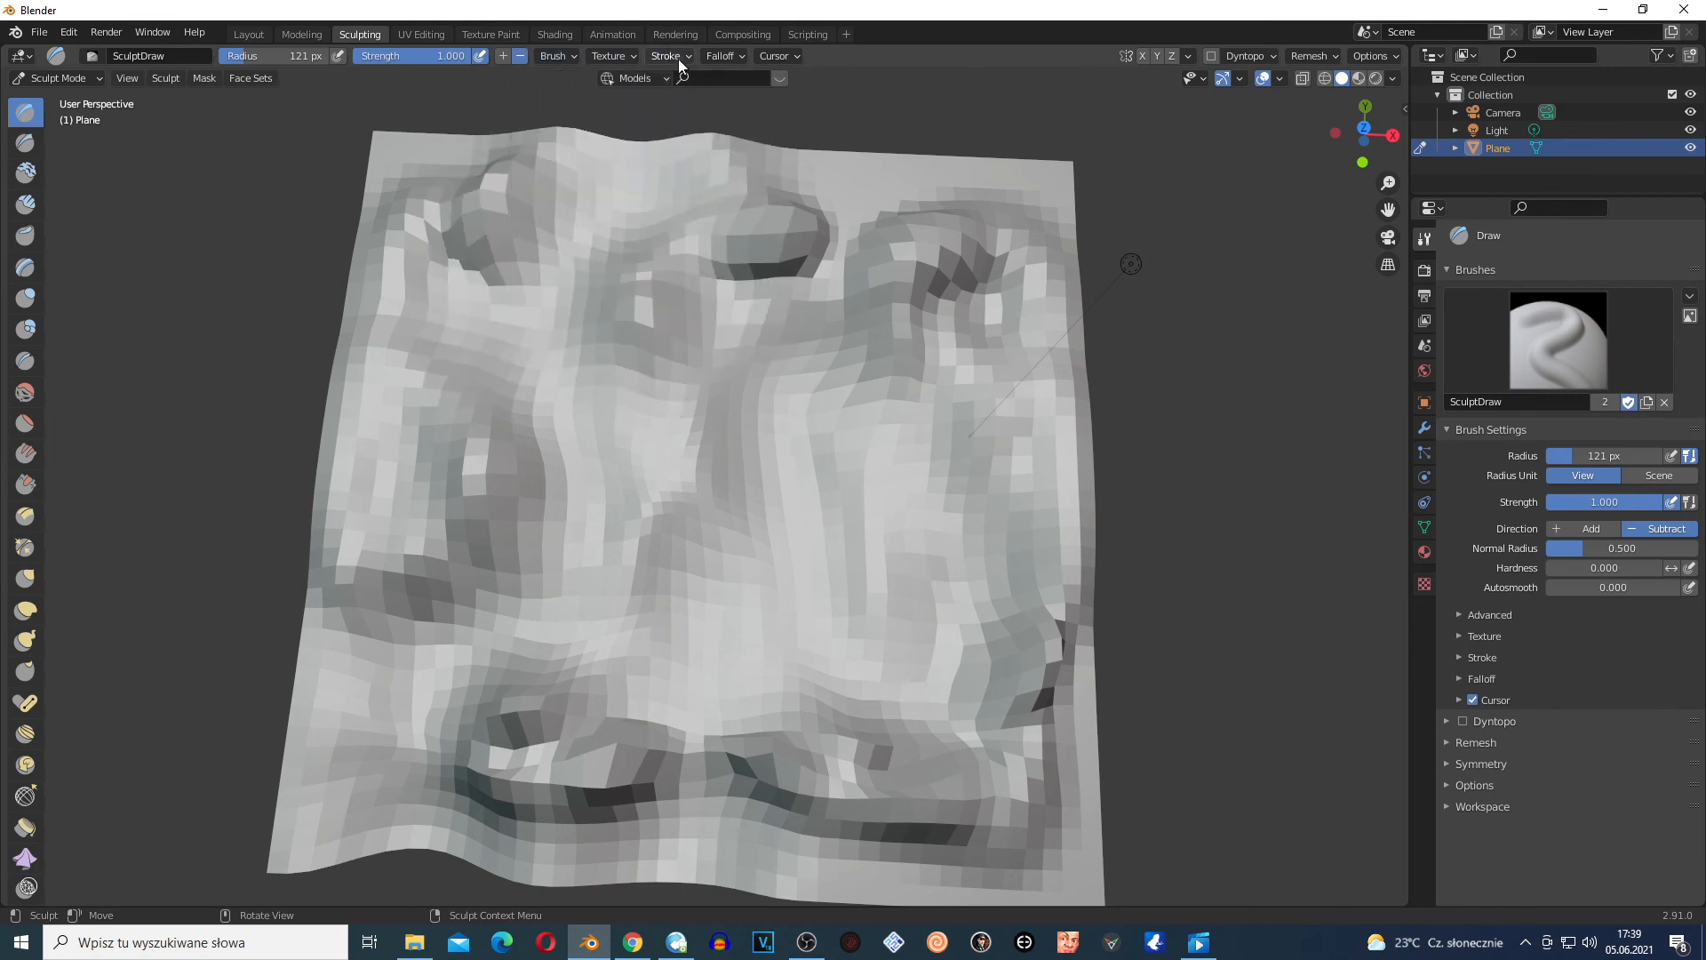
pyautogui.click(679, 59)
pyautogui.click(691, 92)
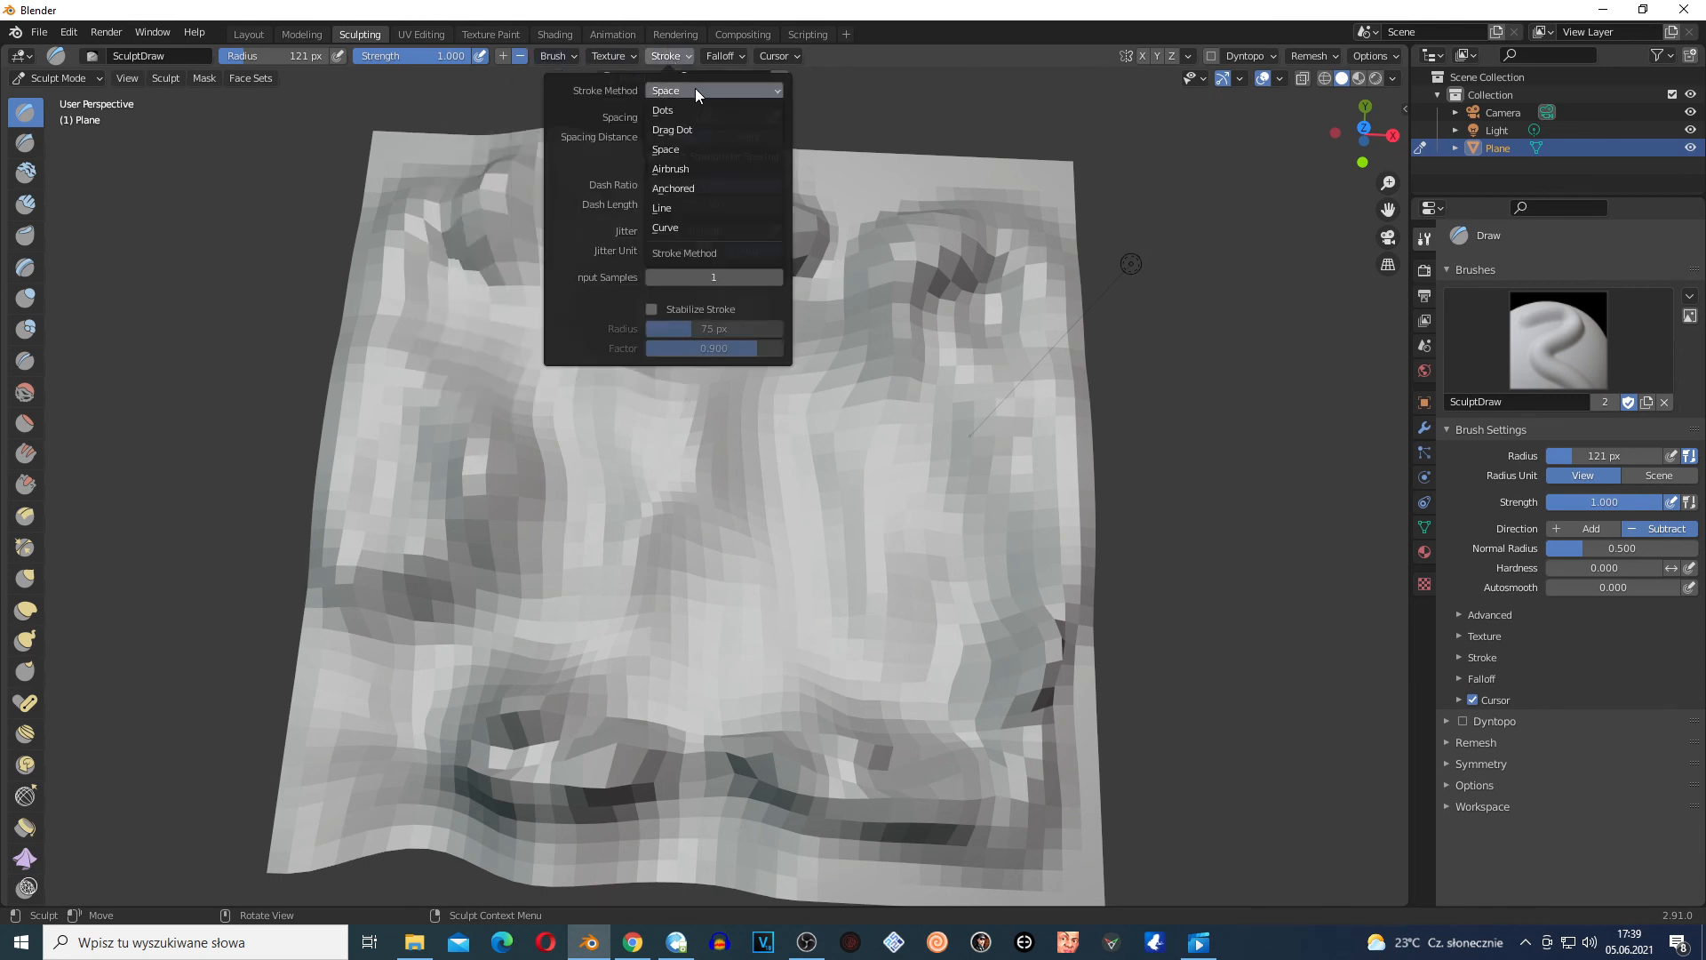
pyautogui.click(678, 150)
pyautogui.moveTo(705, 539)
pyautogui.mouseDown()
pyautogui.moveTo(740, 483)
pyautogui.moveTo(963, 342)
pyautogui.moveTo(880, 450)
pyautogui.mouseUp()
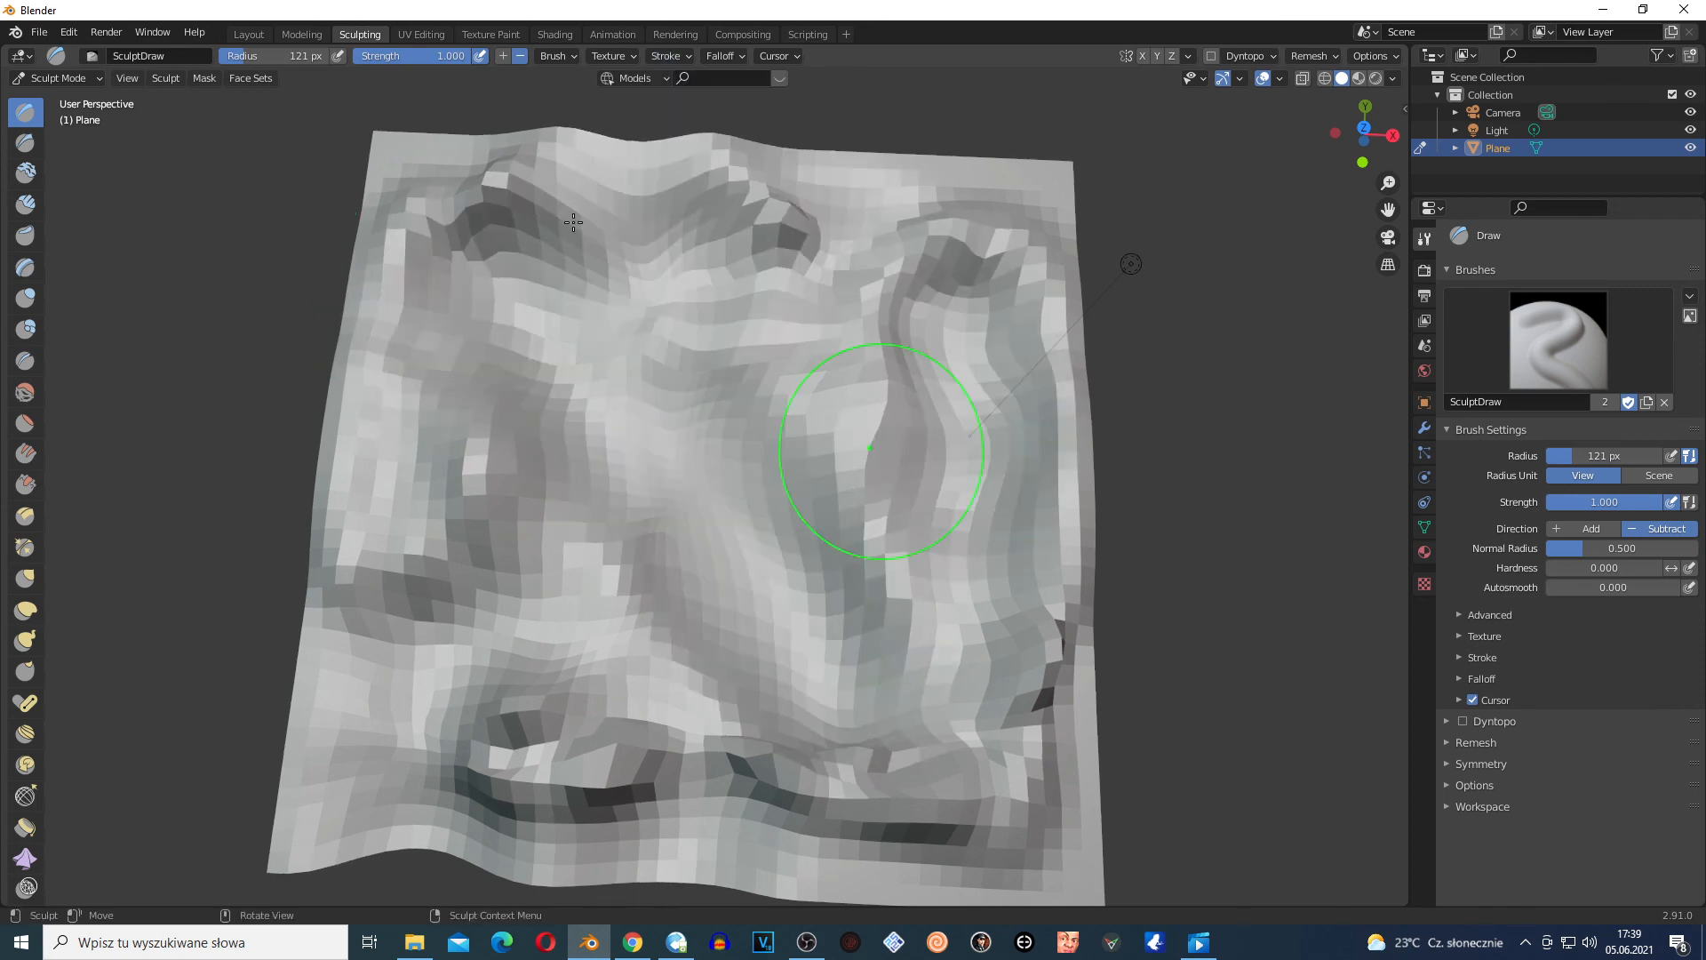
# Switch the brush direction to Add, set its falloff to Sharp, and raise a diagonal ridge across the plane's center
pyautogui.click(503, 56)
pyautogui.click(727, 55)
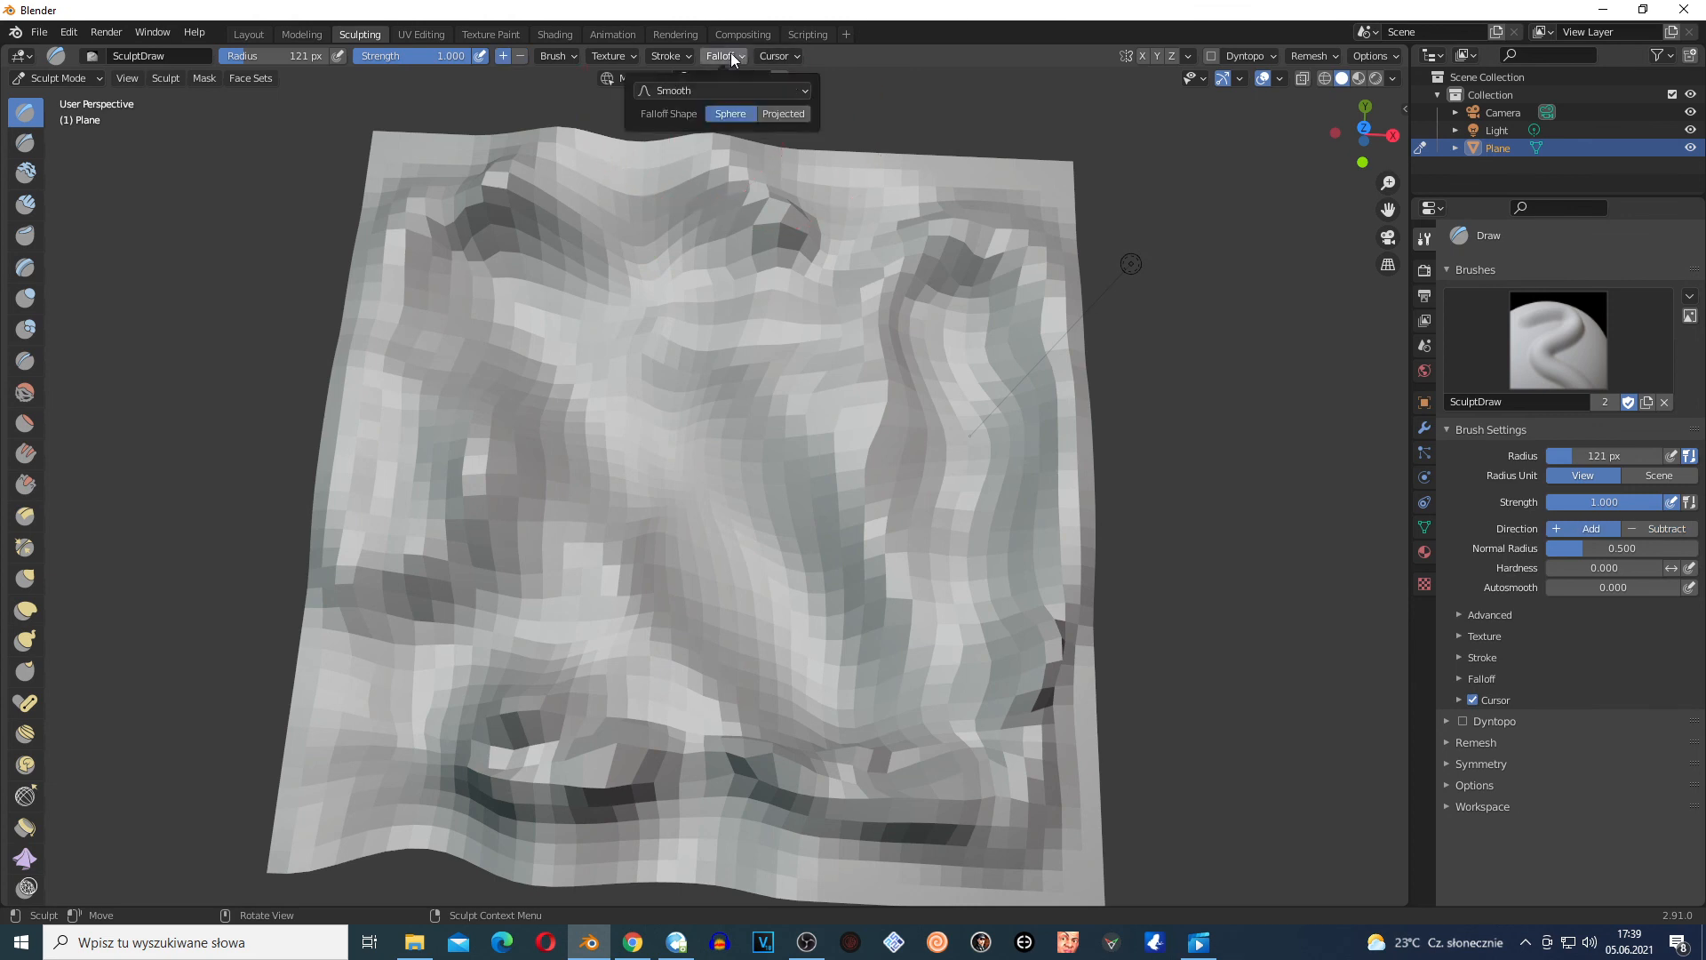
pyautogui.click(686, 89)
pyautogui.click(695, 204)
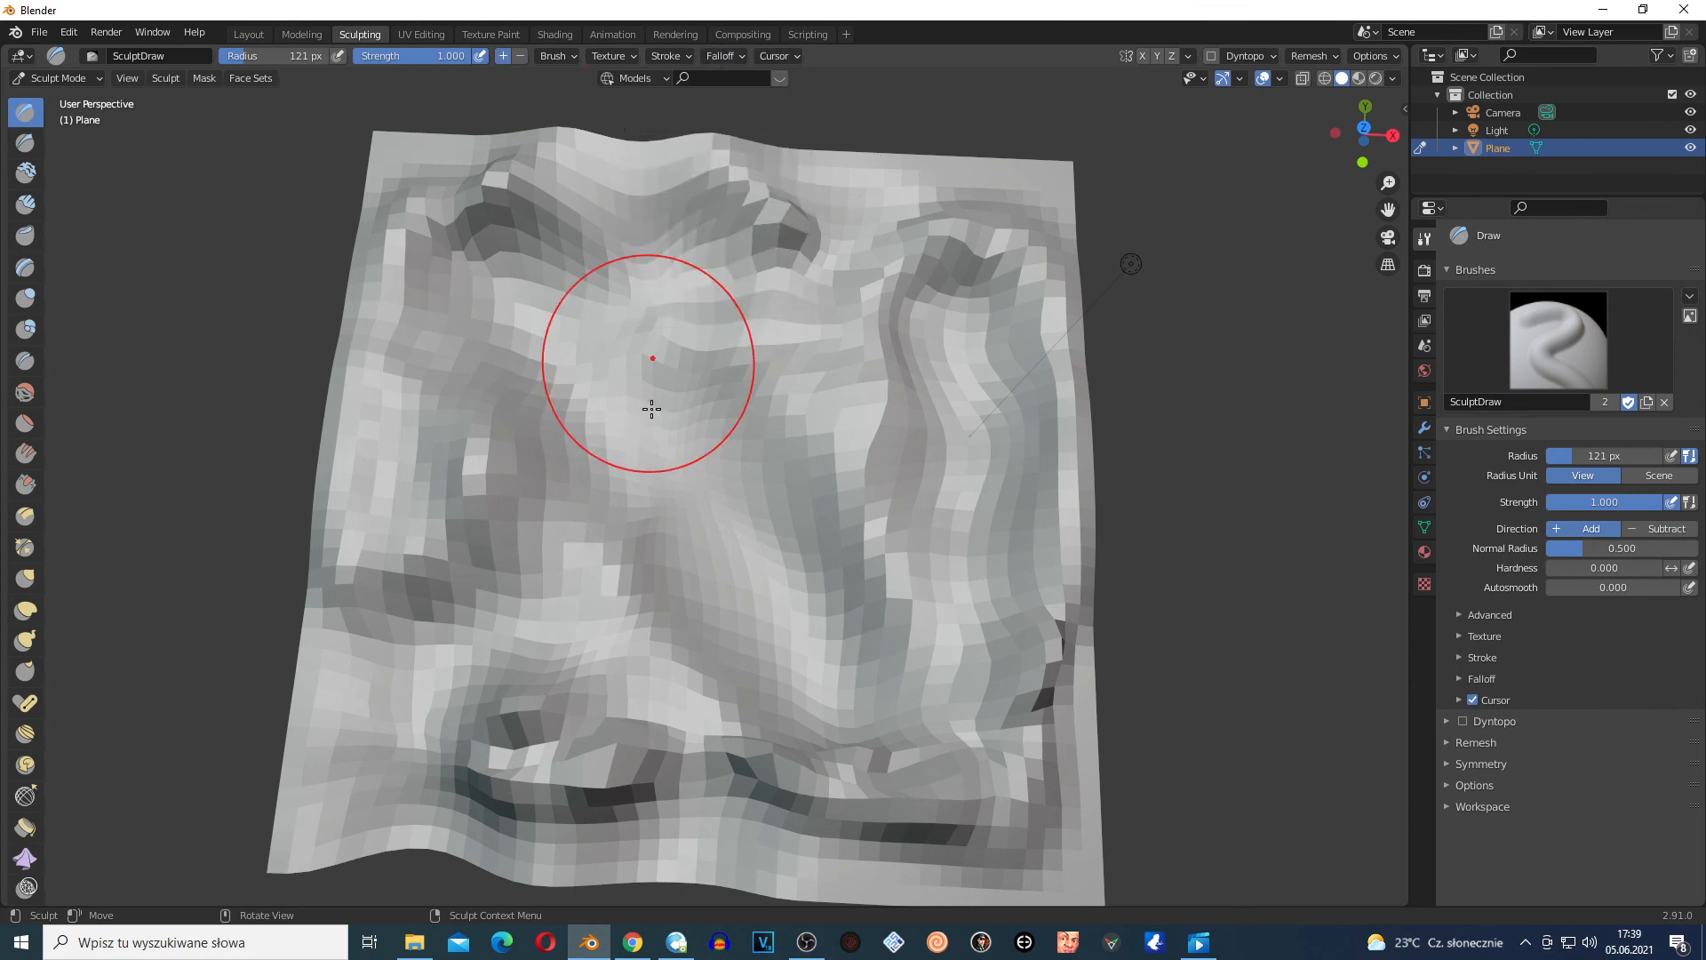
pyautogui.moveTo(652, 408); pyautogui.dragTo(799, 569)
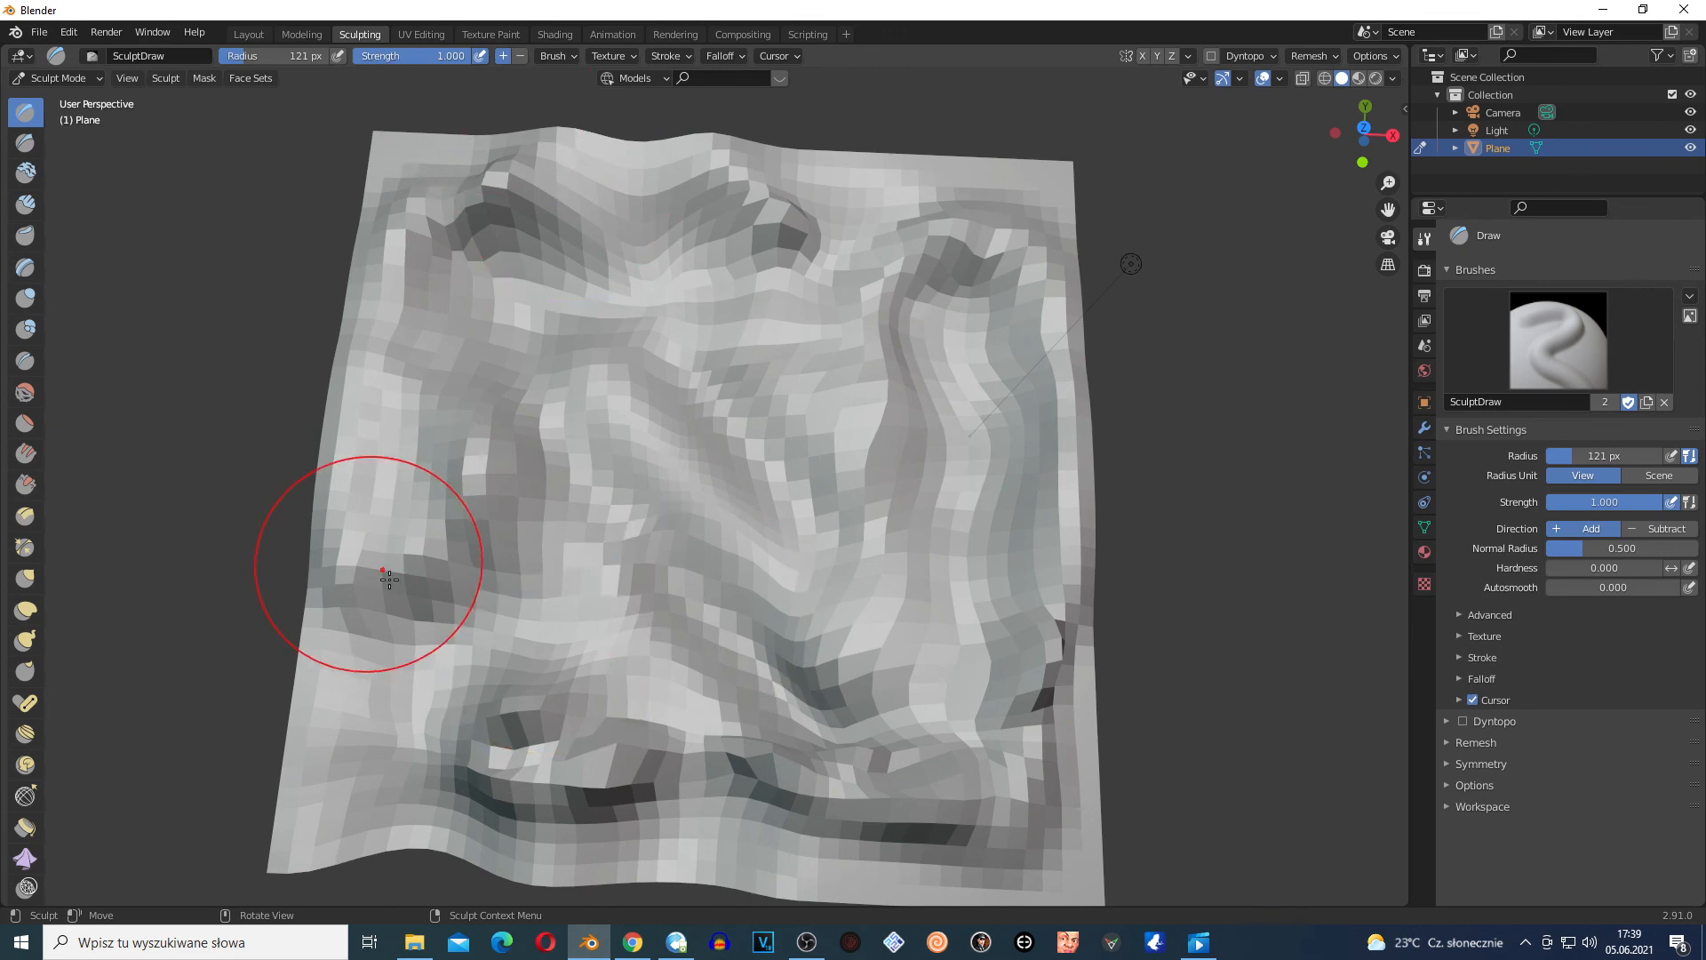
# Examine the sharp ridge up close and raise more strokes across the plane's lower part and upper-right corner
pyautogui.scroll(3, 655, 698)
pyautogui.scroll(2, 489, 733)
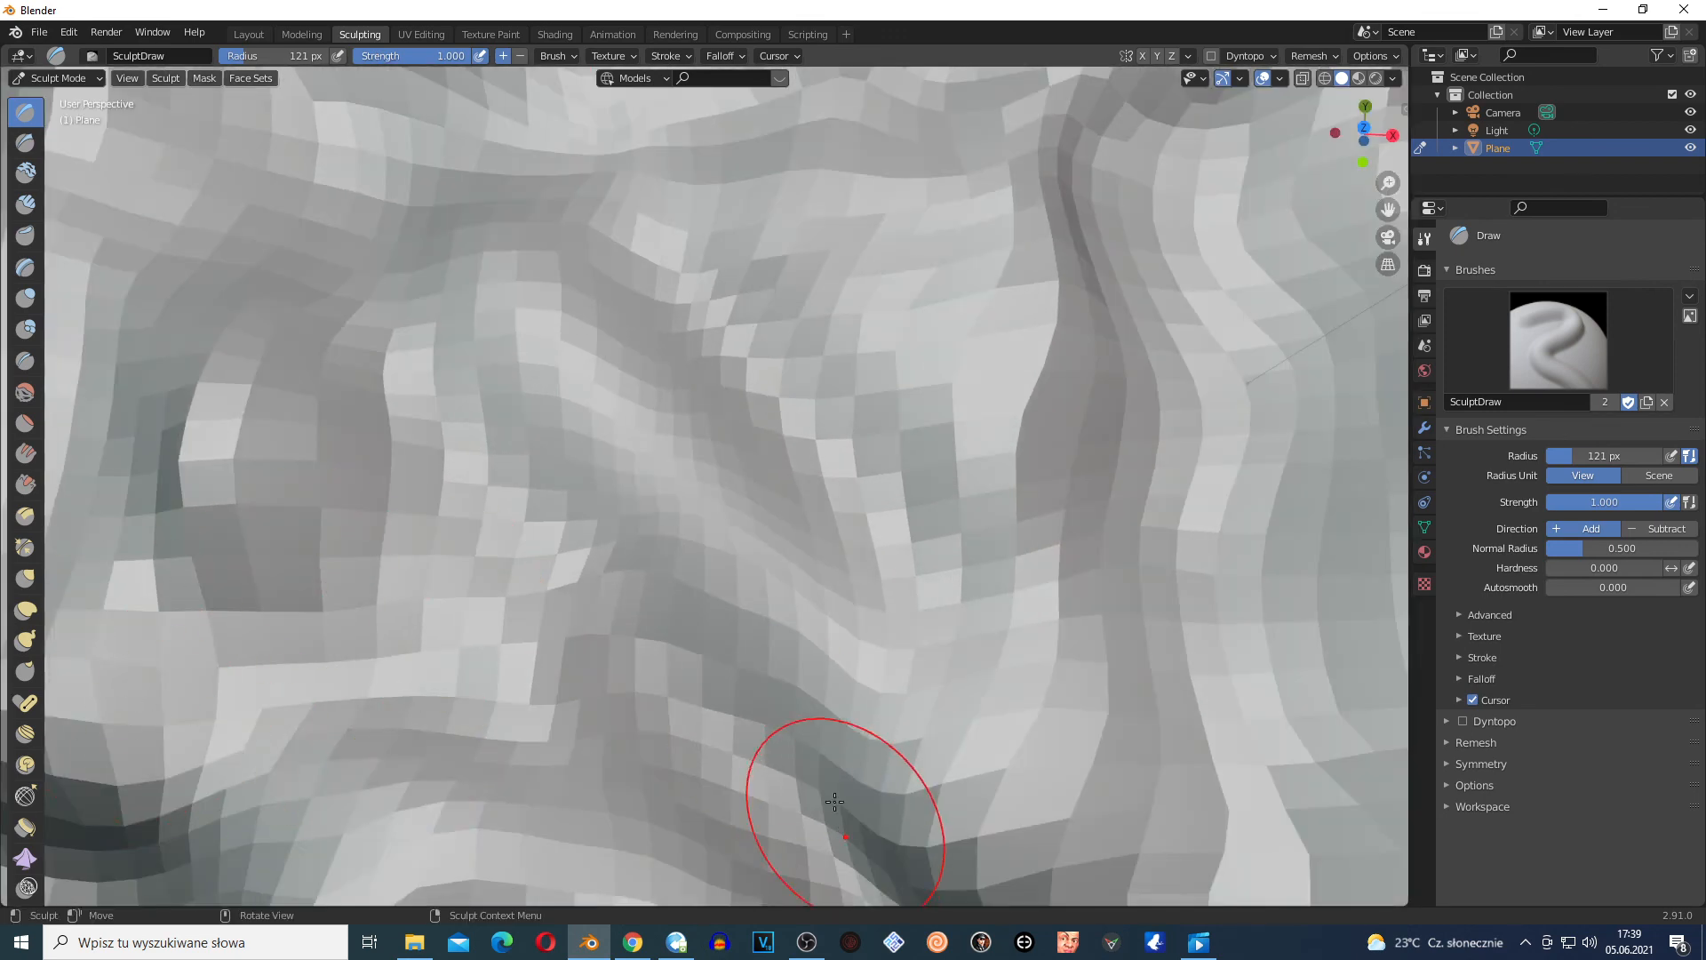
pyautogui.scroll(-4, 873, 671)
pyautogui.moveTo(367, 575)
pyautogui.mouseDown()
pyautogui.moveTo(552, 685)
pyautogui.moveTo(781, 456)
pyautogui.moveTo(875, 302)
pyautogui.moveTo(850, 303)
pyautogui.moveTo(838, 267)
pyautogui.mouseUp()
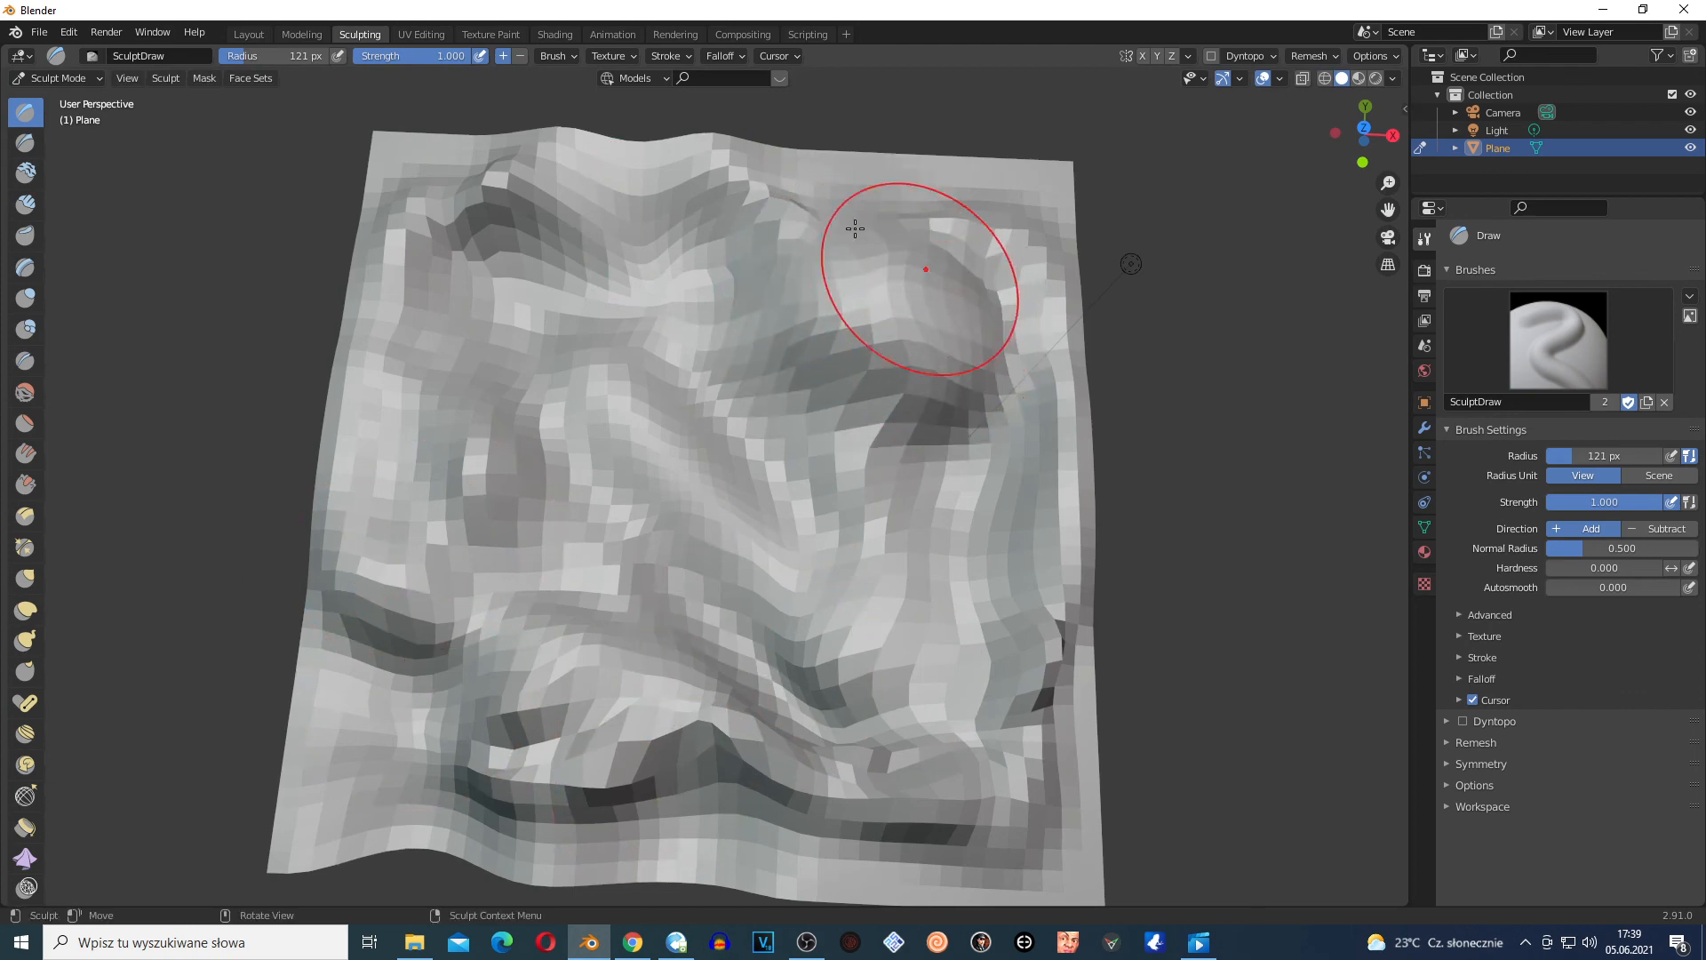
# Enable X-axis mirroring and raise full-strength mirrored Draw strokes over most of the plane
pyautogui.click(721, 57)
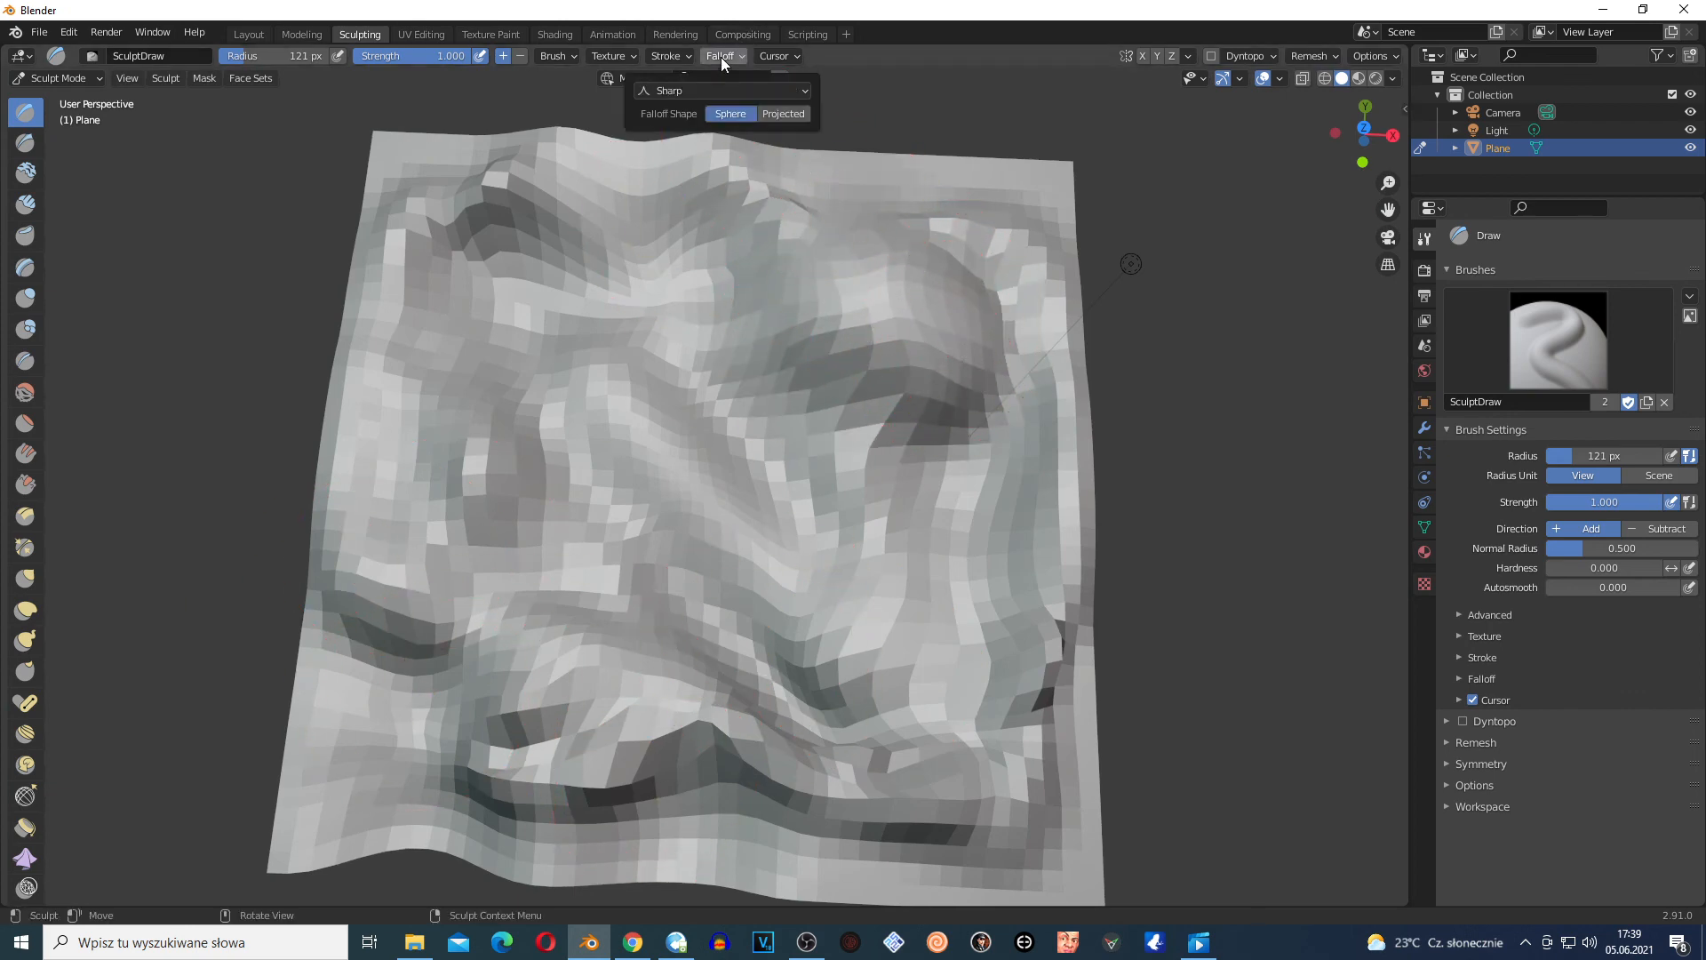
pyautogui.moveTo(786, 59)
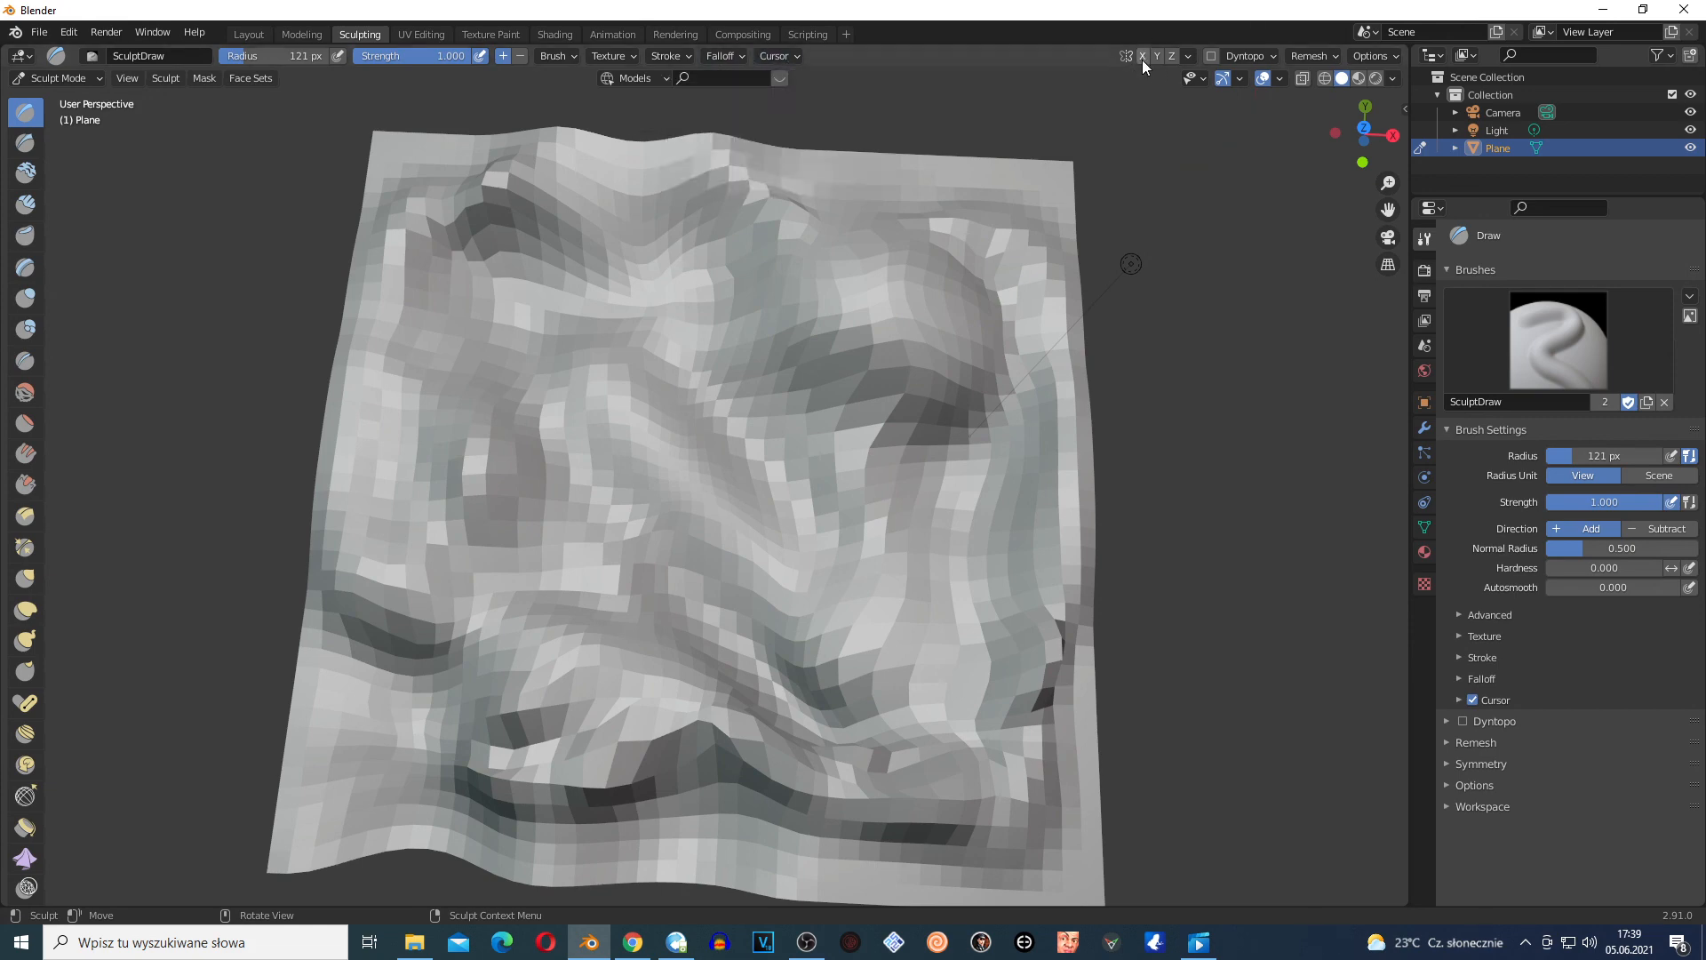
pyautogui.moveTo(651, 251)
pyautogui.mouseDown()
pyautogui.moveTo(551, 673)
pyautogui.moveTo(569, 400)
pyautogui.moveTo(635, 741)
pyautogui.moveTo(757, 409)
pyautogui.moveTo(827, 613)
pyautogui.moveTo(808, 373)
pyautogui.moveTo(782, 782)
pyautogui.moveTo(833, 351)
pyautogui.moveTo(766, 468)
pyautogui.moveTo(701, 426)
pyautogui.mouseUp()
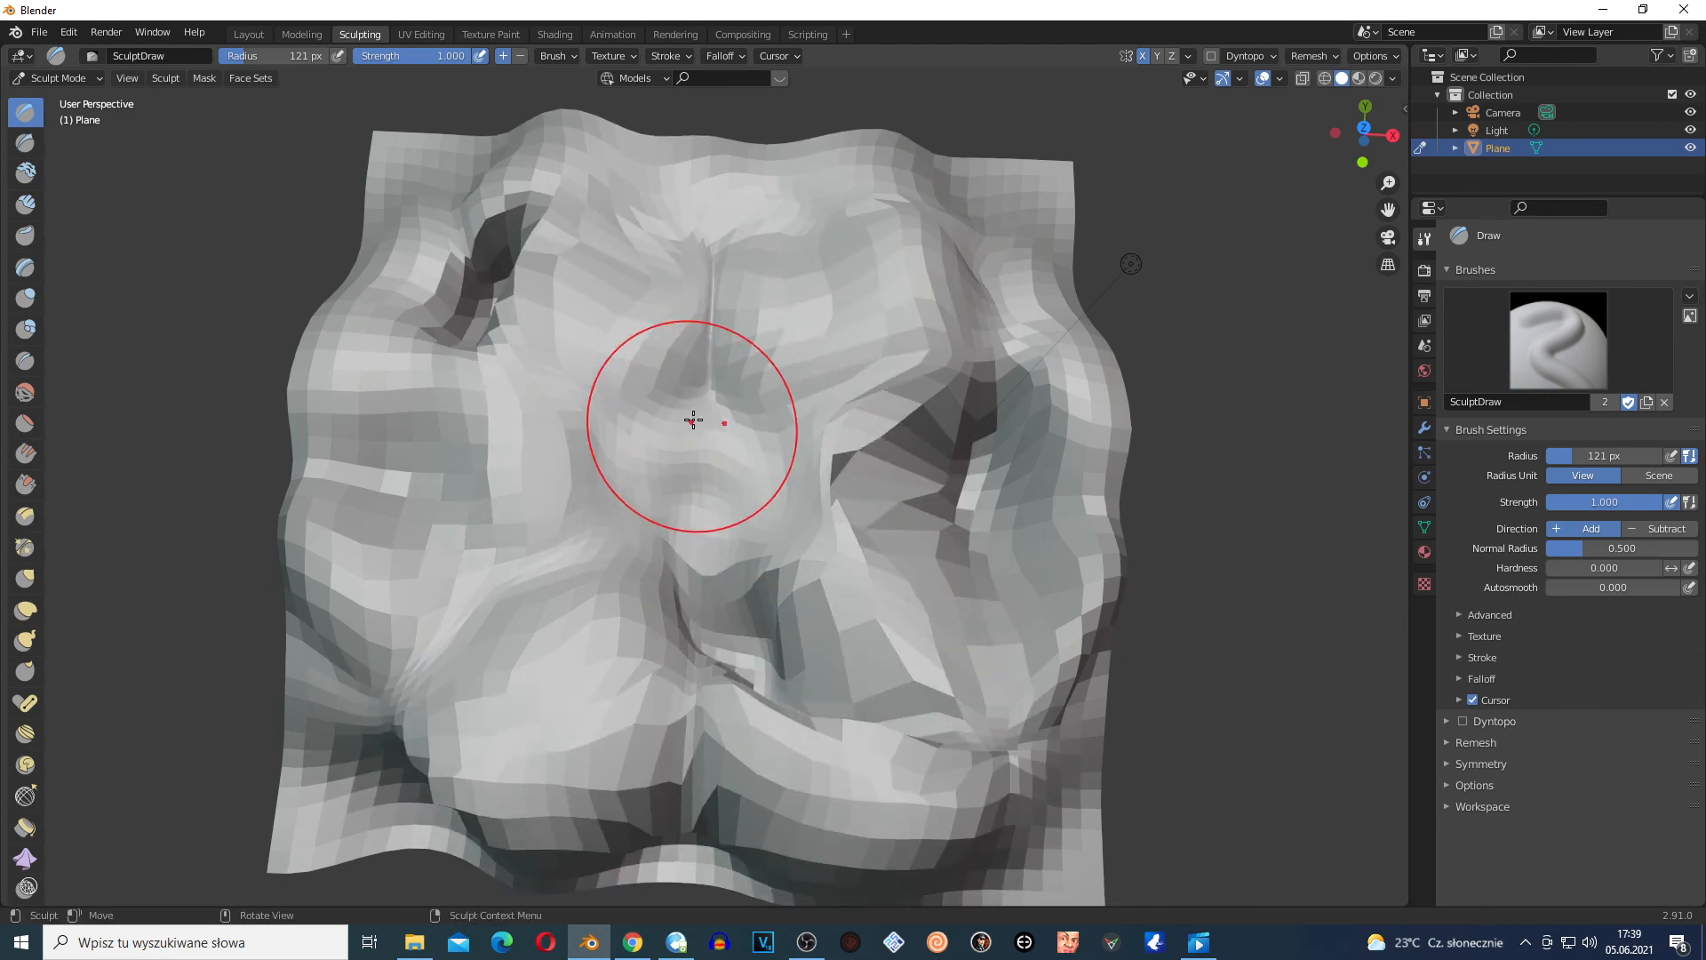
# Switch to the Layout workspace and examine the sculpted plane's relief up close and from farther away
pyautogui.scroll(-6, 705, 488)
pyautogui.scroll(4, 704, 488)
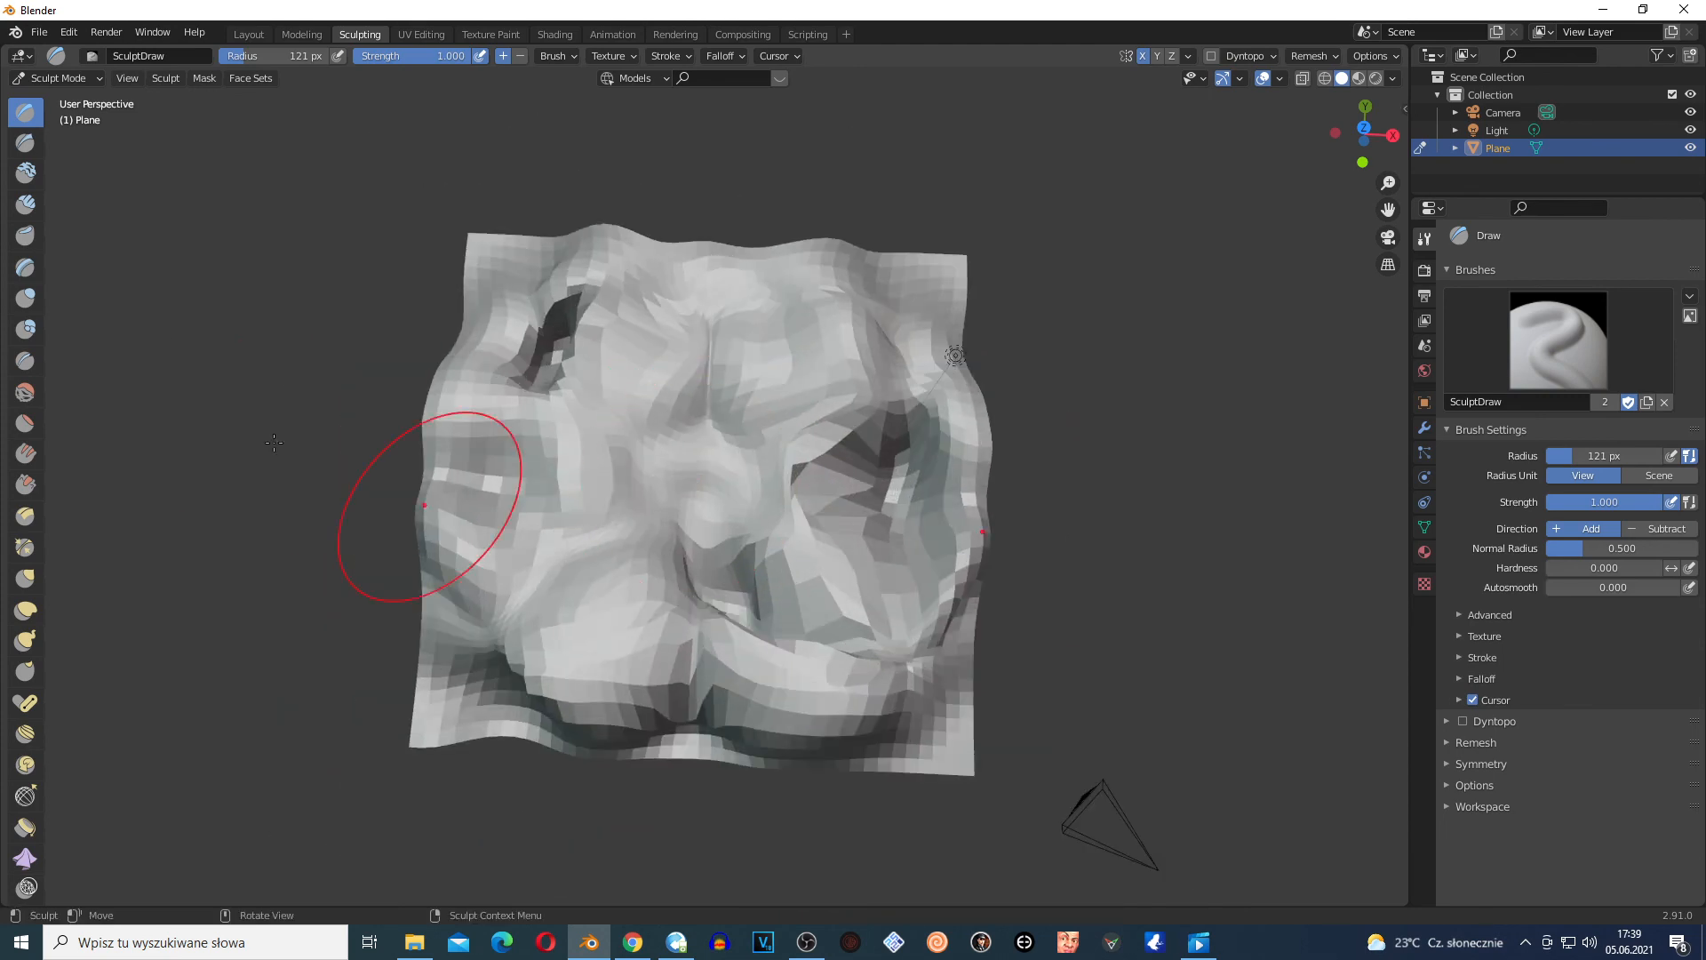
pyautogui.click(261, 33)
pyautogui.scroll(-2, 557, 458)
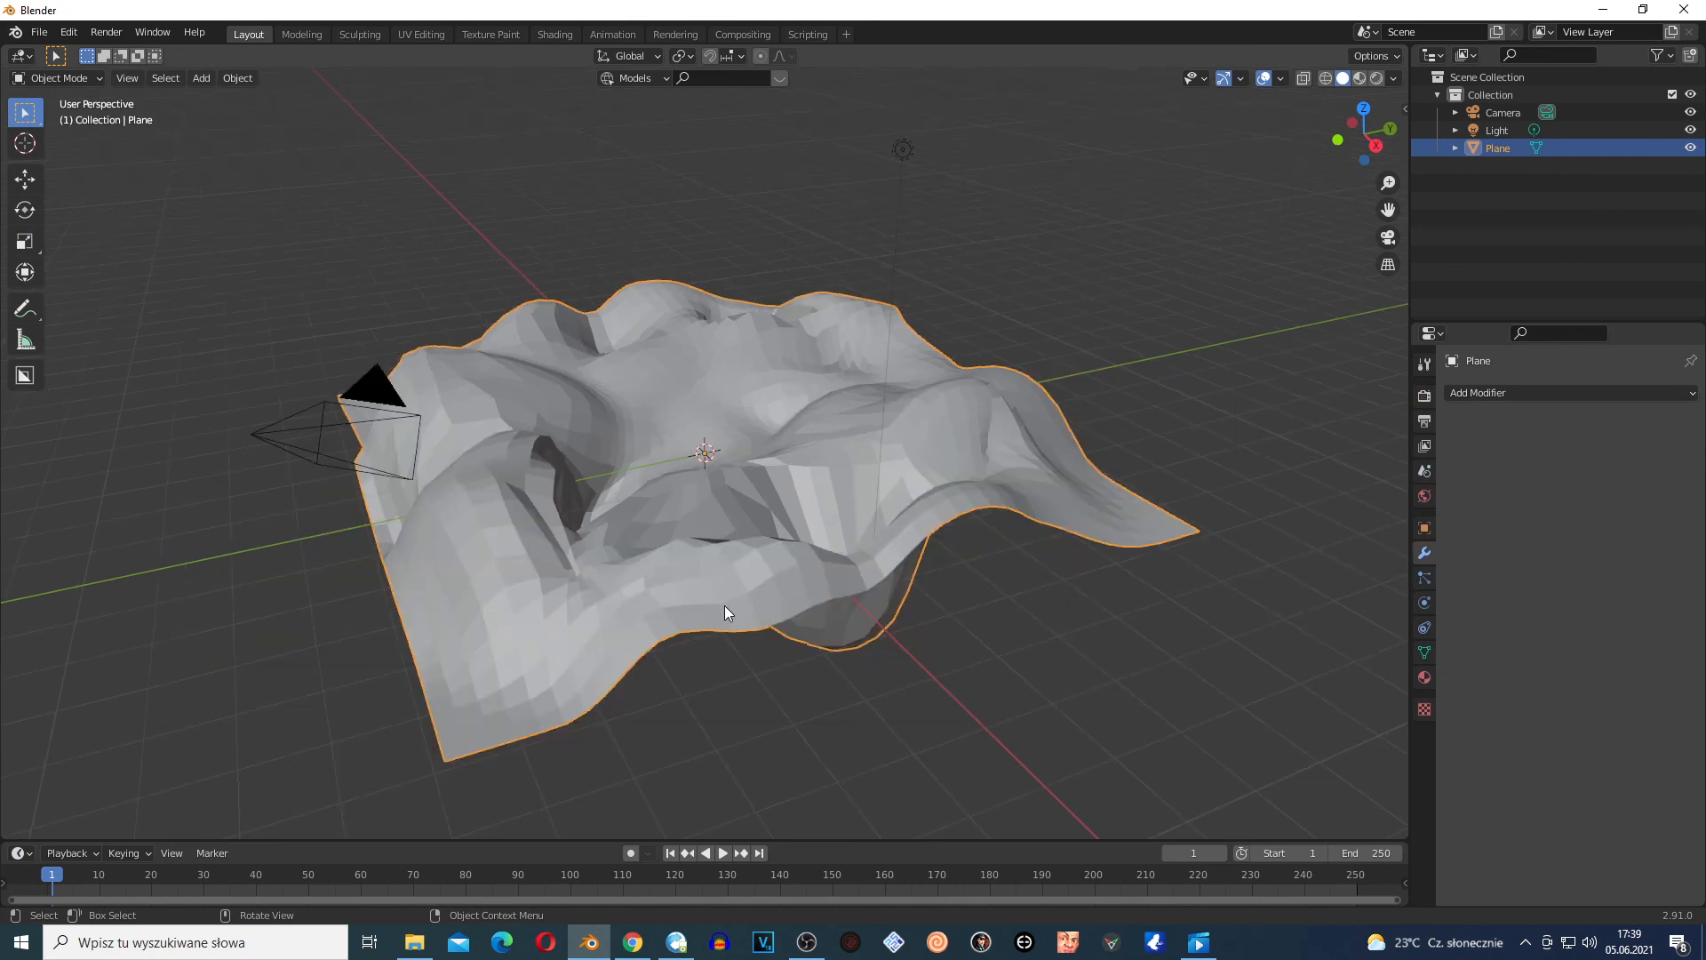
pyautogui.scroll(4, 783, 756)
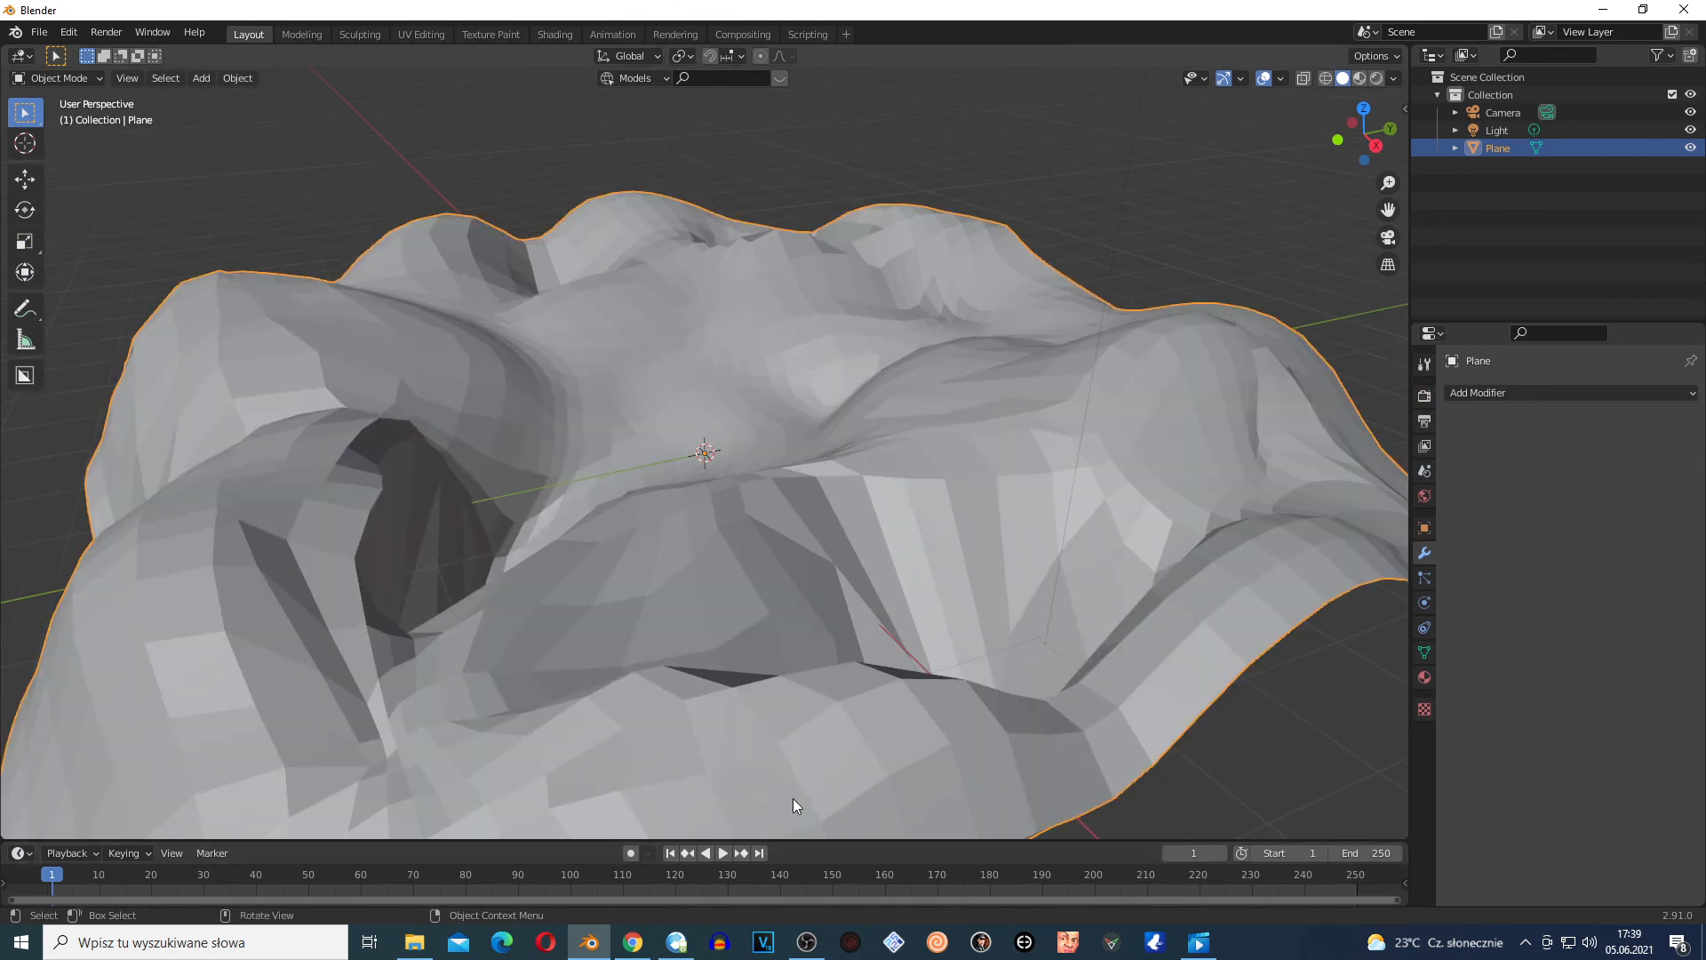
pyautogui.scroll(-2, 591, 397)
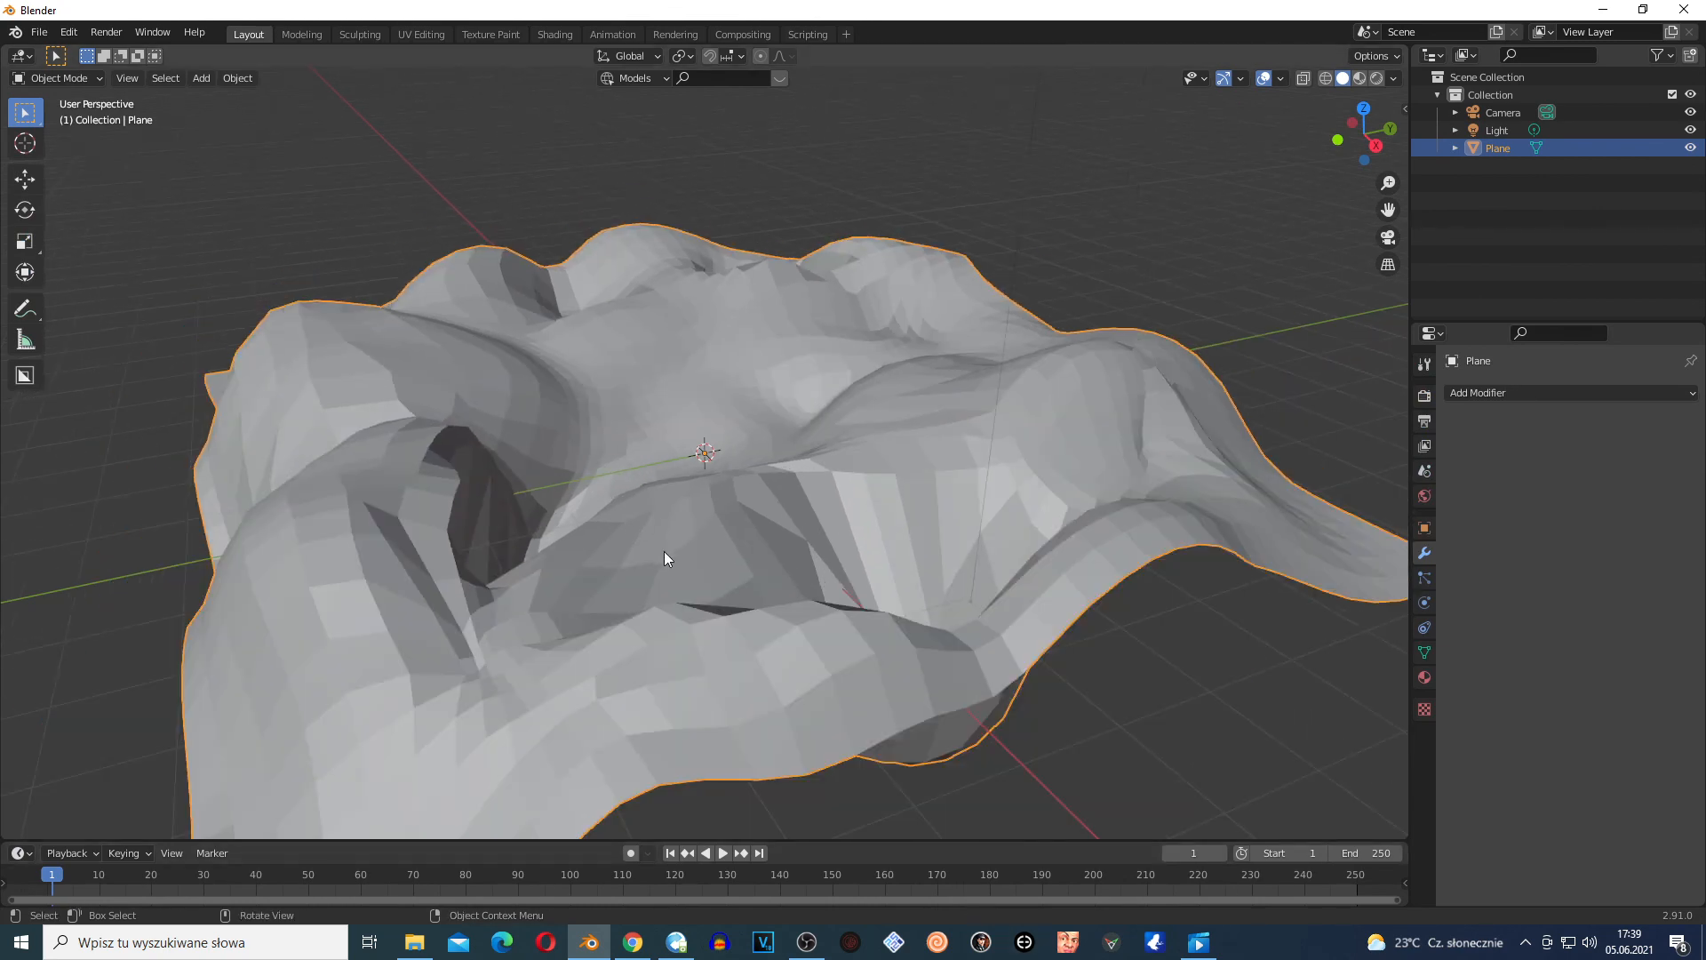